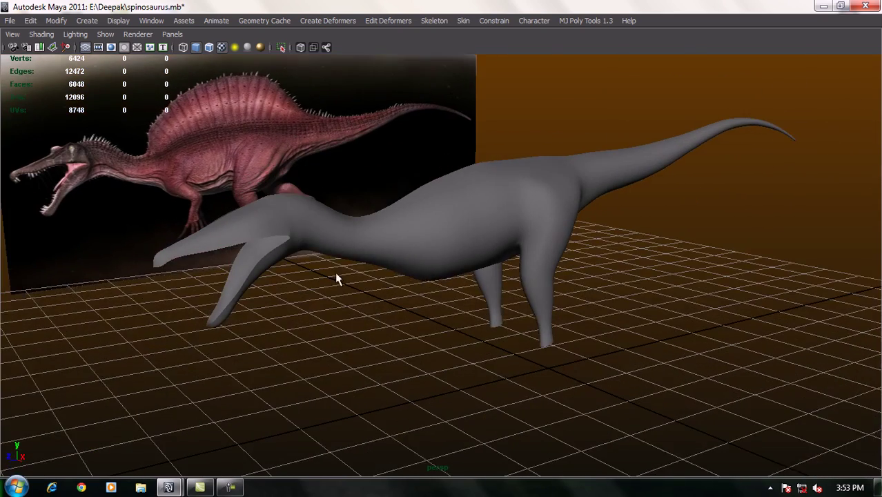
# Select the dinosaur model and orbit it from side, front and top angles to inspect it.
pyautogui.click(532, 231)
pyautogui.scroll(3, 532, 231)
pyautogui.keyDown('alt'); pyautogui.moveTo(496, 245); pyautogui.dragTo(583, 222); pyautogui.keyUp('alt')
pyautogui.moveTo(433, 259); pyautogui.dragTo(434, 258)
pyautogui.moveTo(468, 226)
pyautogui.keyDown('alt'); pyautogui.mouseDown()
pyautogui.moveTo(518, 207)
pyautogui.moveTo(436, 250)
pyautogui.moveTo(489, 200)
pyautogui.mouseUp(); pyautogui.keyUp('alt')
pyautogui.keyDown('alt'); pyautogui.moveTo(489, 200); pyautogui.dragTo(318, 165, button='right'); pyautogui.keyUp('alt')
pyautogui.moveTo(319, 165)
pyautogui.keyDown('alt'); pyautogui.mouseDown()
pyautogui.moveTo(369, 242)
pyautogui.moveTo(419, 203)
pyautogui.moveTo(360, 206)
pyautogui.moveTo(394, 200)
pyautogui.mouseUp(); pyautogui.keyUp('alt')
pyautogui.keyDown('alt'); pyautogui.moveTo(394, 201); pyautogui.dragTo(602, 276, button='right'); pyautogui.keyUp('alt')
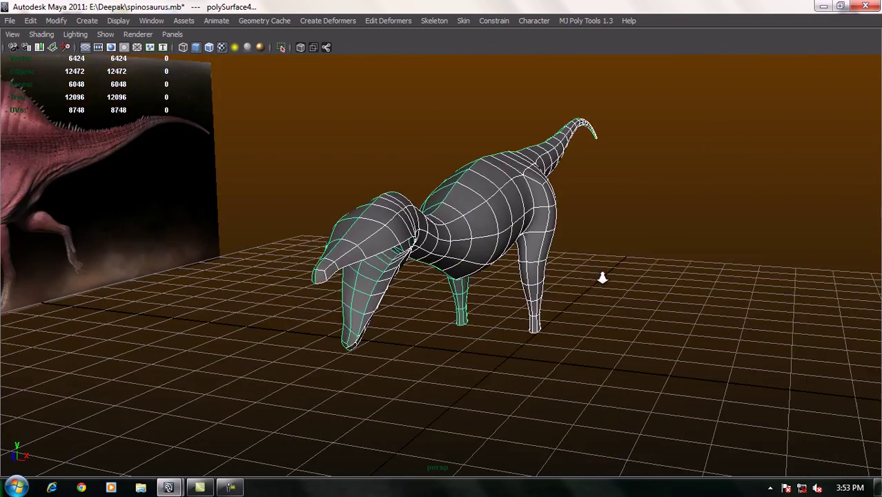
pyautogui.keyDown('alt'); pyautogui.moveTo(602, 276); pyautogui.dragTo(456, 106); pyautogui.keyUp('alt')
pyautogui.moveTo(559, 303)
pyautogui.keyDown('alt'); pyautogui.mouseDown()
pyautogui.moveTo(633, 330)
pyautogui.moveTo(606, 287)
pyautogui.moveTo(473, 255)
pyautogui.moveTo(346, 317)
pyautogui.moveTo(624, 328)
pyautogui.moveTo(649, 314)
pyautogui.moveTo(624, 307)
pyautogui.moveTo(575, 261)
pyautogui.moveTo(587, 278)
pyautogui.moveTo(536, 251)
pyautogui.moveTo(560, 271)
pyautogui.mouseUp(); pyautogui.keyUp('alt')
# In the side view, select vertices along the top of the leg and nudge them slightly.
pyautogui.click(560, 263)
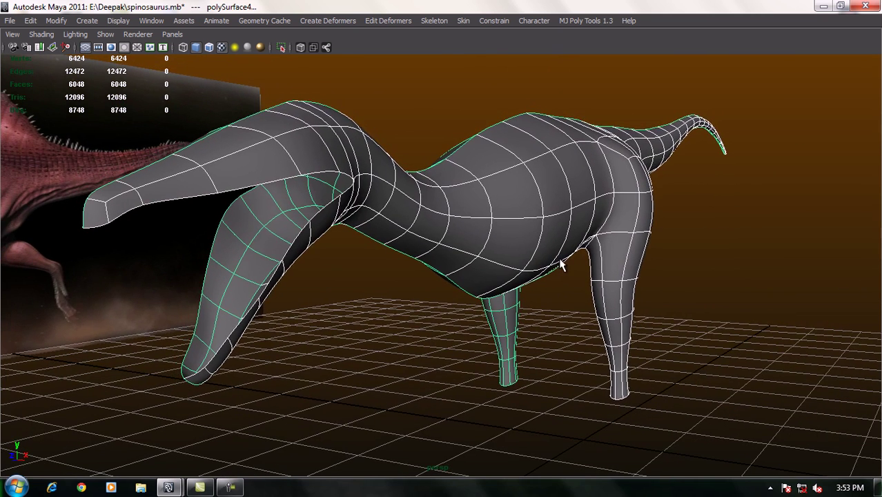
pyautogui.press('space')
pyautogui.moveTo(419, 227); pyautogui.dragTo(387, 229, button='right')
pyautogui.moveTo(366, 163); pyautogui.dragTo(404, 218)
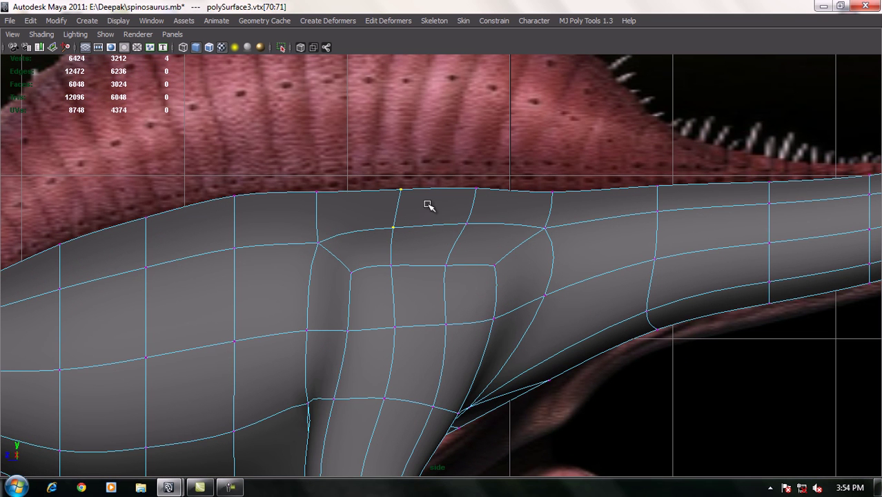
pyautogui.click(392, 224)
pyautogui.moveTo(389, 222); pyautogui.dragTo(395, 217)
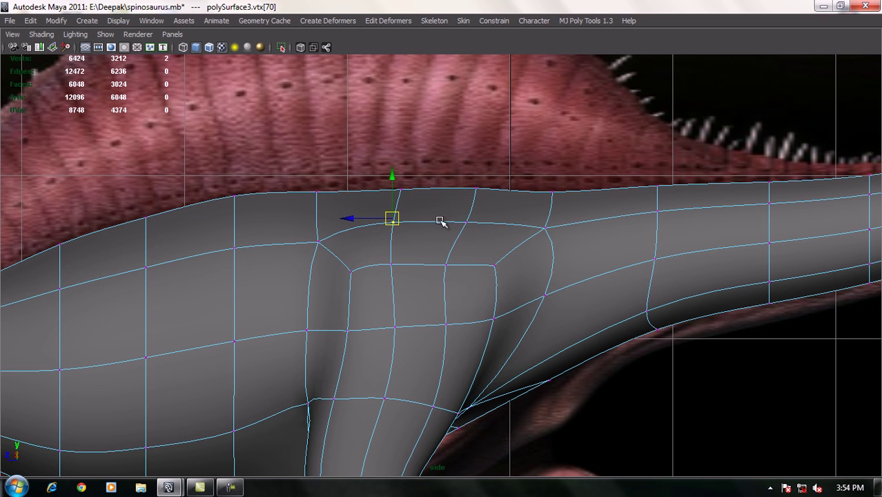
pyautogui.moveTo(480, 233); pyautogui.dragTo(474, 217)
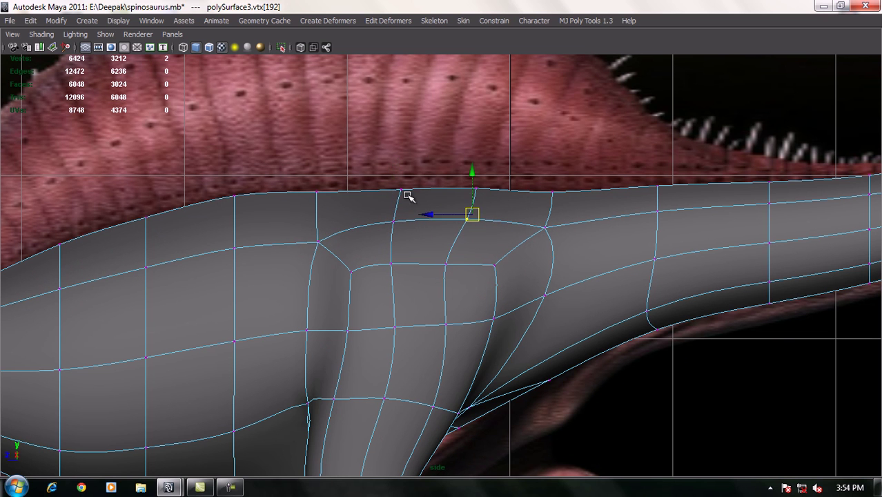
# Raise two vertices at the leg junction to reshape the nearby edges.
pyautogui.click(392, 263)
pyautogui.moveTo(388, 256)
pyautogui.mouseDown()
pyautogui.moveTo(390, 240)
pyautogui.moveTo(396, 254)
pyautogui.moveTo(450, 239)
pyautogui.mouseUp()
pyautogui.click(445, 262)
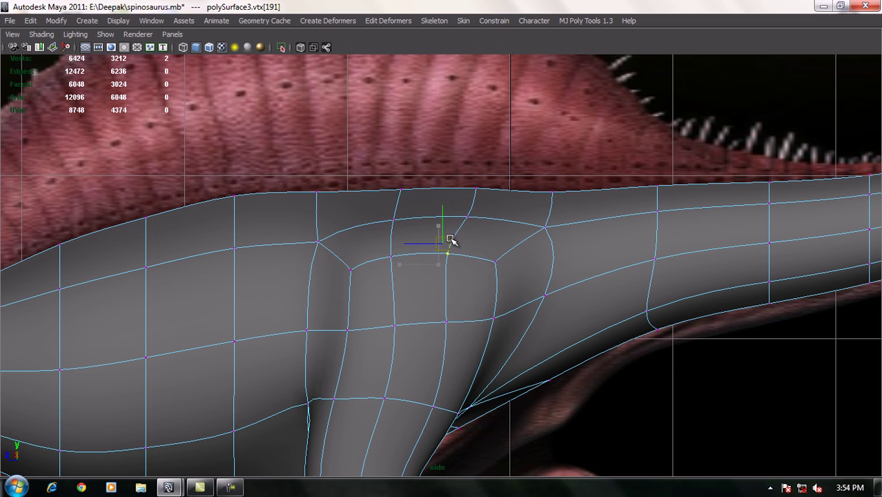
pyautogui.press('1')
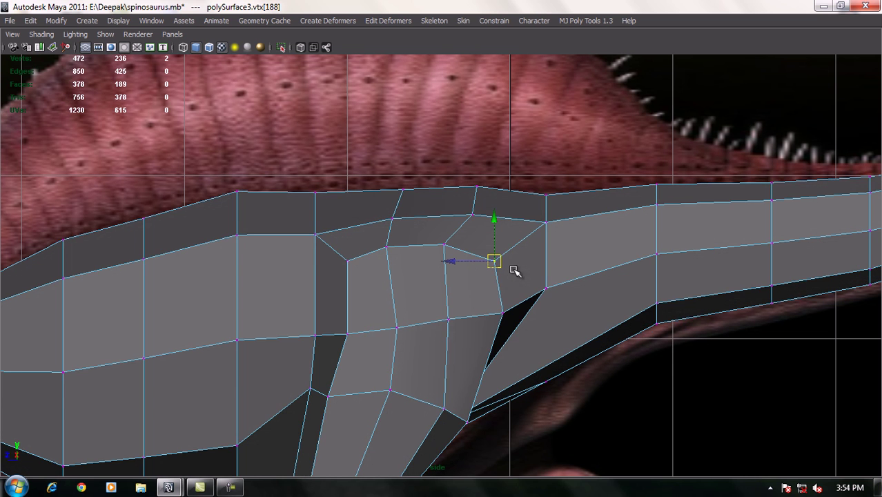
# On the low-poly cage, nudge lower vertices along the leg's front and left seams.
pyautogui.click(503, 315)
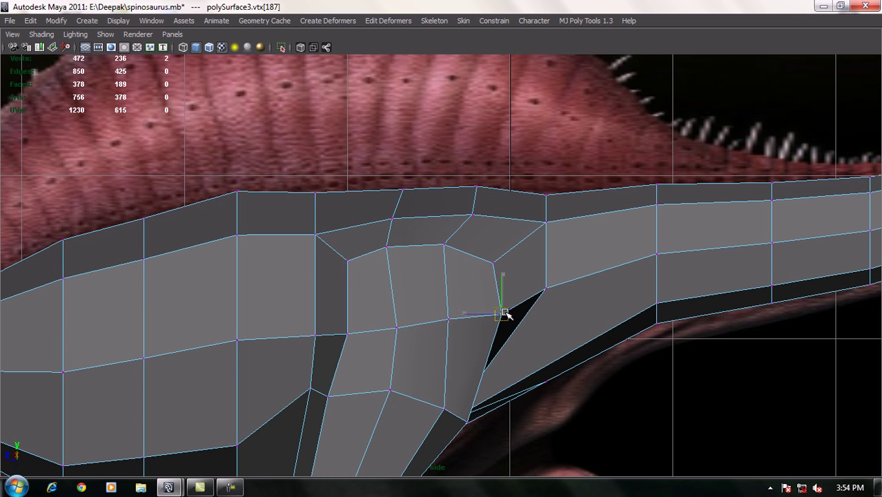
pyautogui.moveTo(365, 274); pyautogui.dragTo(363, 274)
pyautogui.moveTo(348, 262)
pyautogui.mouseDown()
pyautogui.moveTo(354, 270)
pyautogui.moveTo(347, 267)
pyautogui.mouseUp()
pyautogui.moveTo(362, 345); pyautogui.dragTo(360, 343)
pyautogui.moveTo(350, 333); pyautogui.dragTo(345, 333)
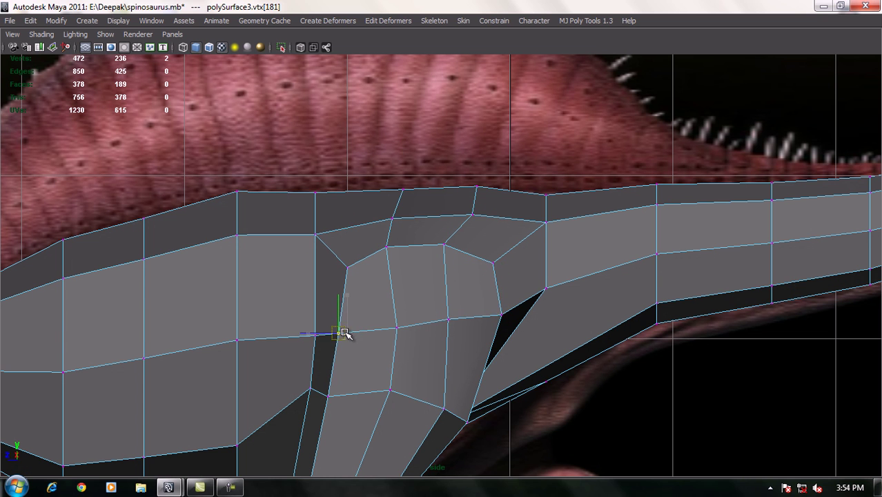
pyautogui.press('space')
pyautogui.moveTo(423, 302); pyautogui.dragTo(414, 214)
pyautogui.moveTo(413, 286)
pyautogui.keyDown('alt'); pyautogui.mouseDown()
pyautogui.moveTo(563, 291)
pyautogui.moveTo(583, 279)
pyautogui.moveTo(526, 298)
pyautogui.moveTo(520, 281)
pyautogui.moveTo(531, 302)
pyautogui.moveTo(521, 283)
pyautogui.mouseUp(); pyautogui.keyUp('alt')
# Slide a junction vertex to the right and check the result with smooth preview.
pyautogui.press('3')
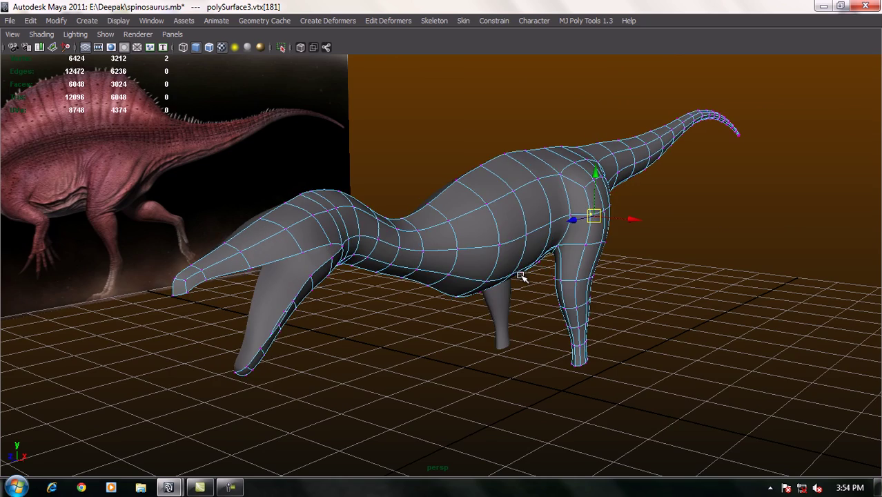
pyautogui.moveTo(455, 277)
pyautogui.keyDown('alt'); pyautogui.mouseDown()
pyautogui.moveTo(366, 291)
pyautogui.moveTo(362, 305)
pyautogui.moveTo(411, 320)
pyautogui.moveTo(482, 262)
pyautogui.moveTo(359, 283)
pyautogui.mouseUp(); pyautogui.keyUp('alt')
pyautogui.keyDown('alt'); pyautogui.moveTo(530, 250); pyautogui.dragTo(676, 302, button='right'); pyautogui.keyUp('alt')
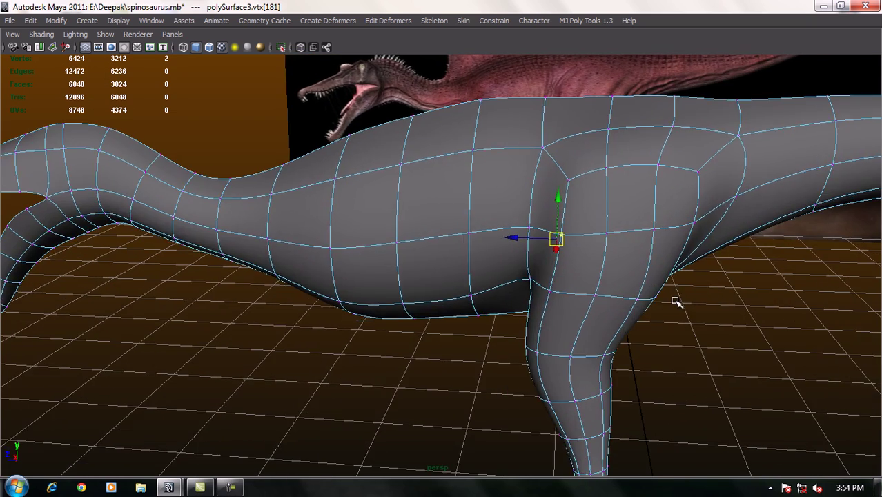
pyautogui.press('1')
pyautogui.moveTo(576, 244)
pyautogui.keyDown('alt'); pyautogui.mouseDown()
pyautogui.moveTo(582, 265)
pyautogui.moveTo(552, 292)
pyautogui.mouseUp(); pyautogui.keyUp('alt')
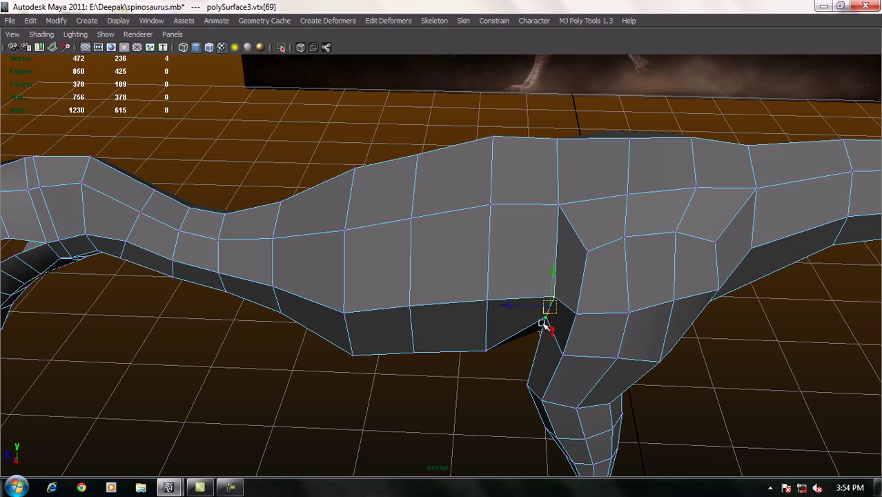
pyautogui.moveTo(507, 305); pyautogui.dragTo(535, 307, button='middle')
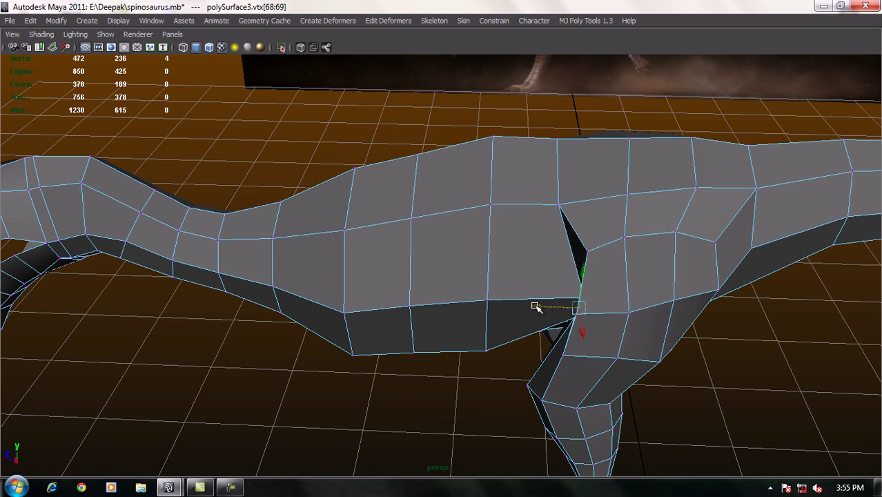
pyautogui.keyDown('alt'); pyautogui.moveTo(536, 306); pyautogui.dragTo(559, 296); pyautogui.keyUp('alt')
pyautogui.press('3')
pyautogui.keyDown('alt'); pyautogui.moveTo(591, 270); pyautogui.dragTo(699, 321); pyautogui.keyUp('alt')
pyautogui.press('1')
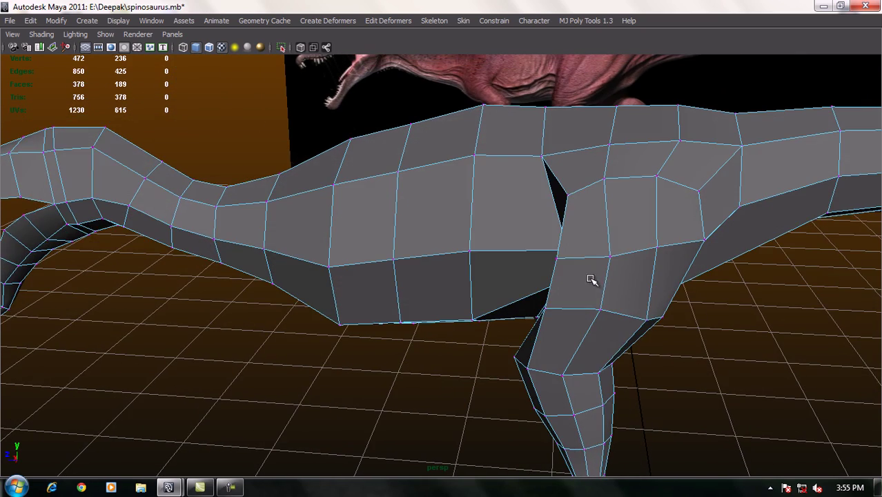
# Select two vertices at the leg seam and review the smoothed joint from a level side view.
pyautogui.press('F8')
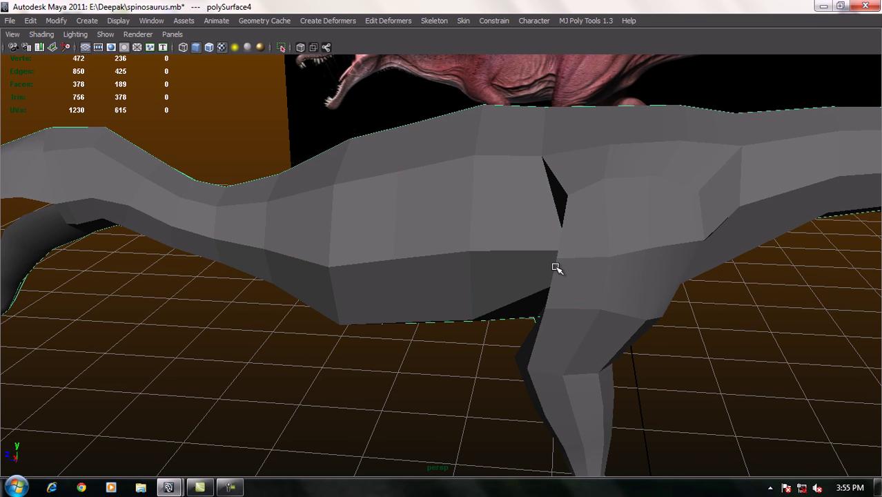
pyautogui.moveTo(575, 262); pyautogui.dragTo(534, 253, button='right')
pyautogui.keyDown('alt'); pyautogui.moveTo(563, 265); pyautogui.dragTo(608, 265); pyautogui.keyUp('alt')
pyautogui.click(630, 257)
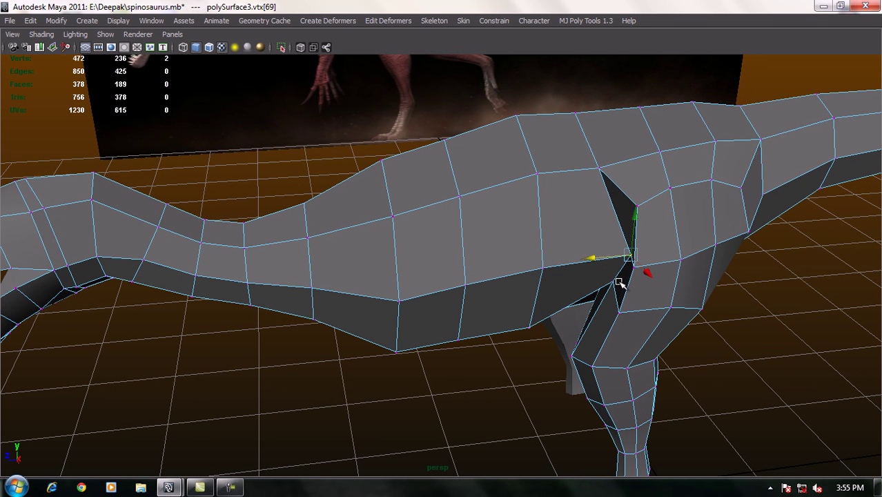
pyautogui.keyDown('shift'); pyautogui.click(594, 280); pyautogui.keyUp('shift')
pyautogui.moveTo(587, 275)
pyautogui.keyDown('alt'); pyautogui.mouseDown()
pyautogui.moveTo(611, 278)
pyautogui.moveTo(646, 309)
pyautogui.moveTo(592, 367)
pyautogui.moveTo(583, 301)
pyautogui.mouseUp(); pyautogui.keyUp('alt')
pyautogui.press('3')
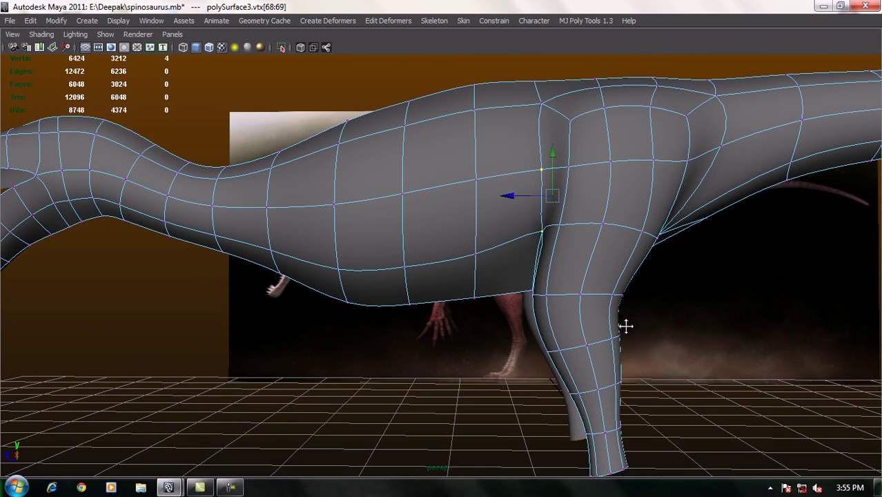
pyautogui.keyDown('alt'); pyautogui.moveTo(625, 325); pyautogui.dragTo(605, 255); pyautogui.keyUp('alt')
# Slide the leg-top vertex and its neighbour left along X, then return to object mode.
pyautogui.click(556, 178)
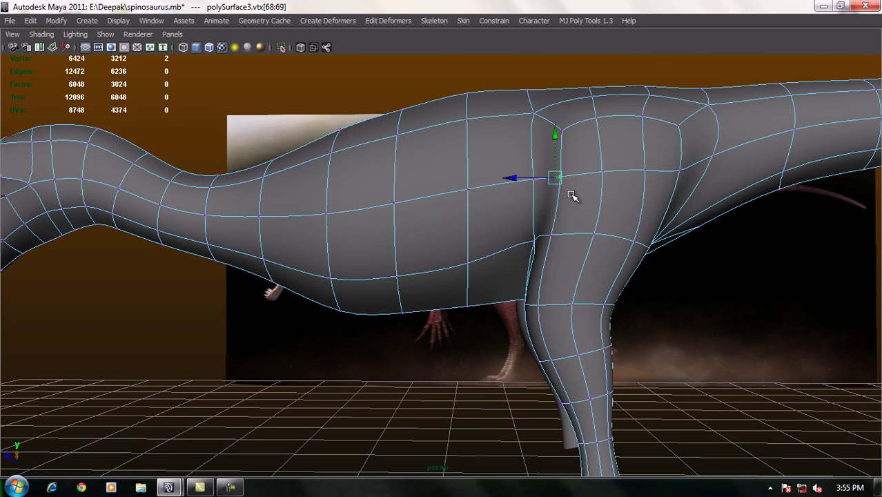
pyautogui.press('1')
pyautogui.moveTo(525, 179); pyautogui.dragTo(507, 176)
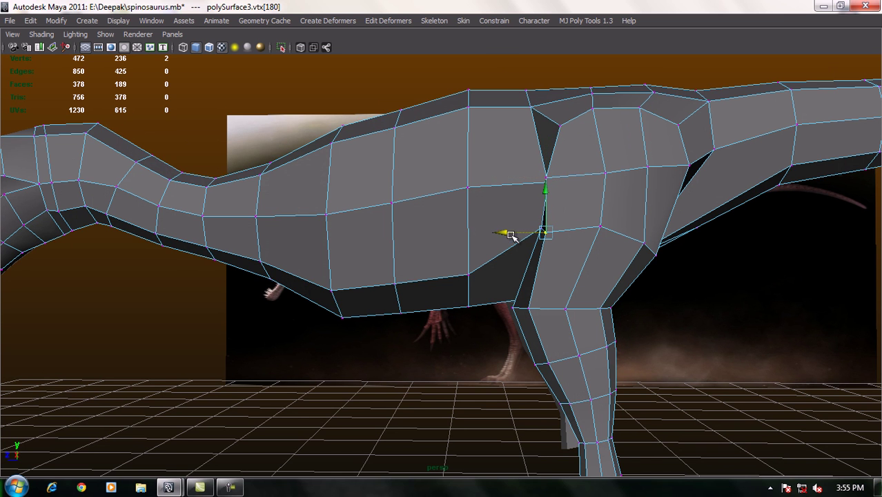
pyautogui.moveTo(509, 235); pyautogui.dragTo(497, 233)
pyautogui.press('3')
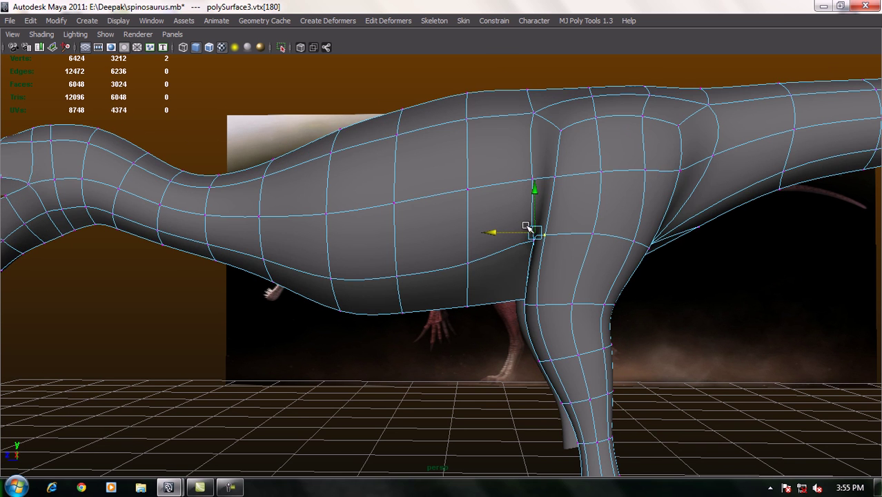
pyautogui.scroll(-3, 543, 226)
pyautogui.keyDown('alt'); pyautogui.moveTo(523, 233); pyautogui.dragTo(604, 247); pyautogui.keyUp('alt')
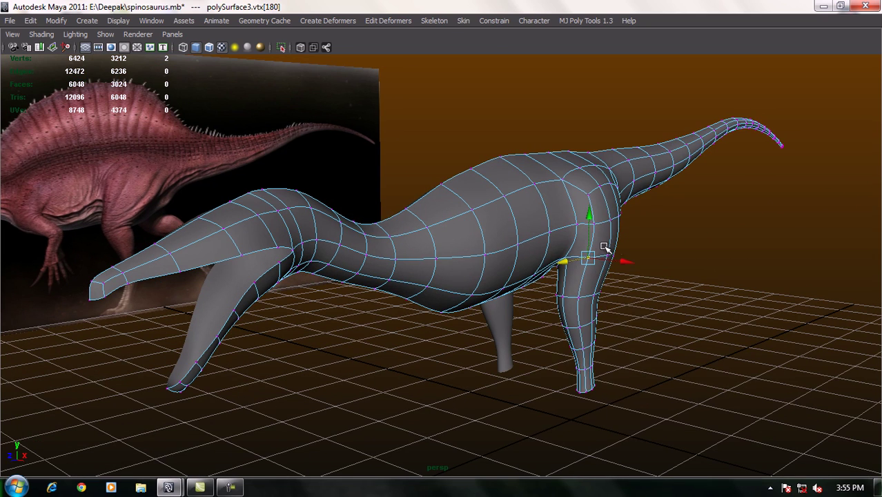
pyautogui.moveTo(596, 205); pyautogui.dragTo(643, 225, button='right')
pyautogui.moveTo(636, 181); pyautogui.dragTo(648, 172, button='right')
pyautogui.moveTo(621, 250)
pyautogui.keyDown('alt'); pyautogui.mouseDown()
pyautogui.moveTo(570, 248)
pyautogui.moveTo(597, 251)
pyautogui.mouseUp(); pyautogui.keyUp('alt')
pyautogui.keyDown('alt'); pyautogui.moveTo(597, 250); pyautogui.dragTo(576, 221, button='middle'); pyautogui.keyUp('alt')
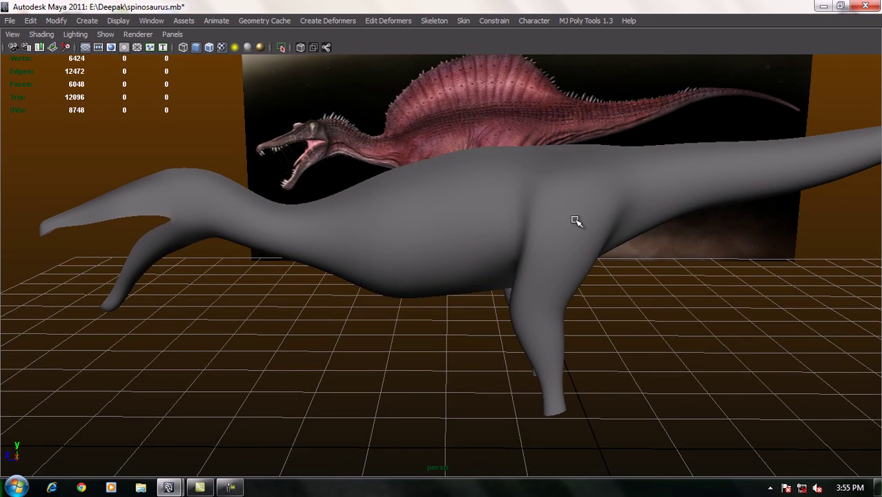
# Draw a polygon cylinder, pCylinder3, on the ground beneath the dinosaur's legs.
pyautogui.scroll(2, 576, 221)
pyautogui.scroll(1, 627, 214)
pyautogui.scroll(3, 612, 273)
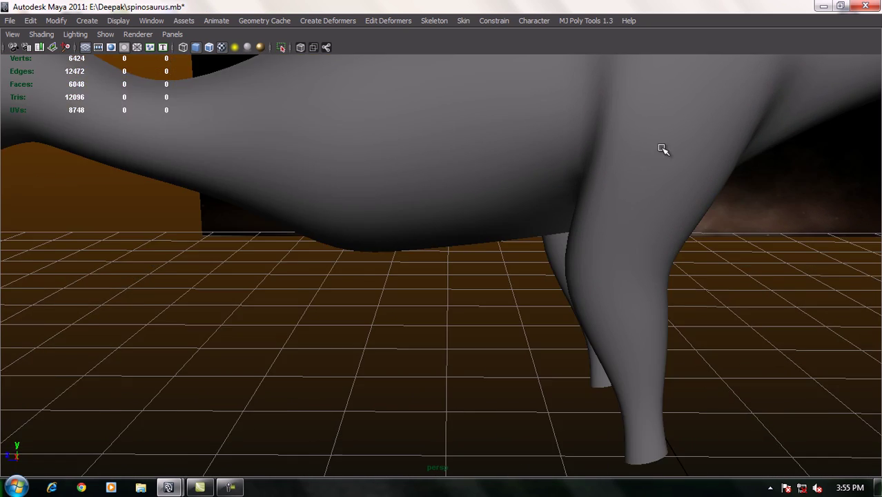
pyautogui.scroll(2, 656, 144)
pyautogui.scroll(2, 590, 230)
pyautogui.scroll(2, 593, 225)
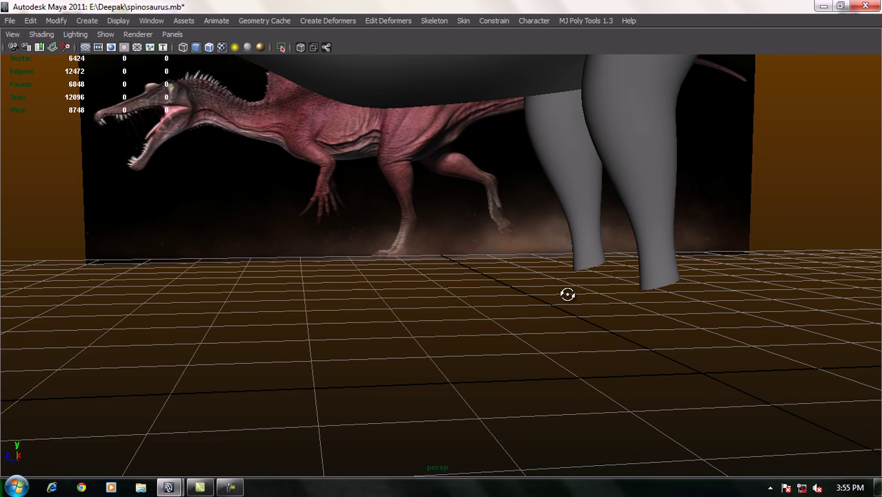
pyautogui.keyDown('alt'); pyautogui.moveTo(567, 294); pyautogui.dragTo(598, 292); pyautogui.keyUp('alt')
pyautogui.scroll(2, 601, 292)
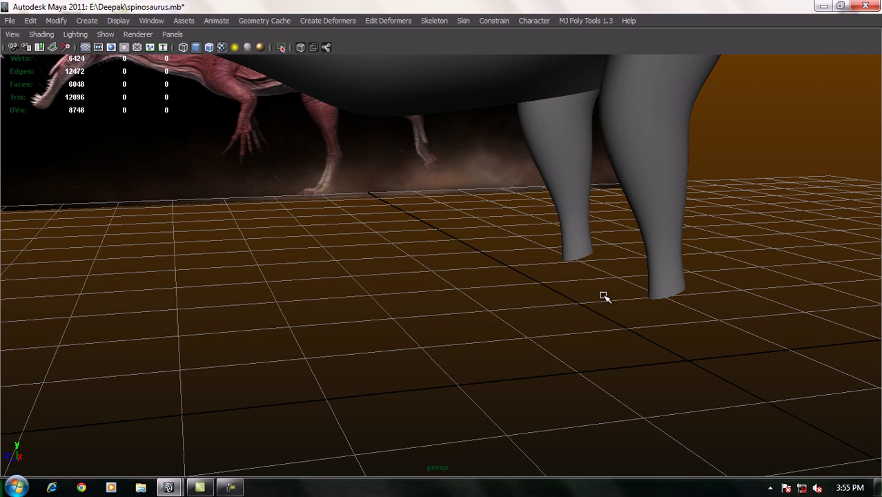
pyautogui.keyDown('shift'); pyautogui.rightClick(568, 294); pyautogui.keyUp('shift')
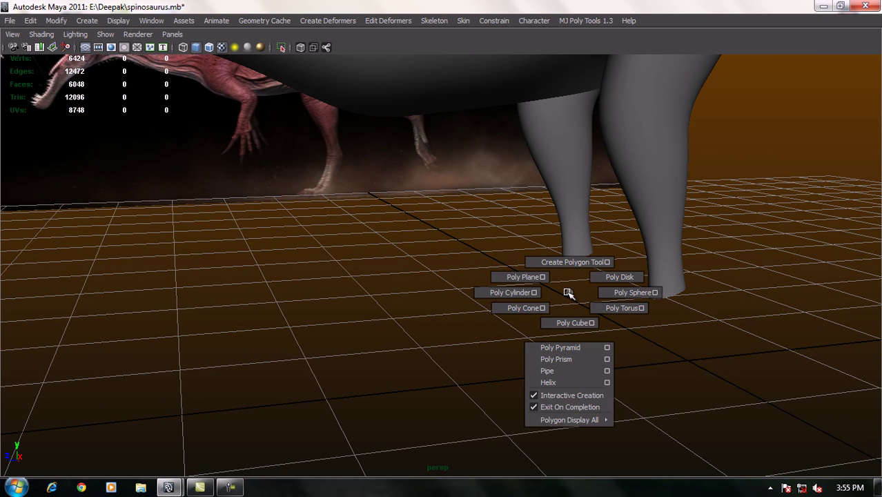
pyautogui.click(517, 291)
pyautogui.keyDown('alt'); pyautogui.moveTo(542, 303); pyautogui.dragTo(591, 389, button='right'); pyautogui.keyUp('alt')
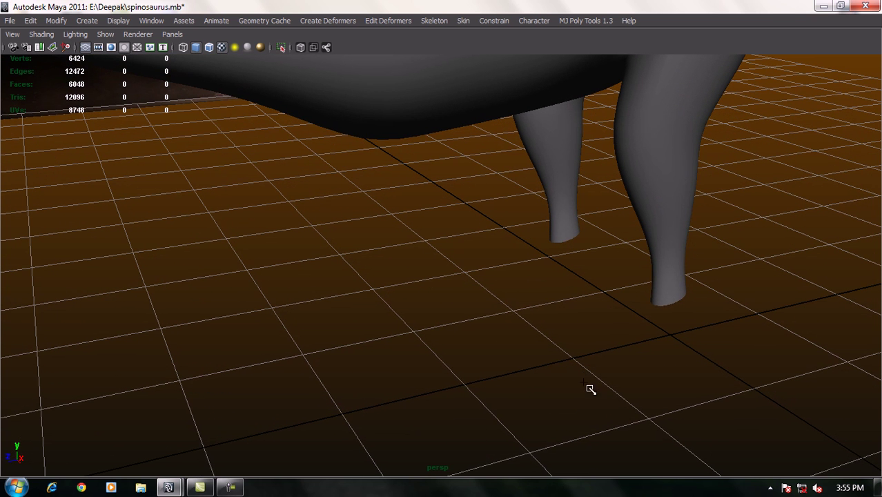
pyautogui.moveTo(584, 386); pyautogui.dragTo(587, 402)
pyautogui.moveTo(591, 365); pyautogui.dragTo(587, 329)
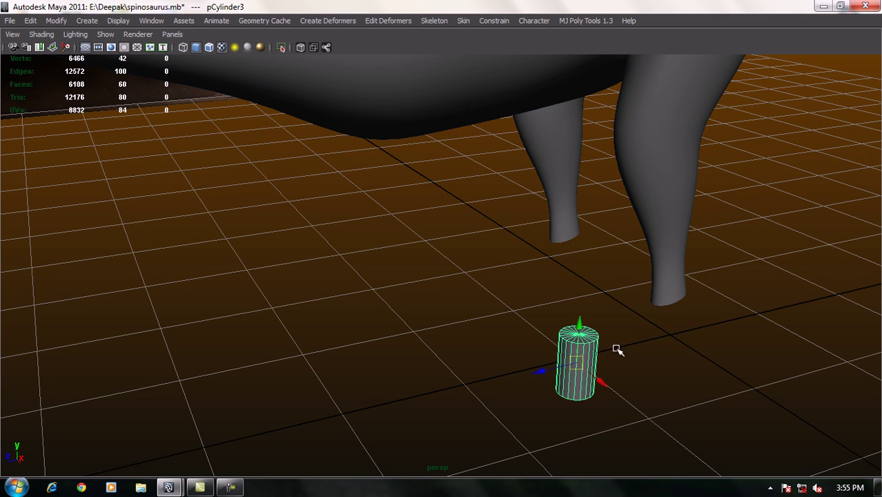
# Restore the shelves, toolbox, channel box and timeline with Show All UI Elements.
pyautogui.moveTo(543, 317)
pyautogui.keyDown('alt'); pyautogui.mouseDown(button='middle')
pyautogui.moveTo(655, 338)
pyautogui.moveTo(550, 284)
pyautogui.mouseUp(button='middle'); pyautogui.keyUp('alt')
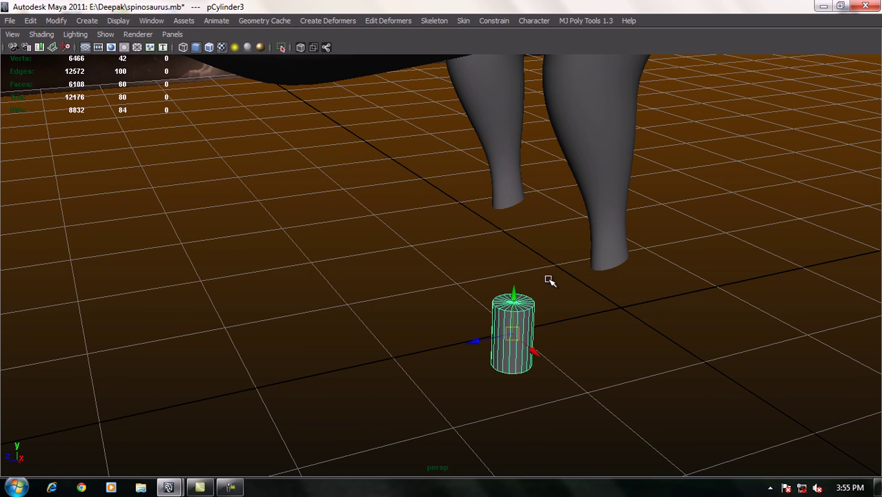
pyautogui.click(118, 20)
pyautogui.moveTo(138, 66)
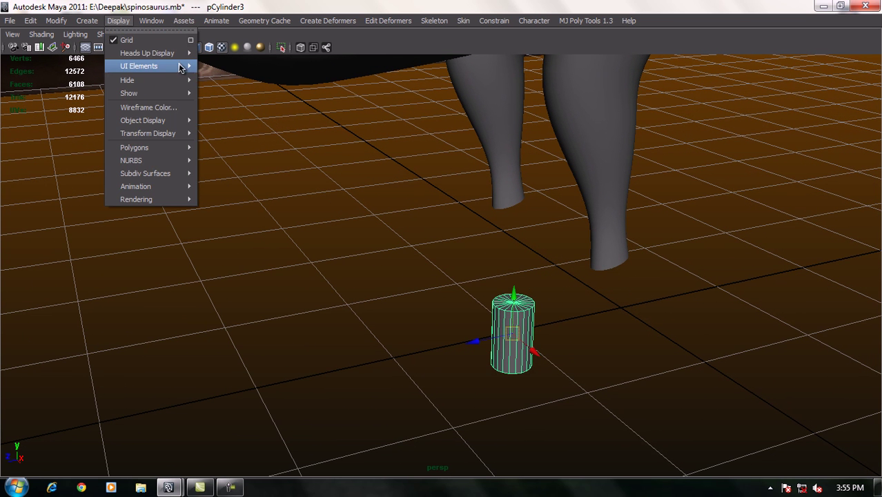
pyautogui.click(262, 245)
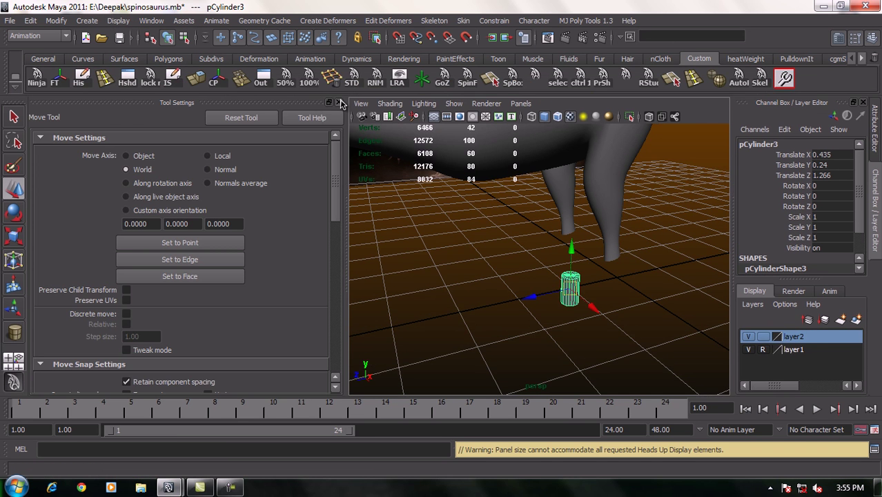
# Set polyCylinder3's Subdivisions Axis to 6, making pCylinder3 a hexagonal prism.
pyautogui.click(338, 102)
pyautogui.scroll(3, 390, 270)
pyautogui.scroll(2, 419, 222)
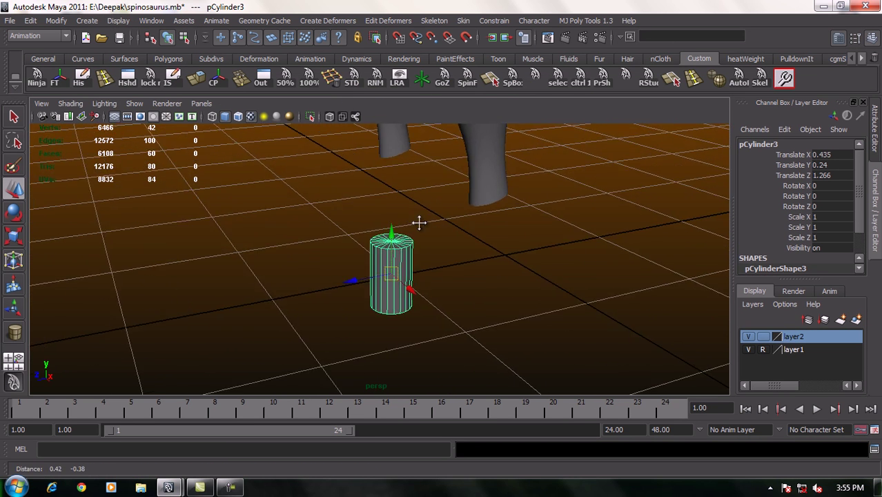
pyautogui.scroll(-3, 804, 248)
pyautogui.scroll(-3, 774, 265)
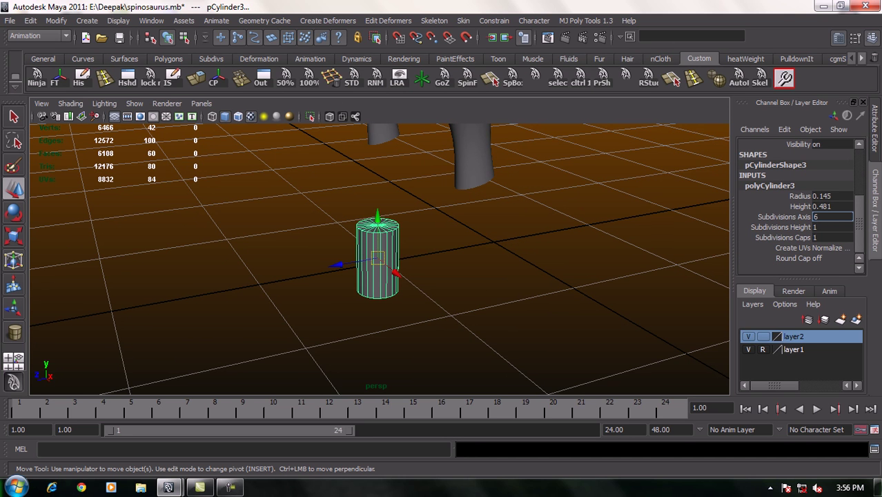
pyautogui.press('Return')
pyautogui.moveTo(494, 298)
pyautogui.keyDown('alt'); pyautogui.mouseDown()
pyautogui.moveTo(456, 295)
pyautogui.moveTo(527, 288)
pyautogui.moveTo(563, 256)
pyautogui.moveTo(459, 240)
pyautogui.moveTo(437, 261)
pyautogui.moveTo(409, 268)
pyautogui.moveTo(379, 240)
pyautogui.moveTo(314, 248)
pyautogui.moveTo(300, 233)
pyautogui.moveTo(384, 230)
pyautogui.moveTo(468, 244)
pyautogui.mouseUp(); pyautogui.keyUp('alt')
pyautogui.scroll(3, 404, 265)
pyautogui.moveTo(409, 239)
pyautogui.keyDown('alt'); pyautogui.mouseDown()
pyautogui.moveTo(448, 258)
pyautogui.moveTo(299, 258)
pyautogui.moveTo(339, 257)
pyautogui.mouseUp(); pyautogui.keyUp('alt')
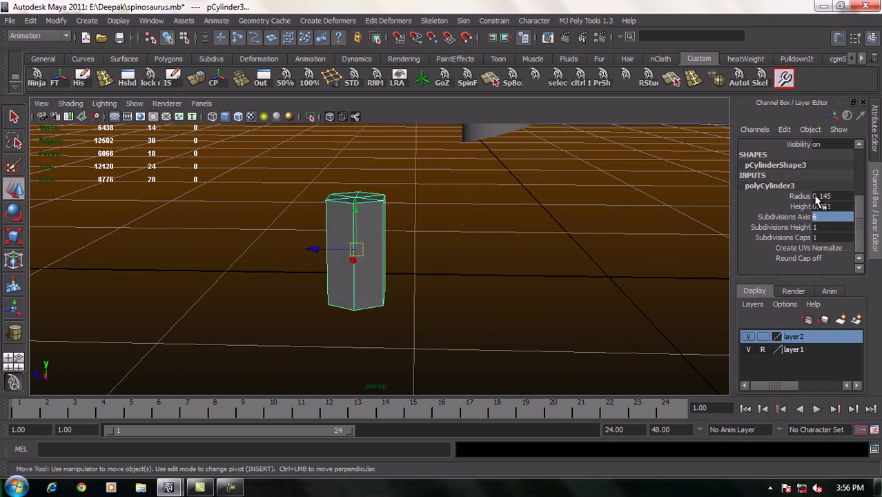
pyautogui.moveTo(403, 206)
pyautogui.keyDown('alt'); pyautogui.mouseDown()
pyautogui.moveTo(433, 220)
pyautogui.moveTo(560, 219)
pyautogui.mouseUp(); pyautogui.keyUp('alt')
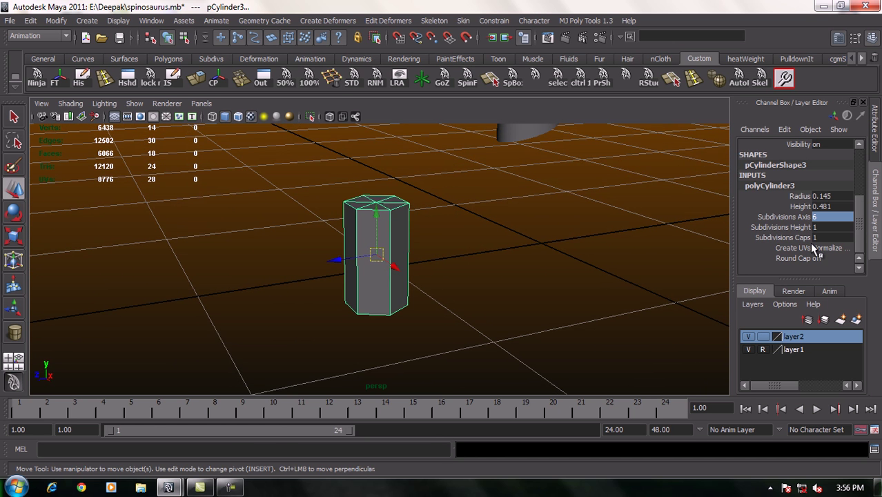
# Switch pCylinder3 to face selection and select its side and top cap faces.
pyautogui.keyDown('alt'); pyautogui.moveTo(456, 243); pyautogui.dragTo(387, 226); pyautogui.keyUp('alt')
pyautogui.rightClick(385, 207)
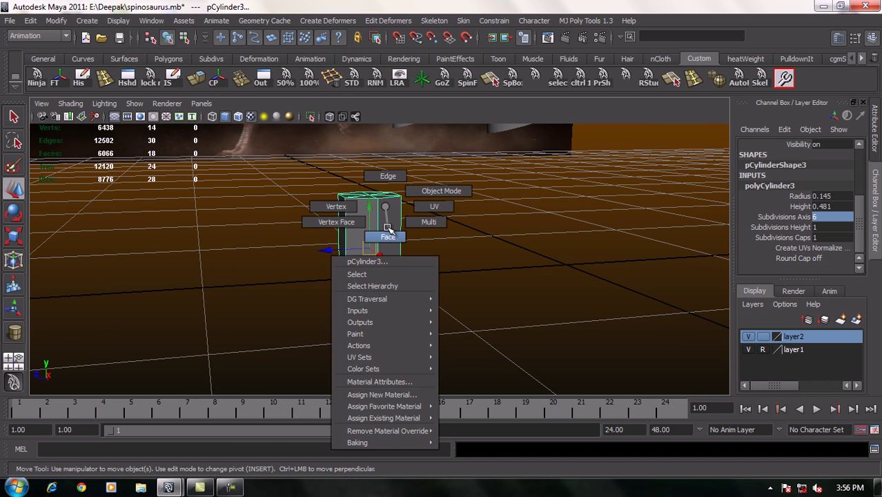
pyautogui.moveTo(305, 181); pyautogui.dragTo(421, 290)
pyautogui.moveTo(445, 229)
pyautogui.keyDown('alt'); pyautogui.mouseDown()
pyautogui.moveTo(431, 230)
pyautogui.moveTo(440, 234)
pyautogui.mouseUp(); pyautogui.keyUp('alt')
pyautogui.keyDown('alt'); pyautogui.moveTo(241, 269); pyautogui.dragTo(290, 228); pyautogui.keyUp('alt')
pyautogui.moveTo(310, 186); pyautogui.dragTo(400, 221)
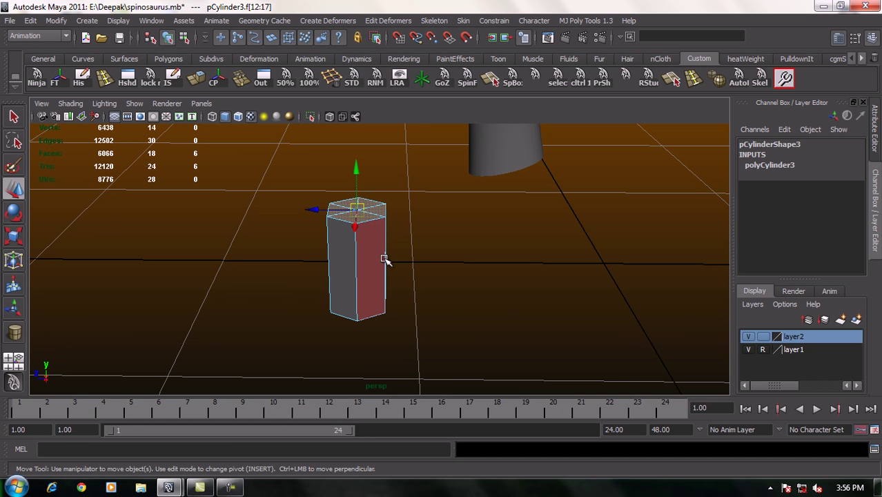
pyautogui.click(389, 257)
# Make the viewport fill the window with Ctrl+Space and box-select the cylinder's faces.
pyautogui.hotkey('ctrl', 'space')
pyautogui.click(391, 248)
pyautogui.keyDown('alt'); pyautogui.moveTo(429, 275); pyautogui.dragTo(434, 269); pyautogui.keyUp('alt')
pyautogui.moveTo(571, 364)
pyautogui.mouseDown()
pyautogui.moveTo(292, 272)
pyautogui.moveTo(429, 301)
pyautogui.moveTo(334, 224)
pyautogui.mouseUp()
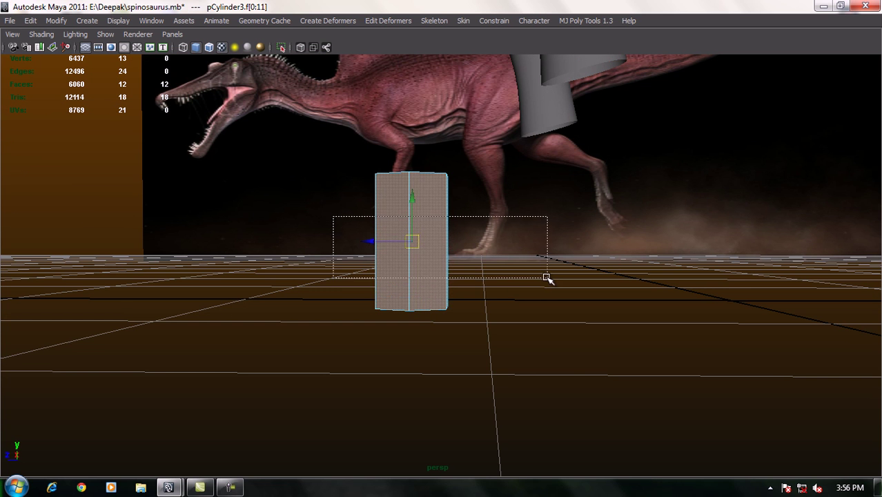
pyautogui.moveTo(546, 278); pyautogui.dragTo(542, 274)
pyautogui.moveTo(475, 275)
pyautogui.keyDown('alt'); pyautogui.mouseDown()
pyautogui.moveTo(490, 200)
pyautogui.moveTo(468, 267)
pyautogui.moveTo(471, 307)
pyautogui.moveTo(474, 289)
pyautogui.mouseUp(); pyautogui.keyUp('alt')
pyautogui.press('space')
# In the side view, rotate the cylinder about 80° onto its side, halve its size and lower it toward the foot.
pyautogui.moveTo(421, 236); pyautogui.dragTo(461, 235)
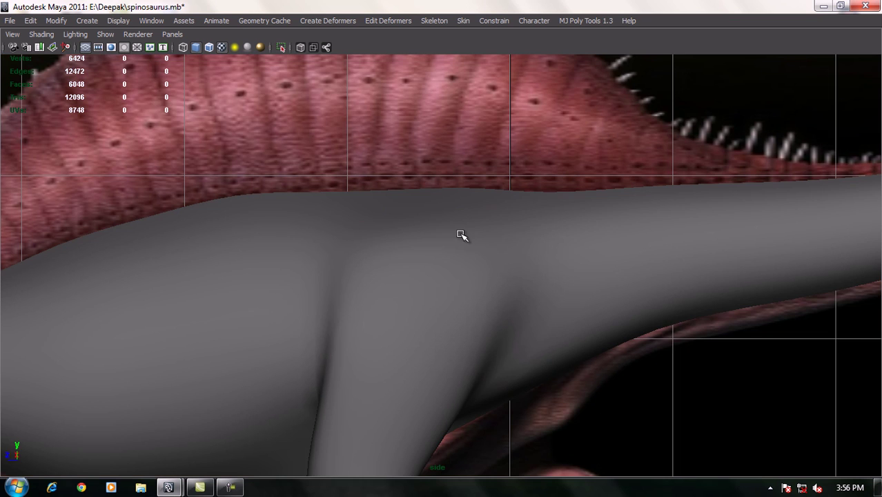
pyautogui.moveTo(502, 203)
pyautogui.keyDown('alt'); pyautogui.mouseDown(button='middle')
pyautogui.moveTo(531, 92)
pyautogui.moveTo(485, 163)
pyautogui.mouseUp(button='middle'); pyautogui.keyUp('alt')
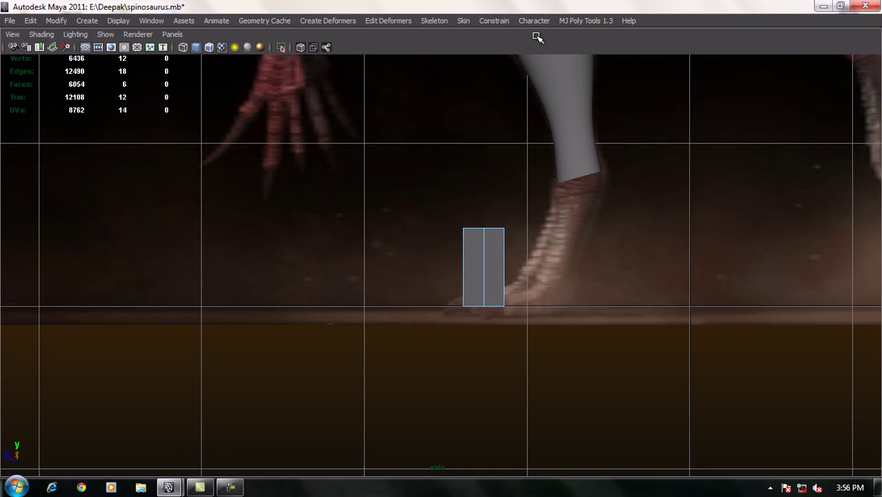
pyautogui.scroll(3, 485, 163)
pyautogui.scroll(2, 500, 220)
pyautogui.moveTo(478, 201); pyautogui.dragTo(527, 185, button='right')
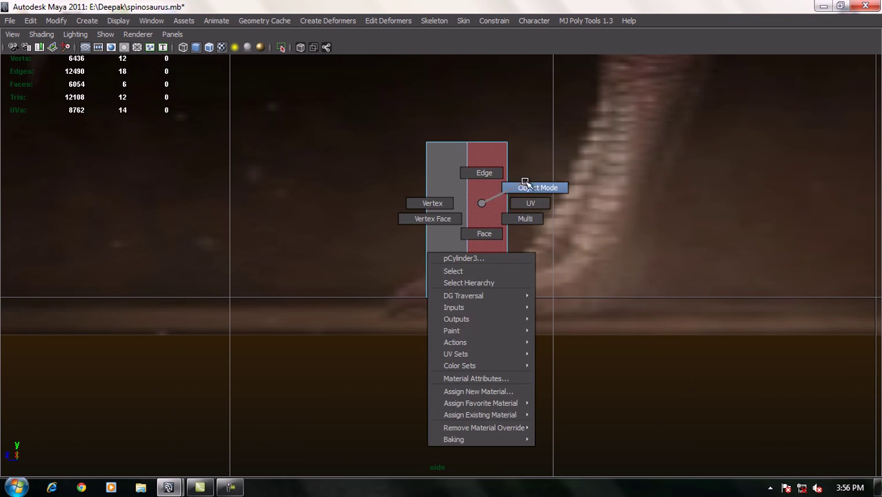
pyautogui.press('e')
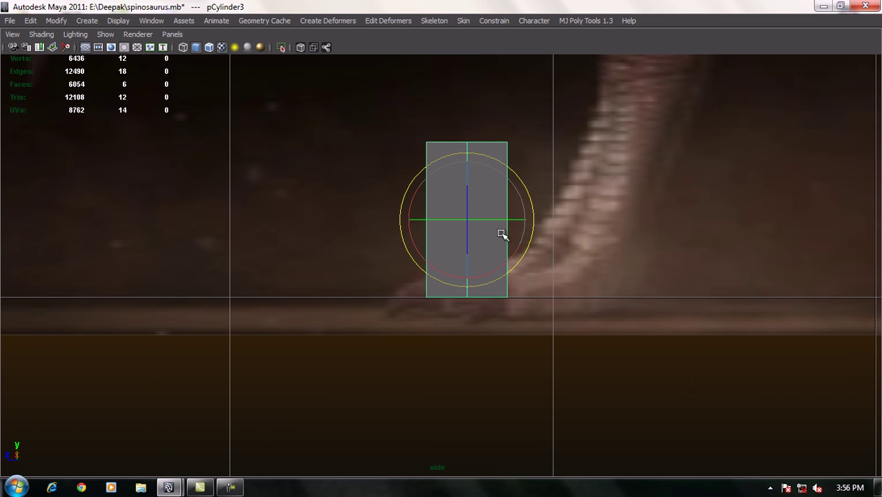
pyautogui.moveTo(501, 267)
pyautogui.mouseDown()
pyautogui.moveTo(475, 277)
pyautogui.moveTo(417, 249)
pyautogui.mouseUp()
pyautogui.press('r')
pyautogui.moveTo(456, 214); pyautogui.dragTo(412, 194)
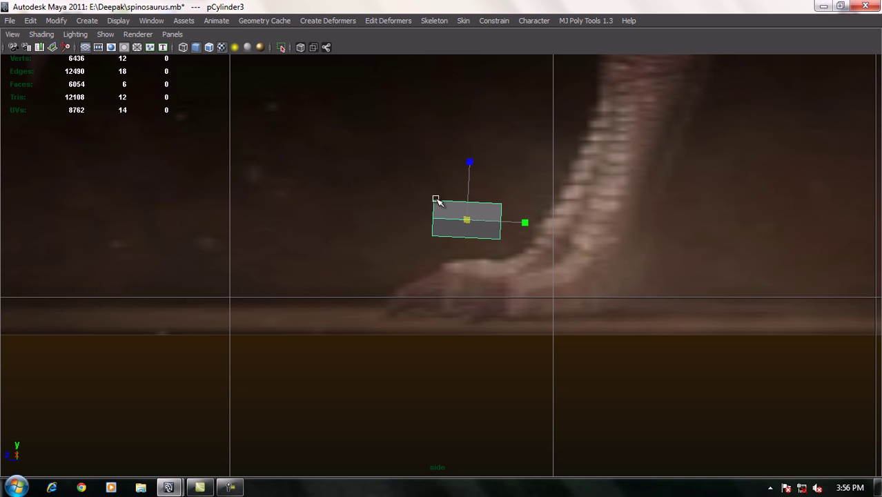
pyautogui.moveTo(467, 221); pyautogui.dragTo(491, 283)
# Move the cylinder down-left over the foot and make it narrower horizontally.
pyautogui.hotkey('ctrl', 'space')
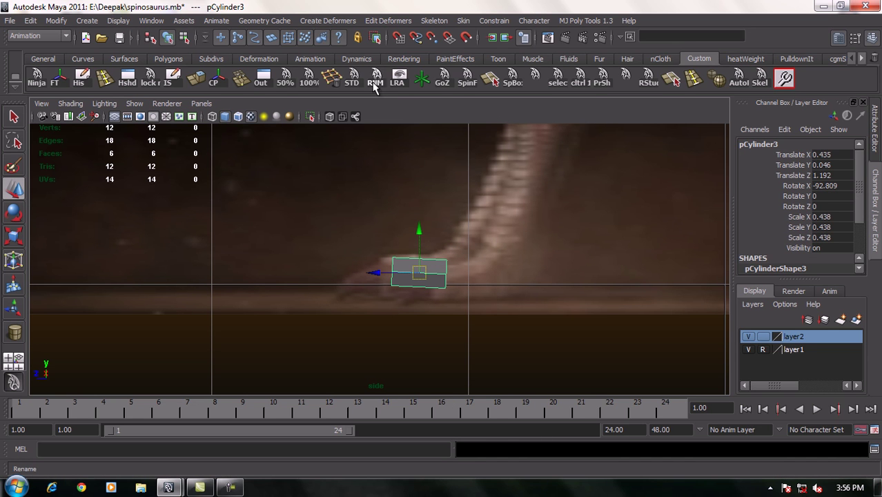
pyautogui.hotkey('ctrl', 'space')
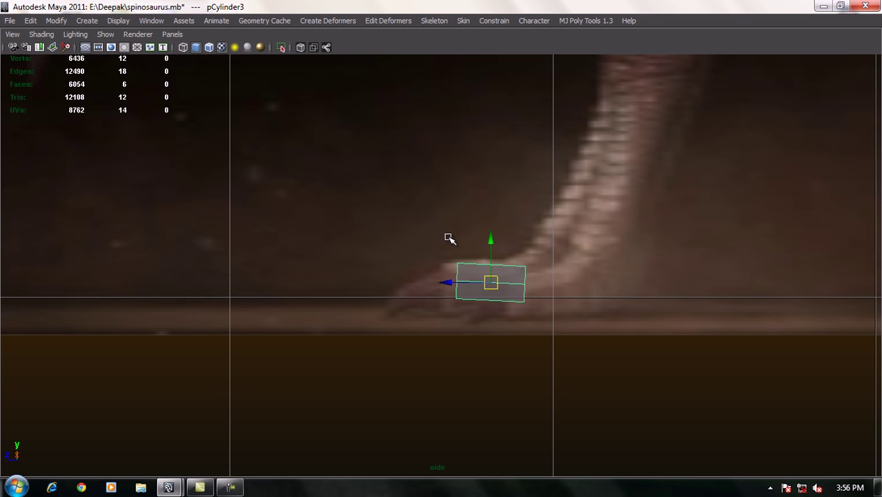
pyautogui.keyDown('alt'); pyautogui.moveTo(500, 243); pyautogui.dragTo(774, 317, button='right'); pyautogui.keyUp('alt')
pyautogui.click(567, 407)
pyautogui.click(538, 309)
pyautogui.scroll(3, 618, 316)
pyautogui.keyDown('alt'); pyautogui.moveTo(639, 250); pyautogui.dragTo(500, 275, button='middle'); pyautogui.keyUp('alt')
pyautogui.moveTo(458, 263)
pyautogui.mouseDown()
pyautogui.moveTo(445, 290)
pyautogui.moveTo(461, 277)
pyautogui.mouseUp()
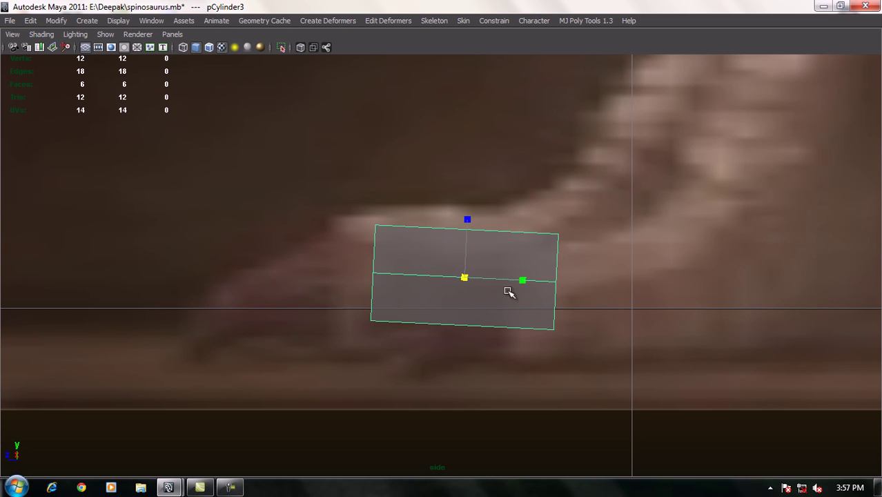
pyautogui.moveTo(523, 280)
pyautogui.mouseDown()
pyautogui.moveTo(496, 275)
pyautogui.moveTo(557, 273)
pyautogui.mouseUp()
# Straighten the cylinder level, scale it up to cover the foot and nudge it down.
pyautogui.press('e')
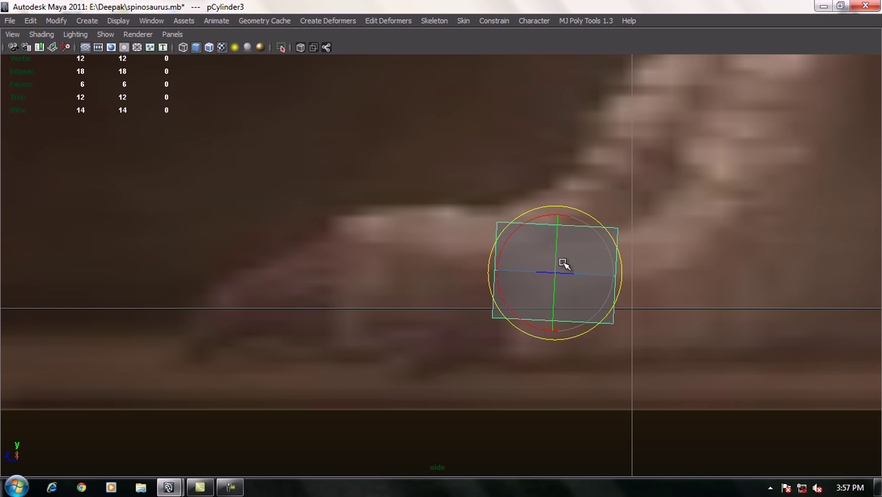
pyautogui.moveTo(502, 258); pyautogui.dragTo(498, 262)
pyautogui.moveTo(498, 261); pyautogui.dragTo(498, 258)
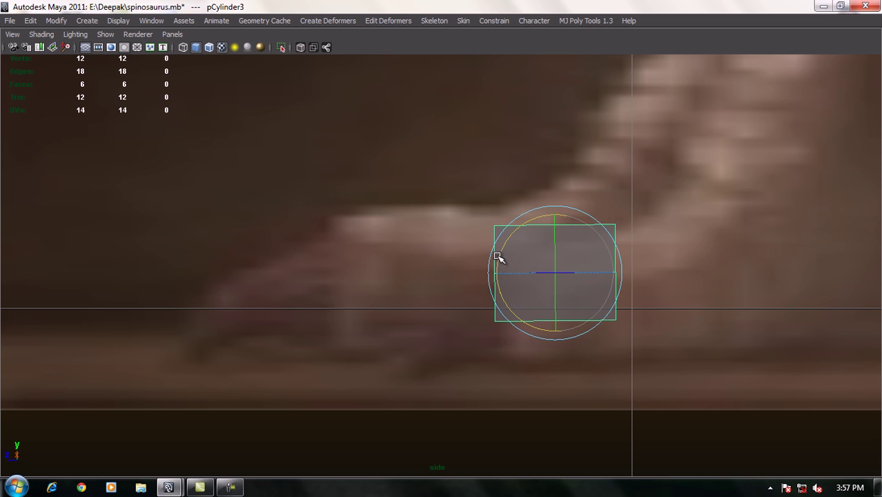
pyautogui.press('r')
pyautogui.moveTo(564, 276); pyautogui.dragTo(585, 287)
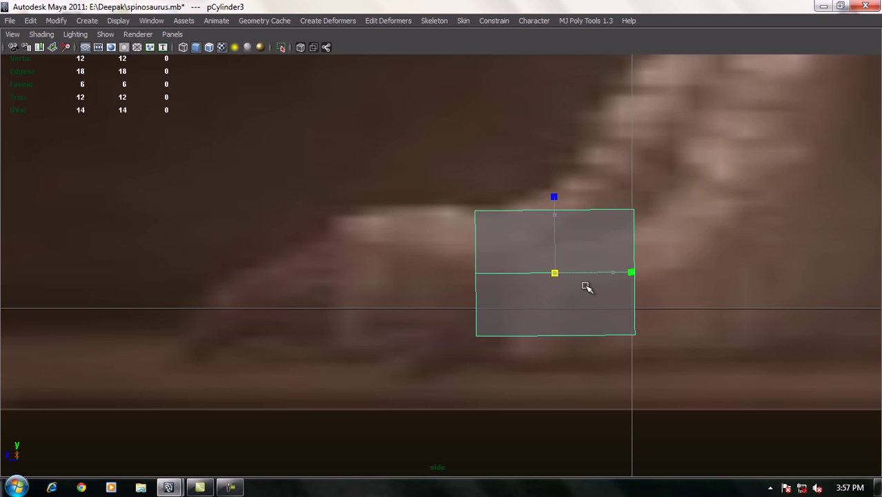
pyautogui.press('w')
pyautogui.moveTo(558, 231); pyautogui.dragTo(554, 237)
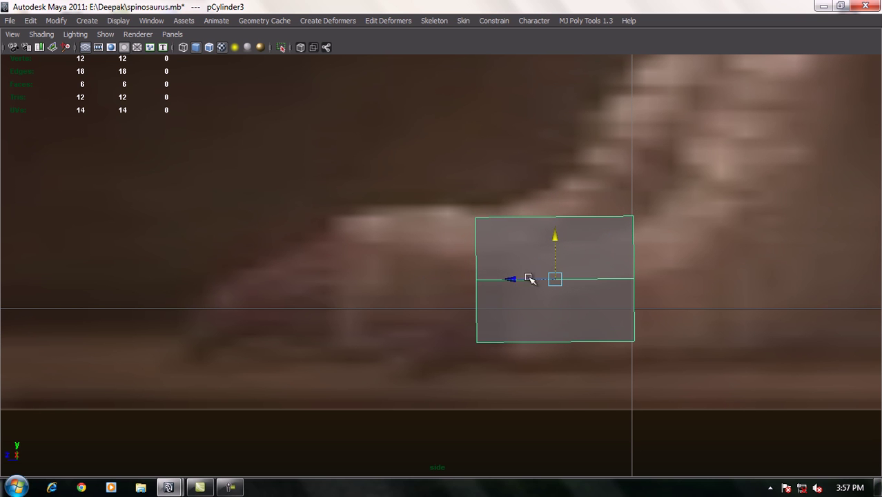
pyautogui.moveTo(527, 261); pyautogui.dragTo(524, 217, button='right')
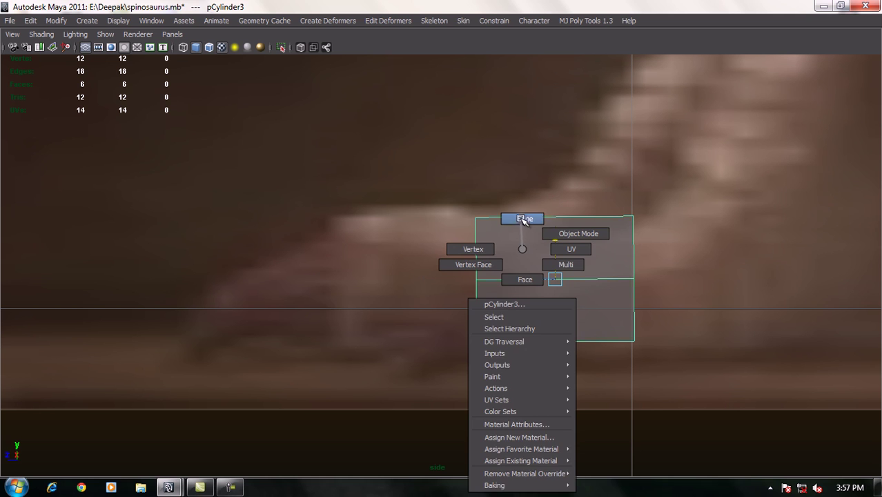
# Extrude the toe's left edges outward, pull them left, make them taller and raise them slightly.
pyautogui.click(473, 249)
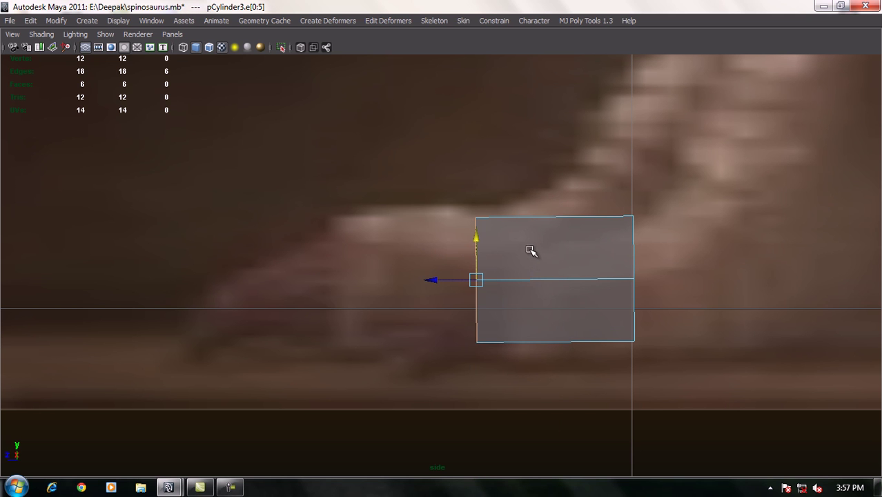
pyautogui.keyDown('shift'); pyautogui.moveTo(527, 243); pyautogui.dragTo(528, 272, button='right'); pyautogui.keyUp('shift')
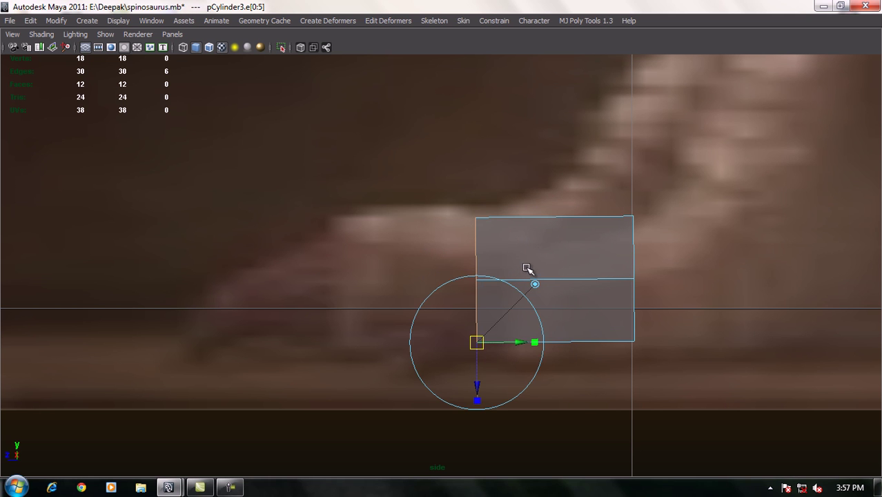
pyautogui.press('w')
pyautogui.moveTo(449, 278); pyautogui.dragTo(375, 283)
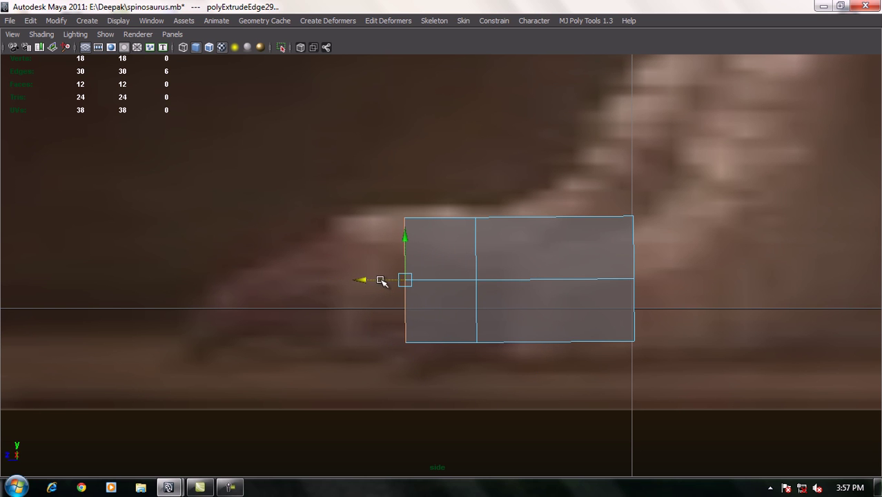
pyautogui.press('r')
pyautogui.moveTo(405, 281); pyautogui.dragTo(411, 288)
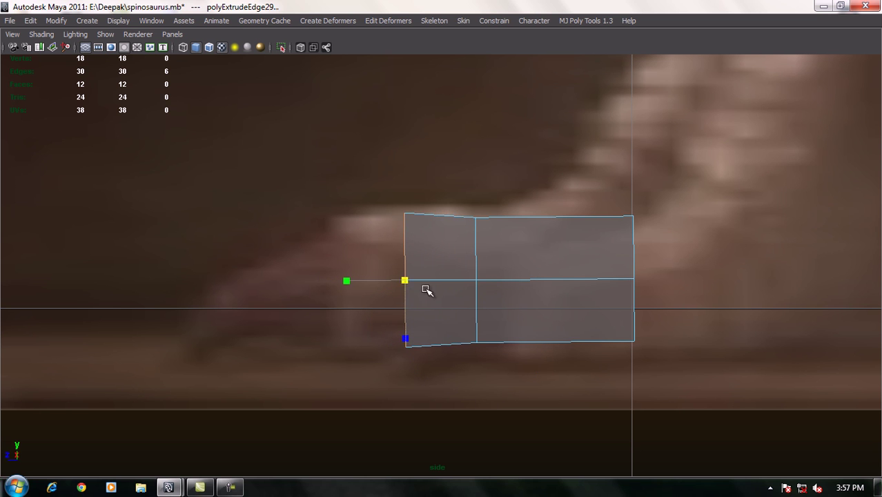
pyautogui.press('w')
pyautogui.moveTo(405, 254); pyautogui.dragTo(405, 248)
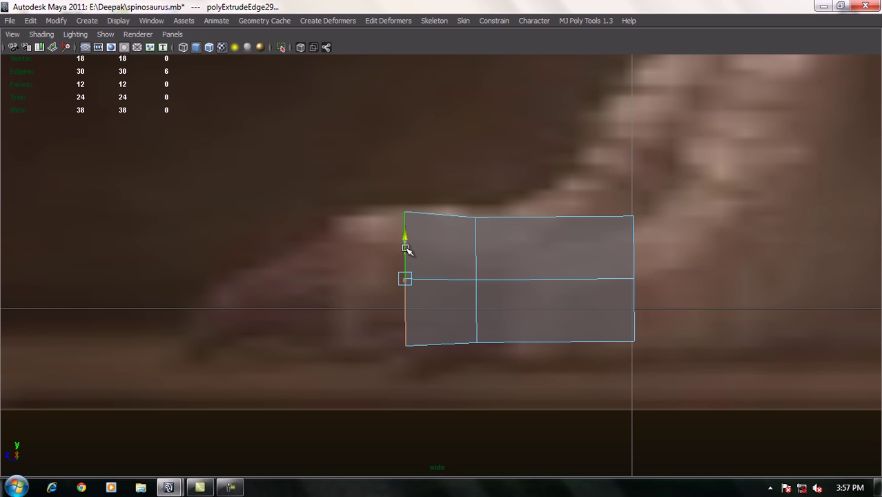
pyautogui.moveTo(406, 248); pyautogui.dragTo(406, 247)
# Extrude the left end again, pull it further left and shrink it vertically to narrow it.
pyautogui.press('g')
pyautogui.press('w')
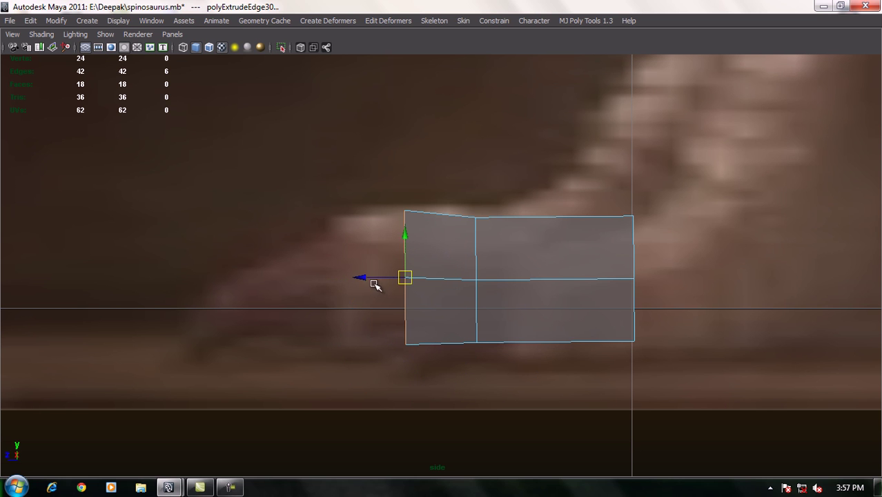
pyautogui.moveTo(372, 282); pyautogui.dragTo(295, 274)
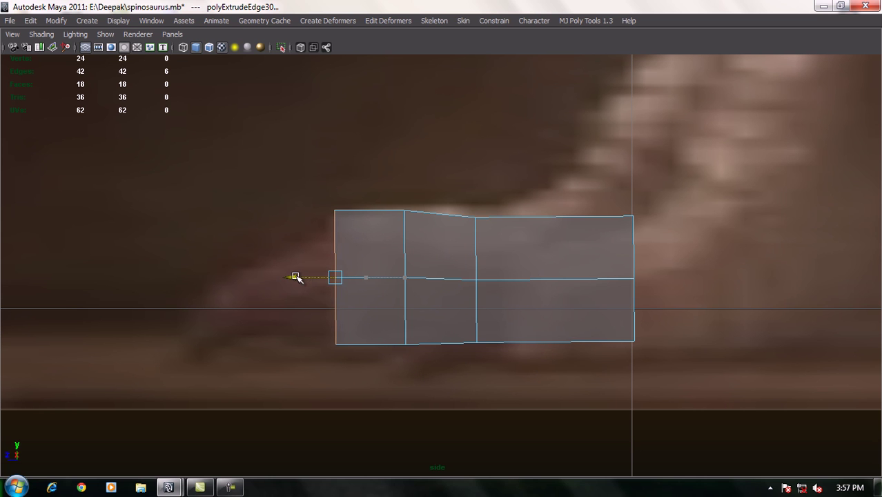
pyautogui.press('r')
pyautogui.moveTo(336, 278); pyautogui.dragTo(322, 265)
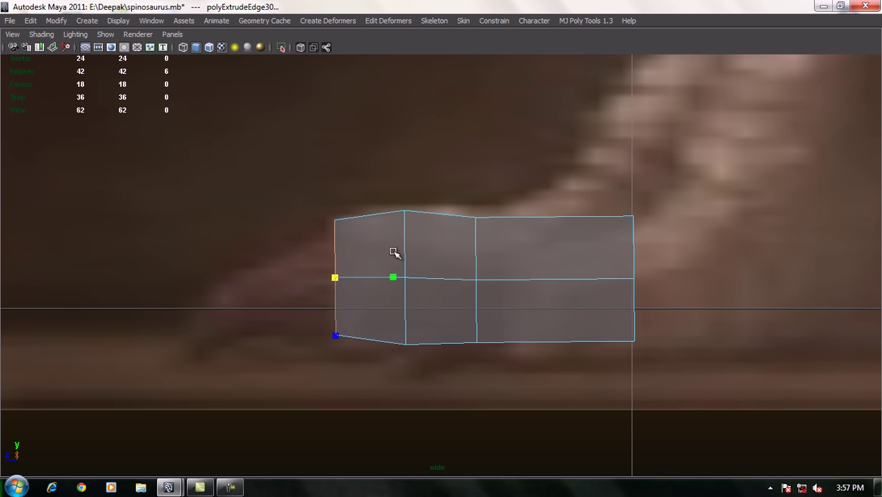
pyautogui.keyDown('alt'); pyautogui.moveTo(603, 263); pyautogui.dragTo(424, 257, button='middle'); pyautogui.keyUp('alt')
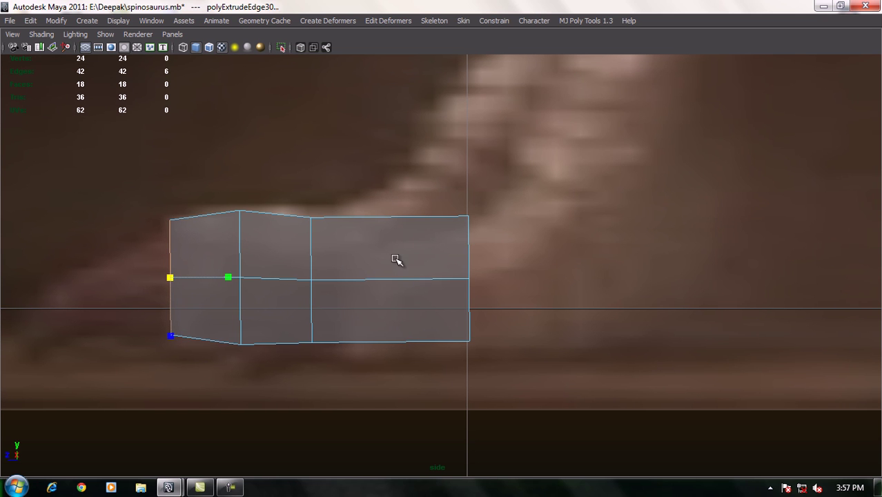
pyautogui.moveTo(401, 249)
pyautogui.mouseDown(button='right')
pyautogui.moveTo(414, 242)
pyautogui.moveTo(357, 256)
pyautogui.mouseUp(button='right')
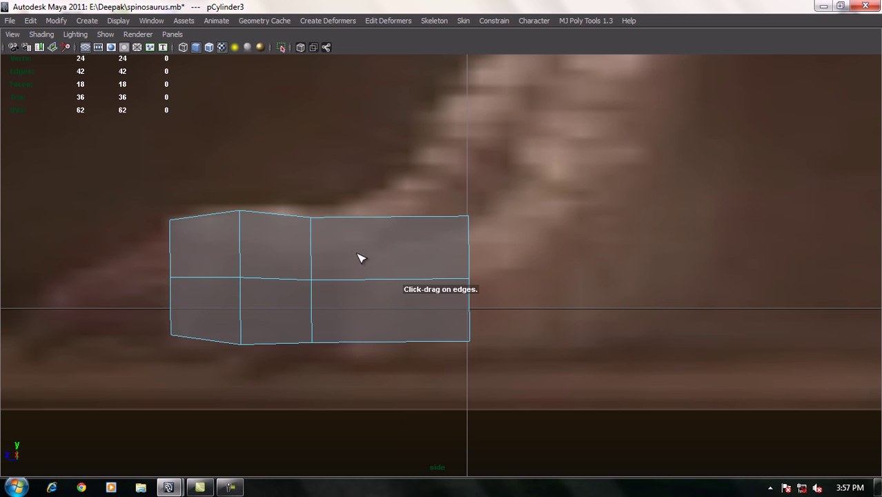
# Insert an edge loop in the right section, then raise and rotate it slightly.
pyautogui.click(384, 218)
pyautogui.moveTo(387, 220); pyautogui.dragTo(404, 236)
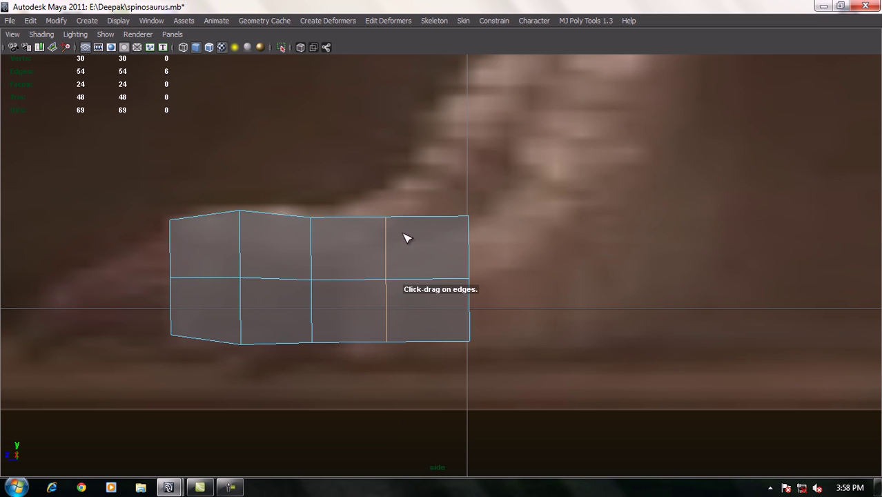
pyautogui.press('w')
pyautogui.moveTo(386, 279); pyautogui.dragTo(386, 266)
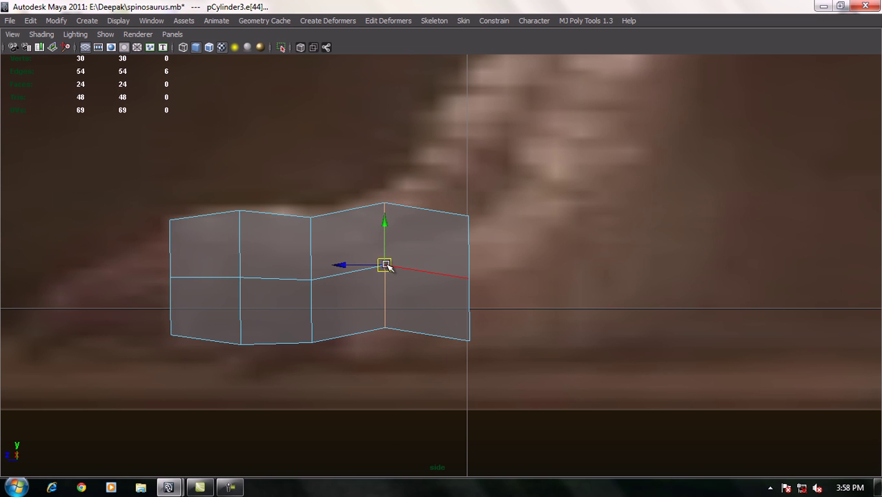
pyautogui.press('e')
pyautogui.moveTo(424, 310); pyautogui.dragTo(475, 278)
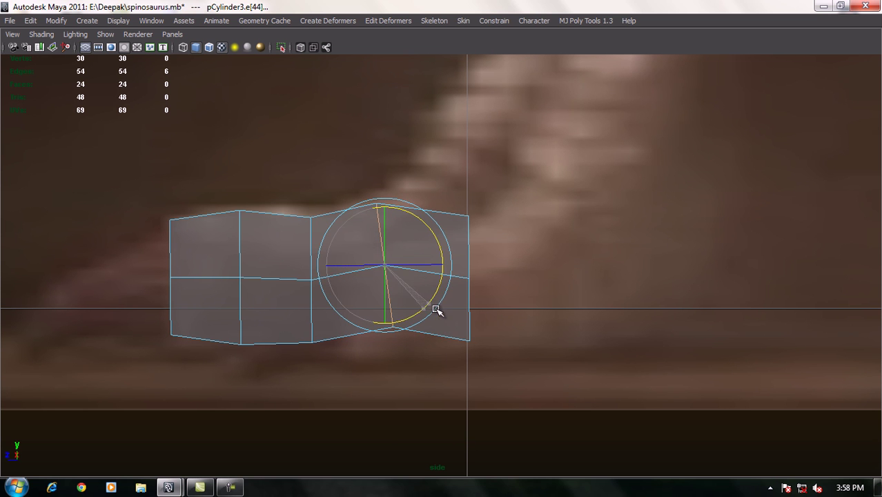
# Lift the right-end vertices and tilt them diagonally, then view the toe in perspective.
pyautogui.moveTo(459, 165); pyautogui.dragTo(531, 348)
pyautogui.press('w')
pyautogui.moveTo(471, 279); pyautogui.dragTo(470, 217)
pyautogui.press('e')
pyautogui.moveTo(446, 267); pyautogui.dragTo(465, 274)
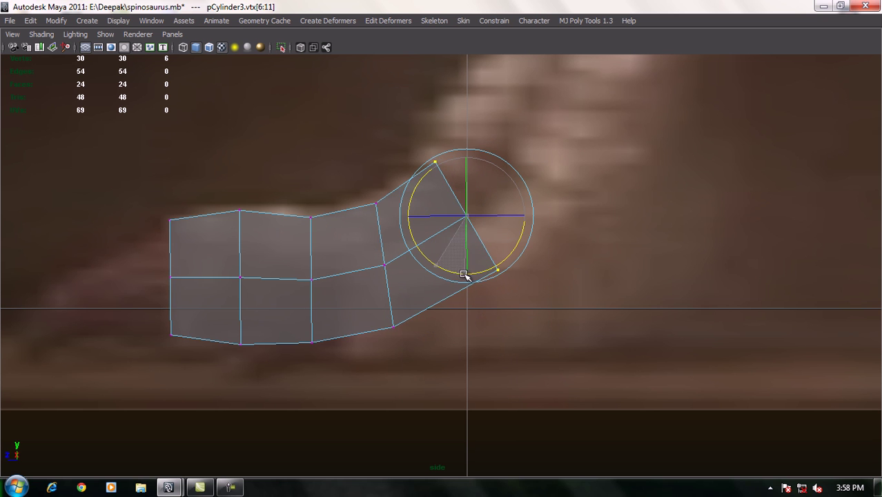
pyautogui.keyDown('alt'); pyautogui.moveTo(324, 222); pyautogui.dragTo(376, 253, button='middle'); pyautogui.keyUp('alt')
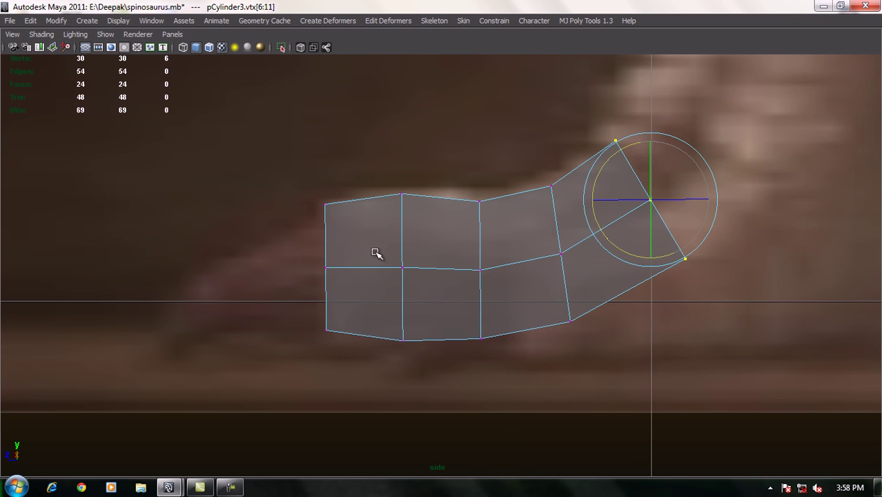
pyautogui.moveTo(392, 241)
pyautogui.mouseDown()
pyautogui.moveTo(394, 204)
pyautogui.moveTo(508, 243)
pyautogui.moveTo(632, 305)
pyautogui.mouseUp()
pyautogui.moveTo(632, 304)
pyautogui.keyDown('alt'); pyautogui.mouseDown(button='right')
pyautogui.moveTo(527, 227)
pyautogui.moveTo(449, 252)
pyautogui.moveTo(449, 217)
pyautogui.mouseUp(button='right'); pyautogui.keyUp('alt')
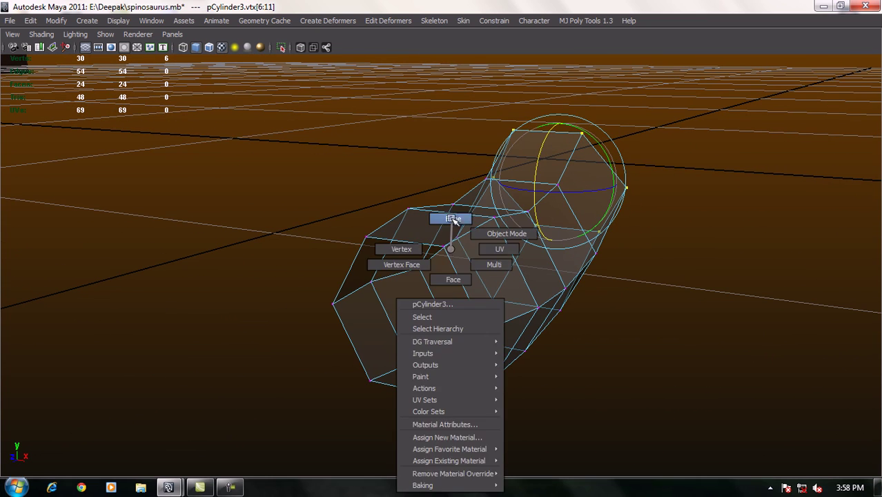
# Extrude the open-end edges, scale them into a rim, then extrude again and push inward.
pyautogui.click(419, 245)
pyautogui.moveTo(502, 246)
pyautogui.keyDown('shift'); pyautogui.mouseDown(button='right')
pyautogui.moveTo(498, 258)
pyautogui.moveTo(483, 257)
pyautogui.mouseUp(button='right'); pyautogui.keyUp('shift')
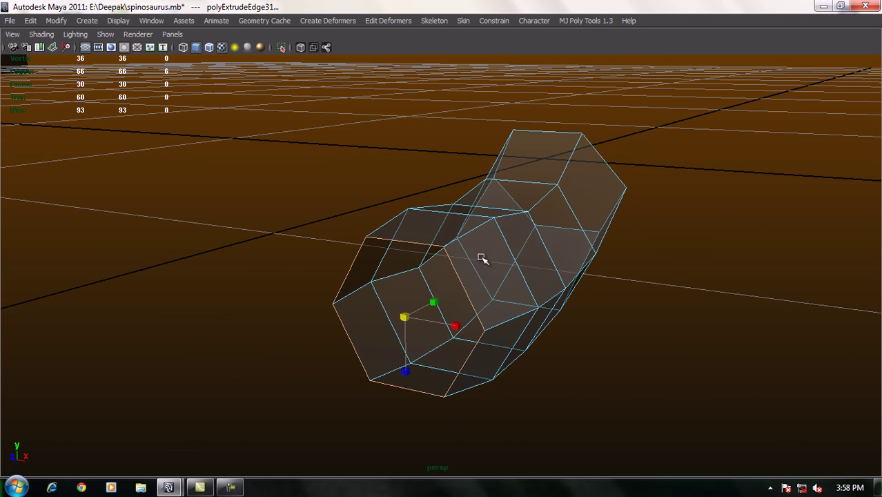
pyautogui.moveTo(407, 317)
pyautogui.mouseDown()
pyautogui.moveTo(387, 307)
pyautogui.moveTo(420, 327)
pyautogui.moveTo(417, 317)
pyautogui.moveTo(452, 299)
pyautogui.moveTo(409, 287)
pyautogui.mouseUp()
pyautogui.keyDown('alt'); pyautogui.moveTo(408, 287); pyautogui.dragTo(452, 313, button='right'); pyautogui.keyUp('alt')
pyautogui.press('g')
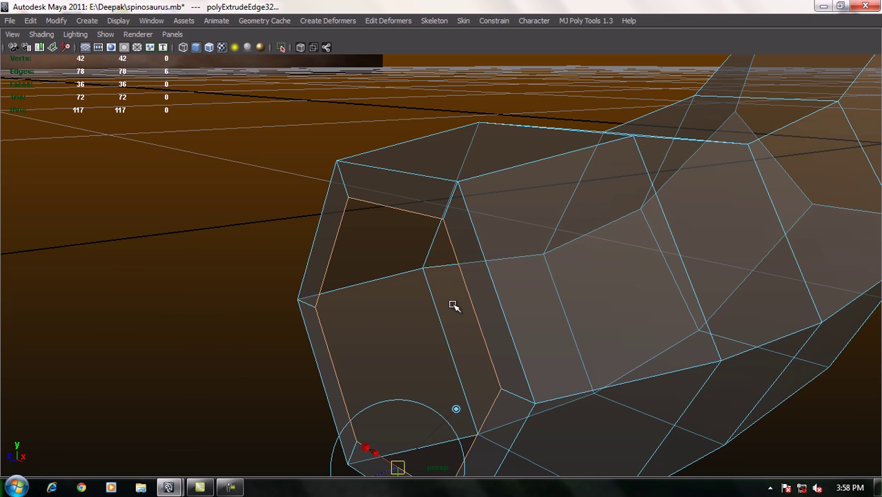
pyautogui.press('w')
pyautogui.scroll(-3, 517, 325)
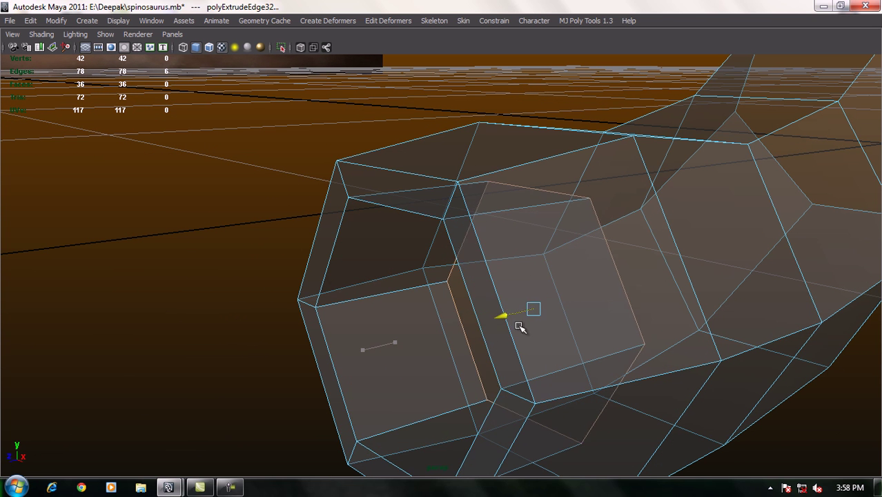
pyautogui.scroll(-3, 518, 304)
# Inspect the hollow end with smooth preview, back in object mode and side view.
pyautogui.press('3')
pyautogui.moveTo(505, 316)
pyautogui.keyDown('alt'); pyautogui.mouseDown()
pyautogui.moveTo(465, 307)
pyautogui.moveTo(492, 313)
pyautogui.mouseUp(); pyautogui.keyUp('alt')
pyautogui.moveTo(399, 227); pyautogui.dragTo(402, 206, button='right')
pyautogui.click(314, 275)
pyautogui.moveTo(315, 275)
pyautogui.keyDown('alt'); pyautogui.mouseDown()
pyautogui.moveTo(418, 276)
pyautogui.moveTo(507, 258)
pyautogui.moveTo(371, 282)
pyautogui.mouseUp(); pyautogui.keyUp('alt')
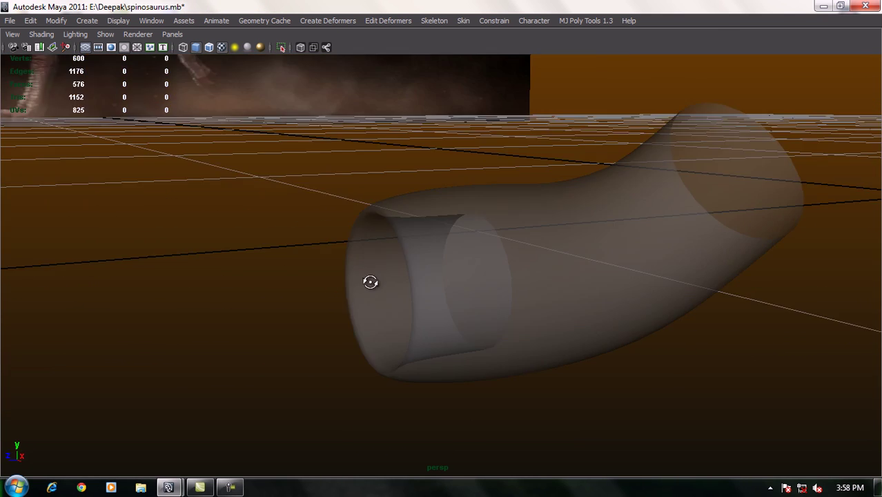
pyautogui.press('space')
pyautogui.moveTo(454, 250); pyautogui.dragTo(583, 249)
# Add an edge loop near the left end, raising its top vertices and lowering a bottom vertex.
pyautogui.click(438, 266)
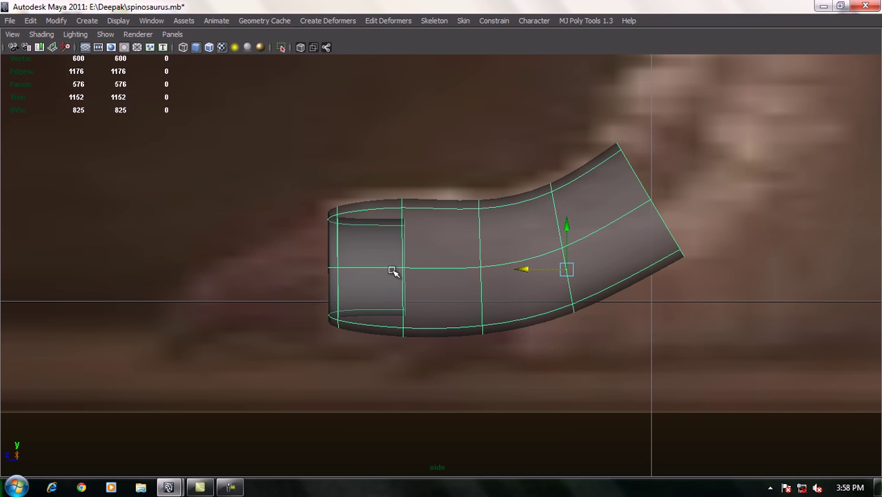
pyautogui.press('1')
pyautogui.scroll(3, 394, 271)
pyautogui.scroll(2, 379, 269)
pyautogui.keyDown('shift'); pyautogui.moveTo(403, 237); pyautogui.dragTo(345, 250, button='right'); pyautogui.keyUp('shift')
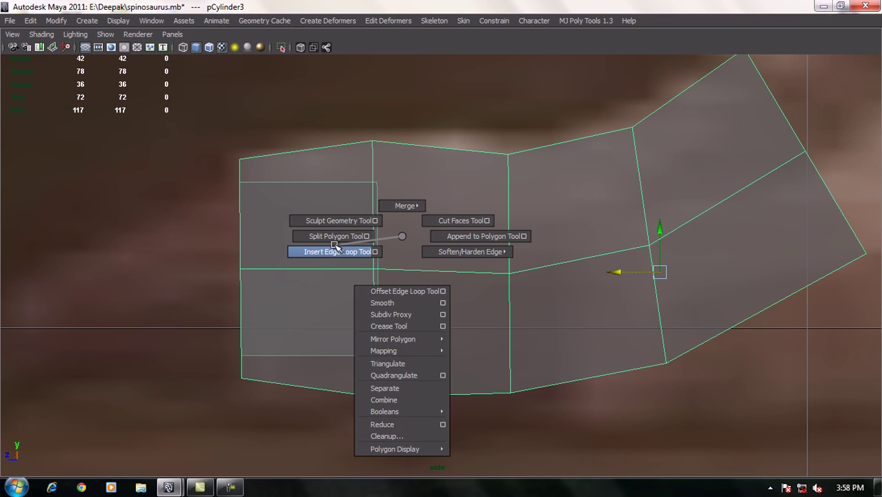
pyautogui.moveTo(295, 151); pyautogui.dragTo(319, 171)
pyautogui.press('w')
pyautogui.moveTo(318, 171); pyautogui.dragTo(308, 149, button='middle')
pyautogui.moveTo(337, 120); pyautogui.dragTo(381, 148)
pyautogui.moveTo(381, 148); pyautogui.dragTo(383, 138, button='middle')
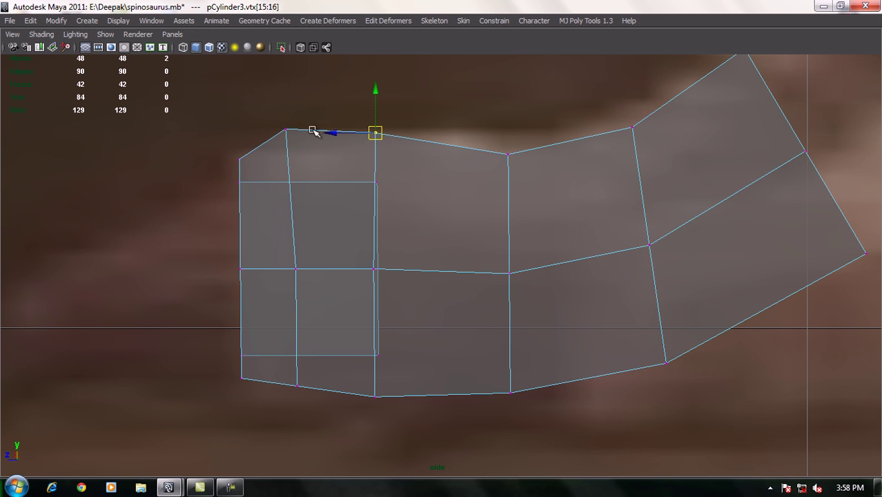
pyautogui.moveTo(312, 150); pyautogui.dragTo(312, 151)
pyautogui.moveTo(405, 411); pyautogui.dragTo(362, 386)
pyautogui.moveTo(528, 414); pyautogui.dragTo(498, 374)
pyautogui.moveTo(508, 366); pyautogui.dragTo(509, 387, button='middle')
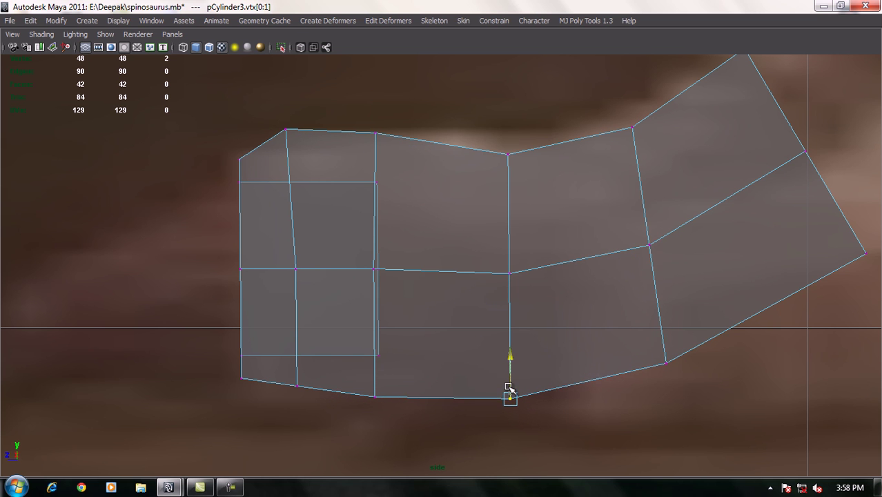
pyautogui.keyDown('alt'); pyautogui.moveTo(563, 250); pyautogui.dragTo(529, 251, button='middle'); pyautogui.keyUp('alt')
# Insert a second vertical loop mid-mesh and shift its bottom vertex left, slanting it.
pyautogui.keyDown('shift'); pyautogui.moveTo(528, 245); pyautogui.dragTo(431, 266, button='right'); pyautogui.keyUp('shift')
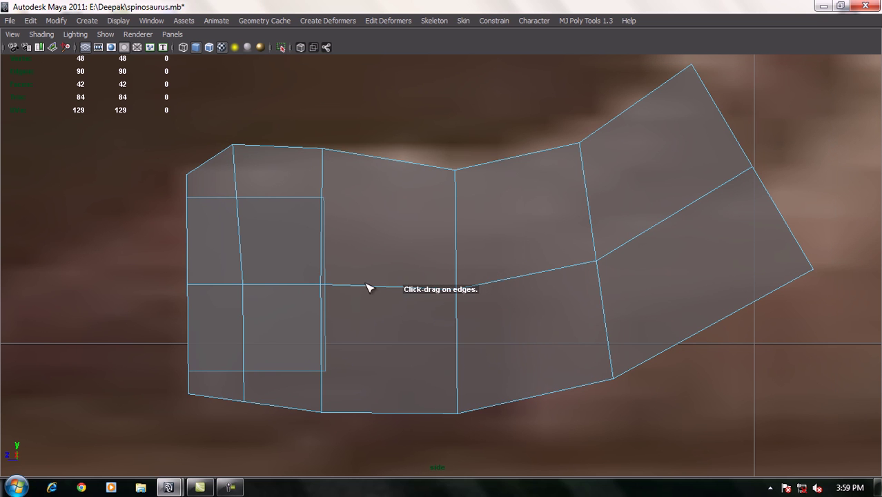
pyautogui.click(410, 289)
pyautogui.moveTo(414, 289); pyautogui.dragTo(410, 290)
pyautogui.press('w')
pyautogui.moveTo(431, 216); pyautogui.dragTo(381, 207, button='right')
pyautogui.moveTo(394, 132)
pyautogui.mouseDown()
pyautogui.moveTo(414, 169)
pyautogui.moveTo(423, 153)
pyautogui.mouseUp()
pyautogui.moveTo(396, 346)
pyautogui.mouseDown()
pyautogui.moveTo(428, 414)
pyautogui.moveTo(386, 412)
pyautogui.mouseUp()
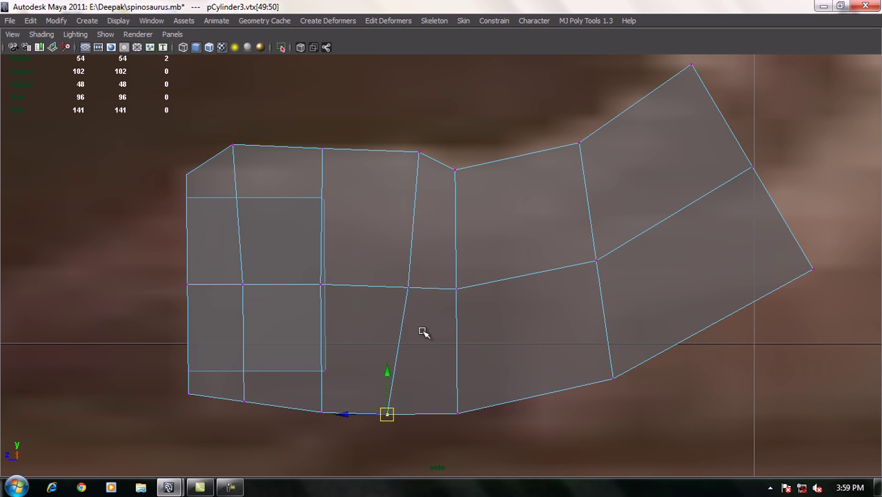
pyautogui.press('space')
pyautogui.moveTo(424, 279)
pyautogui.mouseDown()
pyautogui.moveTo(426, 249)
pyautogui.moveTo(456, 280)
pyautogui.mouseUp()
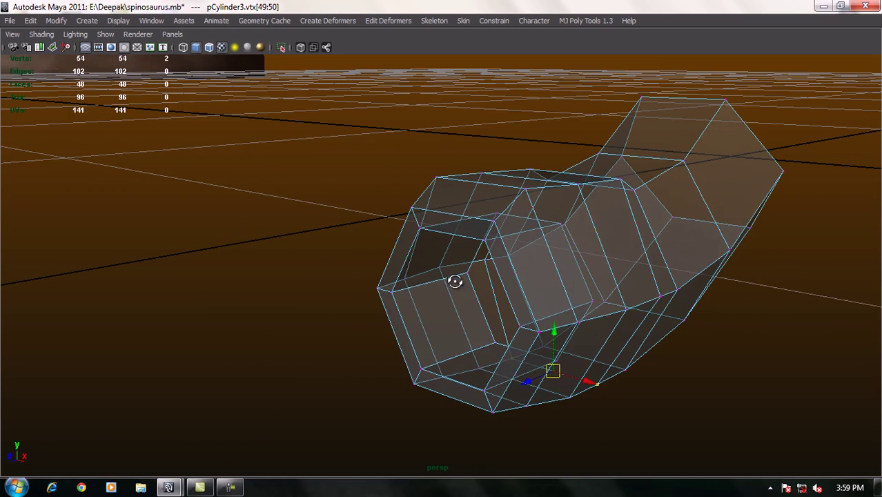
# Check the toe's opening up close with smooth preview toggled on and off.
pyautogui.press('3')
pyautogui.moveTo(525, 281)
pyautogui.keyDown('alt'); pyautogui.mouseDown()
pyautogui.moveTo(473, 288)
pyautogui.moveTo(364, 267)
pyautogui.moveTo(464, 280)
pyautogui.moveTo(520, 270)
pyautogui.moveTo(462, 276)
pyautogui.moveTo(472, 278)
pyautogui.mouseUp(); pyautogui.keyUp('alt')
pyautogui.press('1')
pyautogui.scroll(3, 420, 282)
pyautogui.moveTo(388, 274)
pyautogui.keyDown('alt'); pyautogui.mouseDown()
pyautogui.moveTo(453, 262)
pyautogui.moveTo(478, 242)
pyautogui.mouseUp(); pyautogui.keyUp('alt')
pyautogui.press('3')
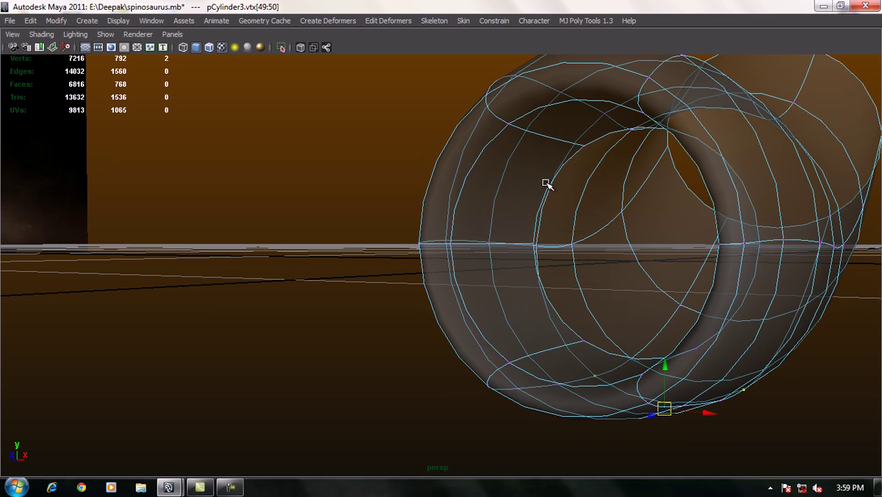
pyautogui.moveTo(545, 183); pyautogui.dragTo(546, 169, button='right')
pyautogui.keyDown('alt'); pyautogui.moveTo(549, 188); pyautogui.dragTo(528, 231); pyautogui.keyUp('alt')
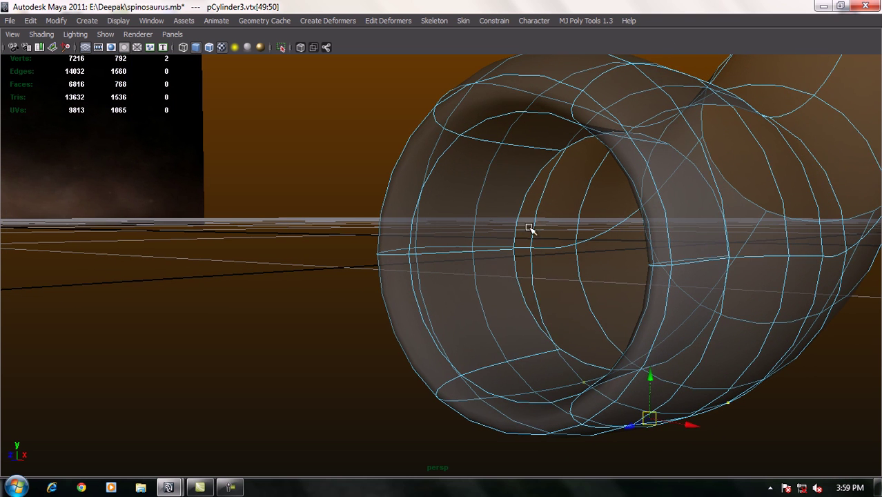
# Slide the inner socket loop toward the opening, then extrude an edge and pull it left.
pyautogui.click(514, 274)
pyautogui.scroll(-5, 557, 301)
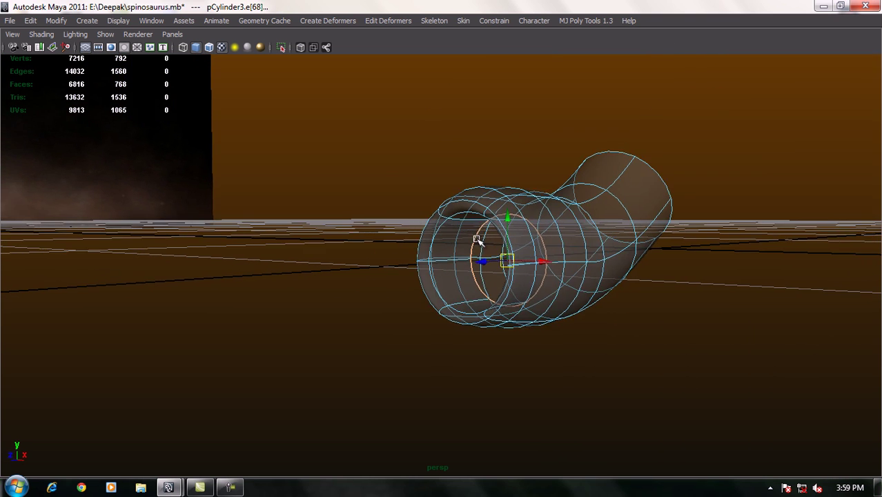
pyautogui.keyDown('alt'); pyautogui.moveTo(478, 242); pyautogui.dragTo(469, 267); pyautogui.keyUp('alt')
pyautogui.press('1')
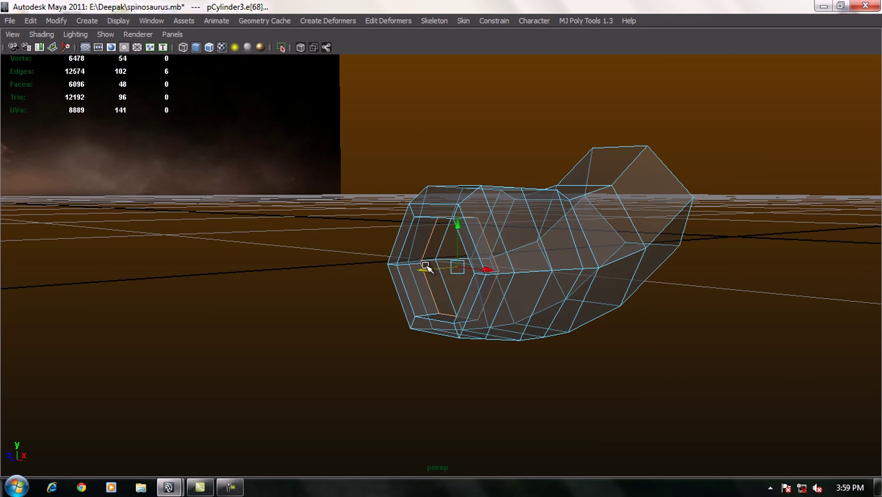
pyautogui.moveTo(419, 262)
pyautogui.keyDown('alt'); pyautogui.mouseDown()
pyautogui.moveTo(419, 282)
pyautogui.moveTo(382, 331)
pyautogui.mouseUp(); pyautogui.keyUp('alt')
pyautogui.moveTo(381, 332); pyautogui.dragTo(371, 334, button='middle')
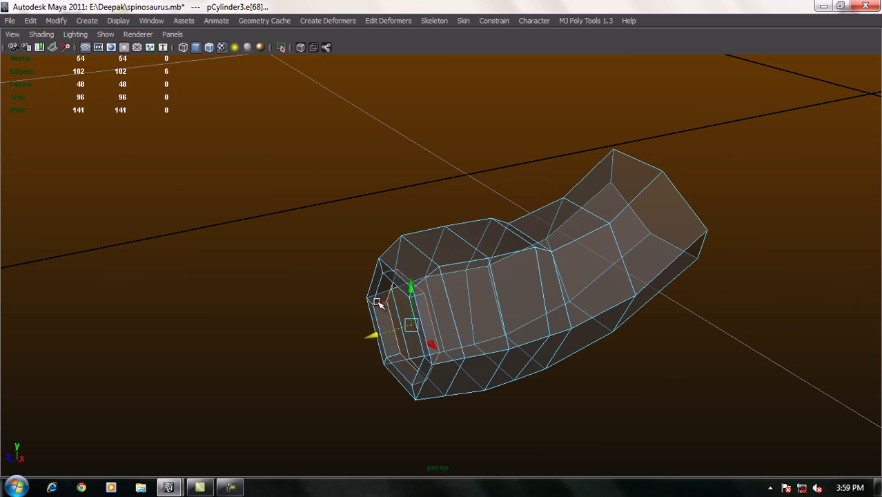
pyautogui.keyDown('shift'); pyautogui.moveTo(378, 301); pyautogui.dragTo(383, 329, button='right'); pyautogui.keyUp('shift')
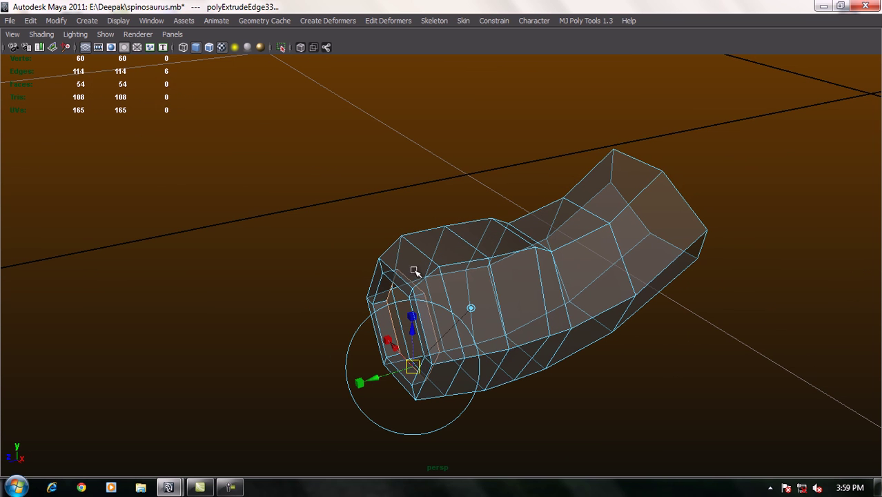
pyautogui.press('w')
pyautogui.moveTo(373, 338); pyautogui.dragTo(222, 364)
pyautogui.press('space')
# In side view, move the extruded end edge down-left and tilt it diagonally.
pyautogui.moveTo(399, 278); pyautogui.dragTo(443, 217)
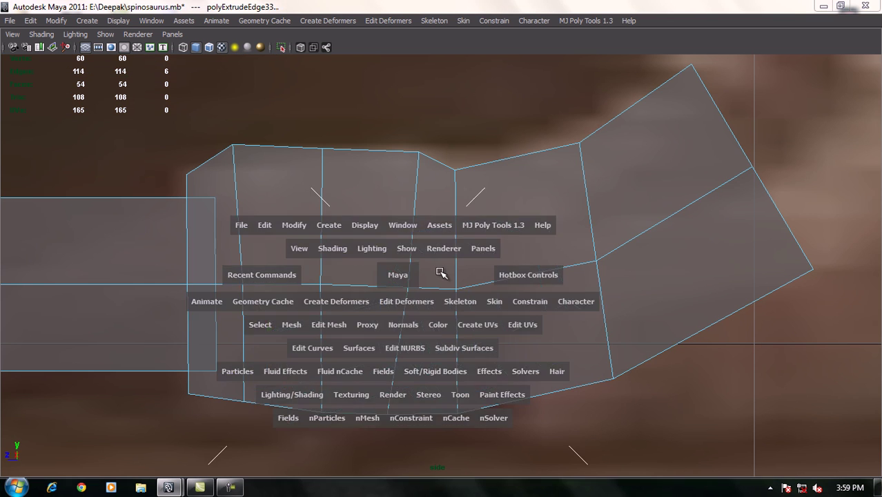
pyautogui.keyDown('alt'); pyautogui.moveTo(369, 240); pyautogui.dragTo(643, 183, button='middle'); pyautogui.keyUp('alt')
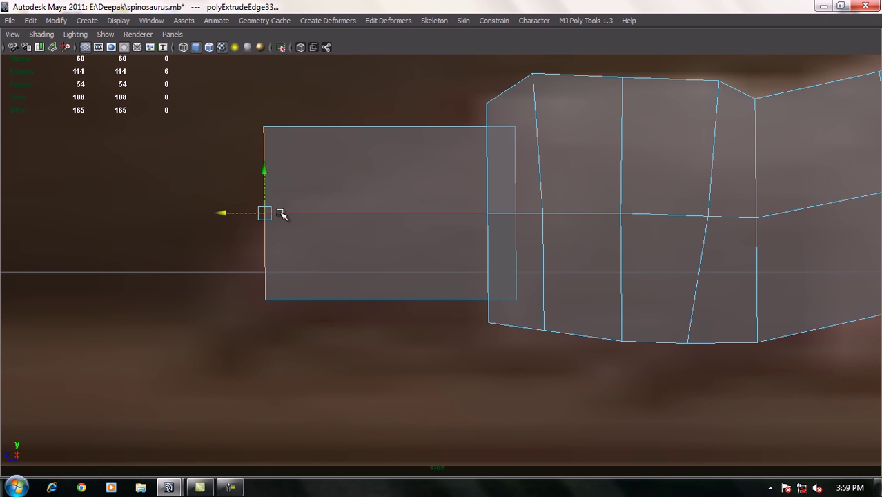
pyautogui.moveTo(264, 213); pyautogui.dragTo(202, 309)
pyautogui.press('e')
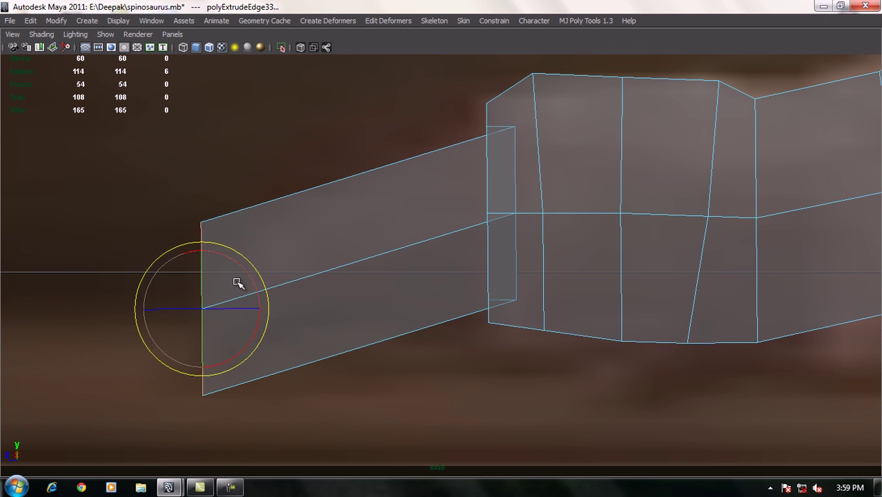
pyautogui.moveTo(233, 359); pyautogui.dragTo(266, 339)
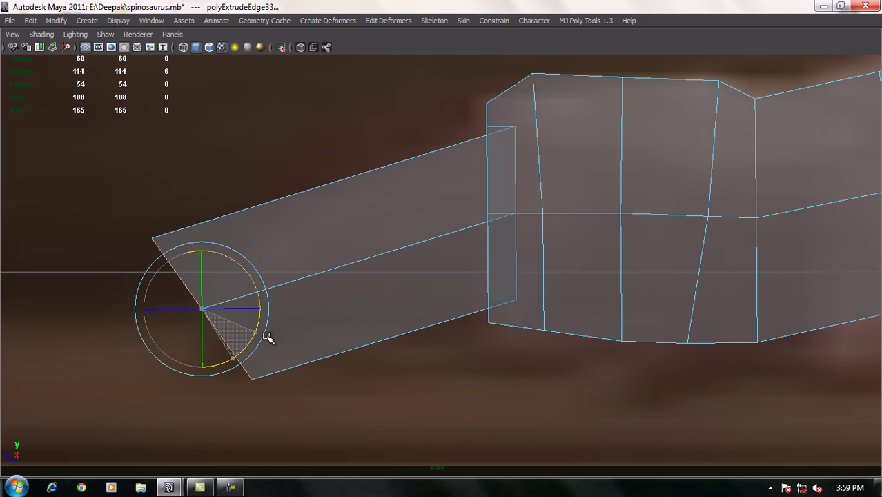
pyautogui.press('w')
pyautogui.moveTo(203, 308); pyautogui.dragTo(215, 351)
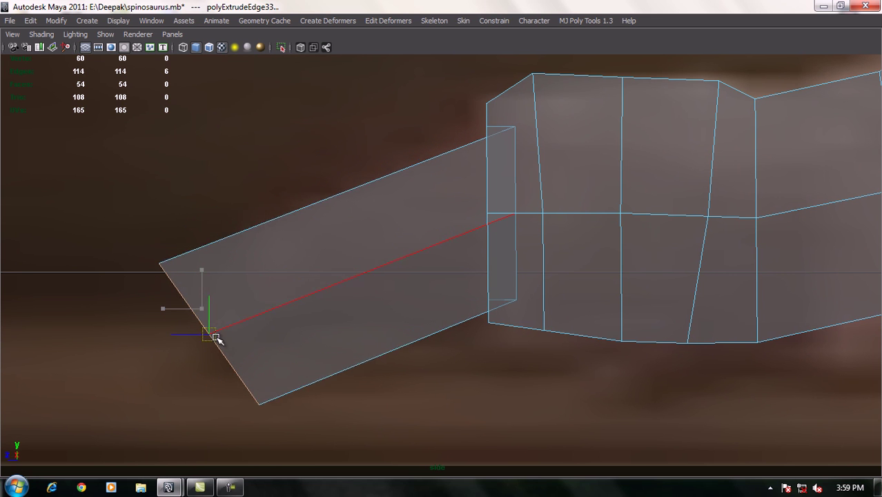
# Shrink and rotate the tip edge until the strip tapers almost to a point.
pyautogui.press('r')
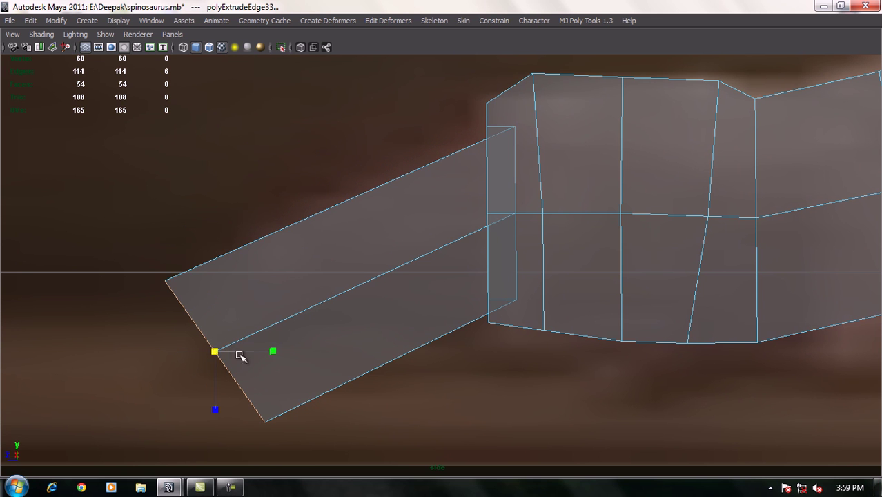
pyautogui.moveTo(213, 350); pyautogui.dragTo(112, 299)
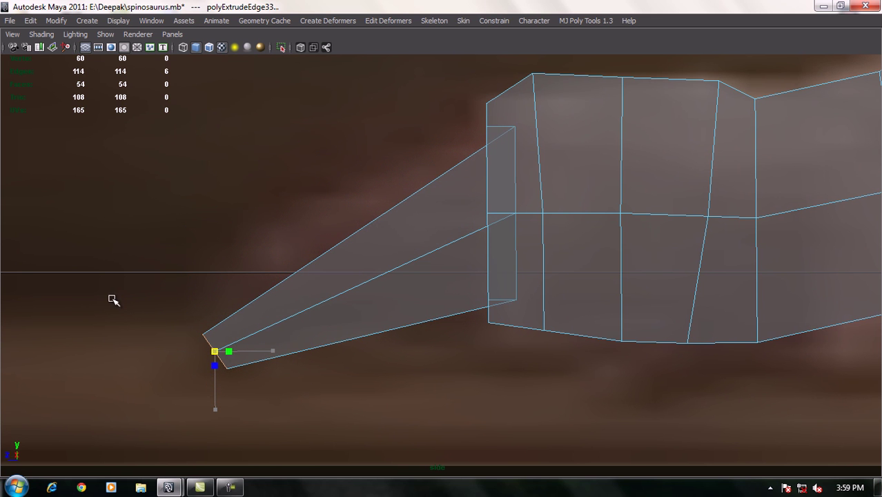
pyautogui.moveTo(214, 351); pyautogui.dragTo(197, 369)
pyautogui.press('w')
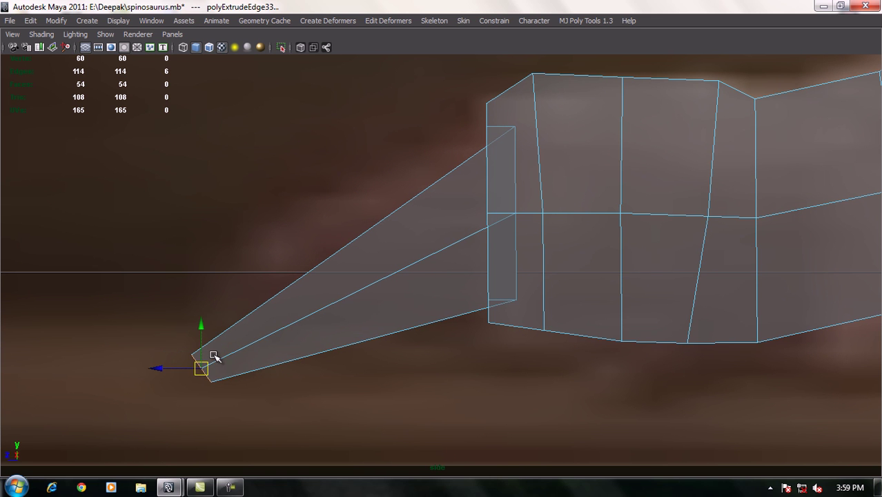
pyautogui.press('e')
pyautogui.moveTo(245, 411); pyautogui.dragTo(248, 388)
pyautogui.press('r')
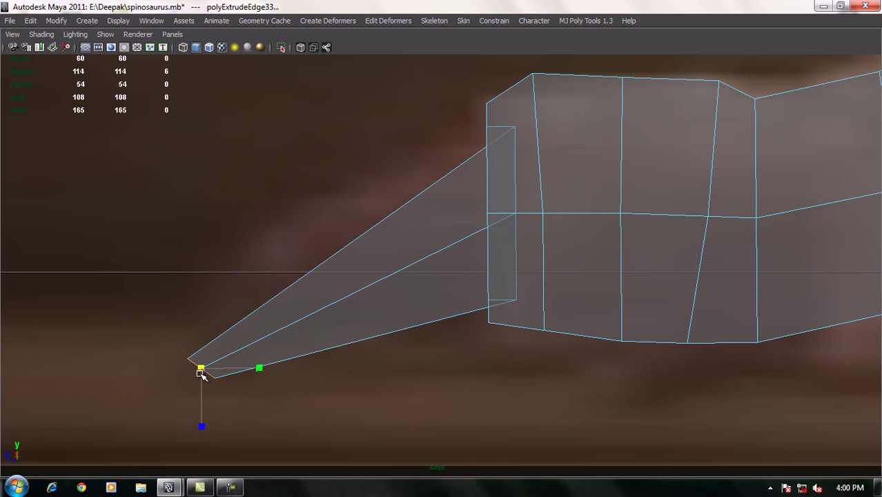
pyautogui.moveTo(200, 373); pyautogui.dragTo(189, 360)
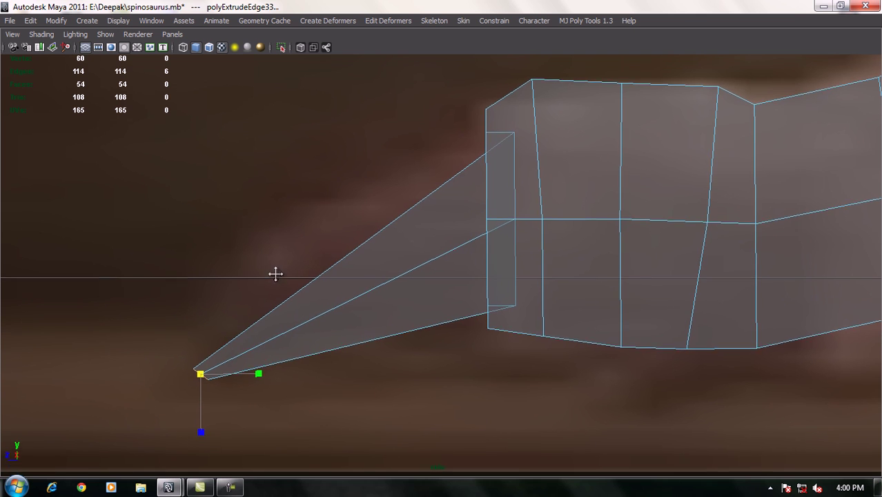
pyautogui.scroll(-5, 351, 293)
pyautogui.scroll(2, 350, 291)
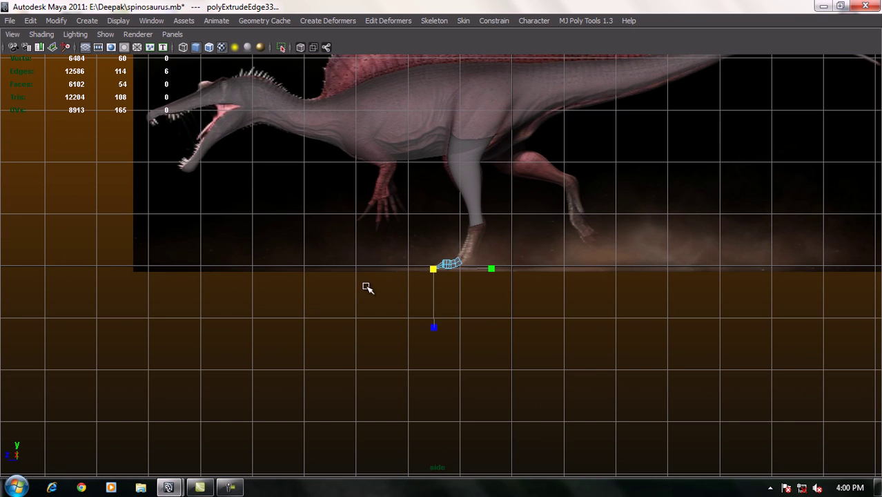
pyautogui.scroll(2, 367, 287)
pyautogui.scroll(2, 421, 280)
pyautogui.scroll(2, 473, 275)
pyautogui.scroll(1, 479, 271)
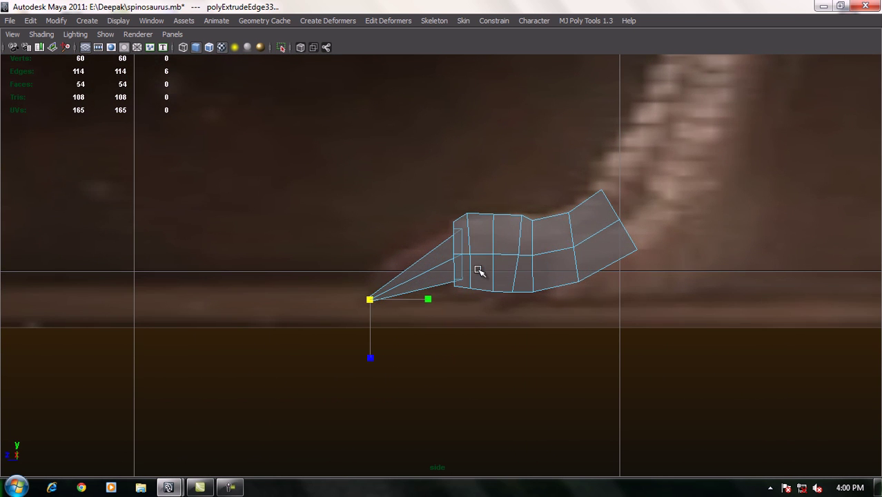
pyautogui.scroll(-5, 479, 270)
pyautogui.scroll(1, 478, 269)
pyautogui.scroll(3, 479, 266)
pyautogui.scroll(2, 469, 265)
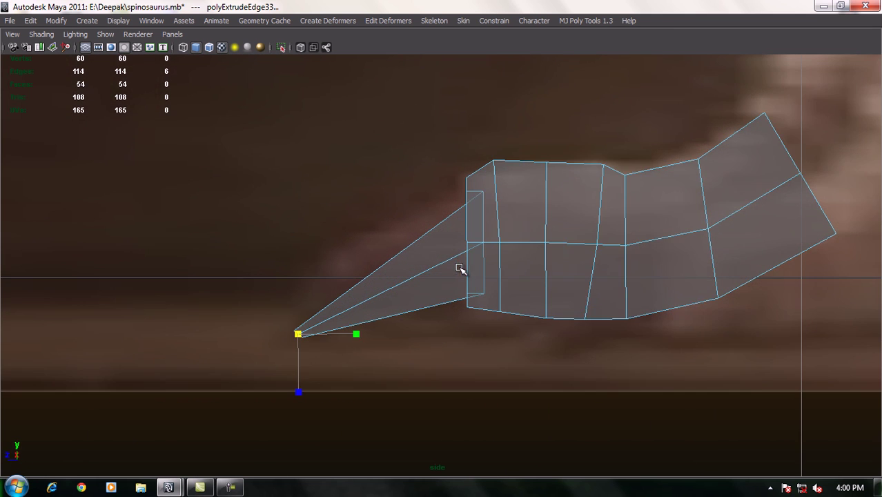
pyautogui.scroll(2, 441, 263)
pyautogui.moveTo(414, 256); pyautogui.dragTo(466, 234, button='right')
# Insert a first edge loop across the claw, then move and rotate it to start bending the claw.
pyautogui.click(397, 270)
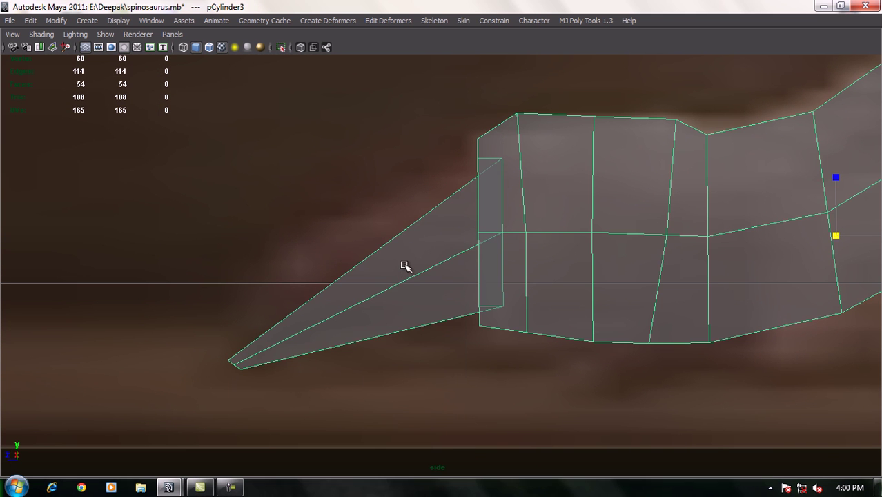
pyautogui.keyDown('shift'); pyautogui.moveTo(406, 264); pyautogui.dragTo(358, 278, button='right'); pyautogui.keyUp('shift')
pyautogui.moveTo(360, 265); pyautogui.dragTo(372, 262)
pyautogui.press('w')
pyautogui.moveTo(371, 304)
pyautogui.mouseDown()
pyautogui.moveTo(345, 270)
pyautogui.moveTo(335, 262)
pyautogui.moveTo(329, 271)
pyautogui.mouseUp()
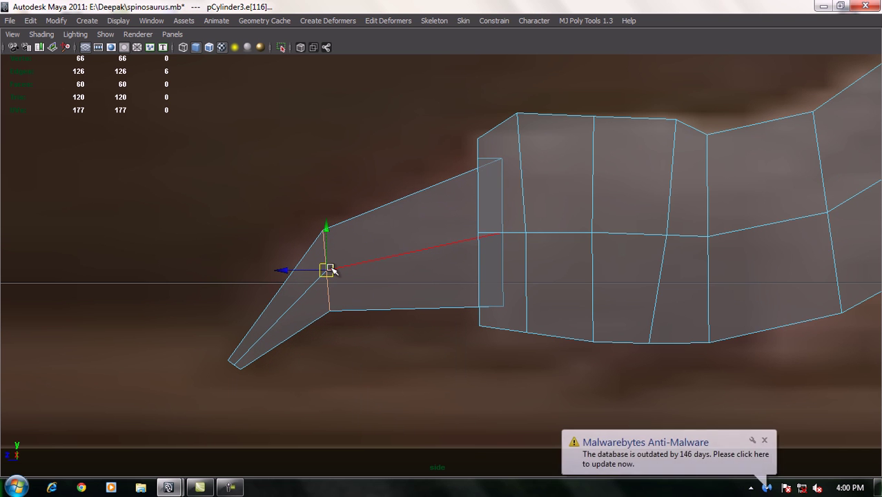
pyautogui.press('e')
pyautogui.moveTo(360, 317)
pyautogui.mouseDown()
pyautogui.moveTo(364, 304)
pyautogui.moveTo(384, 305)
pyautogui.mouseUp()
# Scale that claw edge loop down slightly.
pyautogui.click(764, 439)
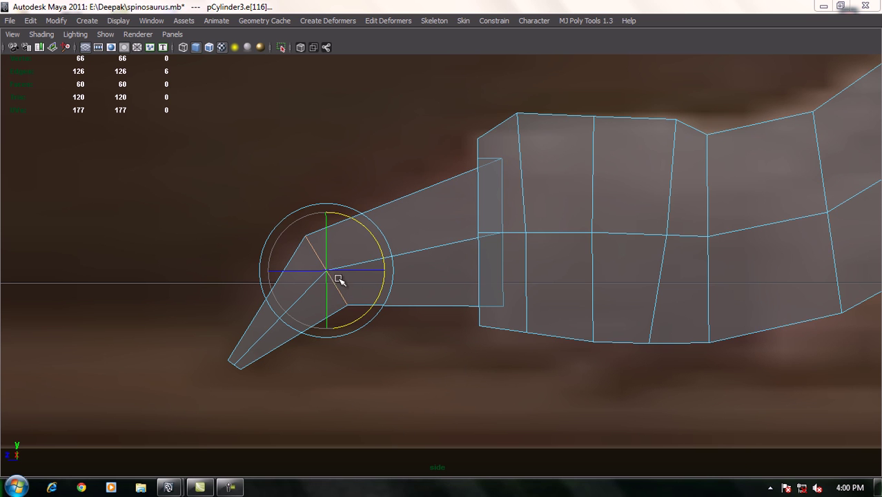
pyautogui.scroll(2, 364, 281)
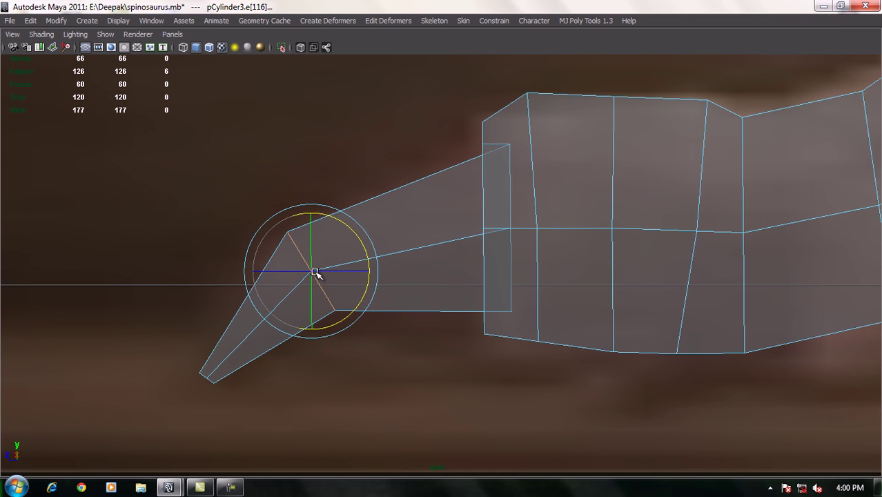
pyautogui.scroll(1, 423, 328)
pyautogui.scroll(-5, 383, 329)
pyautogui.scroll(6, 441, 349)
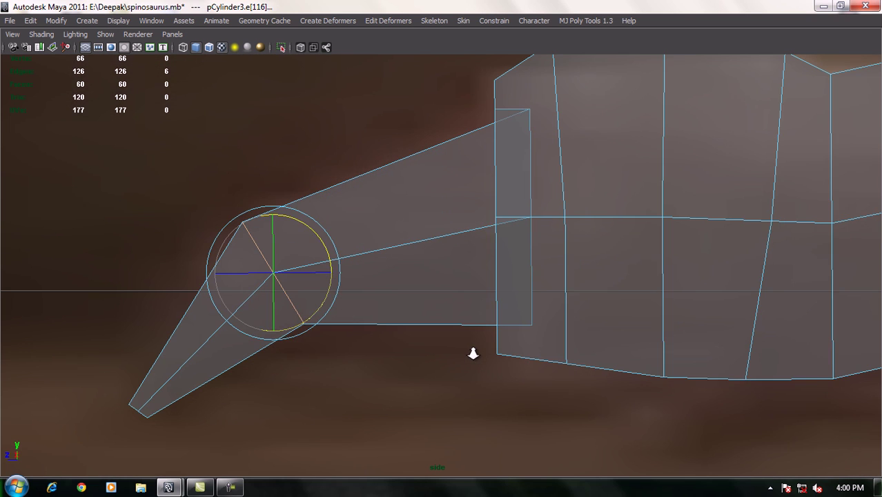
pyautogui.press('w')
pyautogui.press('r')
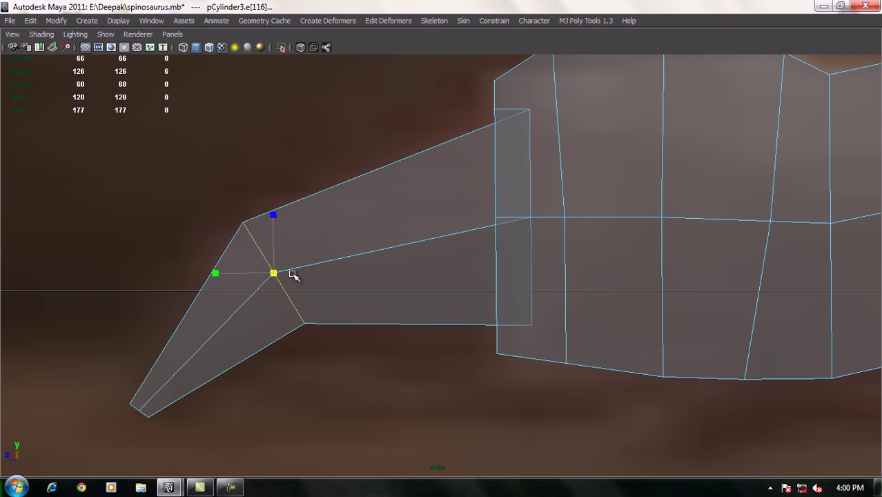
pyautogui.moveTo(274, 272); pyautogui.dragTo(265, 265)
pyautogui.keyDown('alt'); pyautogui.moveTo(264, 265); pyautogui.dragTo(337, 282, button='middle'); pyautogui.keyUp('alt')
# Add an edge loop near the claw tip and rotate and move it to hook the tip downward.
pyautogui.hotkey('ctrl', 'e')
pyautogui.moveTo(236, 319); pyautogui.dragTo(224, 331)
pyautogui.press('e')
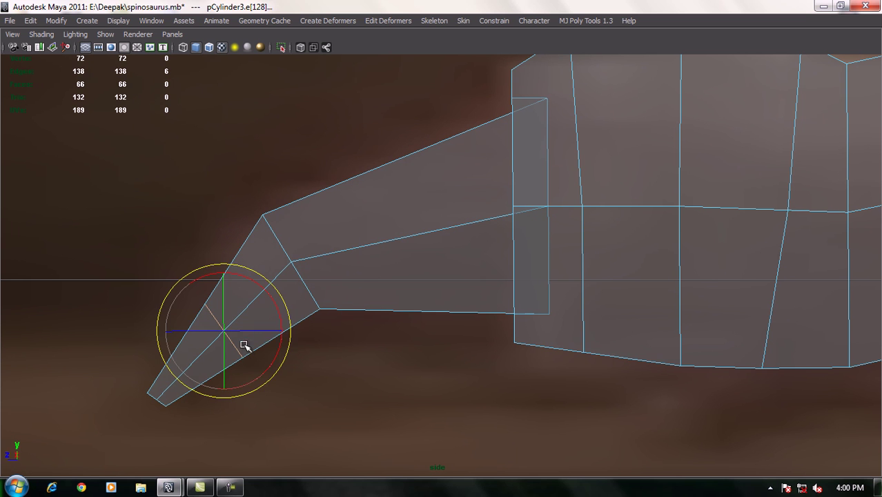
pyautogui.moveTo(266, 373); pyautogui.dragTo(275, 369)
pyautogui.press('w')
pyautogui.moveTo(222, 330); pyautogui.dragTo(215, 325)
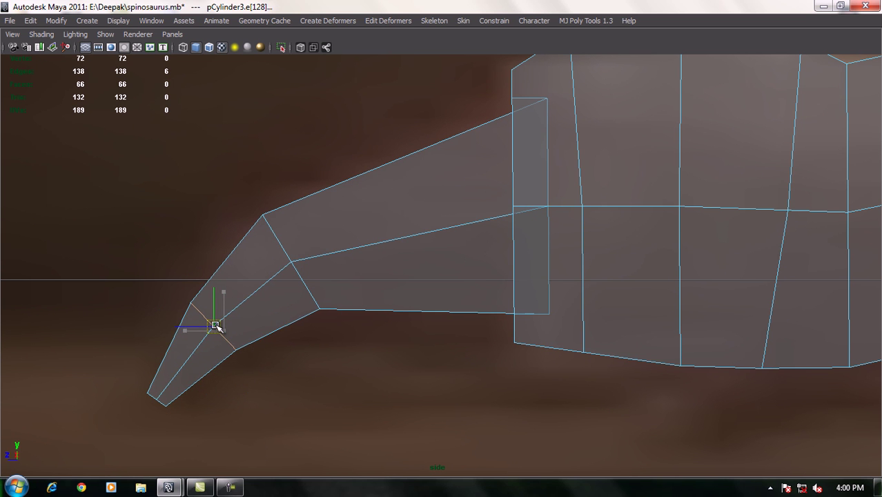
pyautogui.keyDown('alt'); pyautogui.moveTo(326, 256); pyautogui.dragTo(265, 293, button='middle'); pyautogui.keyUp('alt')
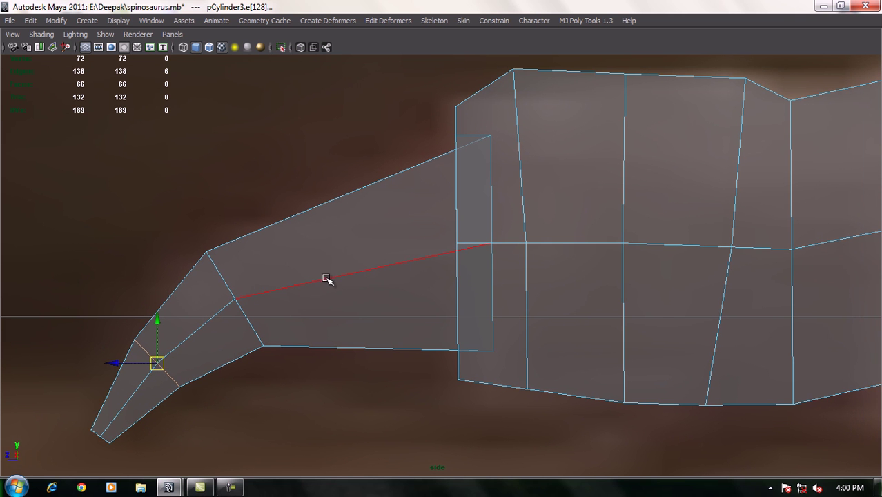
# Add an edge loop across the claw's middle and raise it to arch the claw.
pyautogui.press('y')
pyautogui.moveTo(343, 206); pyautogui.dragTo(340, 198)
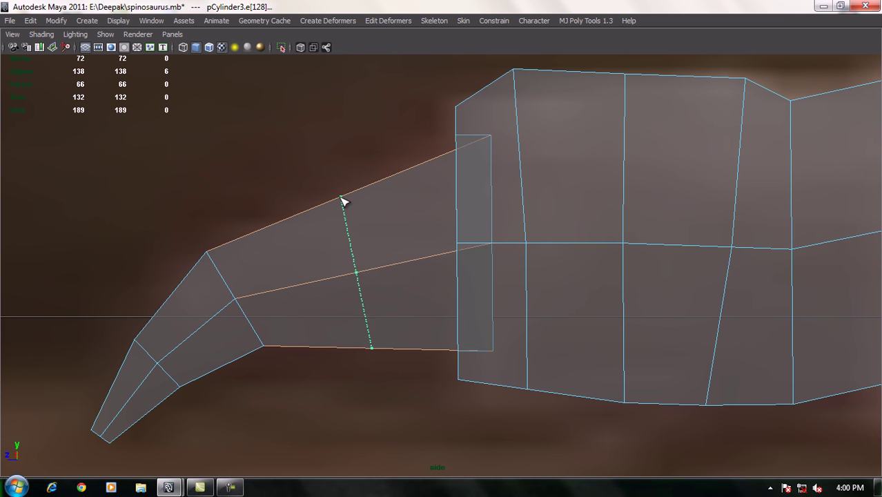
pyautogui.press('w')
pyautogui.moveTo(353, 270); pyautogui.dragTo(351, 265)
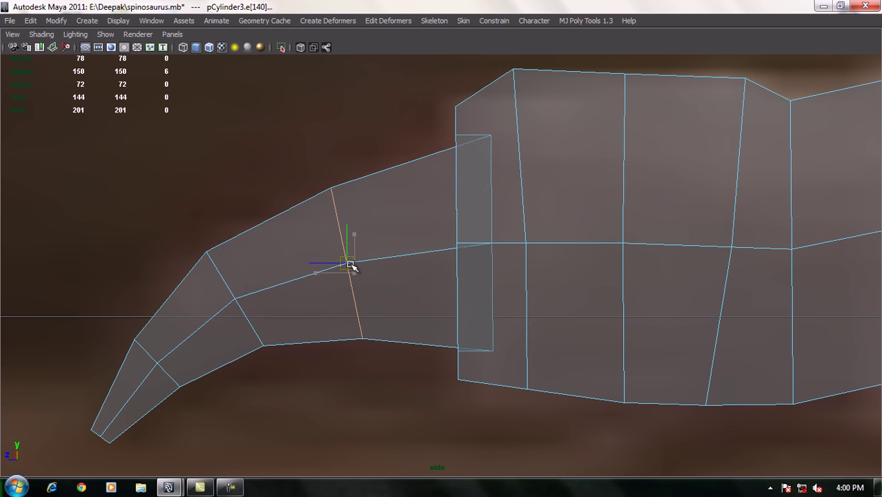
# Add another edge loop near the claw base and return to the perspective view.
pyautogui.press('y')
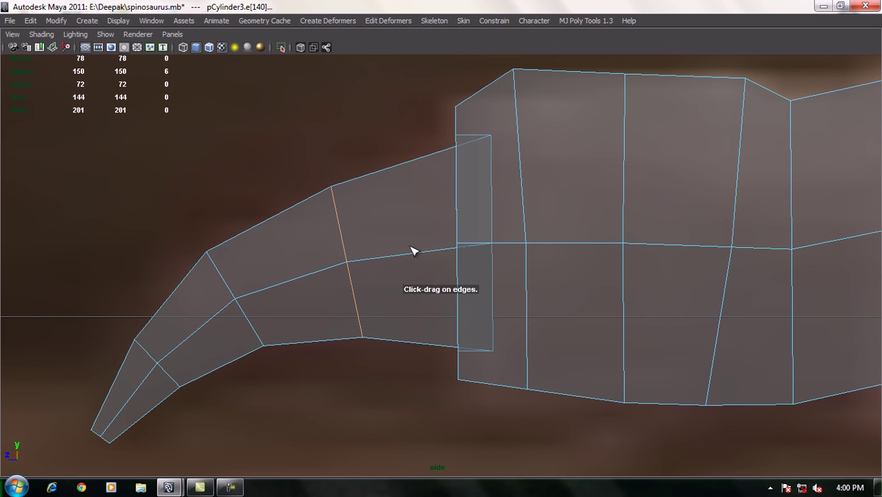
pyautogui.moveTo(405, 172); pyautogui.dragTo(414, 173)
pyautogui.press('w')
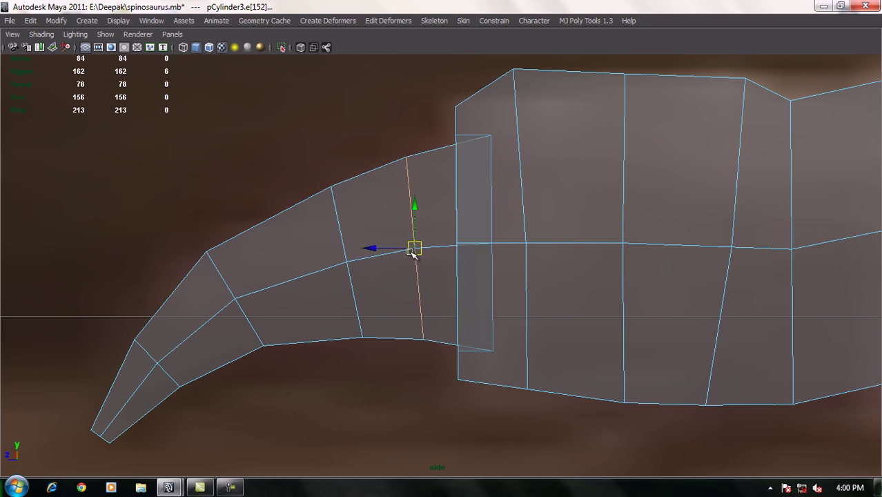
pyautogui.press('space')
pyautogui.moveTo(356, 232)
pyautogui.mouseDown()
pyautogui.moveTo(364, 211)
pyautogui.moveTo(404, 207)
pyautogui.moveTo(289, 233)
pyautogui.mouseUp()
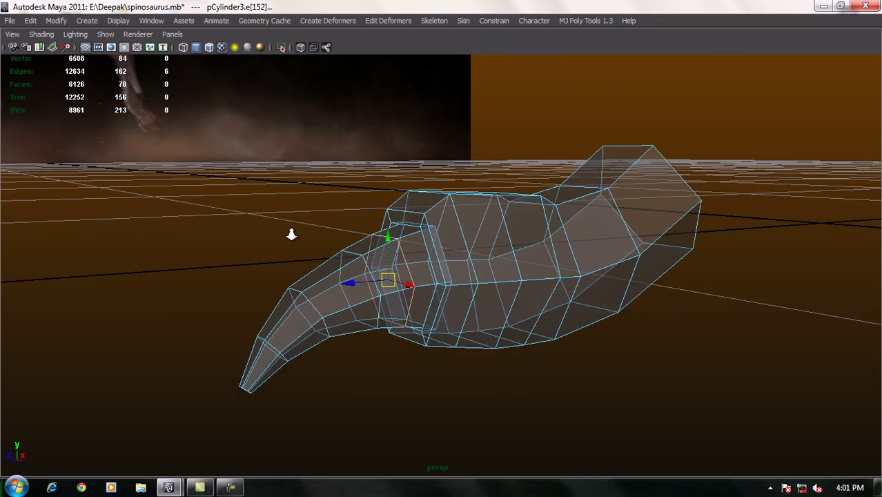
# Merge the vertices at the claw tip into a single point.
pyautogui.keyDown('alt'); pyautogui.moveTo(289, 233); pyautogui.dragTo(361, 268, button='right'); pyautogui.keyUp('alt')
pyautogui.keyDown('alt'); pyautogui.moveTo(361, 268); pyautogui.dragTo(324, 207); pyautogui.keyUp('alt')
pyautogui.moveTo(324, 207)
pyautogui.keyDown('alt'); pyautogui.mouseDown(button='right')
pyautogui.moveTo(342, 205)
pyautogui.moveTo(380, 250)
pyautogui.moveTo(328, 242)
pyautogui.moveTo(262, 256)
pyautogui.mouseUp(button='right'); pyautogui.keyUp('alt')
pyautogui.moveTo(153, 414); pyautogui.dragTo(268, 476)
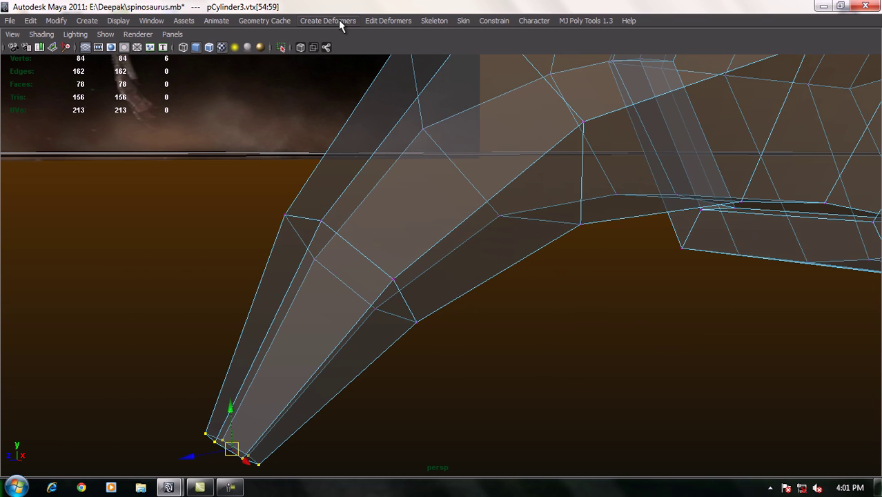
pyautogui.press('F3')
pyautogui.click(271, 20)
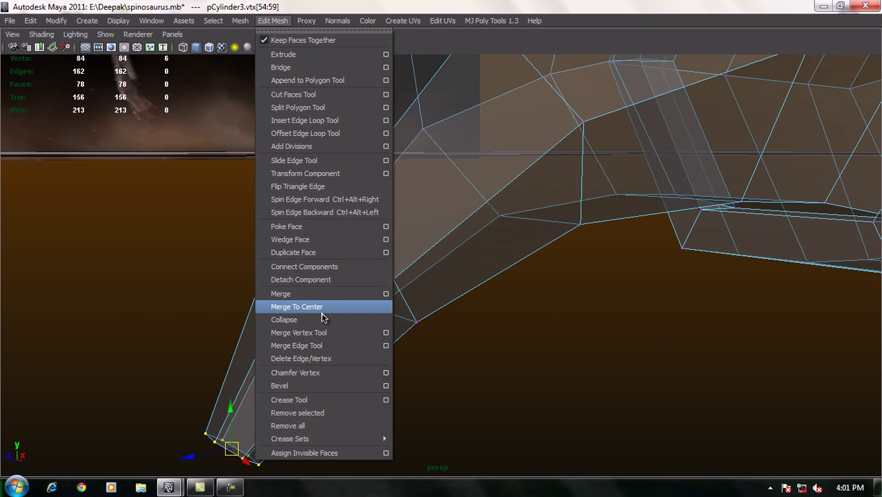
pyautogui.click(297, 306)
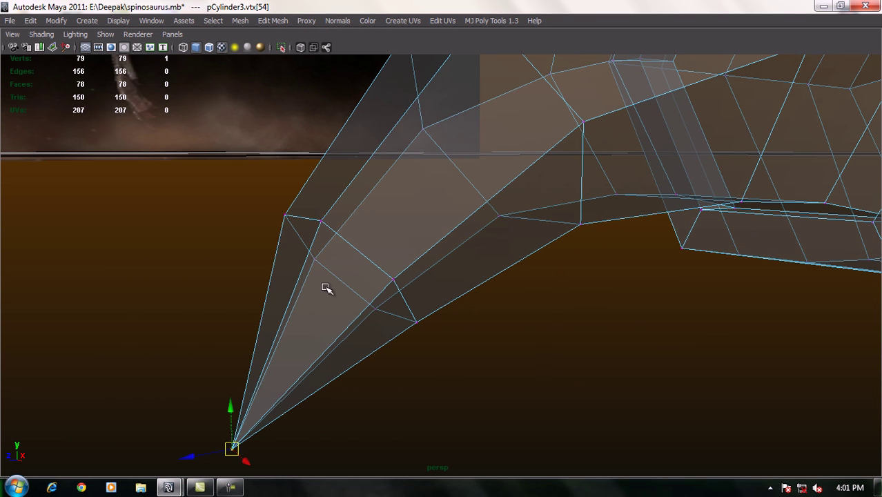
# Frame the claw and preview it smoothed with the 3 key.
pyautogui.moveTo(327, 289); pyautogui.dragTo(396, 231, button='right')
pyautogui.press('f')
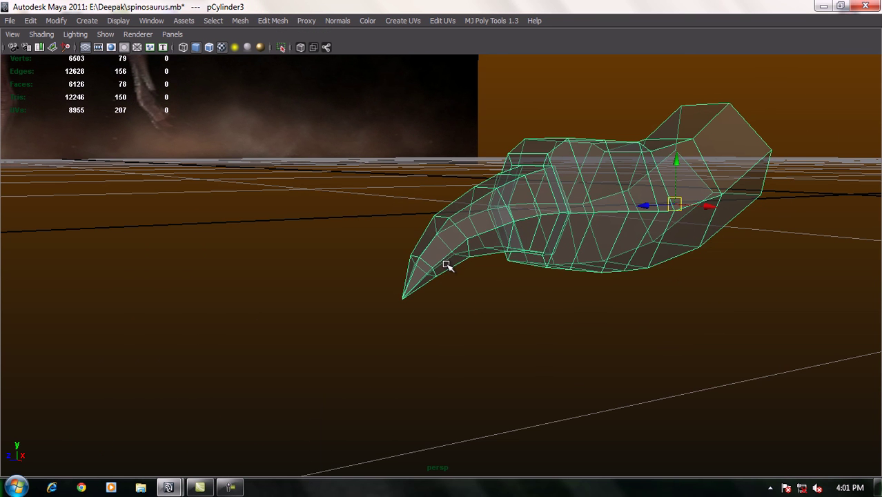
pyautogui.press('3')
pyautogui.click(521, 298)
pyautogui.moveTo(521, 298)
pyautogui.keyDown('alt'); pyautogui.mouseDown()
pyautogui.moveTo(476, 307)
pyautogui.moveTo(390, 302)
pyautogui.moveTo(512, 316)
pyautogui.mouseUp(); pyautogui.keyUp('alt')
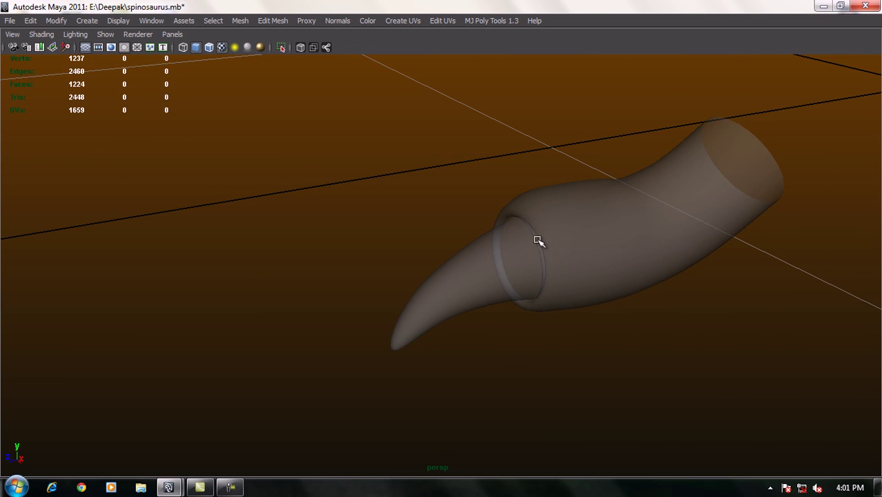
# Turn off X-Ray so the toe mesh is opaque, then hide the UI with Ctrl+Space.
pyautogui.hotkey('ctrl', 'space')
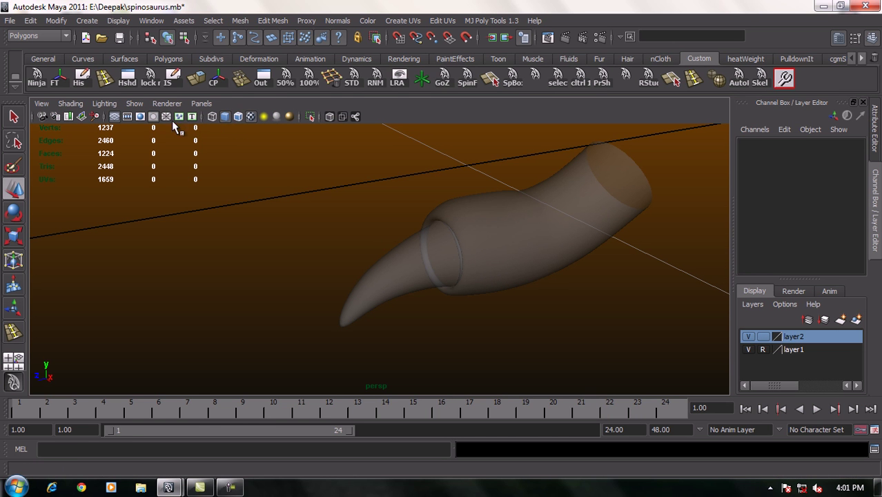
pyautogui.click(309, 77)
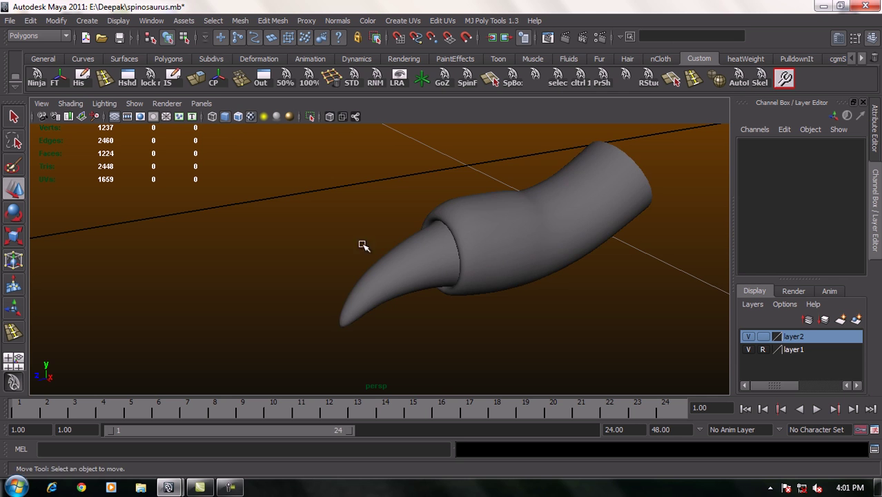
pyautogui.keyDown('alt'); pyautogui.moveTo(385, 282); pyautogui.dragTo(490, 274); pyautogui.keyUp('alt')
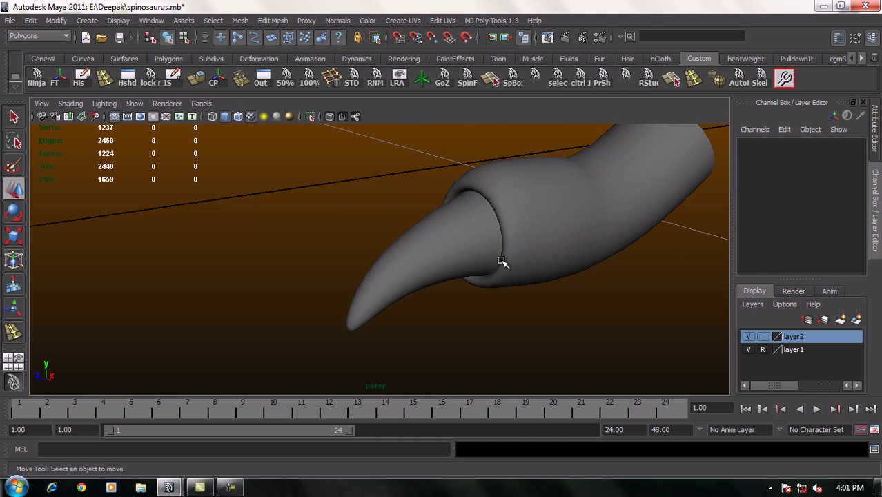
pyautogui.hotkey('ctrl', 'space')
pyautogui.moveTo(589, 196)
pyautogui.keyDown('alt'); pyautogui.mouseDown()
pyautogui.moveTo(457, 191)
pyautogui.moveTo(508, 222)
pyautogui.moveTo(463, 193)
pyautogui.mouseUp(); pyautogui.keyUp('alt')
pyautogui.scroll(5, 463, 193)
pyautogui.scroll(-3, 513, 212)
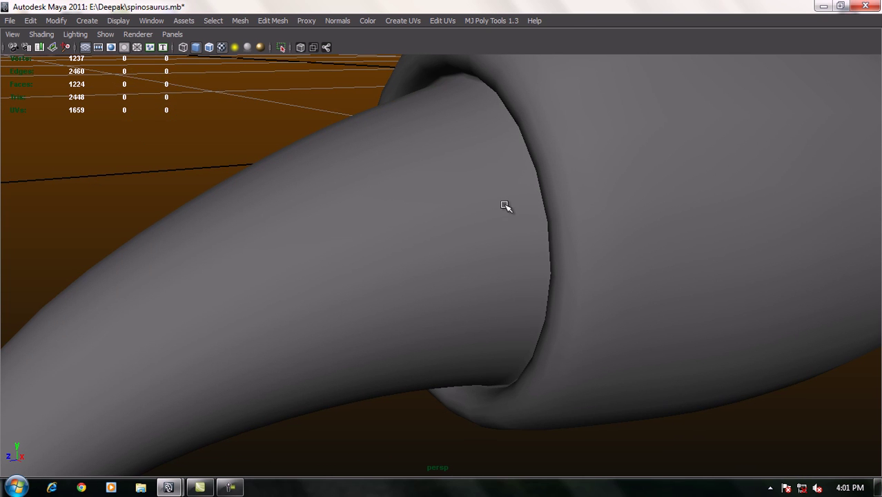
# Select the toe sleeve, show its unsmoothed cage, and activate Insert Edge Loop Tool near the claw rim.
pyautogui.click(500, 97)
pyautogui.press('1')
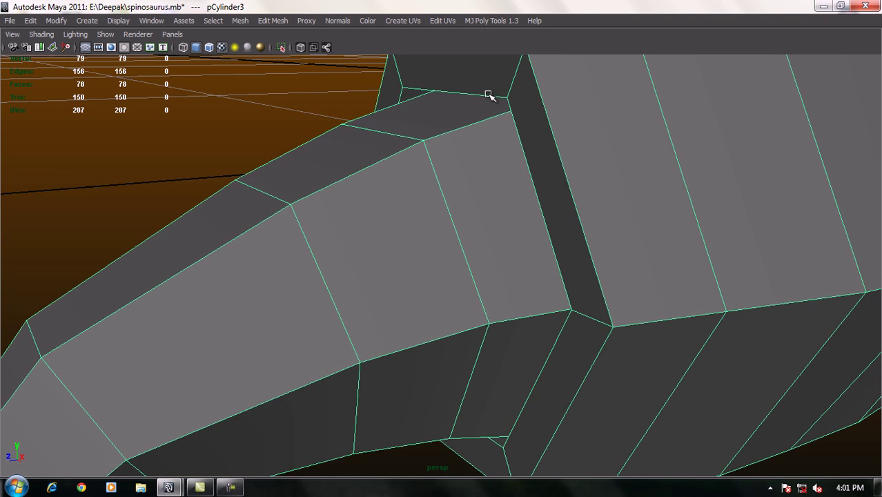
pyautogui.keyDown('alt'); pyautogui.moveTo(488, 94); pyautogui.dragTo(497, 108, button='middle'); pyautogui.keyUp('alt')
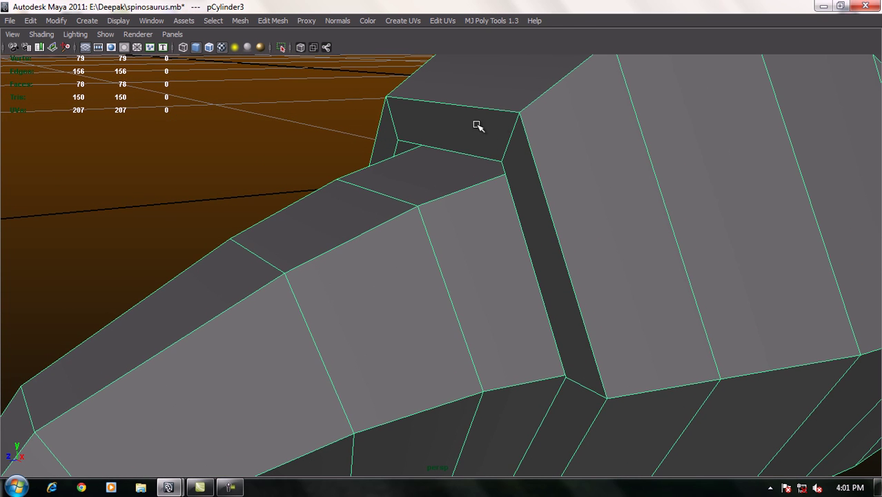
pyautogui.press('3')
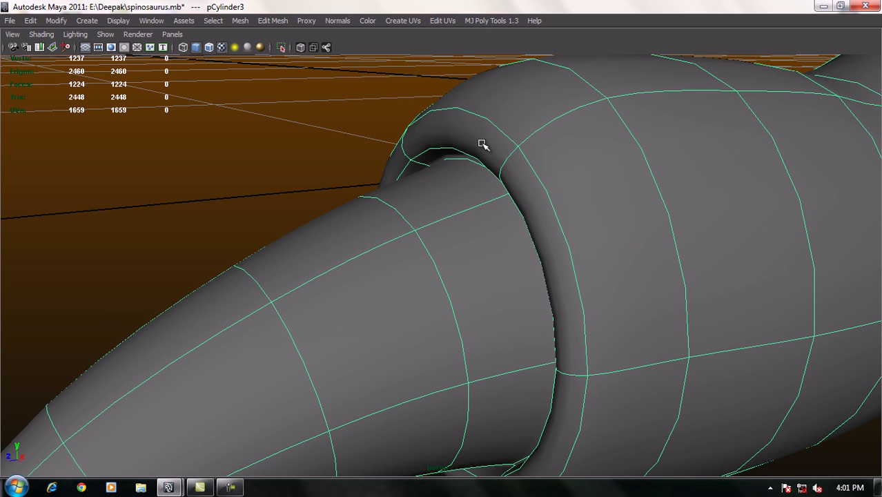
pyautogui.keyDown('shift'); pyautogui.moveTo(482, 145); pyautogui.dragTo(421, 158, button='right'); pyautogui.keyUp('shift')
pyautogui.press('1')
pyautogui.scroll(2, 435, 162)
pyautogui.moveTo(434, 162)
pyautogui.keyDown('alt'); pyautogui.mouseDown()
pyautogui.moveTo(423, 148)
pyautogui.moveTo(450, 124)
pyautogui.mouseUp(); pyautogui.keyUp('alt')
pyautogui.keyDown('alt'); pyautogui.moveTo(451, 124); pyautogui.dragTo(454, 179, button='middle'); pyautogui.keyUp('alt')
pyautogui.moveTo(454, 179)
pyautogui.keyDown('alt'); pyautogui.mouseDown()
pyautogui.moveTo(433, 223)
pyautogui.moveTo(413, 146)
pyautogui.moveTo(424, 170)
pyautogui.mouseUp(); pyautogui.keyUp('alt')
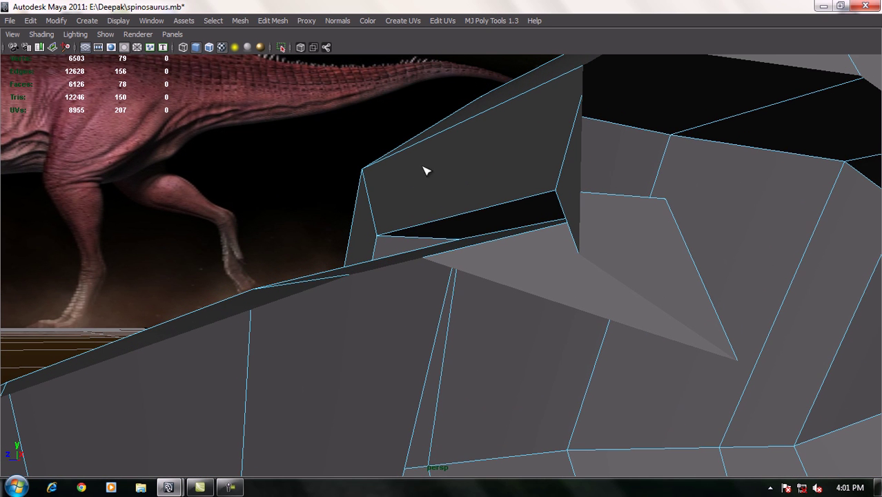
# Add an edge loop just behind the claw's rim, nudge it, and check the smoothed result.
pyautogui.moveTo(410, 240); pyautogui.dragTo(408, 241)
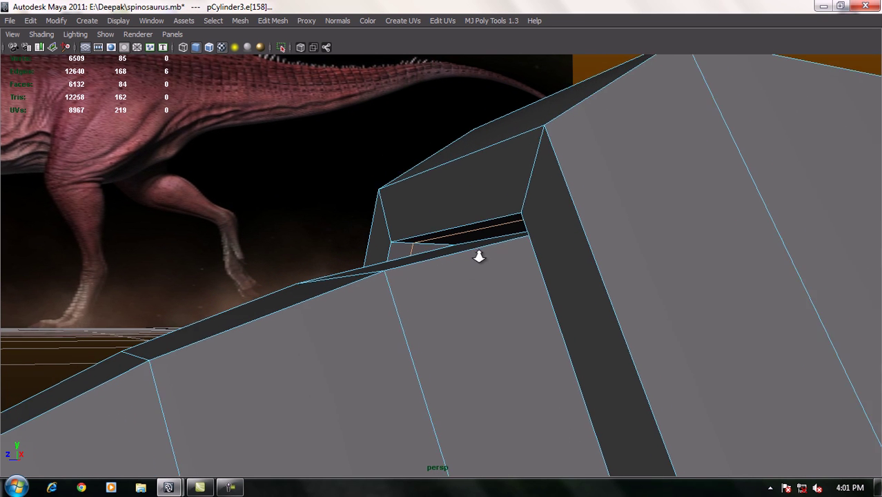
pyautogui.keyDown('alt'); pyautogui.moveTo(483, 258); pyautogui.dragTo(476, 261); pyautogui.keyUp('alt')
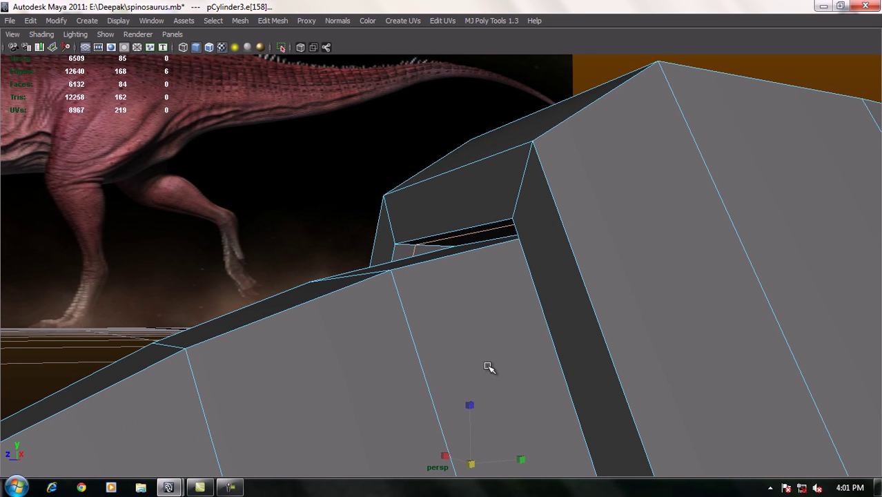
pyautogui.keyDown('alt'); pyautogui.moveTo(488, 367); pyautogui.dragTo(479, 362, button='right'); pyautogui.keyUp('alt')
pyautogui.moveTo(461, 354); pyautogui.dragTo(448, 343)
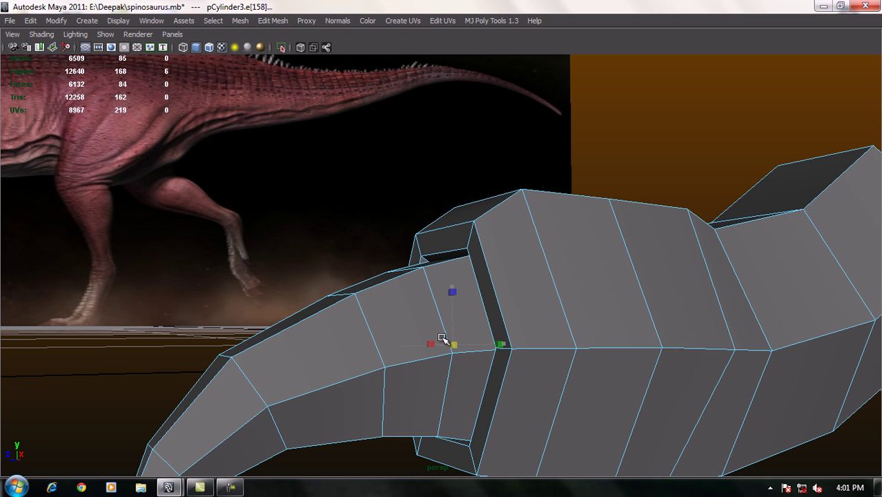
pyautogui.press('3')
pyautogui.moveTo(443, 339)
pyautogui.keyDown('alt'); pyautogui.mouseDown()
pyautogui.moveTo(459, 349)
pyautogui.moveTo(473, 339)
pyautogui.moveTo(553, 339)
pyautogui.moveTo(610, 352)
pyautogui.moveTo(569, 318)
pyautogui.mouseUp(); pyautogui.keyUp('alt')
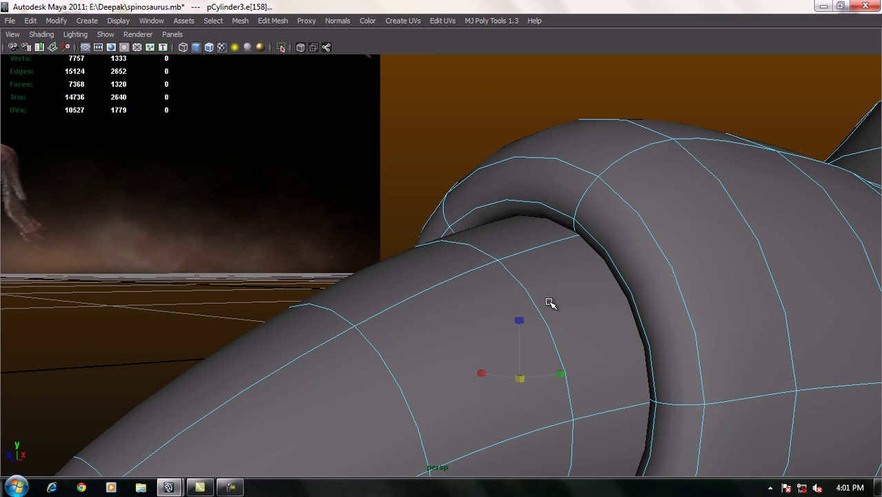
pyautogui.scroll(-5, 627, 298)
# Select two vertices along the top of the toe body and view the low-poly wireframe cage.
pyautogui.moveTo(550, 236); pyautogui.dragTo(607, 216, button='right')
pyautogui.moveTo(518, 213)
pyautogui.keyDown('alt'); pyautogui.mouseDown()
pyautogui.moveTo(590, 221)
pyautogui.moveTo(636, 246)
pyautogui.moveTo(496, 240)
pyautogui.moveTo(437, 270)
pyautogui.mouseUp(); pyautogui.keyUp('alt')
pyautogui.click(437, 269)
pyautogui.moveTo(472, 252); pyautogui.dragTo(452, 283, button='right')
pyautogui.click(452, 283)
pyautogui.moveTo(452, 283)
pyautogui.keyDown('alt'); pyautogui.mouseDown()
pyautogui.moveTo(553, 335)
pyautogui.moveTo(553, 308)
pyautogui.mouseUp(); pyautogui.keyUp('alt')
pyautogui.keyDown('shift'); pyautogui.click(543, 298); pyautogui.keyUp('shift')
pyautogui.moveTo(583, 335)
pyautogui.keyDown('alt'); pyautogui.mouseDown()
pyautogui.moveTo(521, 302)
pyautogui.moveTo(512, 276)
pyautogui.mouseUp(); pyautogui.keyUp('alt')
pyautogui.press('4')
pyautogui.press('1')
pyautogui.moveTo(512, 276)
pyautogui.keyDown('alt'); pyautogui.mouseDown(button='right')
pyautogui.moveTo(557, 268)
pyautogui.moveTo(541, 261)
pyautogui.mouseUp(button='right'); pyautogui.keyUp('alt')
# Pull the selected top vertices up into a hump behind the claw and preview it smoothed.
pyautogui.keyDown('alt'); pyautogui.moveTo(524, 219); pyautogui.dragTo(502, 224); pyautogui.keyUp('alt')
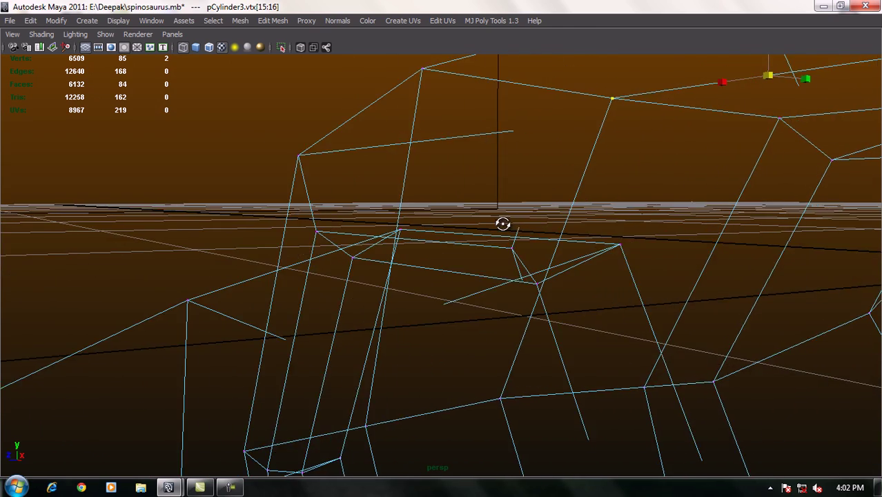
pyautogui.keyDown('alt'); pyautogui.moveTo(558, 283); pyautogui.dragTo(520, 254, button='right'); pyautogui.keyUp('alt')
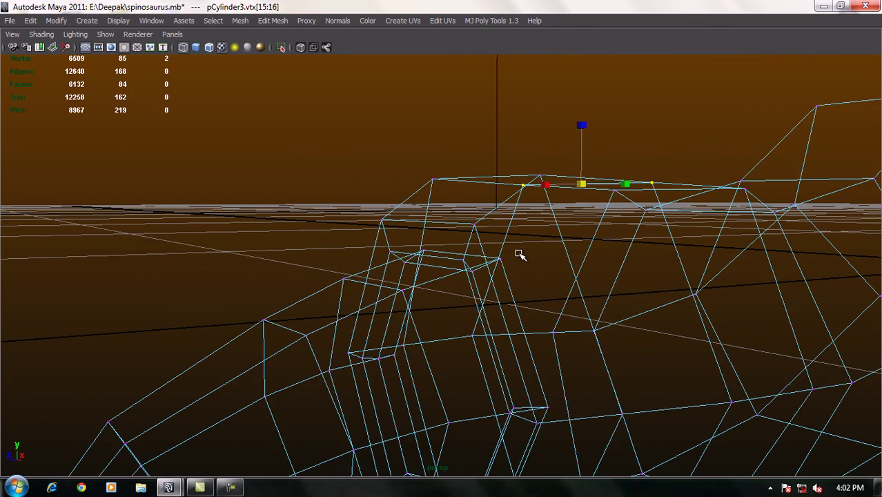
pyautogui.press('5')
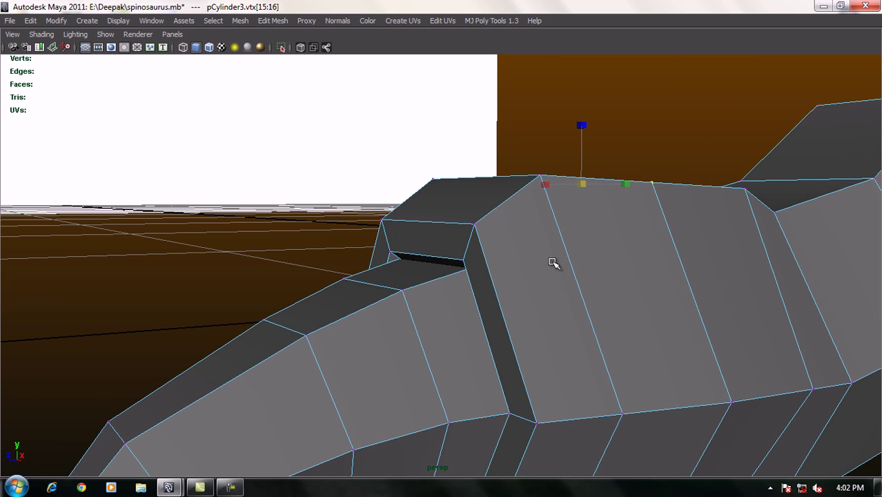
pyautogui.moveTo(563, 269)
pyautogui.keyDown('alt'); pyautogui.mouseDown()
pyautogui.moveTo(556, 286)
pyautogui.moveTo(543, 286)
pyautogui.mouseUp(); pyautogui.keyUp('alt')
pyautogui.press('w')
pyautogui.moveTo(537, 229); pyautogui.dragTo(536, 177)
pyautogui.moveTo(669, 339)
pyautogui.keyDown('alt'); pyautogui.mouseDown()
pyautogui.moveTo(600, 278)
pyautogui.moveTo(566, 277)
pyautogui.moveTo(578, 284)
pyautogui.mouseUp(); pyautogui.keyUp('alt')
pyautogui.press('3')
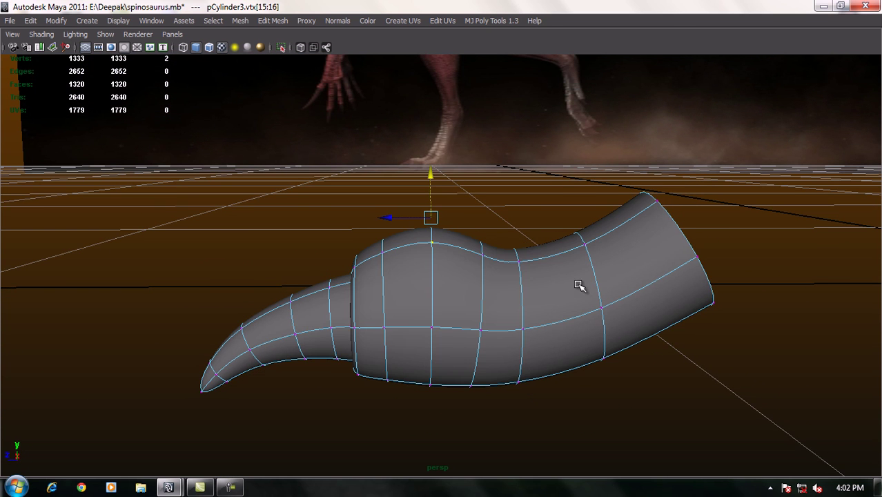
pyautogui.moveTo(516, 292)
pyautogui.keyDown('alt'); pyautogui.mouseDown()
pyautogui.moveTo(543, 299)
pyautogui.moveTo(526, 262)
pyautogui.moveTo(498, 236)
pyautogui.moveTo(526, 277)
pyautogui.moveTo(540, 257)
pyautogui.mouseUp(); pyautogui.keyUp('alt')
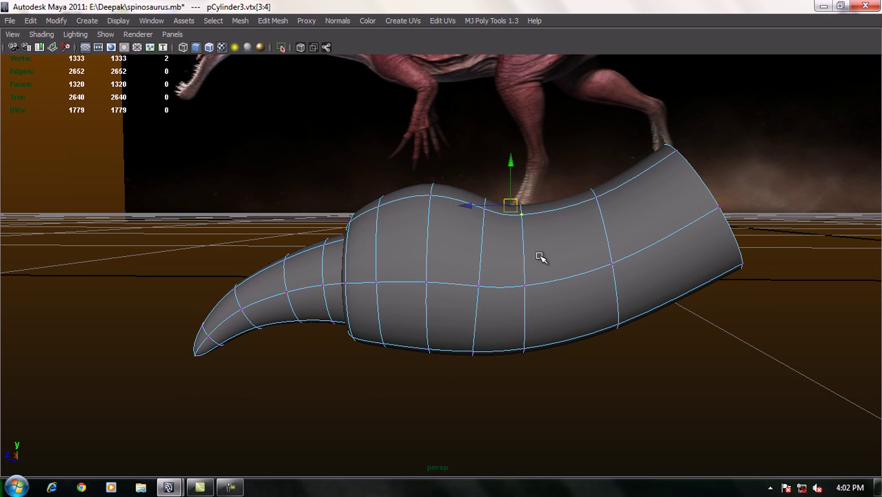
# In Side View, raise the bottom vertex pairs near the front of the toe sleeve.
pyautogui.moveTo(427, 343)
pyautogui.mouseDown()
pyautogui.moveTo(431, 356)
pyautogui.moveTo(428, 338)
pyautogui.mouseUp()
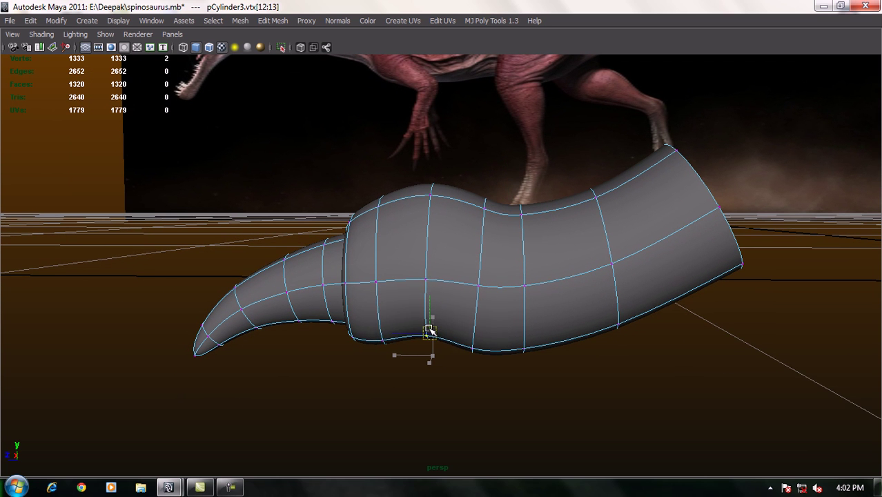
pyautogui.moveTo(391, 369)
pyautogui.keyDown('alt'); pyautogui.mouseDown()
pyautogui.moveTo(393, 347)
pyautogui.moveTo(415, 345)
pyautogui.moveTo(416, 358)
pyautogui.moveTo(408, 347)
pyautogui.mouseUp(); pyautogui.keyUp('alt')
pyautogui.press('space')
pyautogui.click(414, 321)
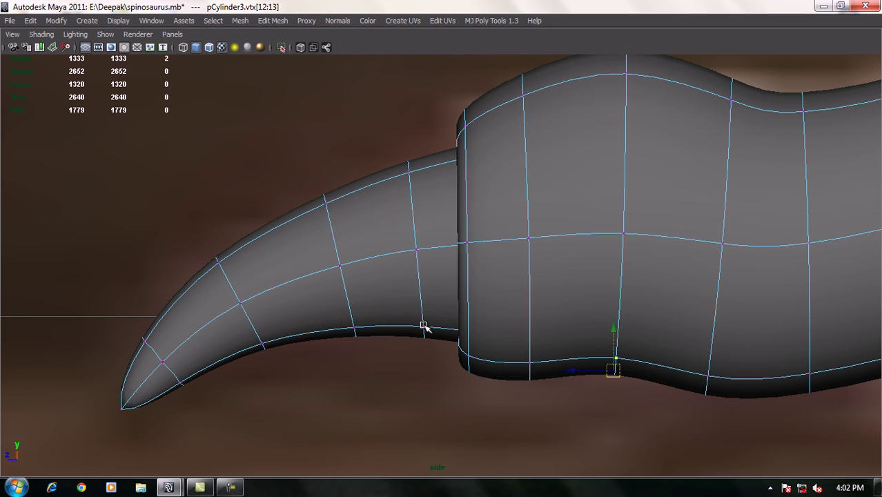
pyautogui.keyDown('alt'); pyautogui.moveTo(423, 325); pyautogui.dragTo(386, 301, button='middle'); pyautogui.keyUp('alt')
pyautogui.moveTo(519, 395); pyautogui.dragTo(432, 340)
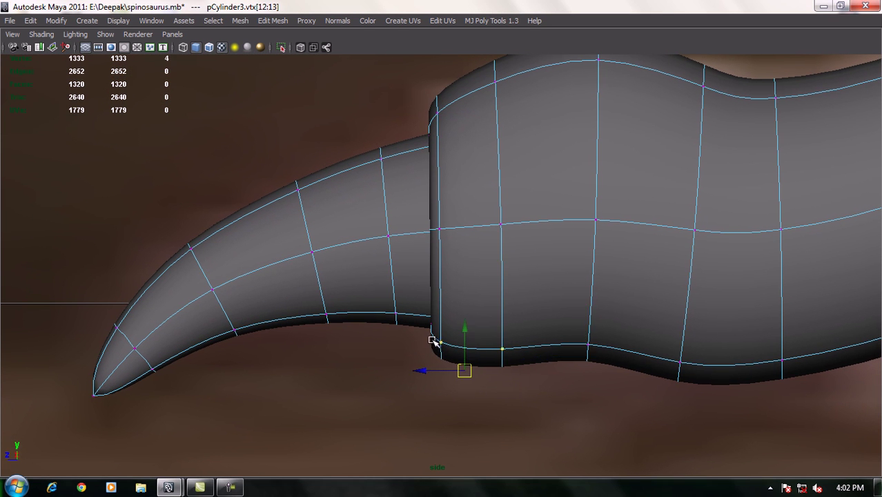
pyautogui.moveTo(466, 370); pyautogui.dragTo(465, 360)
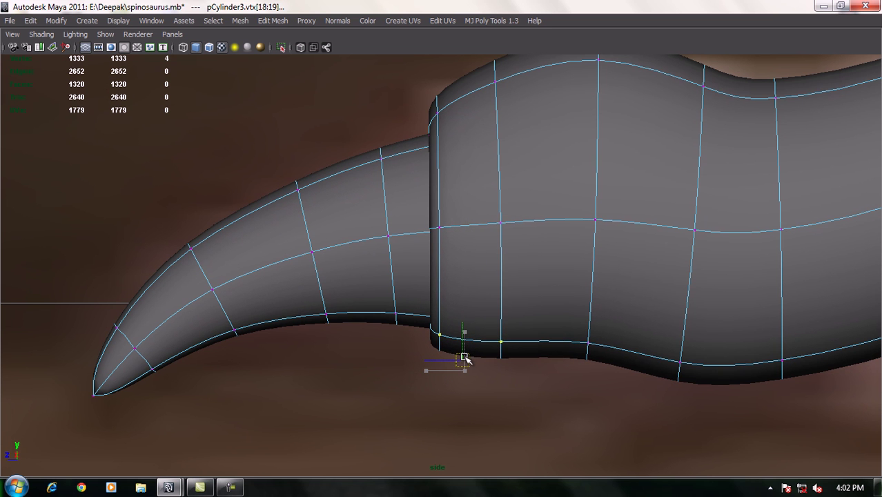
pyautogui.keyDown('alt'); pyautogui.moveTo(602, 289); pyautogui.dragTo(497, 329, button='middle'); pyautogui.keyUp('alt')
pyautogui.moveTo(547, 400)
pyautogui.mouseDown()
pyautogui.moveTo(518, 360)
pyautogui.moveTo(529, 355)
pyautogui.mouseUp()
# Select and adjust further underside vertices, from the back end to just behind the claw.
pyautogui.keyDown('alt'); pyautogui.moveTo(608, 359); pyautogui.dragTo(561, 362, button='middle'); pyautogui.keyUp('alt')
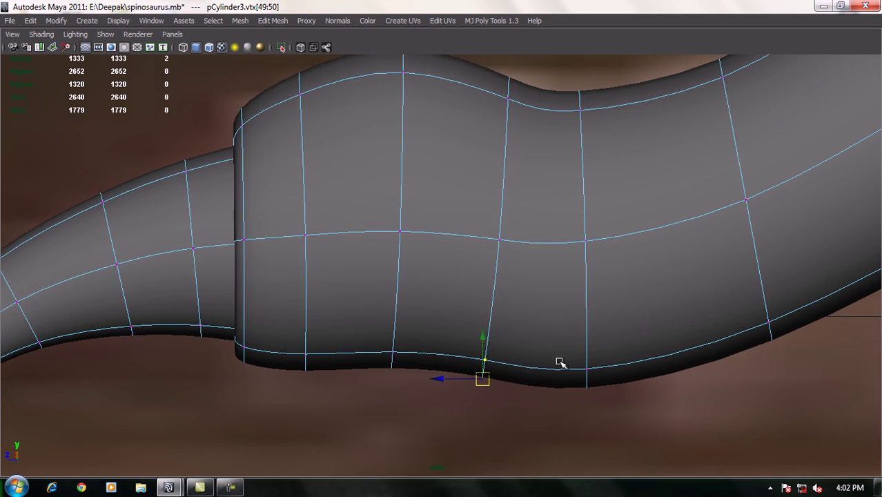
pyautogui.scroll(-5, 560, 362)
pyautogui.scroll(2, 559, 372)
pyautogui.scroll(2, 564, 376)
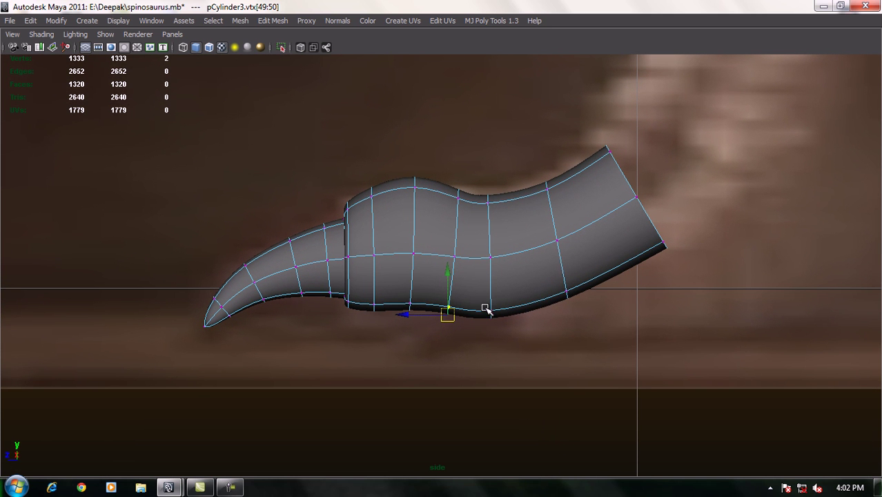
pyautogui.moveTo(491, 285)
pyautogui.mouseDown()
pyautogui.moveTo(487, 325)
pyautogui.moveTo(491, 311)
pyautogui.mouseUp()
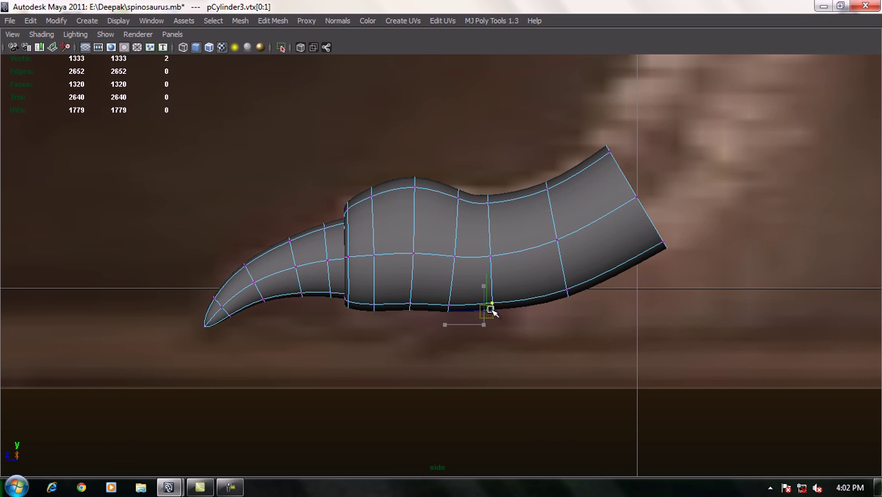
pyautogui.moveTo(540, 340); pyautogui.dragTo(312, 293)
pyautogui.moveTo(143, 247); pyautogui.dragTo(322, 359)
pyautogui.moveTo(418, 321); pyautogui.dragTo(417, 320)
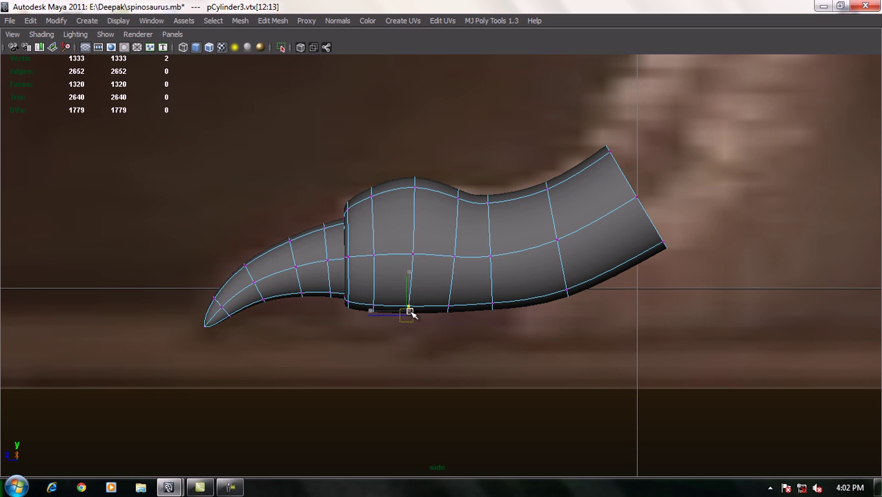
# Select the whole toe and compare its profile against the side-view reference.
pyautogui.press('space')
pyautogui.moveTo(482, 231)
pyautogui.mouseDown()
pyautogui.moveTo(482, 199)
pyautogui.moveTo(652, 223)
pyautogui.moveTo(583, 192)
pyautogui.moveTo(543, 189)
pyautogui.moveTo(514, 218)
pyautogui.moveTo(520, 199)
pyautogui.moveTo(577, 243)
pyautogui.moveTo(565, 205)
pyautogui.mouseUp()
pyautogui.moveTo(565, 205); pyautogui.dragTo(623, 185, button='right')
pyautogui.click(639, 234)
pyautogui.scroll(-2, 630, 249)
pyautogui.click(544, 230)
pyautogui.scroll(-2, 569, 247)
pyautogui.moveTo(566, 249)
pyautogui.keyDown('alt'); pyautogui.mouseDown()
pyautogui.moveTo(585, 259)
pyautogui.moveTo(520, 248)
pyautogui.moveTo(597, 239)
pyautogui.mouseUp(); pyautogui.keyUp('alt')
pyautogui.press('space')
pyautogui.keyDown('alt'); pyautogui.moveTo(598, 239); pyautogui.dragTo(476, 259, button='middle'); pyautogui.keyUp('alt')
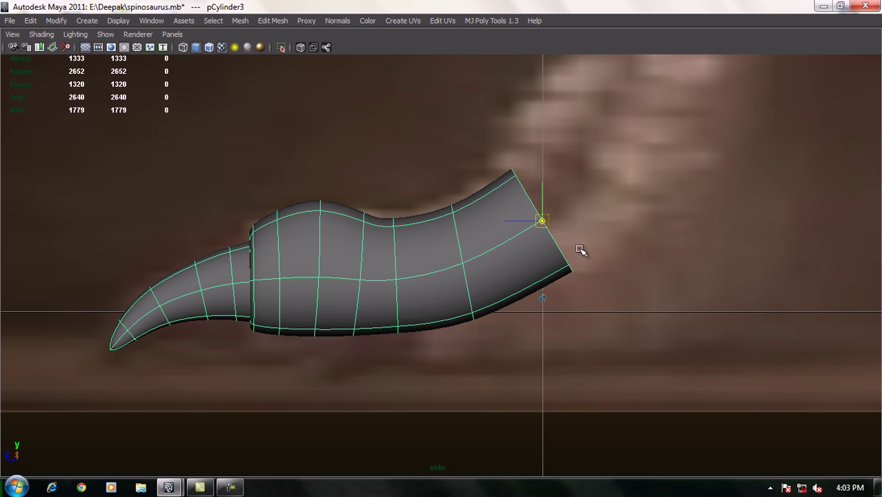
pyautogui.press('space')
# Duplicate the toe with Ctrl+D and move the copy beside the original.
pyautogui.moveTo(455, 251)
pyautogui.mouseDown()
pyautogui.moveTo(458, 173)
pyautogui.moveTo(505, 276)
pyautogui.mouseUp()
pyautogui.hotkey('ctrl', 'd')
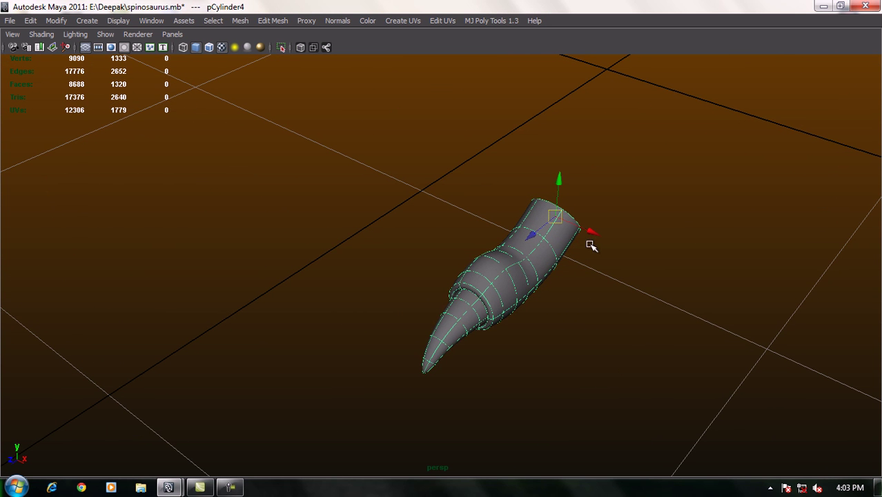
pyautogui.moveTo(592, 235); pyautogui.dragTo(644, 257, button='middle')
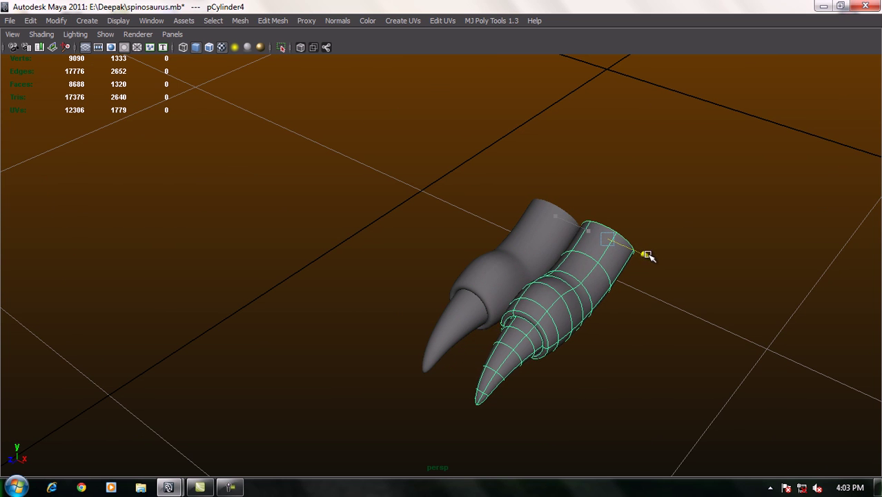
pyautogui.press('space')
pyautogui.moveTo(577, 238); pyautogui.dragTo(640, 234)
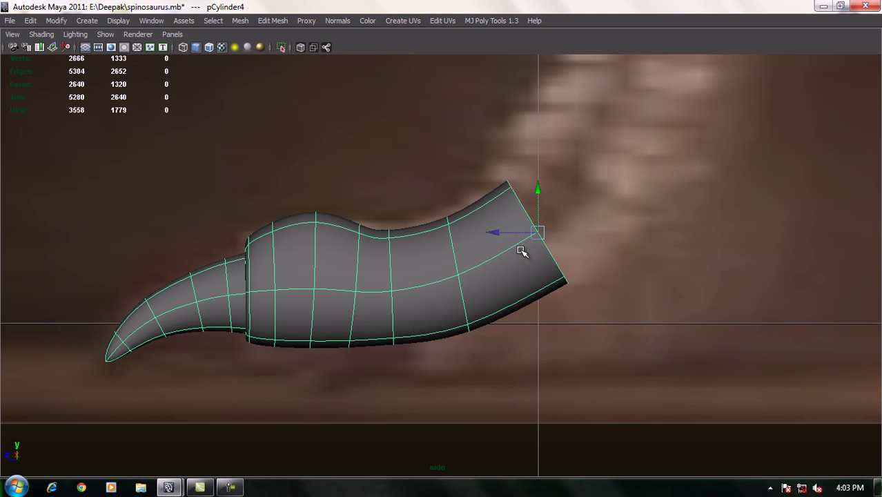
pyautogui.press('space')
pyautogui.moveTo(465, 234); pyautogui.dragTo(464, 204)
# Tilt the second toe downward, reposition and widen it, then duplicate it and shift the copy along X.
pyautogui.press('e')
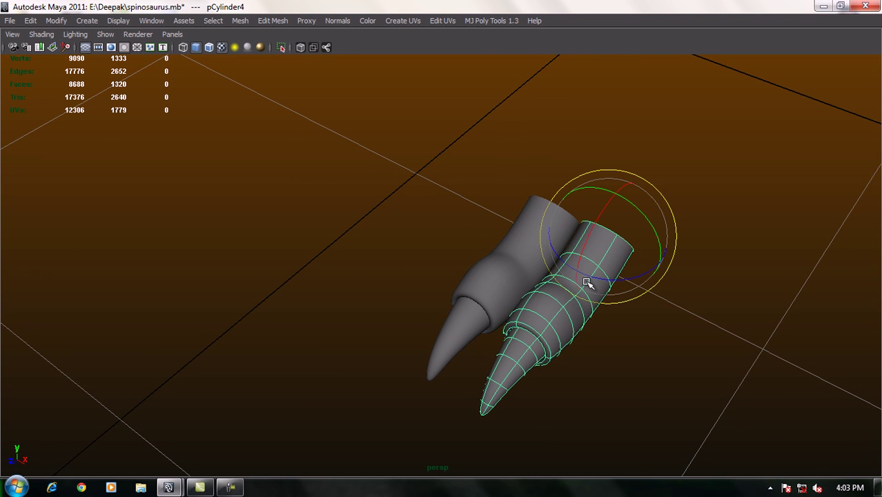
pyautogui.moveTo(608, 283)
pyautogui.mouseDown()
pyautogui.moveTo(628, 279)
pyautogui.moveTo(551, 270)
pyautogui.moveTo(542, 252)
pyautogui.moveTo(553, 271)
pyautogui.moveTo(620, 317)
pyautogui.moveTo(649, 299)
pyautogui.moveTo(552, 280)
pyautogui.moveTo(616, 291)
pyautogui.moveTo(498, 309)
pyautogui.moveTo(545, 314)
pyautogui.mouseUp()
pyautogui.press('w')
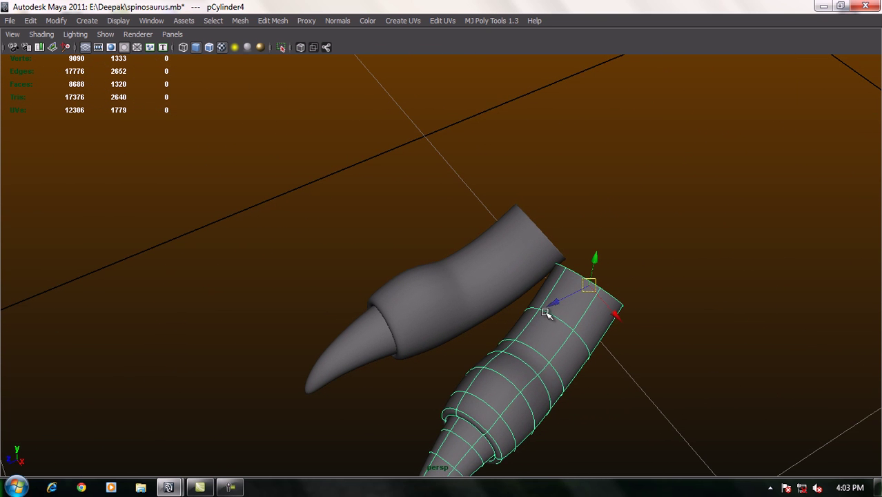
pyautogui.moveTo(561, 300); pyautogui.dragTo(563, 298, button='middle')
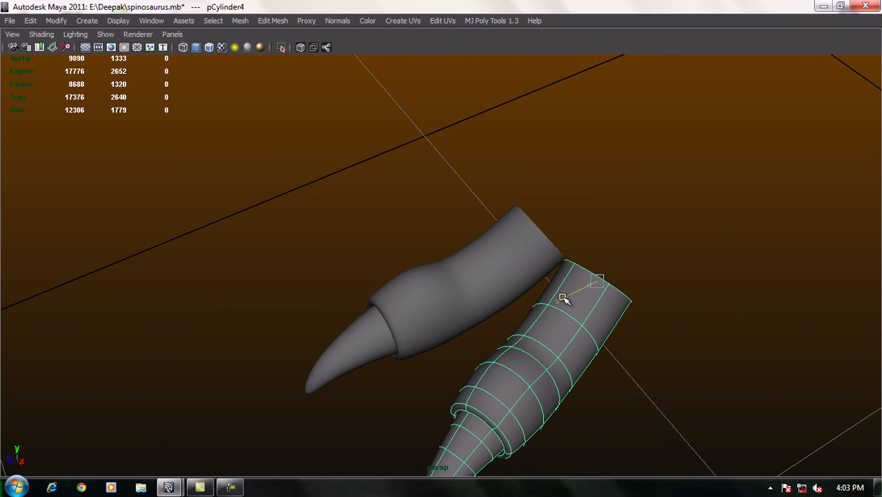
pyautogui.moveTo(563, 298)
pyautogui.keyDown('alt'); pyautogui.mouseDown()
pyautogui.moveTo(610, 314)
pyautogui.moveTo(598, 311)
pyautogui.mouseUp(); pyautogui.keyUp('alt')
pyautogui.press('e')
pyautogui.moveTo(591, 256)
pyautogui.mouseDown()
pyautogui.moveTo(566, 274)
pyautogui.moveTo(562, 308)
pyautogui.mouseUp()
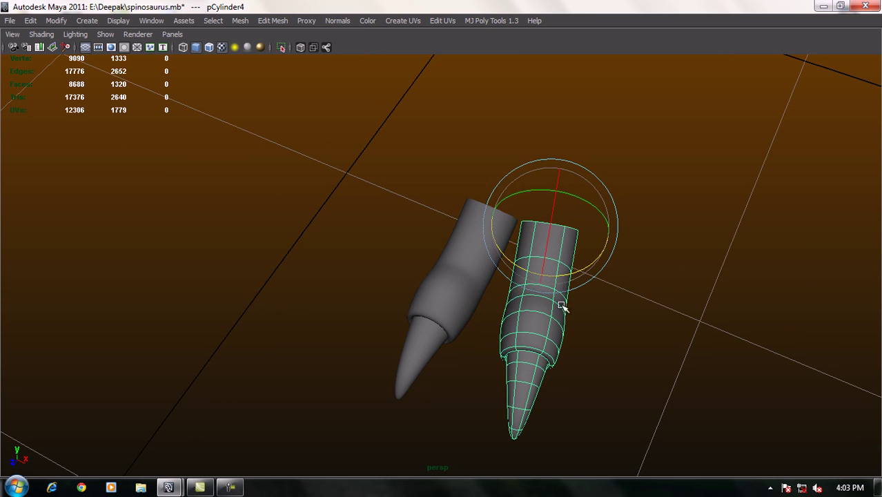
pyautogui.press('r')
pyautogui.moveTo(592, 244); pyautogui.dragTo(588, 243, button='middle')
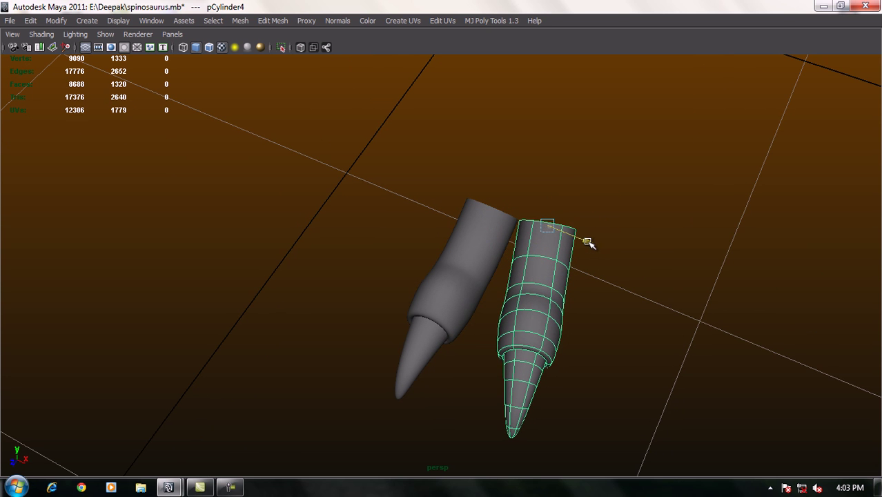
pyautogui.hotkey('ctrl', 'd')
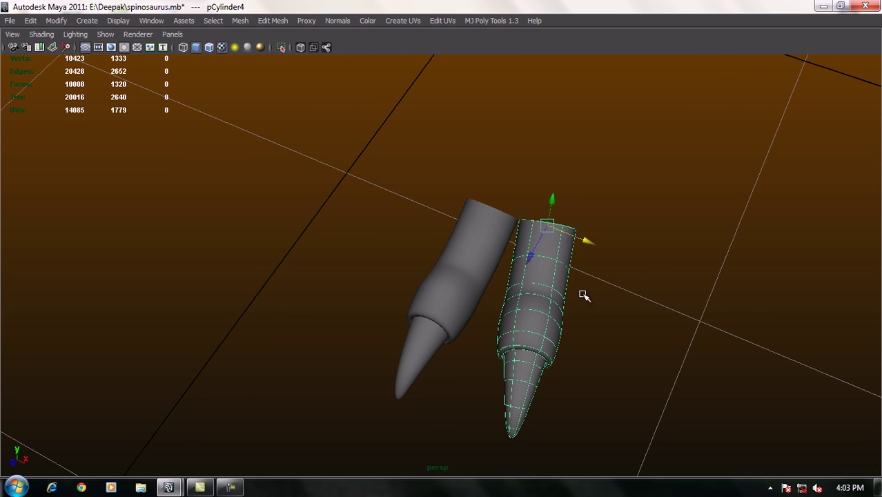
pyautogui.moveTo(583, 245)
pyautogui.mouseDown()
pyautogui.moveTo(478, 222)
pyautogui.moveTo(595, 240)
pyautogui.mouseUp()
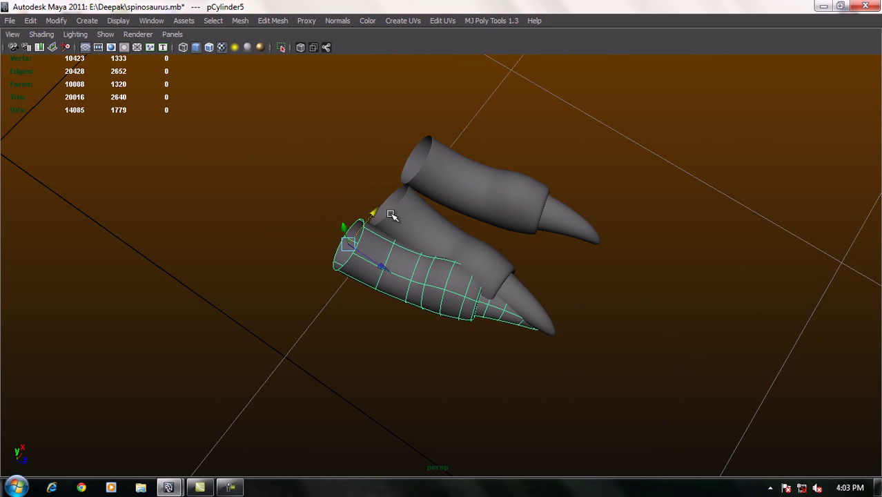
# Rotate and move toe copy pCylinder5 left of the other two toes, then select pCylinder4.
pyautogui.moveTo(375, 255); pyautogui.dragTo(380, 263)
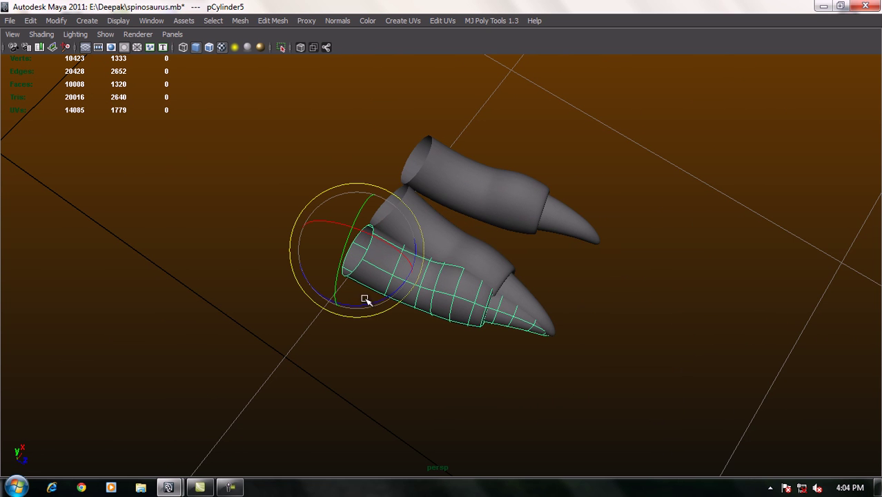
pyautogui.moveTo(375, 305); pyautogui.dragTo(337, 306)
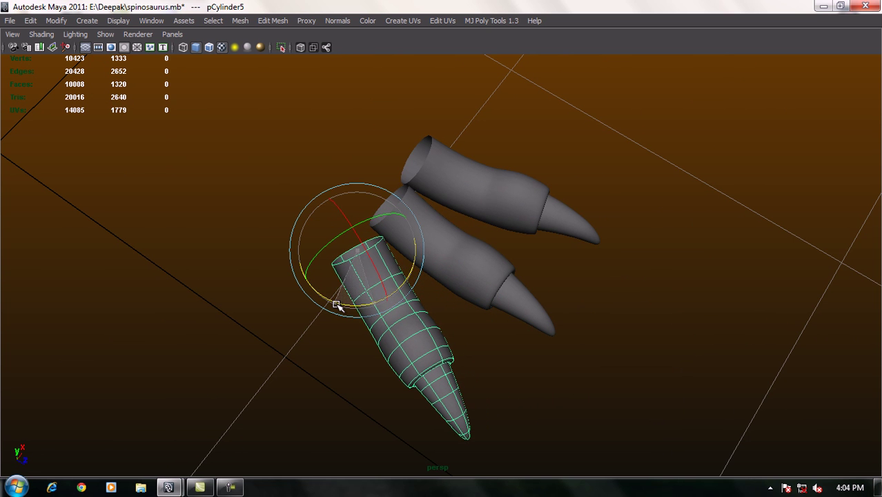
pyautogui.moveTo(398, 278); pyautogui.dragTo(370, 269)
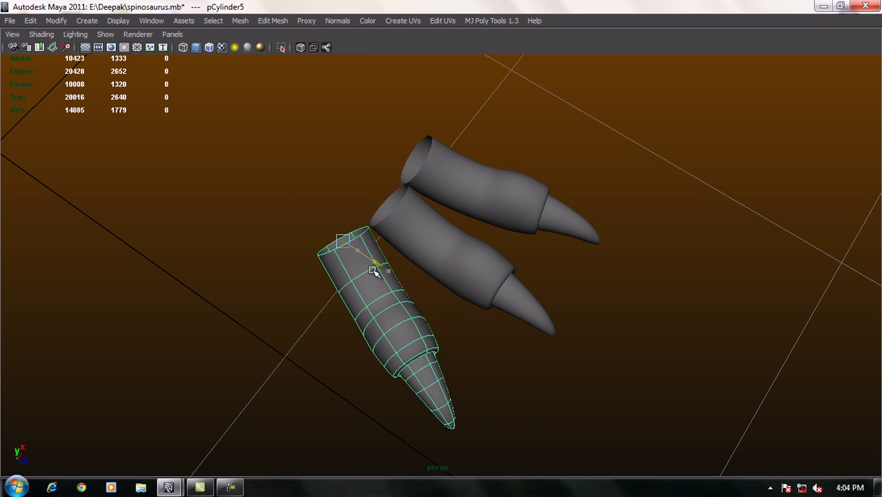
pyautogui.moveTo(412, 291)
pyautogui.keyDown('alt'); pyautogui.mouseDown()
pyautogui.moveTo(193, 250)
pyautogui.moveTo(219, 263)
pyautogui.moveTo(199, 282)
pyautogui.moveTo(205, 299)
pyautogui.moveTo(319, 279)
pyautogui.mouseUp(); pyautogui.keyUp('alt')
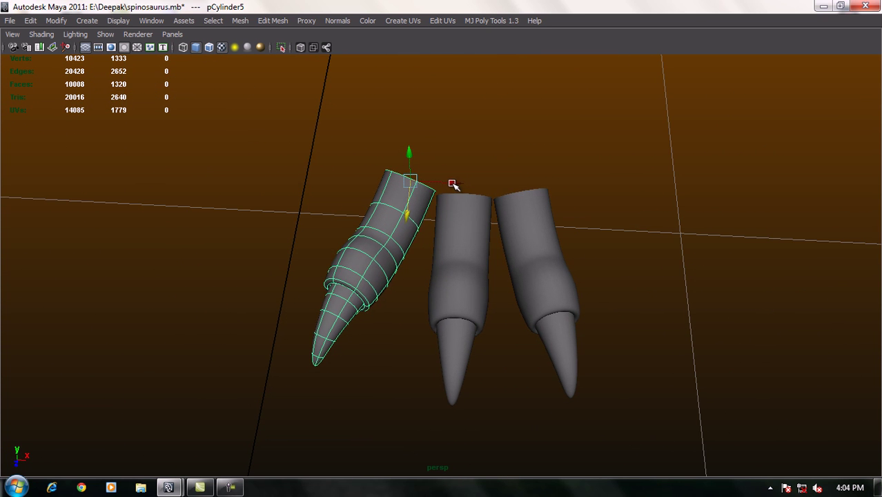
pyautogui.moveTo(452, 184); pyautogui.dragTo(456, 184)
pyautogui.moveTo(472, 225)
pyautogui.keyDown('alt'); pyautogui.mouseDown()
pyautogui.moveTo(573, 212)
pyautogui.moveTo(461, 187)
pyautogui.moveTo(321, 177)
pyautogui.moveTo(395, 192)
pyautogui.moveTo(441, 219)
pyautogui.moveTo(401, 189)
pyautogui.moveTo(663, 281)
pyautogui.moveTo(622, 346)
pyautogui.moveTo(677, 354)
pyautogui.moveTo(504, 299)
pyautogui.moveTo(540, 295)
pyautogui.moveTo(522, 276)
pyautogui.moveTo(509, 291)
pyautogui.mouseUp(); pyautogui.keyUp('alt')
pyautogui.click(661, 283)
pyautogui.click(504, 298)
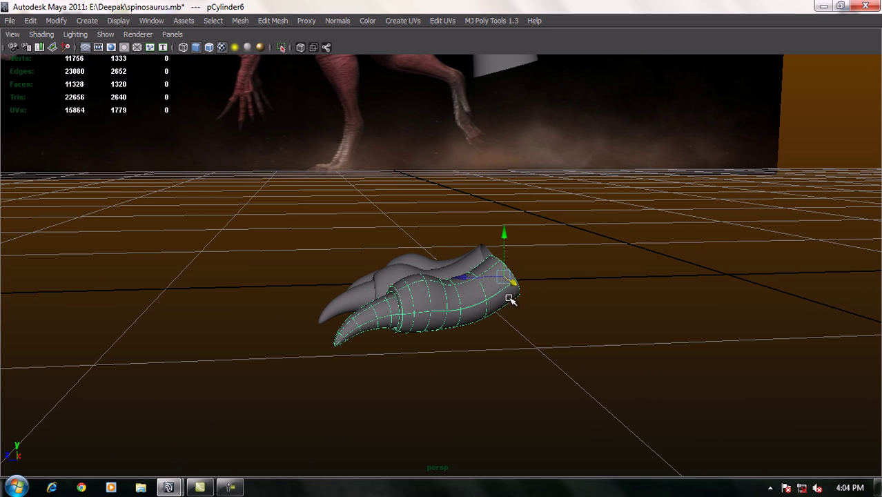
# Move the new toe copy pCylinder6 out to the right and rotate it to hang vertically.
pyautogui.moveTo(502, 279); pyautogui.dragTo(600, 252)
pyautogui.press('e')
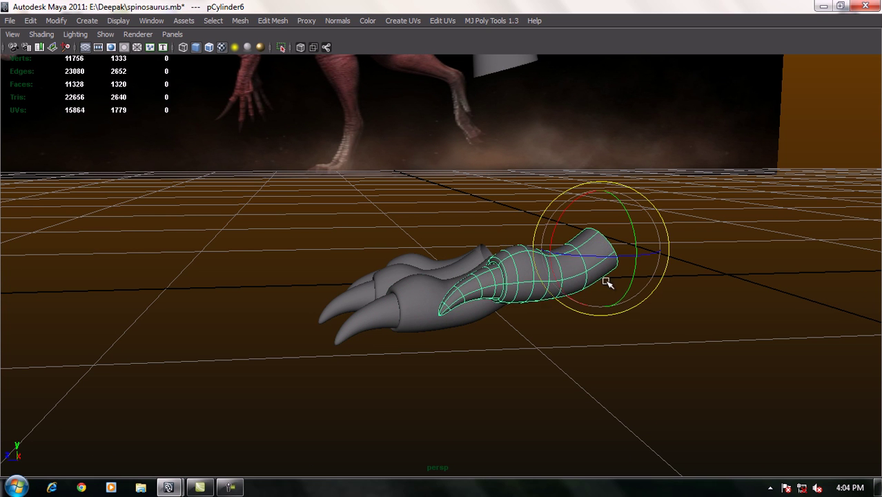
pyautogui.moveTo(633, 221)
pyautogui.mouseDown()
pyautogui.moveTo(692, 250)
pyautogui.moveTo(634, 259)
pyautogui.moveTo(637, 274)
pyautogui.mouseUp()
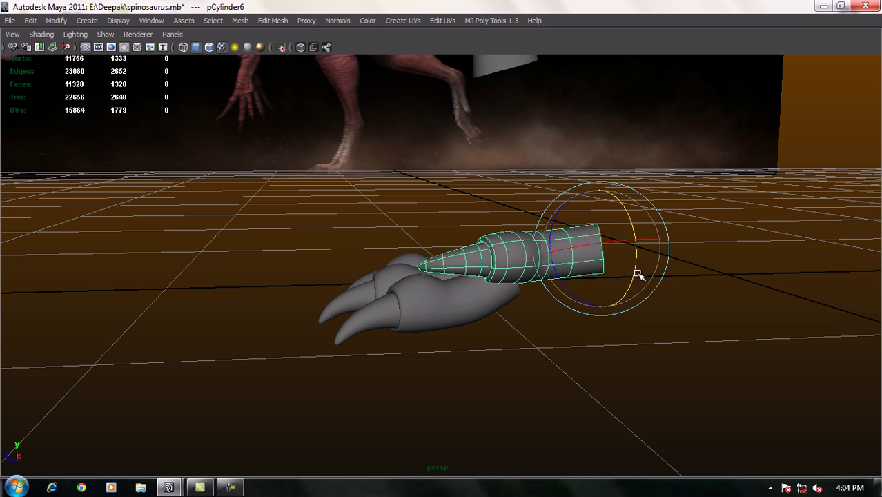
pyautogui.moveTo(562, 279)
pyautogui.mouseDown()
pyautogui.moveTo(590, 321)
pyautogui.moveTo(683, 346)
pyautogui.mouseUp()
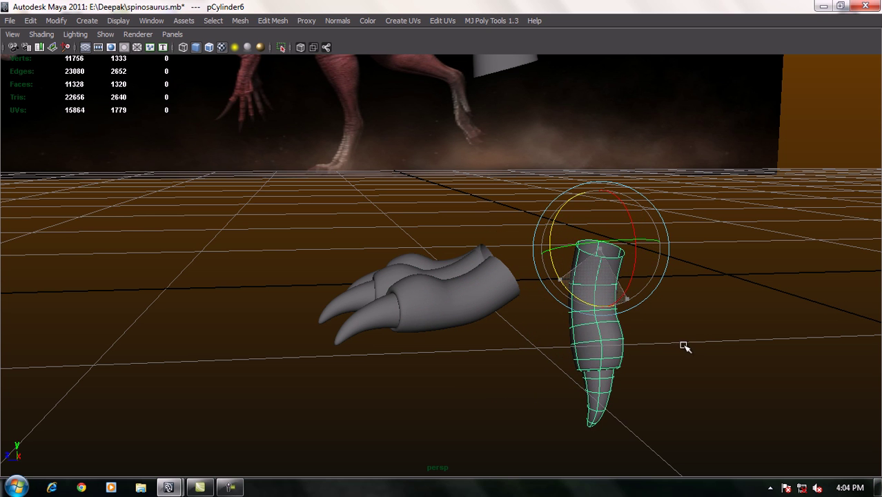
pyautogui.moveTo(638, 260)
pyautogui.mouseDown()
pyautogui.moveTo(640, 246)
pyautogui.moveTo(577, 233)
pyautogui.moveTo(550, 244)
pyautogui.mouseUp()
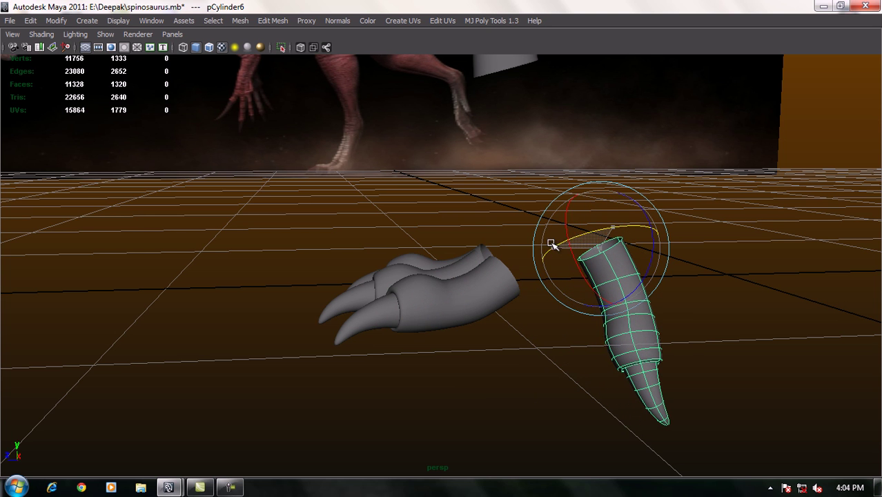
# In the side view, move the claw up under the leg of the reference image.
pyautogui.press('w')
pyautogui.press('space')
pyautogui.moveTo(592, 285); pyautogui.dragTo(618, 286)
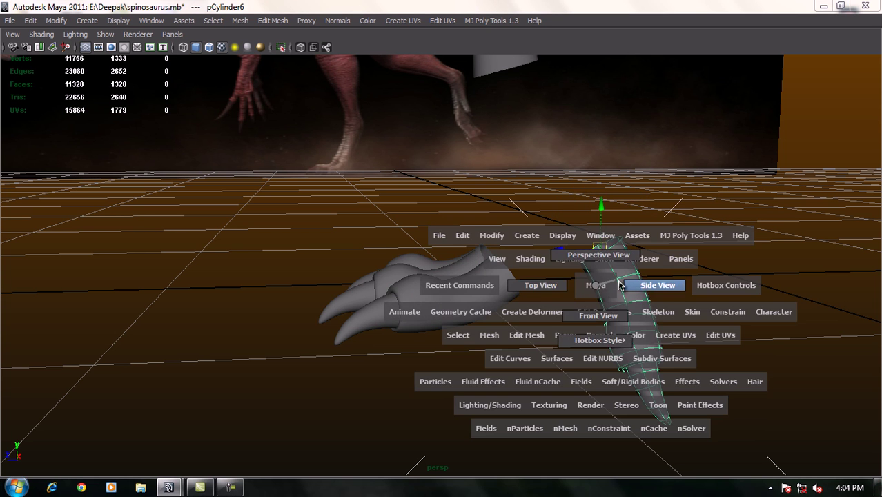
pyautogui.scroll(2, 598, 296)
pyautogui.scroll(1, 577, 286)
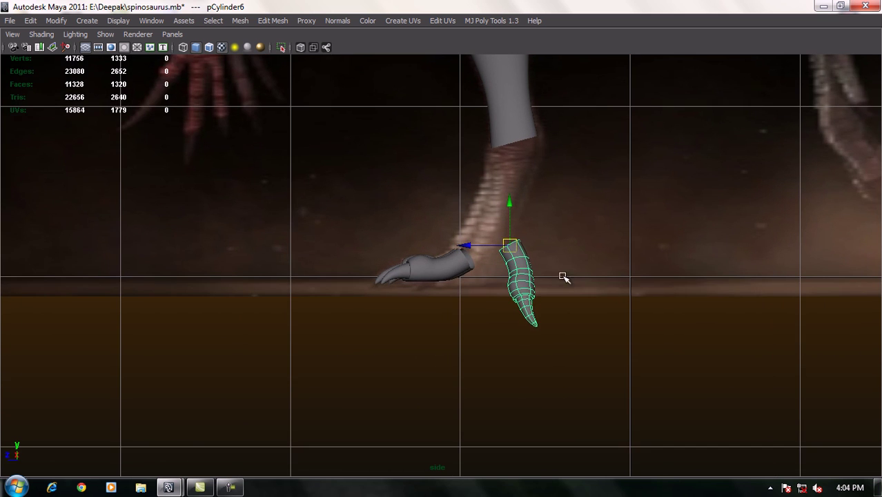
pyautogui.scroll(1, 563, 275)
pyautogui.scroll(1, 473, 292)
pyautogui.moveTo(397, 309)
pyautogui.mouseDown()
pyautogui.moveTo(725, 122)
pyautogui.moveTo(389, 205)
pyautogui.moveTo(394, 159)
pyautogui.mouseUp()
# Back in perspective, slide the claw left along X and rotate it upright as a dewclaw.
pyautogui.press('space')
pyautogui.moveTo(376, 229)
pyautogui.keyDown('alt'); pyautogui.mouseDown()
pyautogui.moveTo(443, 256)
pyautogui.moveTo(490, 202)
pyautogui.moveTo(494, 311)
pyautogui.mouseUp(); pyautogui.keyUp('alt')
pyautogui.moveTo(555, 129); pyautogui.dragTo(406, 148)
pyautogui.press('e')
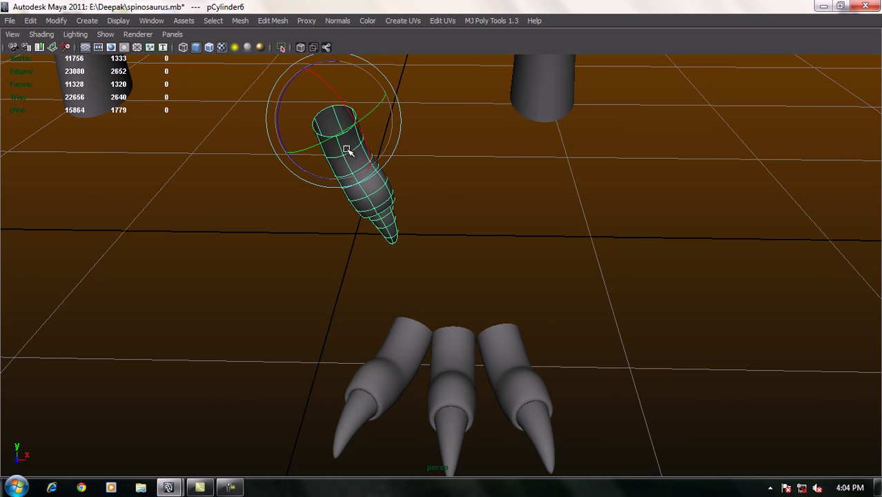
pyautogui.moveTo(347, 147); pyautogui.dragTo(302, 143)
pyautogui.moveTo(370, 139)
pyautogui.mouseDown()
pyautogui.moveTo(350, 154)
pyautogui.moveTo(388, 116)
pyautogui.moveTo(361, 142)
pyautogui.mouseUp()
pyautogui.moveTo(453, 216)
pyautogui.keyDown('alt'); pyautogui.mouseDown()
pyautogui.moveTo(485, 177)
pyautogui.moveTo(567, 161)
pyautogui.moveTo(634, 188)
pyautogui.mouseUp(); pyautogui.keyUp('alt')
pyautogui.moveTo(445, 232)
pyautogui.mouseDown()
pyautogui.moveTo(476, 243)
pyautogui.moveTo(423, 244)
pyautogui.moveTo(455, 258)
pyautogui.moveTo(376, 247)
pyautogui.moveTo(372, 228)
pyautogui.mouseUp()
# Rotate the dewclaw further, then shift it and the three toes right along X together.
pyautogui.moveTo(344, 123); pyautogui.dragTo(366, 138)
pyautogui.keyDown('alt'); pyautogui.moveTo(366, 138); pyautogui.dragTo(409, 189); pyautogui.keyUp('alt')
pyautogui.press('w')
pyautogui.moveTo(371, 157)
pyautogui.mouseDown()
pyautogui.moveTo(423, 151)
pyautogui.moveTo(528, 236)
pyautogui.moveTo(524, 257)
pyautogui.mouseUp()
pyautogui.keyDown('shift'); pyautogui.moveTo(326, 242); pyautogui.dragTo(366, 266); pyautogui.keyUp('shift')
pyautogui.moveTo(449, 187); pyautogui.dragTo(507, 181)
pyautogui.click(551, 245)
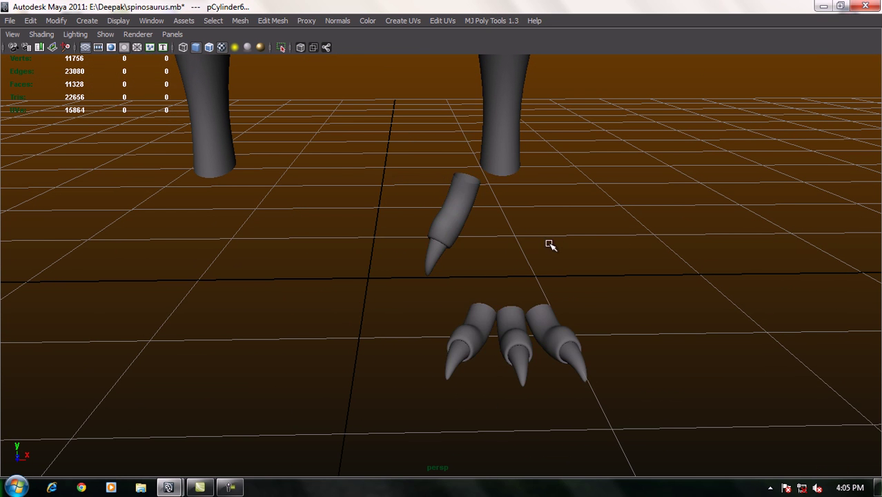
# In the side view, nudge the dewclaw down-left to match the leg in the reference.
pyautogui.press('space')
pyautogui.moveTo(511, 215); pyautogui.dragTo(545, 232)
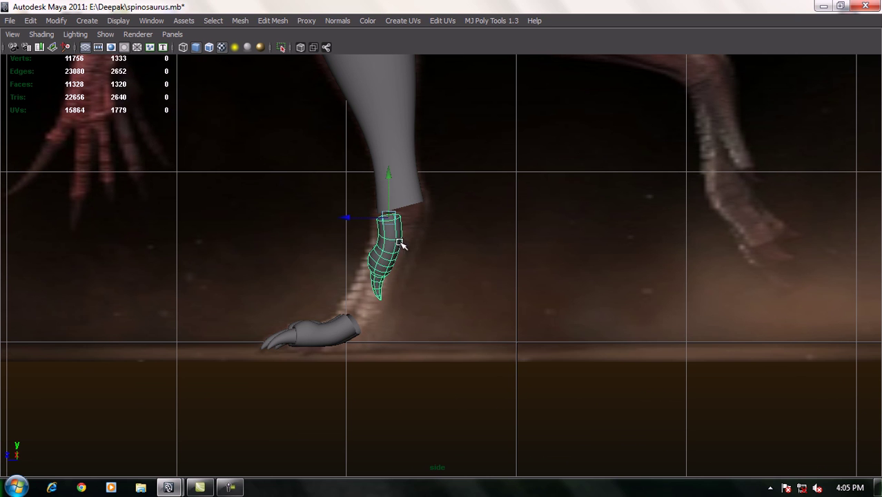
pyautogui.press('space')
pyautogui.moveTo(410, 246); pyautogui.dragTo(405, 218)
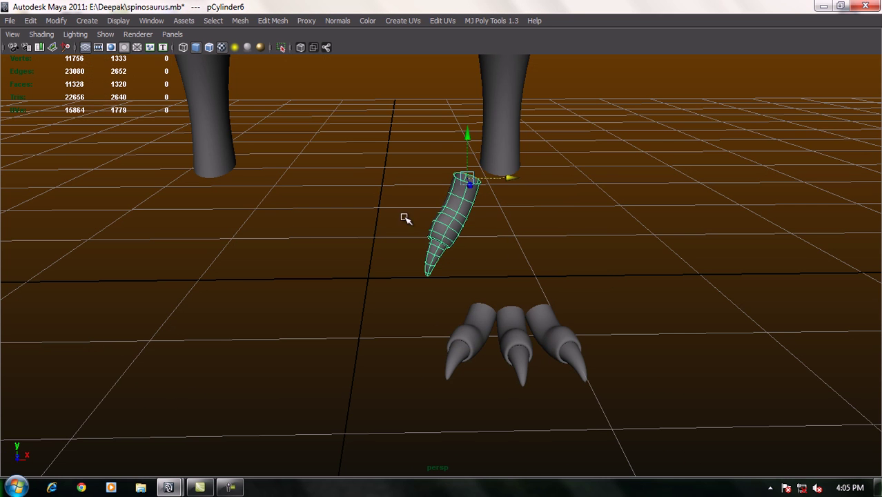
pyautogui.press('space')
pyautogui.moveTo(502, 199); pyautogui.dragTo(547, 198)
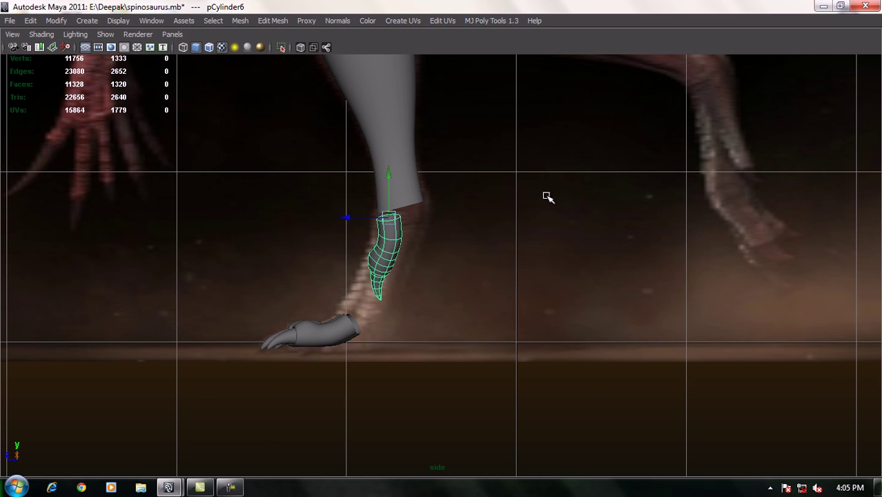
pyautogui.moveTo(390, 225)
pyautogui.mouseDown()
pyautogui.moveTo(379, 246)
pyautogui.moveTo(407, 207)
pyautogui.mouseUp()
pyautogui.press('space')
# Deselect the dewclaw and orbit around to look down on the claws from above.
pyautogui.click(512, 246)
pyautogui.moveTo(511, 246)
pyautogui.keyDown('alt'); pyautogui.mouseDown()
pyautogui.moveTo(580, 251)
pyautogui.moveTo(545, 268)
pyautogui.moveTo(508, 262)
pyautogui.mouseUp(); pyautogui.keyUp('alt')
pyautogui.moveTo(508, 261)
pyautogui.keyDown('alt'); pyautogui.mouseDown(button='right')
pyautogui.moveTo(559, 287)
pyautogui.moveTo(565, 316)
pyautogui.moveTo(514, 251)
pyautogui.mouseUp(button='right'); pyautogui.keyUp('alt')
pyautogui.moveTo(514, 251)
pyautogui.keyDown('alt'); pyautogui.mouseDown()
pyautogui.moveTo(538, 288)
pyautogui.moveTo(546, 282)
pyautogui.moveTo(445, 256)
pyautogui.moveTo(460, 244)
pyautogui.mouseUp(); pyautogui.keyUp('alt')
pyautogui.keyDown('alt'); pyautogui.moveTo(460, 244); pyautogui.dragTo(508, 296, button='right'); pyautogui.keyUp('alt')
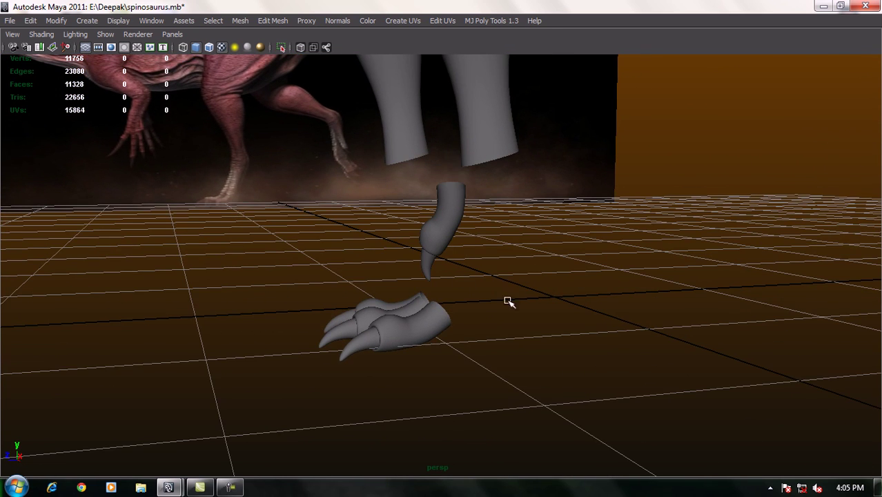
pyautogui.keyDown('alt'); pyautogui.moveTo(502, 273); pyautogui.dragTo(500, 314); pyautogui.keyUp('alt')
pyautogui.keyDown('alt'); pyautogui.moveTo(500, 314); pyautogui.dragTo(581, 333, button='right'); pyautogui.keyUp('alt')
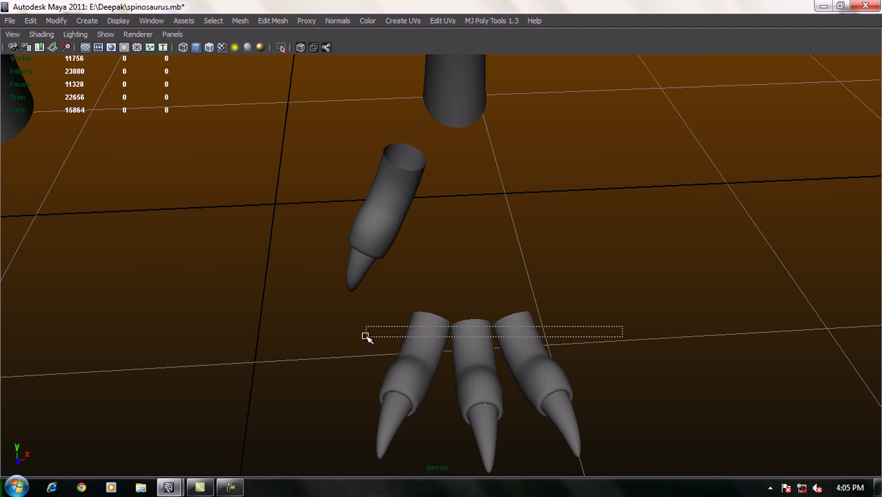
# Combine the three front toes into a single mesh.
pyautogui.moveTo(366, 336); pyautogui.dragTo(384, 332)
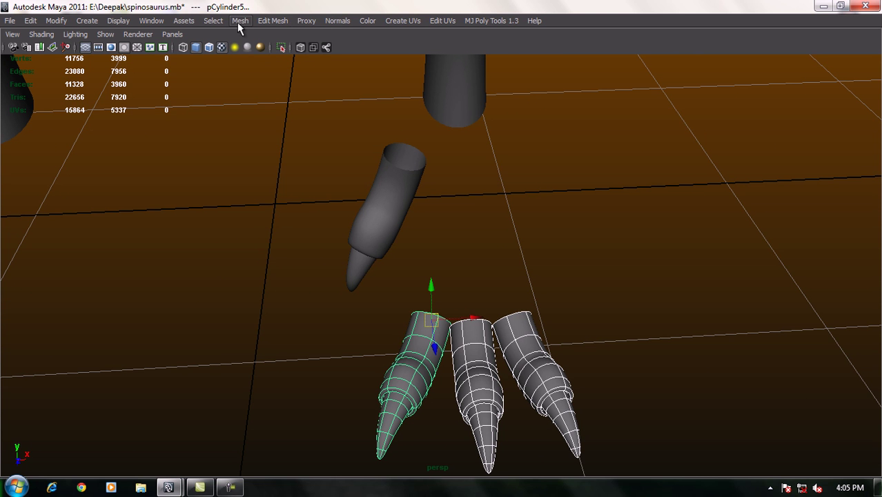
pyautogui.click(238, 22)
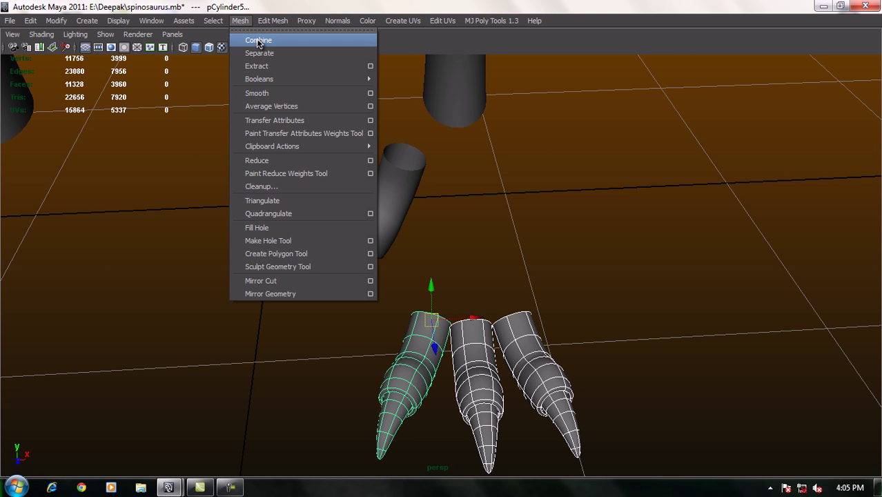
pyautogui.click(258, 41)
pyautogui.scroll(4, 528, 321)
pyautogui.moveTo(583, 366)
pyautogui.keyDown('alt'); pyautogui.mouseDown()
pyautogui.moveTo(542, 266)
pyautogui.moveTo(549, 296)
pyautogui.moveTo(515, 279)
pyautogui.moveTo(565, 320)
pyautogui.moveTo(538, 293)
pyautogui.moveTo(516, 294)
pyautogui.mouseUp(); pyautogui.keyUp('alt')
# Merge the paired vertices at each toe seam, checking the welds from several angles.
pyautogui.rightClick(507, 284)
pyautogui.click(483, 238)
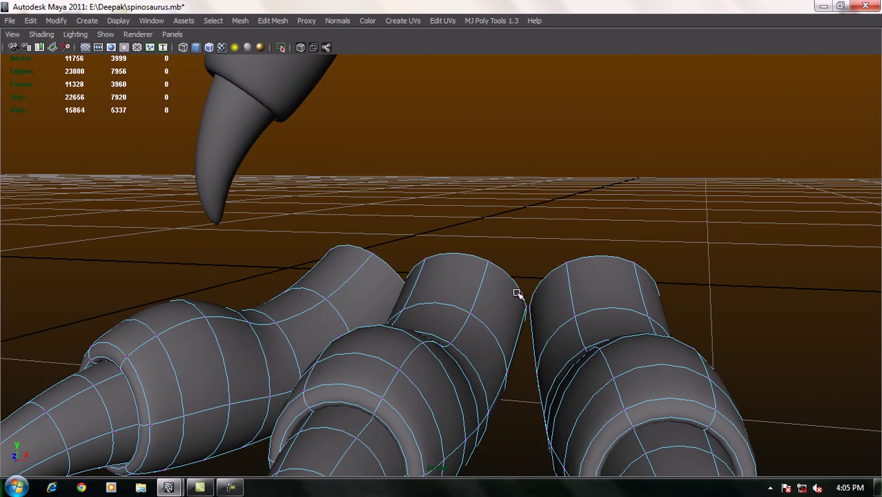
pyautogui.click(273, 20)
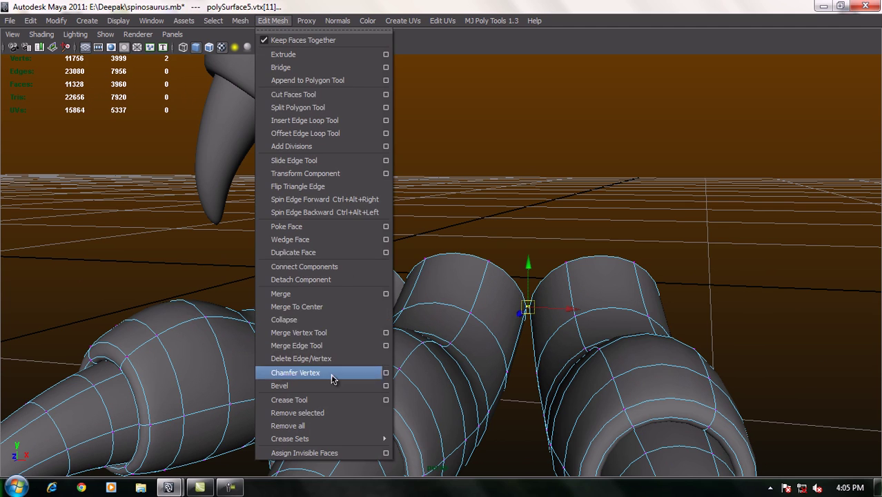
pyautogui.click(328, 292)
pyautogui.moveTo(361, 307)
pyautogui.keyDown('alt'); pyautogui.mouseDown()
pyautogui.moveTo(469, 301)
pyautogui.moveTo(383, 307)
pyautogui.moveTo(379, 293)
pyautogui.mouseUp(); pyautogui.keyUp('alt')
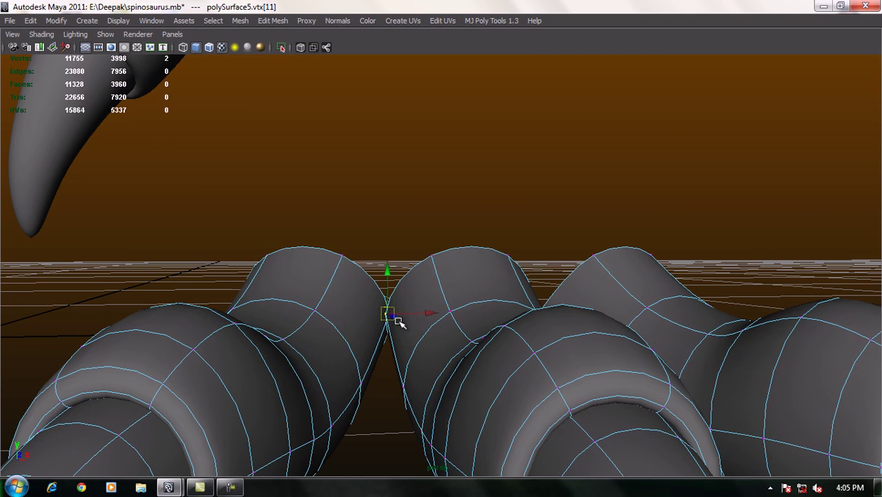
pyautogui.press('g')
pyautogui.scroll(-5, 417, 300)
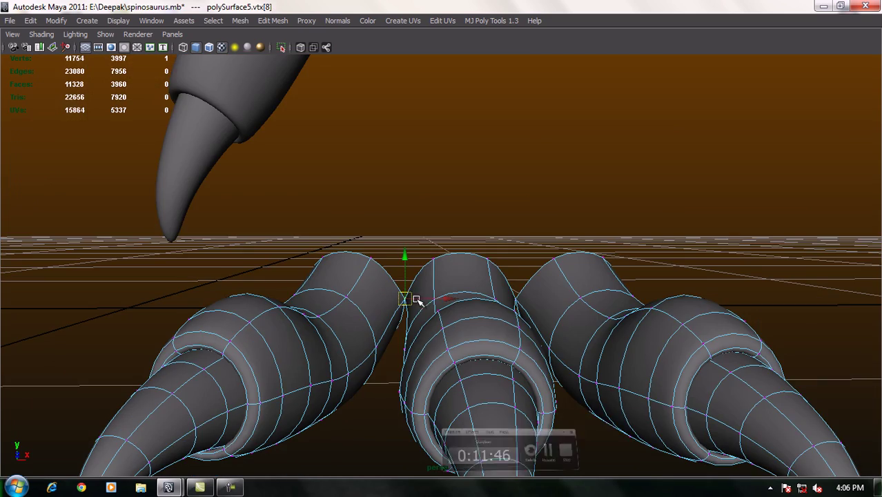
pyautogui.moveTo(555, 309)
pyautogui.keyDown('alt'); pyautogui.mouseDown()
pyautogui.moveTo(482, 314)
pyautogui.moveTo(425, 336)
pyautogui.moveTo(496, 333)
pyautogui.moveTo(514, 262)
pyautogui.moveTo(533, 304)
pyautogui.moveTo(554, 283)
pyautogui.moveTo(540, 312)
pyautogui.moveTo(547, 301)
pyautogui.moveTo(547, 326)
pyautogui.moveTo(527, 301)
pyautogui.moveTo(526, 309)
pyautogui.moveTo(536, 293)
pyautogui.moveTo(582, 334)
pyautogui.mouseUp(); pyautogui.keyUp('alt')
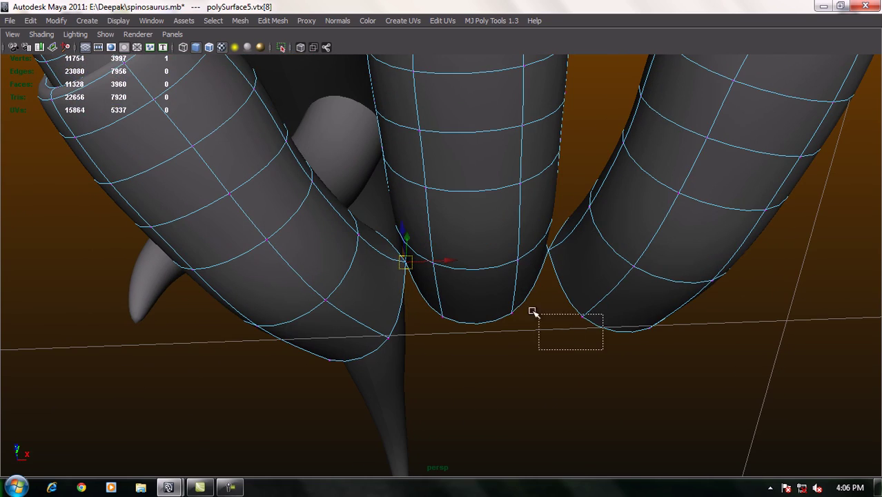
pyautogui.moveTo(534, 322)
pyautogui.keyDown('alt'); pyautogui.mouseDown()
pyautogui.moveTo(510, 341)
pyautogui.moveTo(561, 335)
pyautogui.moveTo(570, 315)
pyautogui.moveTo(474, 352)
pyautogui.mouseUp(); pyautogui.keyUp('alt')
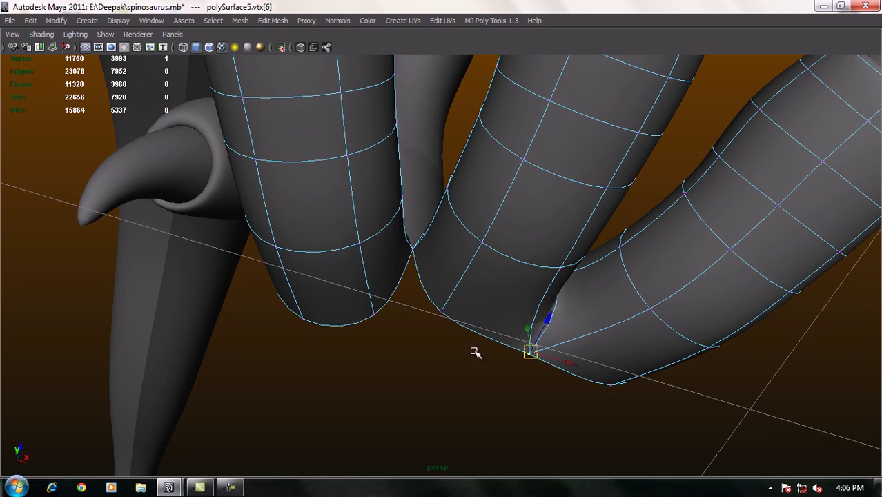
pyautogui.moveTo(420, 301)
pyautogui.keyDown('alt'); pyautogui.mouseDown()
pyautogui.moveTo(374, 325)
pyautogui.moveTo(248, 346)
pyautogui.moveTo(272, 388)
pyautogui.moveTo(399, 409)
pyautogui.moveTo(472, 392)
pyautogui.moveTo(487, 401)
pyautogui.moveTo(434, 339)
pyautogui.moveTo(276, 306)
pyautogui.moveTo(222, 305)
pyautogui.moveTo(296, 276)
pyautogui.moveTo(474, 350)
pyautogui.moveTo(528, 259)
pyautogui.mouseUp(); pyautogui.keyUp('alt')
pyautogui.moveTo(528, 259); pyautogui.dragTo(591, 256, button='right')
pyautogui.moveTo(607, 277)
pyautogui.keyDown('alt'); pyautogui.mouseDown()
pyautogui.moveTo(587, 291)
pyautogui.moveTo(660, 329)
pyautogui.moveTo(691, 300)
pyautogui.mouseUp(); pyautogui.keyUp('alt')
# Create a polygon cube from the marking menu and place it on the grid beside the claws.
pyautogui.keyDown('shift'); pyautogui.rightClick(724, 260); pyautogui.keyUp('shift')
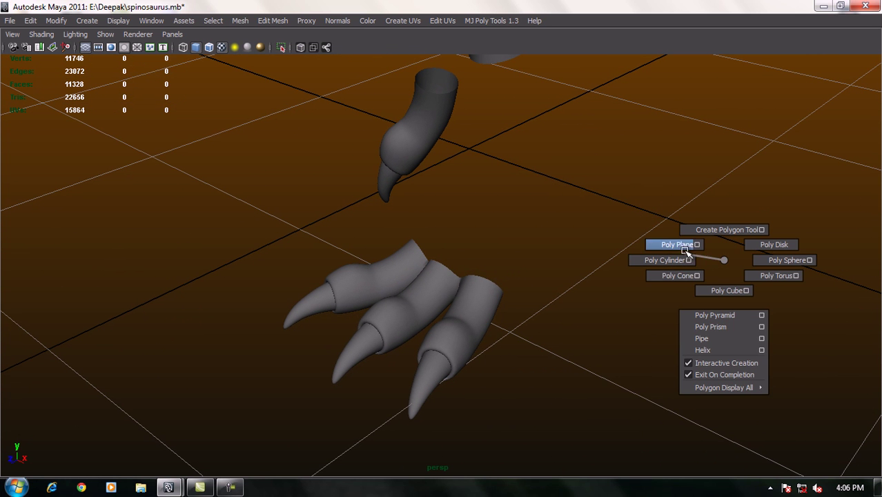
pyautogui.keyDown('shift'); pyautogui.moveTo(724, 278); pyautogui.dragTo(726, 283, button='right'); pyautogui.keyUp('shift')
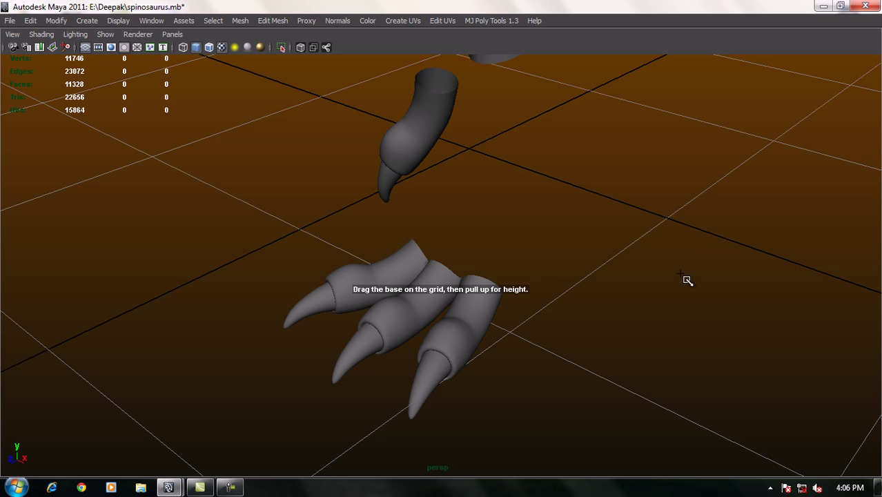
pyautogui.click(690, 277)
pyautogui.moveTo(699, 286)
pyautogui.keyDown('alt'); pyautogui.mouseDown()
pyautogui.moveTo(702, 293)
pyautogui.moveTo(663, 264)
pyautogui.mouseUp(); pyautogui.keyUp('alt')
# Show the Polygons shelf, return to the full-screen viewport and select the new cube.
pyautogui.keyDown('shift'); pyautogui.rightClick(676, 232); pyautogui.keyUp('shift')
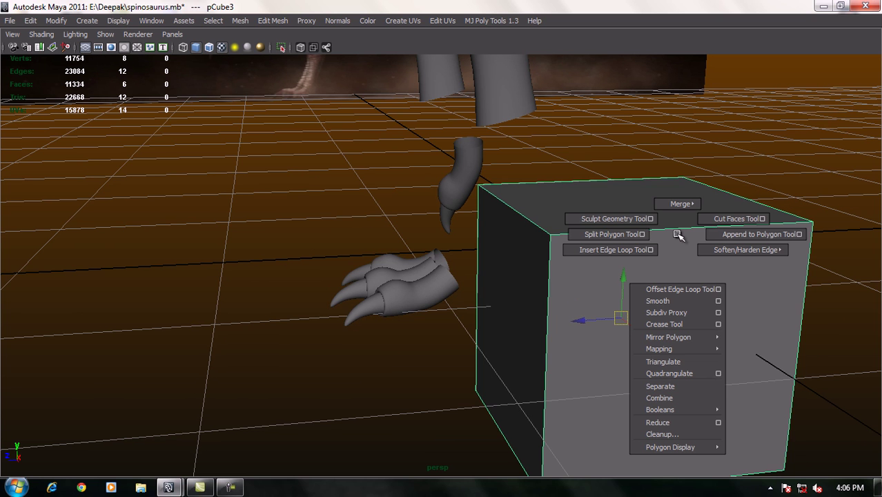
pyautogui.click(603, 203)
pyautogui.click(82, 22)
pyautogui.moveTo(116, 53)
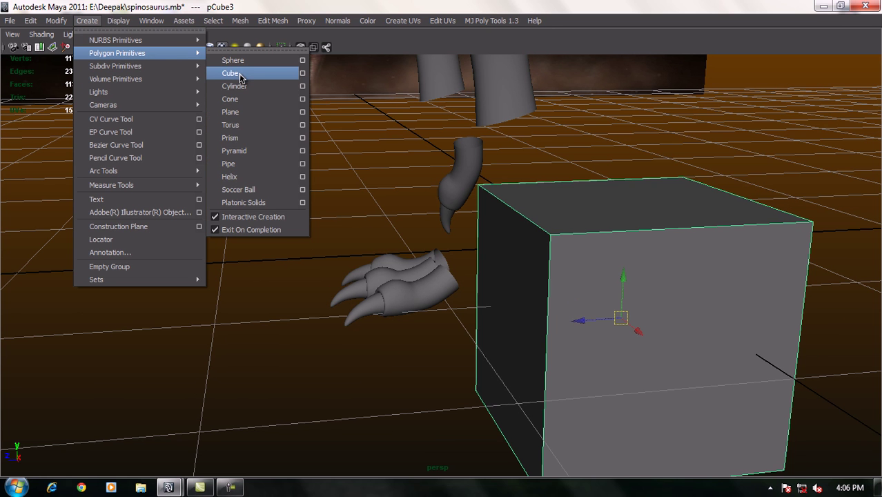
pyautogui.click(383, 205)
pyautogui.hotkey('ctrl', 'space')
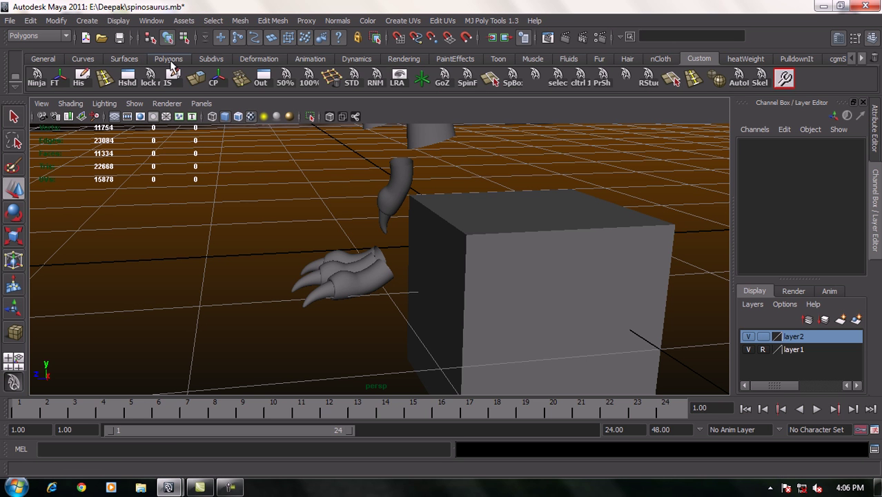
pyautogui.click(168, 60)
pyautogui.hotkey('ctrl', 'space')
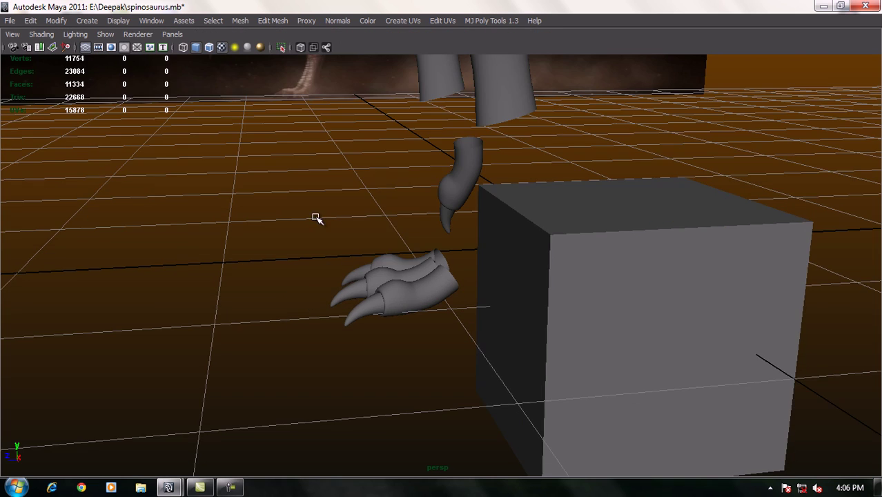
pyautogui.keyDown('alt'); pyautogui.moveTo(489, 246); pyautogui.dragTo(618, 280); pyautogui.keyUp('alt')
pyautogui.click(573, 272)
# Frame the cube and apply Smooth to round it, then reselect the smoothed cube.
pyautogui.press('f')
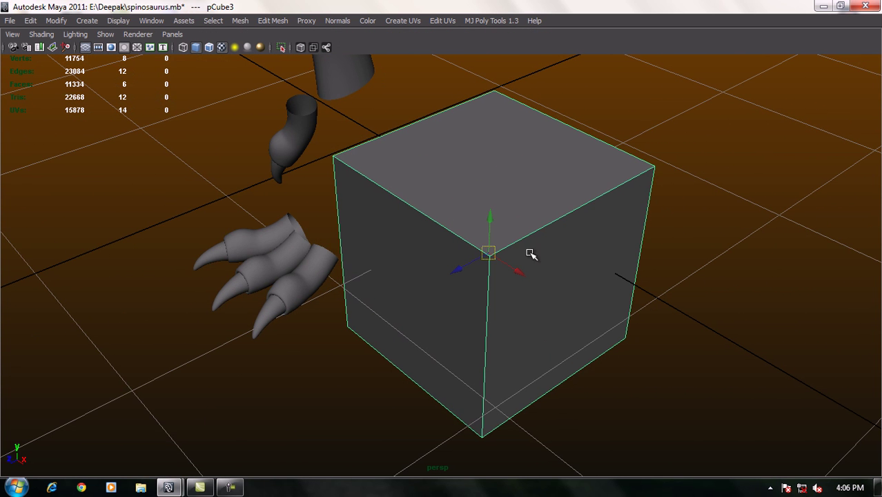
pyautogui.keyDown('shift'); pyautogui.rightClick(556, 193); pyautogui.keyUp('shift')
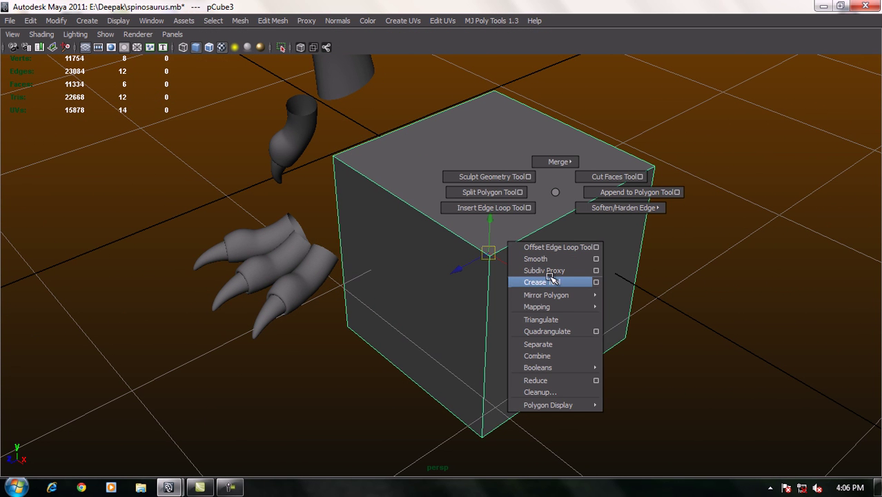
pyautogui.click(552, 258)
pyautogui.click(659, 321)
pyautogui.moveTo(524, 320)
pyautogui.keyDown('alt'); pyautogui.mouseDown()
pyautogui.moveTo(478, 260)
pyautogui.moveTo(530, 253)
pyautogui.moveTo(625, 276)
pyautogui.moveTo(607, 269)
pyautogui.moveTo(628, 290)
pyautogui.mouseUp(); pyautogui.keyUp('alt')
pyautogui.click(478, 260)
pyautogui.click(356, 283)
pyautogui.moveTo(356, 283)
pyautogui.keyDown('alt'); pyautogui.mouseDown()
pyautogui.moveTo(430, 305)
pyautogui.moveTo(478, 291)
pyautogui.moveTo(518, 253)
pyautogui.moveTo(450, 275)
pyautogui.moveTo(475, 293)
pyautogui.moveTo(481, 258)
pyautogui.moveTo(441, 258)
pyautogui.moveTo(387, 279)
pyautogui.moveTo(555, 295)
pyautogui.mouseUp(); pyautogui.keyUp('alt')
pyautogui.click(499, 272)
# Flatten the block by scaling its bottom vertices down in Y, then return to object mode.
pyautogui.moveTo(583, 249); pyautogui.dragTo(583, 290, button='right')
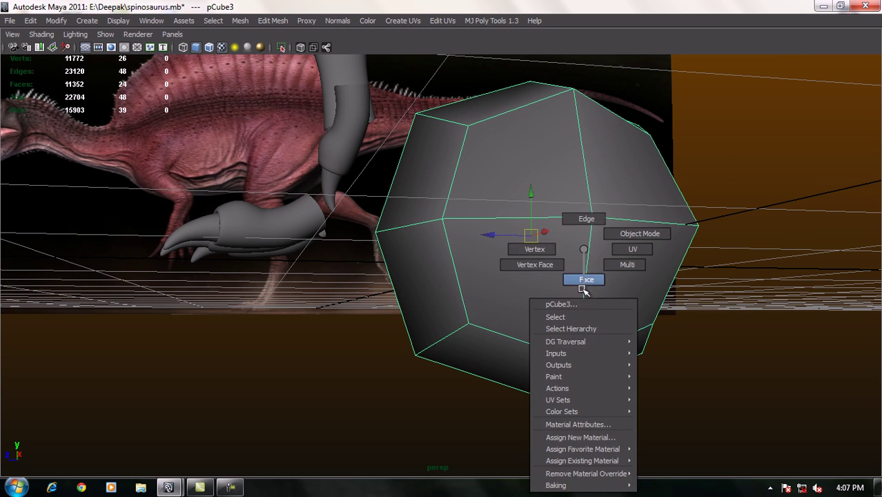
pyautogui.moveTo(534, 243); pyautogui.dragTo(534, 244, button='right')
pyautogui.moveTo(534, 245)
pyautogui.keyDown('alt'); pyautogui.mouseDown()
pyautogui.moveTo(550, 311)
pyautogui.moveTo(718, 399)
pyautogui.moveTo(162, 252)
pyautogui.moveTo(224, 287)
pyautogui.moveTo(339, 288)
pyautogui.mouseUp(); pyautogui.keyUp('alt')
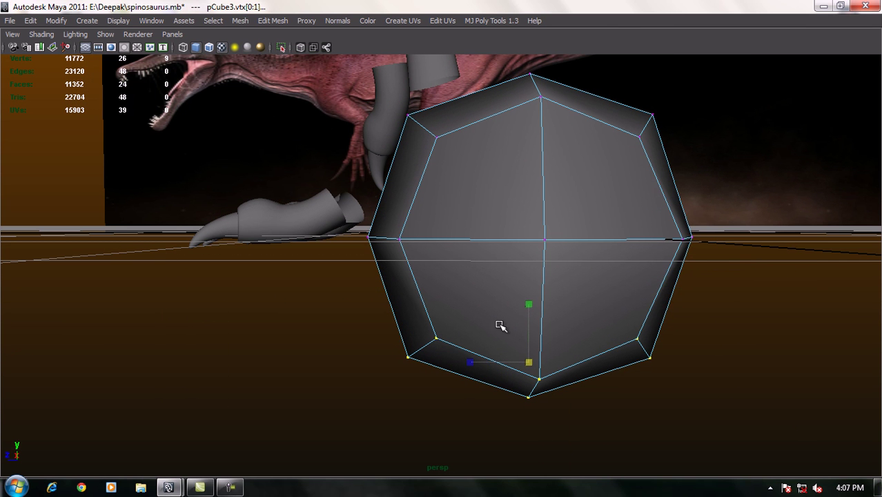
pyautogui.moveTo(542, 307)
pyautogui.mouseDown()
pyautogui.moveTo(529, 310)
pyautogui.moveTo(529, 414)
pyautogui.moveTo(527, 392)
pyautogui.mouseUp()
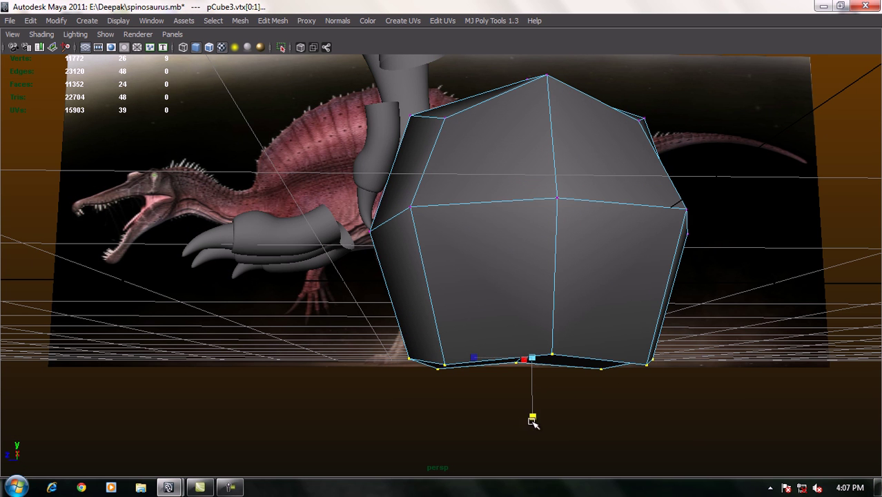
pyautogui.moveTo(532, 418); pyautogui.dragTo(536, 377)
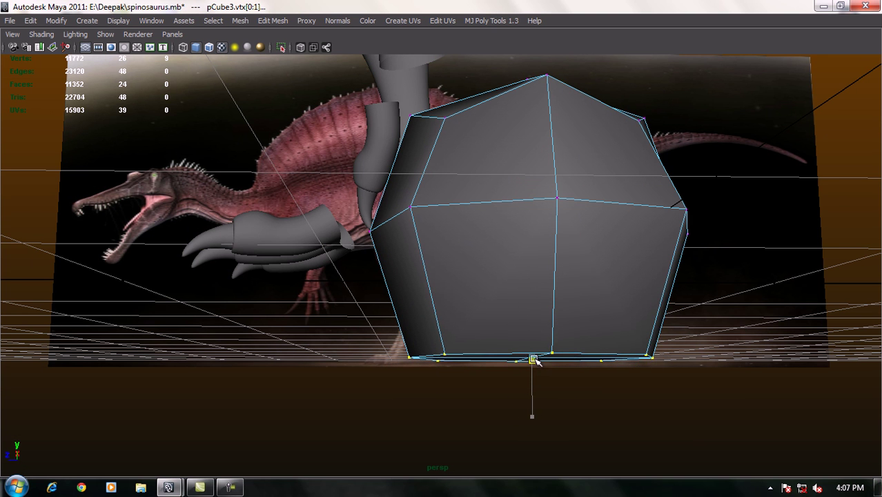
pyautogui.moveTo(558, 370)
pyautogui.keyDown('alt'); pyautogui.mouseDown()
pyautogui.moveTo(651, 441)
pyautogui.moveTo(528, 269)
pyautogui.mouseUp(); pyautogui.keyUp('alt')
pyautogui.keyDown('alt'); pyautogui.moveTo(560, 218); pyautogui.dragTo(526, 158); pyautogui.keyUp('alt')
pyautogui.moveTo(530, 191); pyautogui.dragTo(544, 202, button='right')
pyautogui.moveTo(543, 202)
pyautogui.keyDown('alt'); pyautogui.mouseDown()
pyautogui.moveTo(547, 242)
pyautogui.moveTo(581, 233)
pyautogui.moveTo(577, 226)
pyautogui.moveTo(585, 258)
pyautogui.moveTo(532, 258)
pyautogui.moveTo(551, 226)
pyautogui.moveTo(600, 230)
pyautogui.moveTo(583, 242)
pyautogui.moveTo(480, 243)
pyautogui.moveTo(543, 173)
pyautogui.moveTo(530, 202)
pyautogui.moveTo(579, 228)
pyautogui.moveTo(535, 205)
pyautogui.moveTo(311, 180)
pyautogui.moveTo(348, 197)
pyautogui.moveTo(272, 191)
pyautogui.mouseUp(); pyautogui.keyUp('alt')
# In the side view, move the block left toward the toes and shrink it uniformly.
pyautogui.scroll(2, 364, 209)
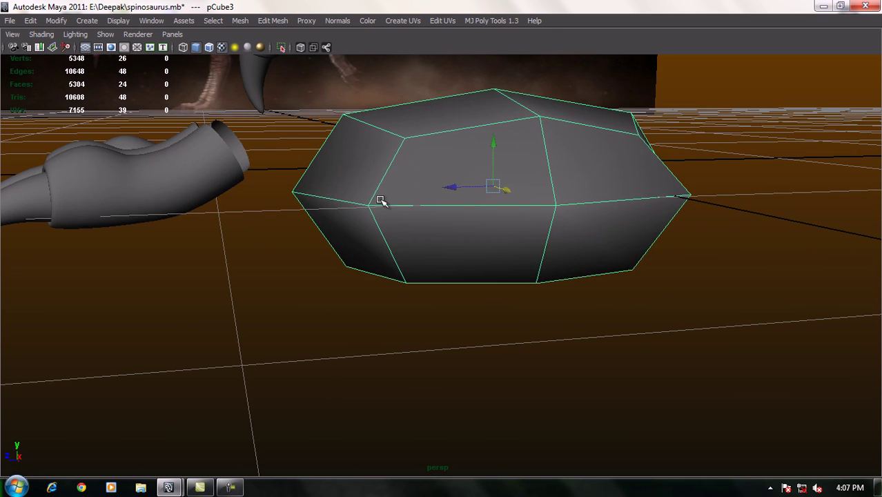
pyautogui.scroll(3, 414, 221)
pyautogui.press('space')
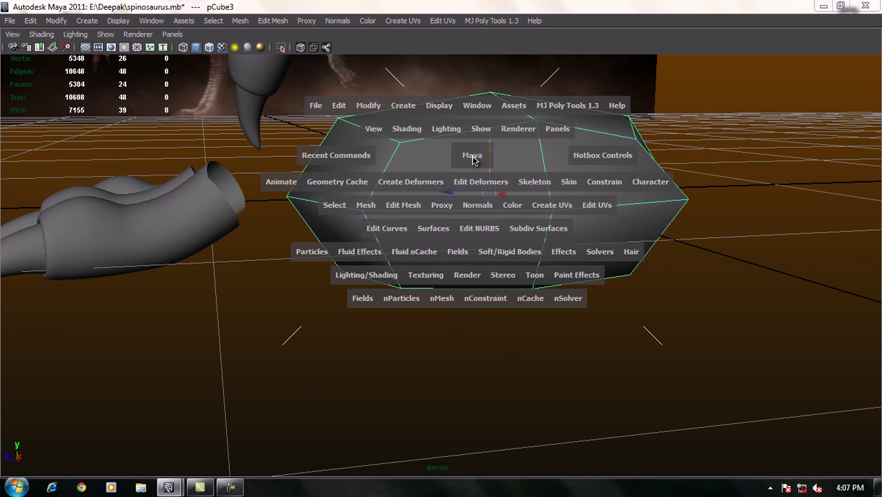
pyautogui.moveTo(472, 153); pyautogui.dragTo(470, 181)
pyautogui.scroll(2, 423, 250)
pyautogui.scroll(3, 455, 259)
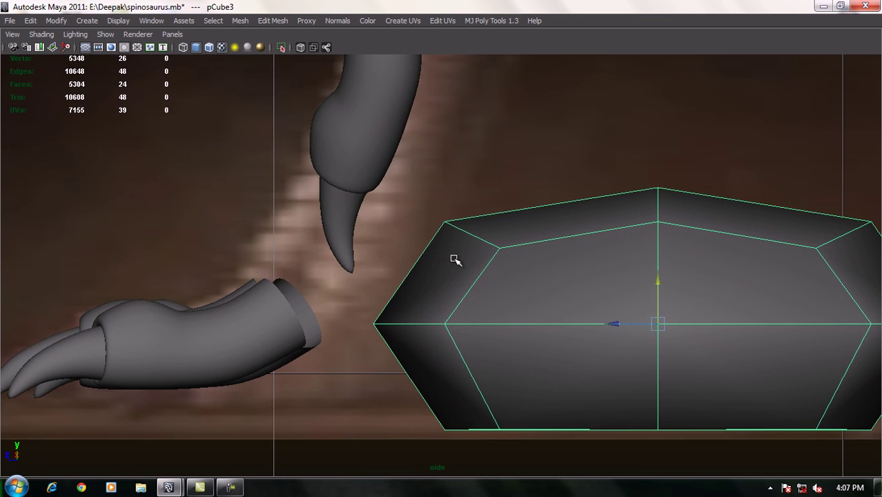
pyautogui.moveTo(656, 322); pyautogui.dragTo(535, 297)
pyautogui.press('e')
pyautogui.press('r')
pyautogui.moveTo(534, 297)
pyautogui.mouseDown()
pyautogui.moveTo(413, 244)
pyautogui.moveTo(359, 231)
pyautogui.mouseUp()
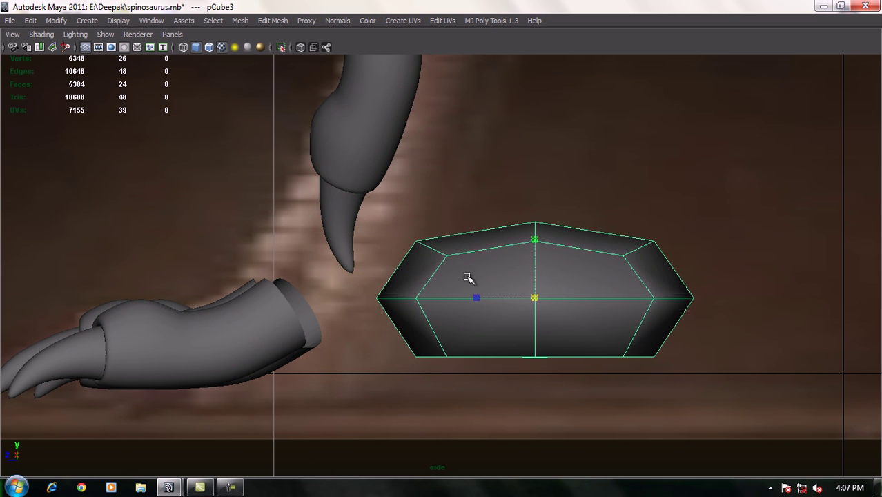
pyautogui.moveTo(535, 296)
pyautogui.mouseDown()
pyautogui.moveTo(531, 304)
pyautogui.moveTo(418, 288)
pyautogui.mouseUp()
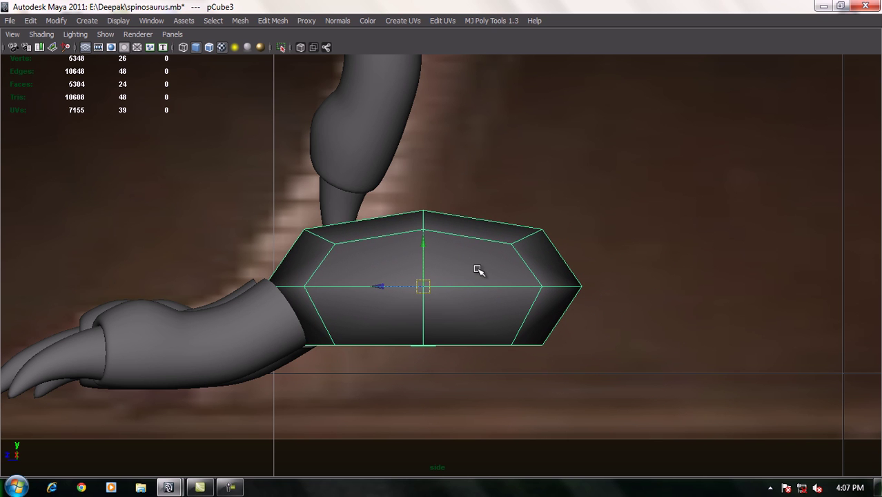
# Tilt the block about 30° and move it up behind the toes, then frame it in perspective.
pyautogui.press('e')
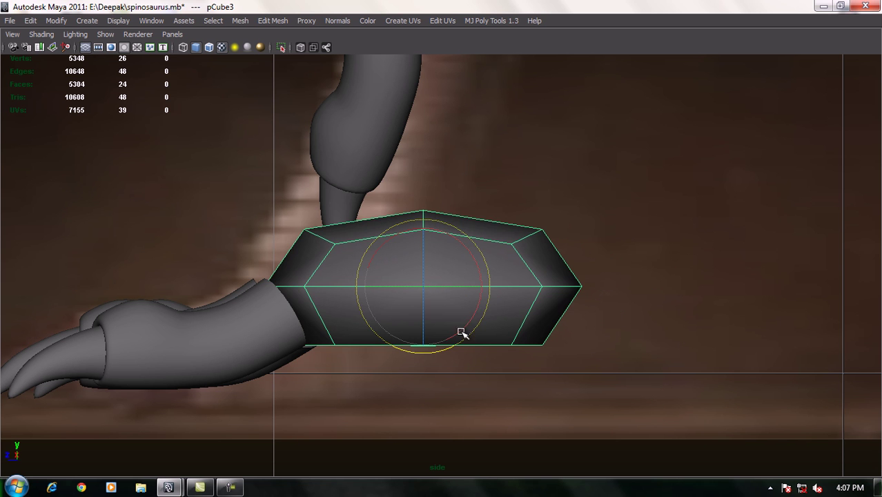
pyautogui.moveTo(450, 338); pyautogui.dragTo(478, 308)
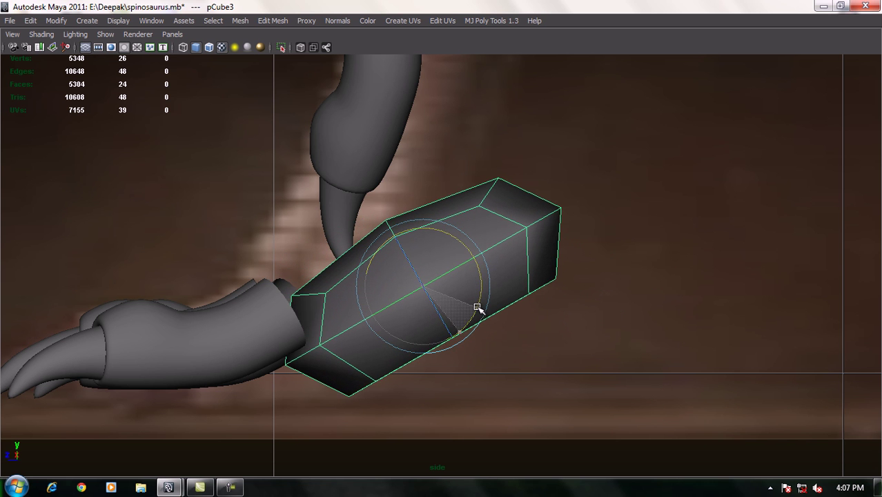
pyautogui.press('w')
pyautogui.moveTo(433, 291)
pyautogui.mouseDown()
pyautogui.moveTo(395, 257)
pyautogui.moveTo(394, 186)
pyautogui.mouseUp()
pyautogui.press('space')
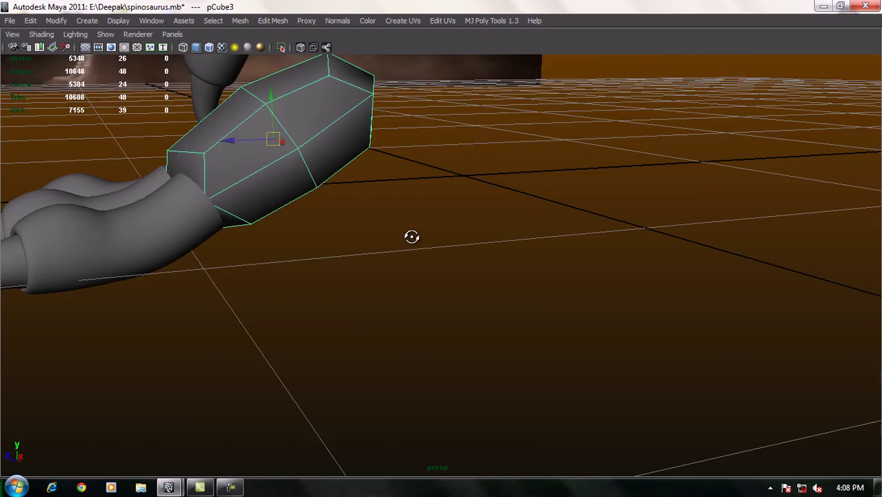
pyautogui.press('f')
pyautogui.moveTo(399, 222)
pyautogui.keyDown('alt'); pyautogui.mouseDown()
pyautogui.moveTo(334, 208)
pyautogui.moveTo(367, 234)
pyautogui.moveTo(408, 249)
pyautogui.moveTo(353, 268)
pyautogui.moveTo(309, 247)
pyautogui.moveTo(339, 234)
pyautogui.moveTo(384, 249)
pyautogui.moveTo(311, 198)
pyautogui.moveTo(305, 205)
pyautogui.moveTo(320, 223)
pyautogui.moveTo(337, 223)
pyautogui.mouseUp(); pyautogui.keyUp('alt')
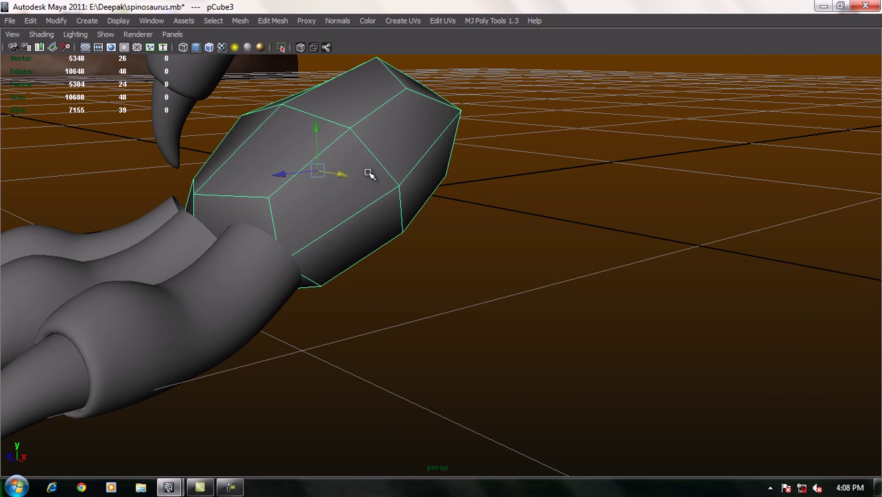
# Delete a front face of the foot block to open a hole toward the toes.
pyautogui.moveTo(362, 181)
pyautogui.keyDown('alt'); pyautogui.mouseDown()
pyautogui.moveTo(399, 197)
pyautogui.moveTo(361, 217)
pyautogui.moveTo(351, 211)
pyautogui.moveTo(330, 247)
pyautogui.moveTo(278, 234)
pyautogui.moveTo(278, 206)
pyautogui.mouseUp(); pyautogui.keyUp('alt')
pyautogui.moveTo(278, 205); pyautogui.dragTo(287, 231, button='right')
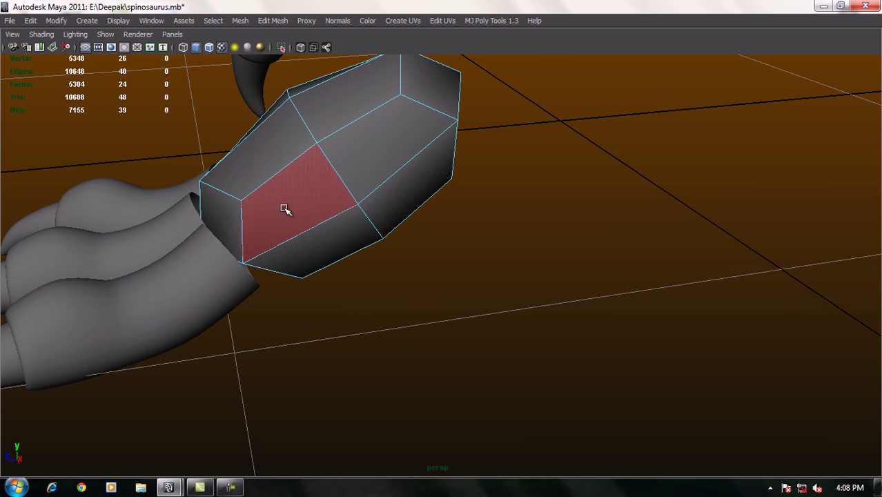
pyautogui.click(286, 207)
pyautogui.press('Delete')
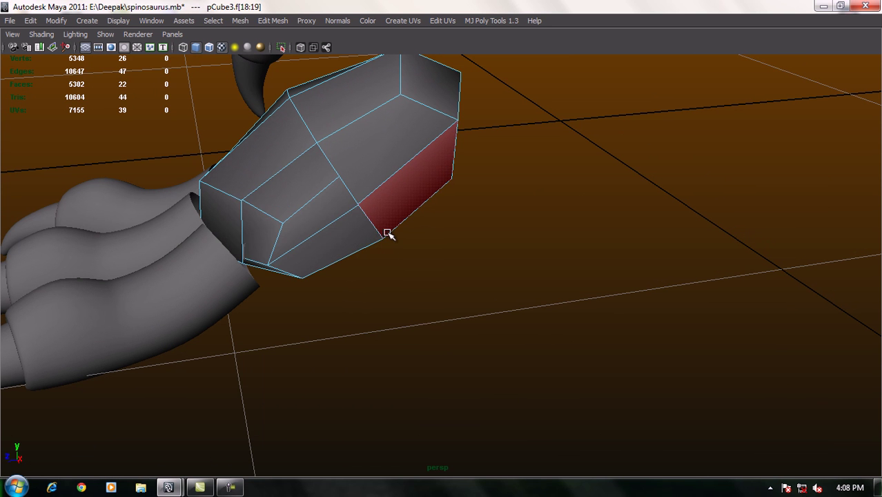
pyautogui.moveTo(278, 235)
pyautogui.keyDown('alt'); pyautogui.mouseDown()
pyautogui.moveTo(309, 249)
pyautogui.moveTo(348, 244)
pyautogui.moveTo(282, 250)
pyautogui.moveTo(278, 239)
pyautogui.moveTo(300, 240)
pyautogui.mouseUp(); pyautogui.keyUp('alt')
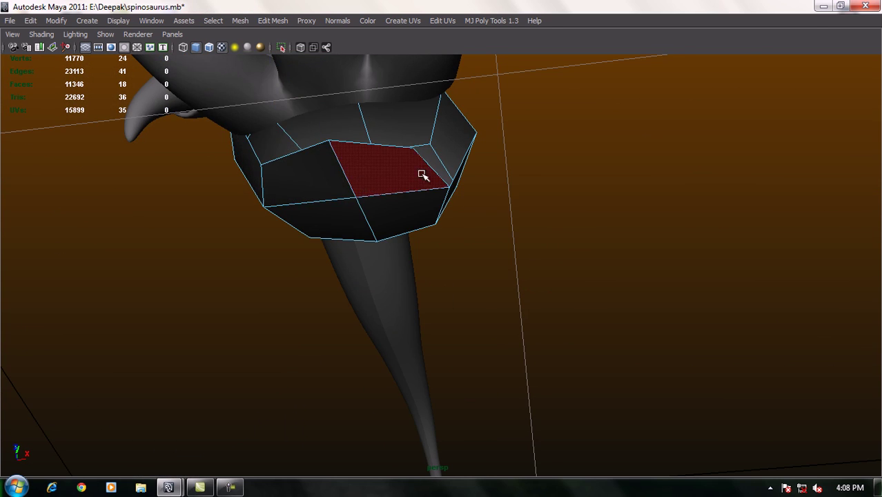
# Select the foot block's rear edge vertices near the toe bases, viewing from below.
pyautogui.moveTo(376, 228)
pyautogui.keyDown('alt'); pyautogui.mouseDown()
pyautogui.moveTo(328, 251)
pyautogui.moveTo(293, 230)
pyautogui.moveTo(392, 249)
pyautogui.moveTo(299, 222)
pyautogui.mouseUp(); pyautogui.keyUp('alt')
pyautogui.moveTo(281, 204); pyautogui.dragTo(297, 240, button='right')
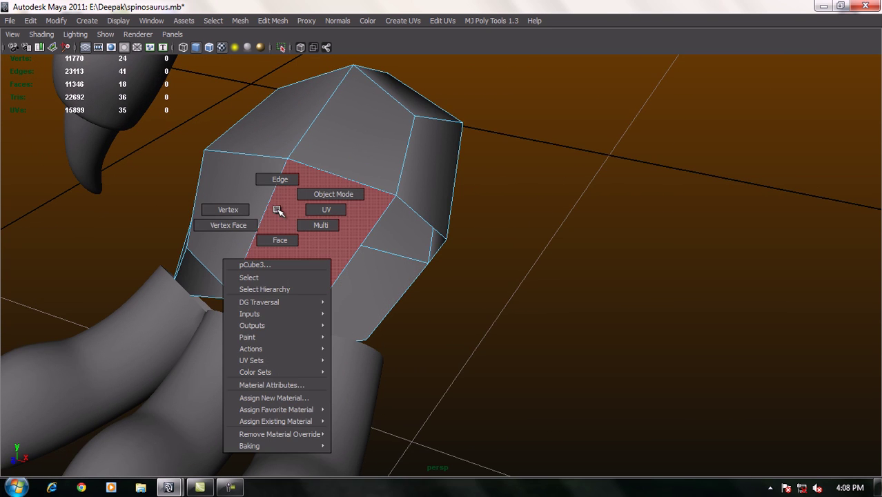
pyautogui.moveTo(297, 241)
pyautogui.keyDown('alt'); pyautogui.mouseDown()
pyautogui.moveTo(367, 250)
pyautogui.moveTo(305, 259)
pyautogui.mouseUp(); pyautogui.keyUp('alt')
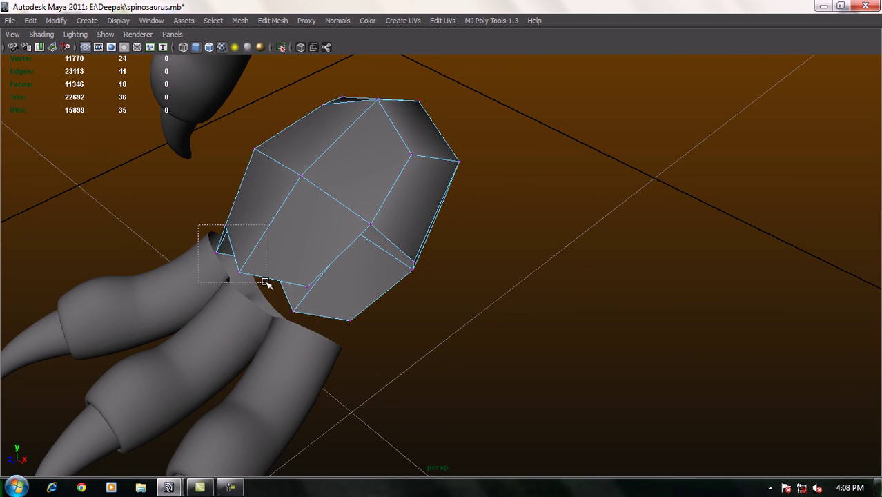
pyautogui.moveTo(397, 297)
pyautogui.keyDown('alt'); pyautogui.mouseDown()
pyautogui.moveTo(331, 292)
pyautogui.moveTo(354, 307)
pyautogui.mouseUp(); pyautogui.keyUp('alt')
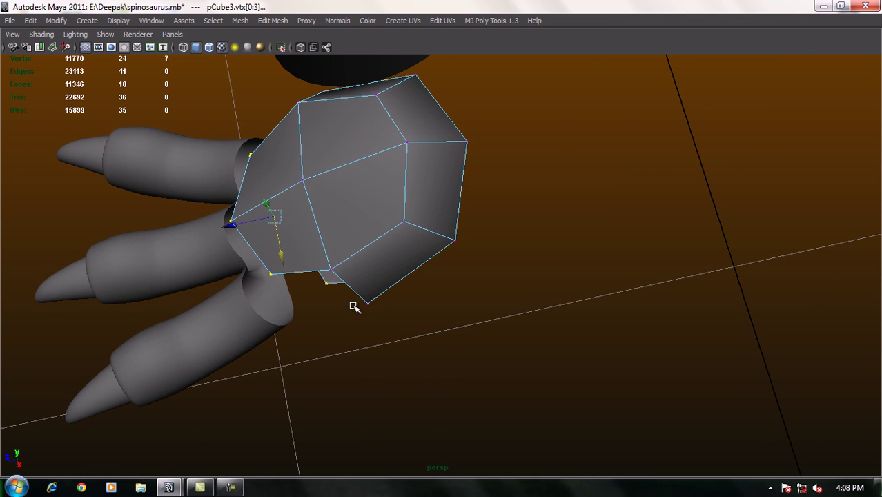
pyautogui.keyDown('shift'); pyautogui.moveTo(322, 265); pyautogui.dragTo(324, 268); pyautogui.keyUp('shift')
pyautogui.moveTo(354, 296)
pyautogui.keyDown('alt'); pyautogui.mouseDown()
pyautogui.moveTo(378, 262)
pyautogui.moveTo(359, 241)
pyautogui.mouseUp(); pyautogui.keyUp('alt')
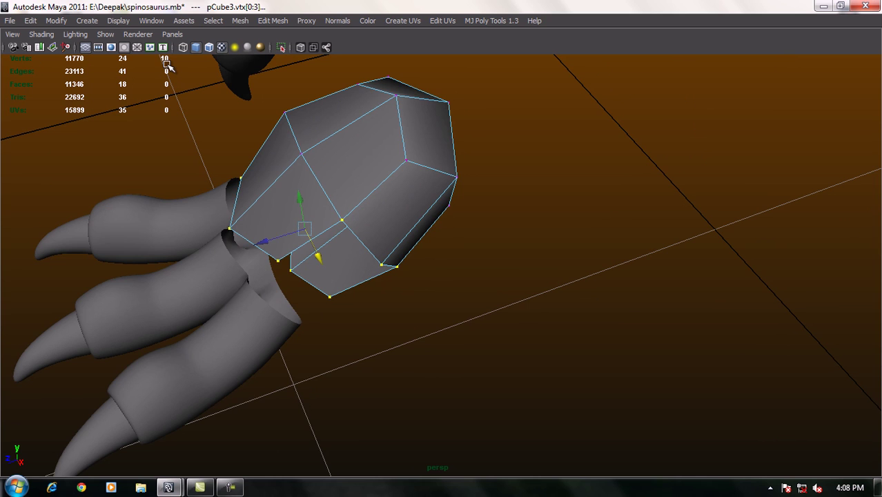
pyautogui.moveTo(234, 197)
pyautogui.keyDown('alt'); pyautogui.mouseDown()
pyautogui.moveTo(207, 99)
pyautogui.moveTo(187, 84)
pyautogui.moveTo(210, 183)
pyautogui.mouseUp(); pyautogui.keyUp('alt')
# Select the toe mesh and marquee-select the vertices at the toes' open ends.
pyautogui.click(225, 266)
pyautogui.keyDown('alt'); pyautogui.moveTo(225, 266); pyautogui.dragTo(244, 262); pyautogui.keyUp('alt')
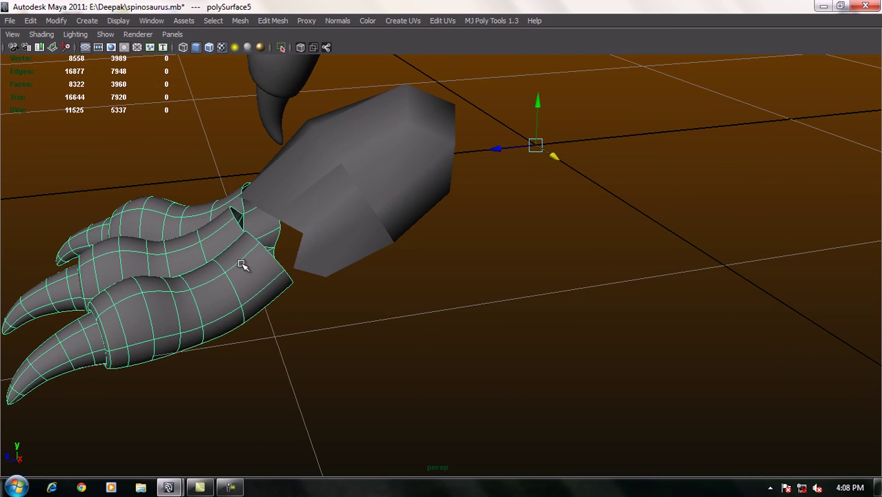
pyautogui.moveTo(244, 262); pyautogui.dragTo(218, 256, button='right')
pyautogui.keyDown('alt'); pyautogui.moveTo(218, 256); pyautogui.dragTo(236, 235); pyautogui.keyUp('alt')
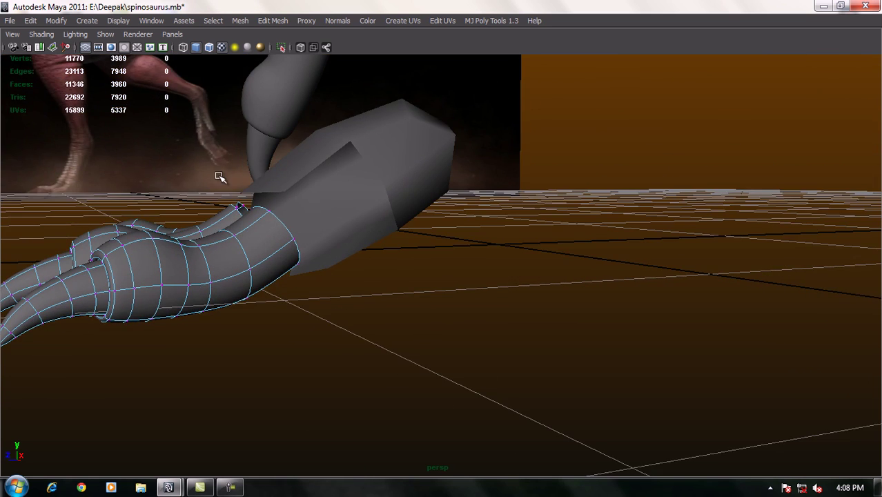
pyautogui.keyDown('alt'); pyautogui.moveTo(220, 177); pyautogui.dragTo(229, 198); pyautogui.keyUp('alt')
pyautogui.moveTo(292, 237); pyautogui.dragTo(293, 237)
pyautogui.moveTo(293, 236)
pyautogui.keyDown('alt'); pyautogui.mouseDown()
pyautogui.moveTo(295, 280)
pyautogui.moveTo(309, 286)
pyautogui.moveTo(299, 263)
pyautogui.moveTo(311, 262)
pyautogui.mouseUp(); pyautogui.keyUp('alt')
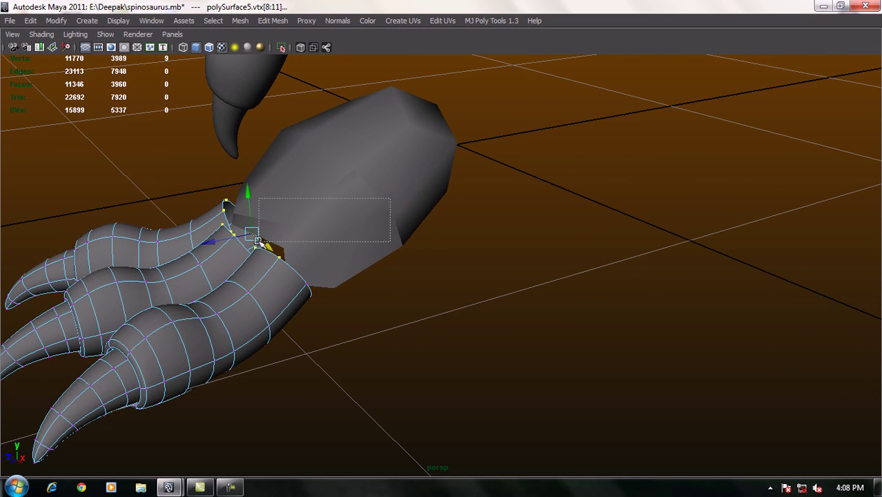
# Turn on the Poly Count heads-up display, check the toe ends, then select the foot block's components.
pyautogui.click(124, 21)
pyautogui.moveTo(147, 53)
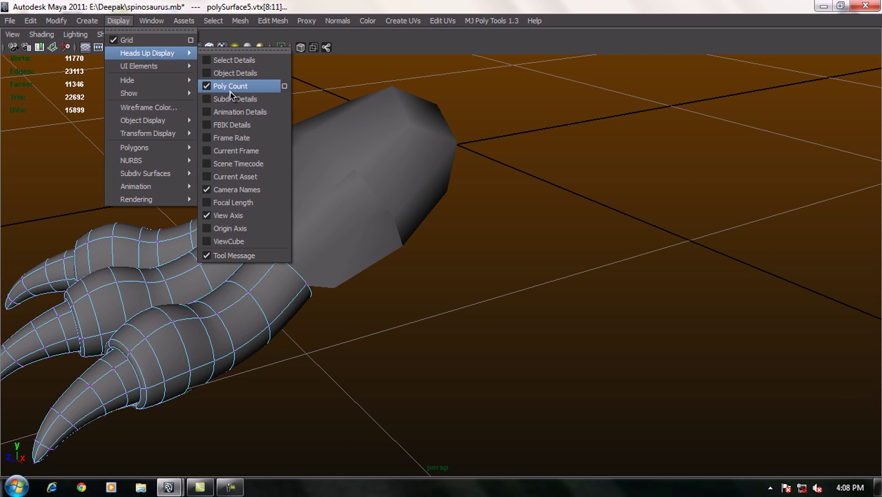
pyautogui.click(230, 88)
pyautogui.keyDown('alt'); pyautogui.moveTo(235, 138); pyautogui.dragTo(311, 169); pyautogui.keyUp('alt')
pyautogui.keyDown('alt'); pyautogui.moveTo(309, 200); pyautogui.dragTo(363, 249); pyautogui.keyUp('alt')
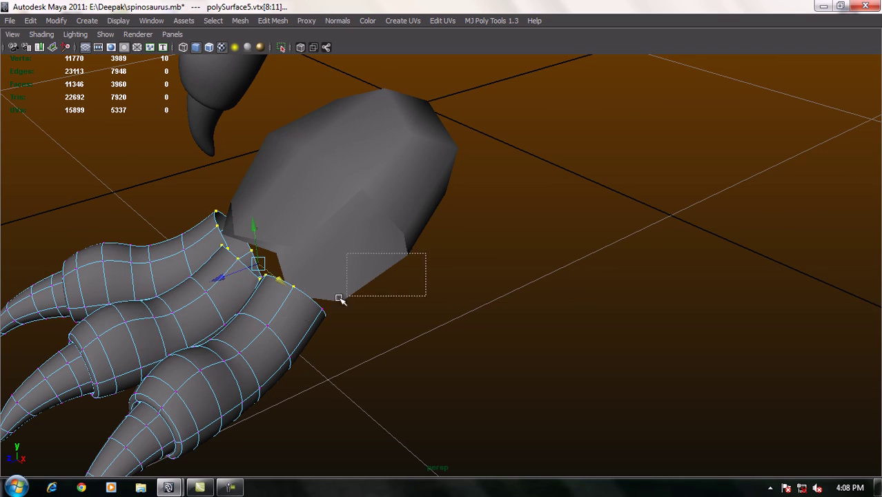
pyautogui.moveTo(300, 323)
pyautogui.keyDown('alt'); pyautogui.mouseDown()
pyautogui.moveTo(321, 309)
pyautogui.moveTo(286, 236)
pyautogui.mouseUp(); pyautogui.keyUp('alt')
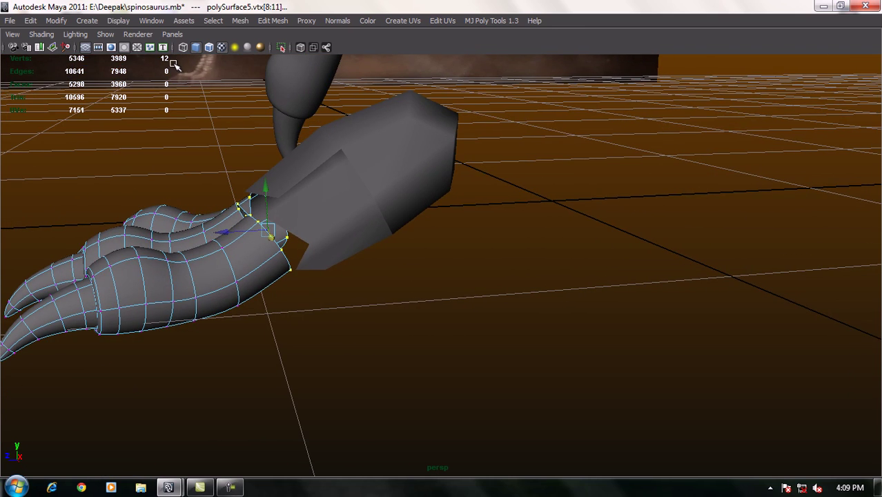
pyautogui.moveTo(244, 169)
pyautogui.keyDown('alt'); pyautogui.mouseDown()
pyautogui.moveTo(196, 162)
pyautogui.moveTo(246, 110)
pyautogui.mouseUp(); pyautogui.keyUp('alt')
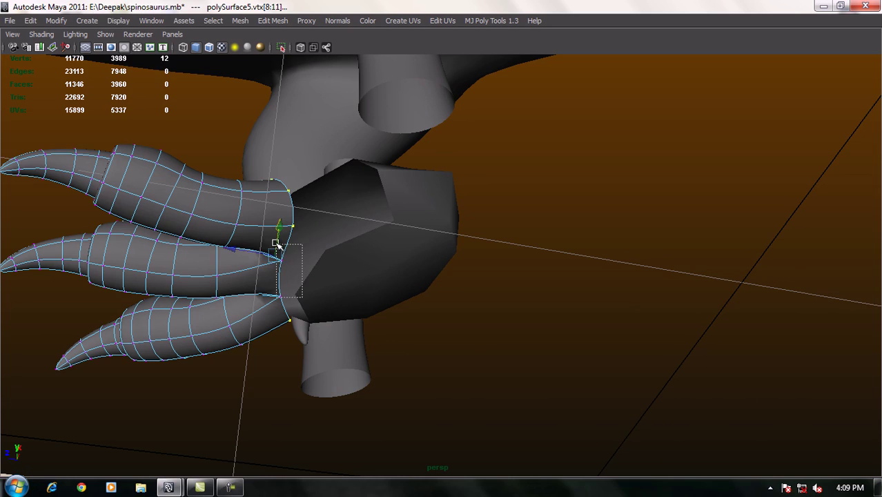
pyautogui.moveTo(261, 246)
pyautogui.keyDown('alt'); pyautogui.mouseDown()
pyautogui.moveTo(275, 311)
pyautogui.moveTo(328, 300)
pyautogui.moveTo(390, 339)
pyautogui.moveTo(360, 331)
pyautogui.mouseUp(); pyautogui.keyUp('alt')
pyautogui.moveTo(209, 148)
pyautogui.keyDown('alt'); pyautogui.mouseDown()
pyautogui.moveTo(374, 156)
pyautogui.moveTo(374, 142)
pyautogui.moveTo(409, 114)
pyautogui.moveTo(399, 102)
pyautogui.moveTo(274, 173)
pyautogui.moveTo(371, 221)
pyautogui.moveTo(314, 171)
pyautogui.mouseUp(); pyautogui.keyUp('alt')
pyautogui.click(370, 221)
pyautogui.moveTo(310, 162); pyautogui.dragTo(293, 195, button='right')
# Delete the foot block's face that faces the toes.
pyautogui.keyDown('alt'); pyautogui.moveTo(294, 195); pyautogui.dragTo(339, 187); pyautogui.keyUp('alt')
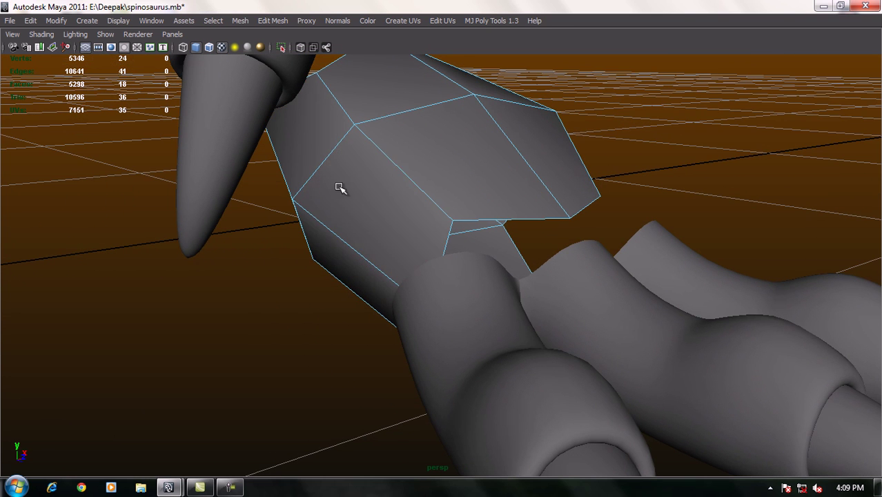
pyautogui.click(371, 193)
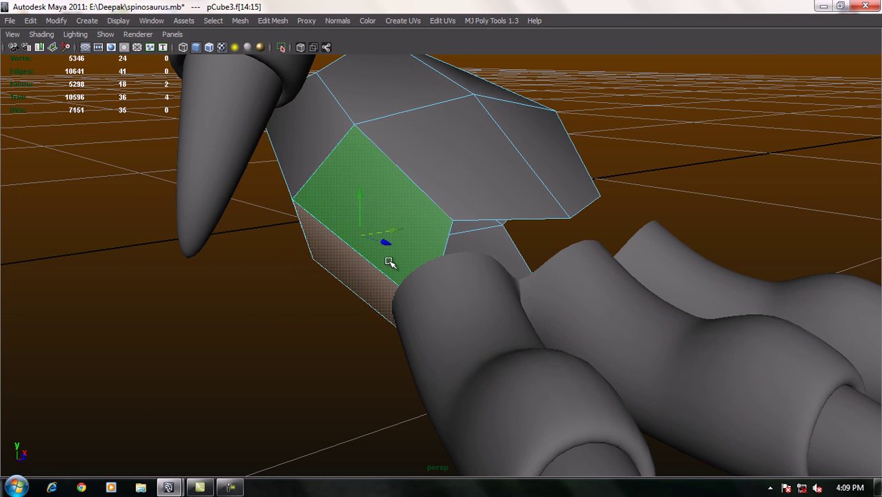
pyautogui.press('Delete')
# Pull the block's open-edge vertices down to wrap over the three toe bases.
pyautogui.moveTo(478, 237)
pyautogui.keyDown('alt'); pyautogui.mouseDown()
pyautogui.moveTo(527, 286)
pyautogui.moveTo(360, 244)
pyautogui.moveTo(315, 244)
pyautogui.mouseUp(); pyautogui.keyUp('alt')
pyautogui.rightClick(389, 180)
pyautogui.moveTo(389, 180); pyautogui.dragTo(339, 179, button='right')
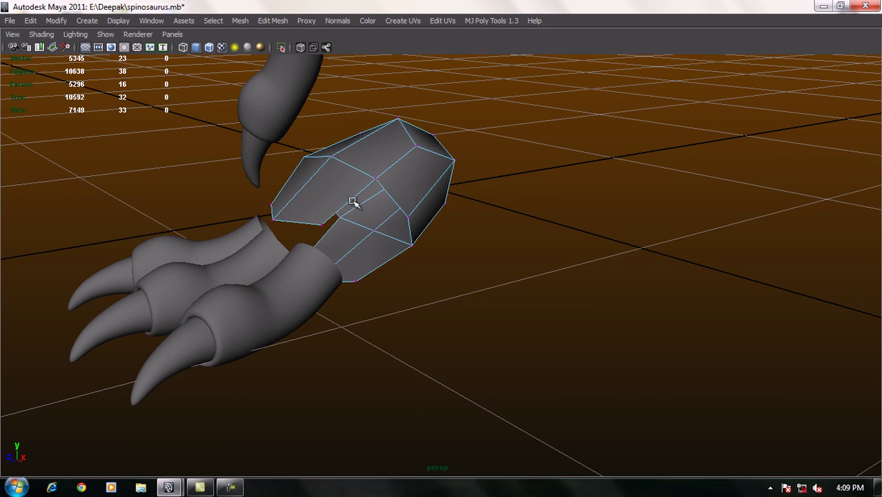
pyautogui.keyDown('alt'); pyautogui.moveTo(354, 202); pyautogui.dragTo(305, 221); pyautogui.keyUp('alt')
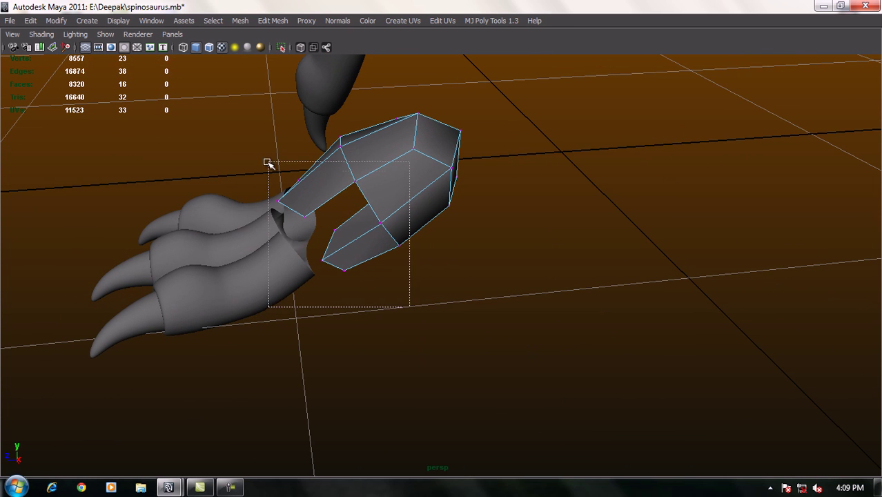
pyautogui.moveTo(262, 168)
pyautogui.keyDown('alt'); pyautogui.mouseDown()
pyautogui.moveTo(369, 199)
pyautogui.moveTo(365, 177)
pyautogui.moveTo(327, 167)
pyautogui.mouseUp(); pyautogui.keyUp('alt')
pyautogui.moveTo(399, 223)
pyautogui.keyDown('alt'); pyautogui.mouseDown()
pyautogui.moveTo(403, 199)
pyautogui.moveTo(507, 184)
pyautogui.moveTo(498, 192)
pyautogui.mouseUp(); pyautogui.keyUp('alt')
pyautogui.moveTo(385, 241)
pyautogui.keyDown('alt'); pyautogui.mouseDown()
pyautogui.moveTo(301, 263)
pyautogui.moveTo(284, 289)
pyautogui.moveTo(401, 323)
pyautogui.moveTo(521, 315)
pyautogui.mouseUp(); pyautogui.keyUp('alt')
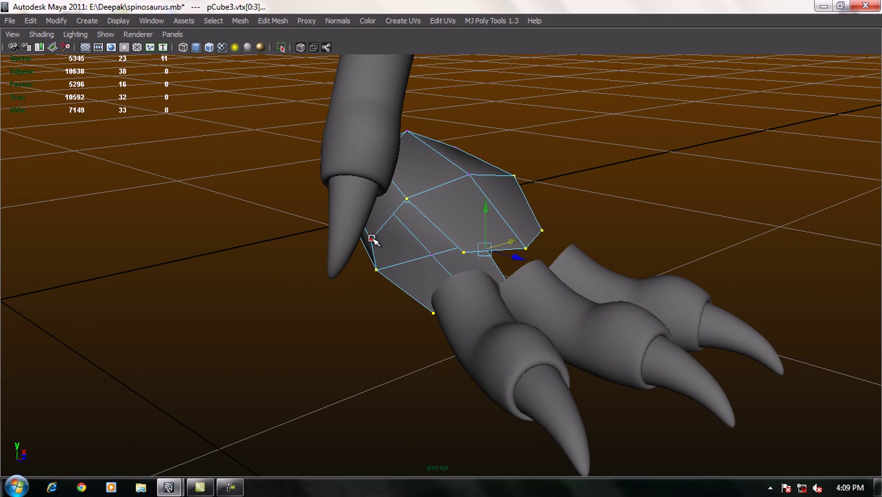
pyautogui.moveTo(469, 263)
pyautogui.keyDown('alt'); pyautogui.mouseDown()
pyautogui.moveTo(445, 240)
pyautogui.moveTo(345, 197)
pyautogui.moveTo(291, 209)
pyautogui.moveTo(291, 185)
pyautogui.moveTo(318, 180)
pyautogui.moveTo(307, 207)
pyautogui.moveTo(330, 249)
pyautogui.moveTo(418, 269)
pyautogui.moveTo(413, 295)
pyautogui.moveTo(364, 251)
pyautogui.moveTo(367, 274)
pyautogui.moveTo(330, 220)
pyautogui.mouseUp(); pyautogui.keyUp('alt')
pyautogui.moveTo(330, 220); pyautogui.dragTo(389, 201, button='right')
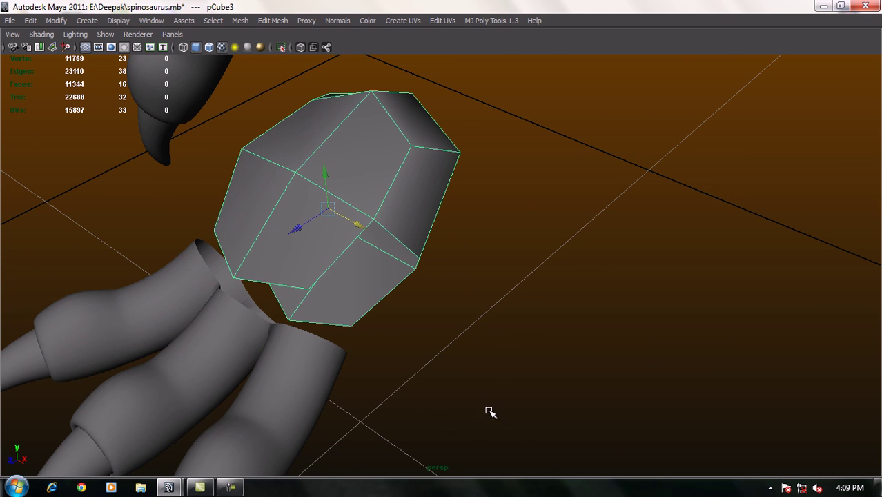
# Combine the foot block and toes into a single mesh with Mesh > Combine.
pyautogui.click(244, 27)
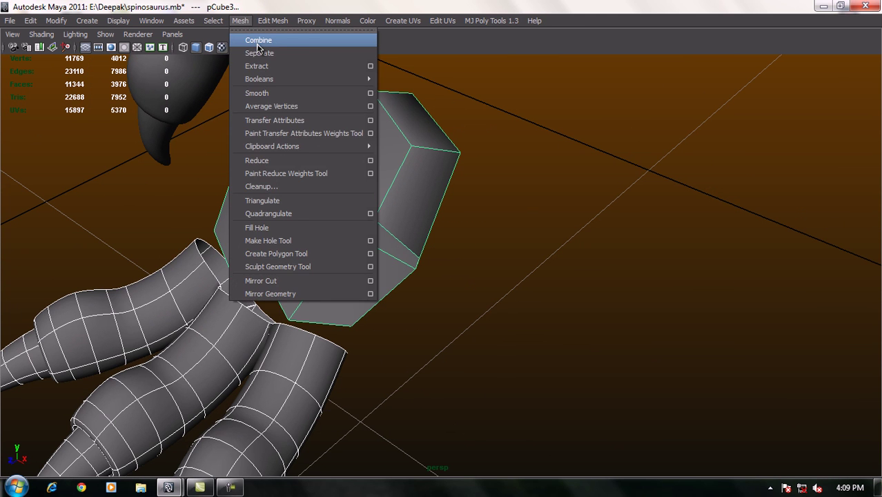
pyautogui.click(252, 35)
pyautogui.moveTo(339, 153)
pyautogui.keyDown('alt'); pyautogui.mouseDown()
pyautogui.moveTo(339, 138)
pyautogui.moveTo(329, 157)
pyautogui.moveTo(279, 158)
pyautogui.moveTo(325, 146)
pyautogui.moveTo(347, 163)
pyautogui.moveTo(314, 171)
pyautogui.moveTo(337, 172)
pyautogui.mouseUp(); pyautogui.keyUp('alt')
# Insert two lengthwise edge loops across the foot block and middle toe.
pyautogui.moveTo(395, 217)
pyautogui.mouseDown(button='right')
pyautogui.moveTo(428, 194)
pyautogui.moveTo(310, 210)
pyautogui.mouseUp(button='right')
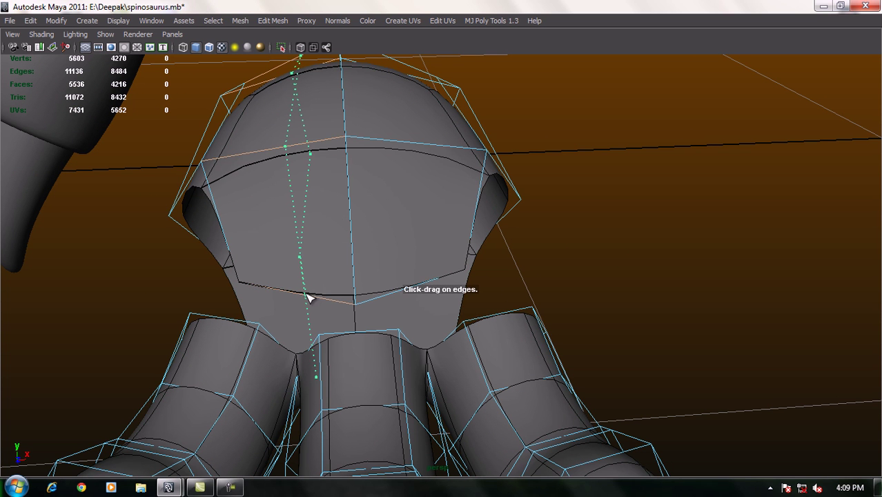
pyautogui.click(311, 298)
pyautogui.moveTo(407, 290); pyautogui.dragTo(407, 290)
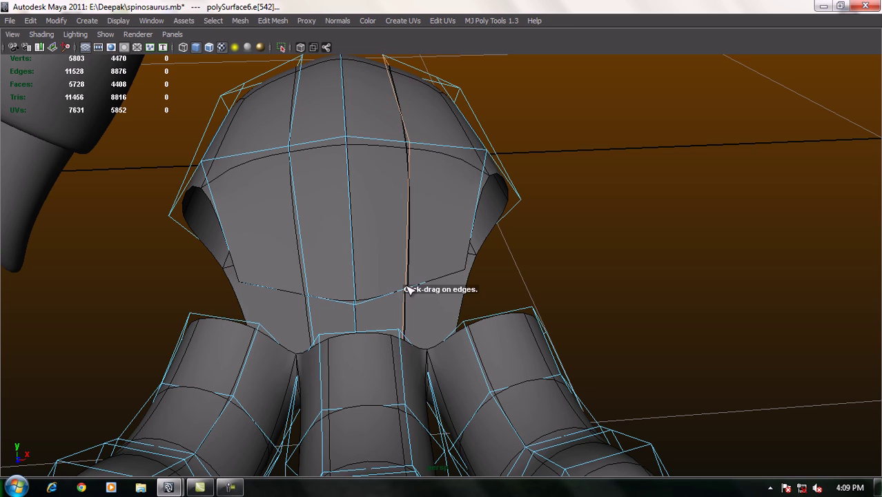
pyautogui.press('w')
pyautogui.scroll(-5, 508, 274)
pyautogui.moveTo(508, 274)
pyautogui.keyDown('alt'); pyautogui.mouseDown()
pyautogui.moveTo(441, 260)
pyautogui.moveTo(410, 244)
pyautogui.moveTo(410, 228)
pyautogui.mouseUp(); pyautogui.keyUp('alt')
pyautogui.scroll(3, 408, 238)
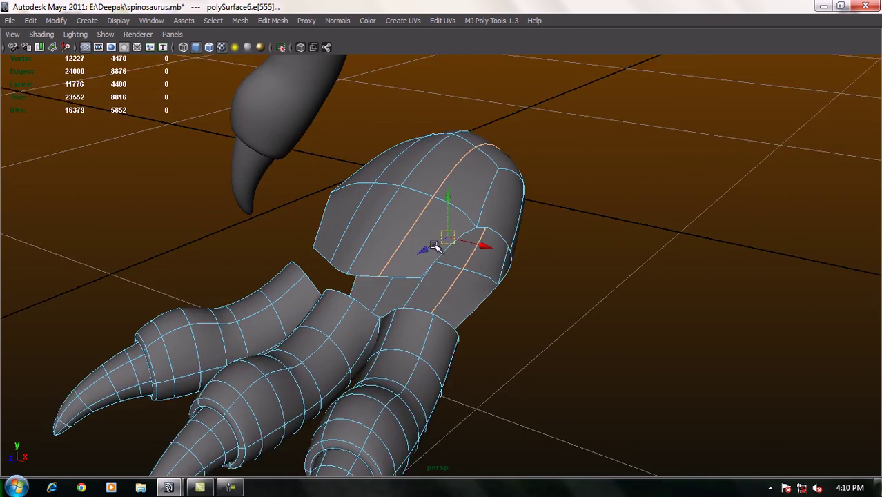
pyautogui.scroll(3, 407, 251)
# Show the combined foot as its low-poly cage and pick a vertex near the new loops.
pyautogui.press('1')
pyautogui.moveTo(412, 249)
pyautogui.keyDown('alt'); pyautogui.mouseDown()
pyautogui.moveTo(388, 250)
pyautogui.moveTo(415, 260)
pyautogui.mouseUp(); pyautogui.keyUp('alt')
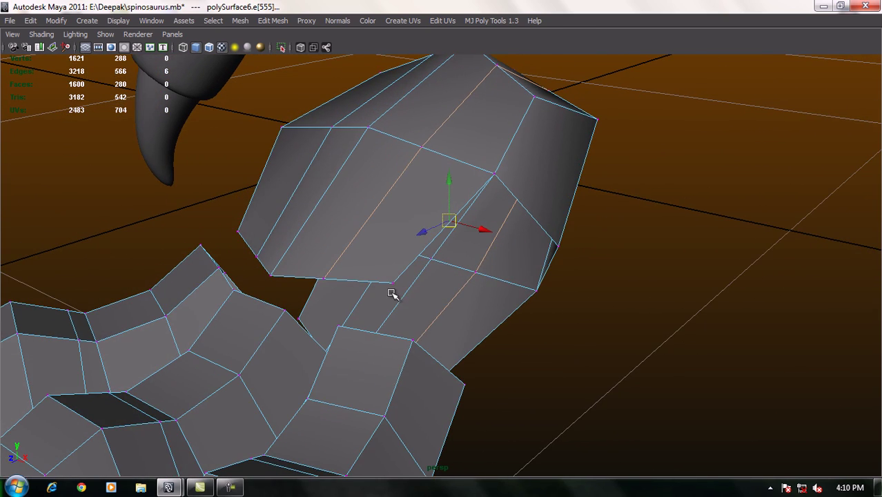
pyautogui.keyDown('alt'); pyautogui.moveTo(419, 318); pyautogui.dragTo(412, 310); pyautogui.keyUp('alt')
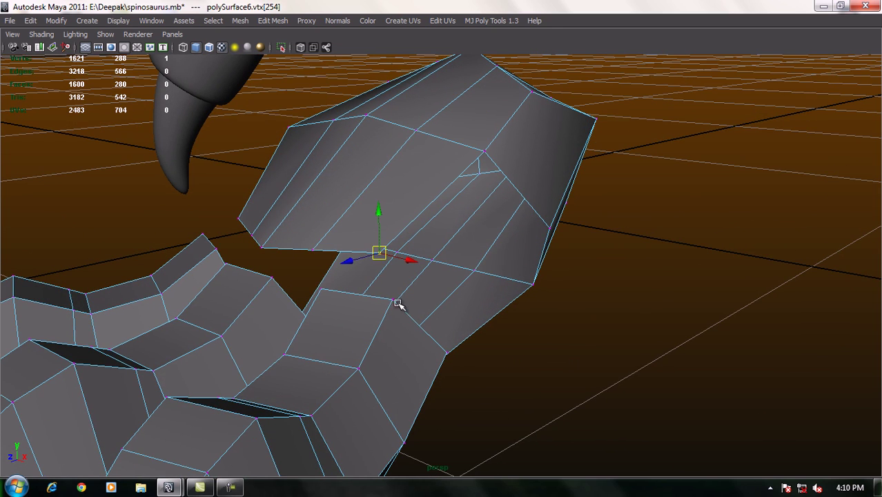
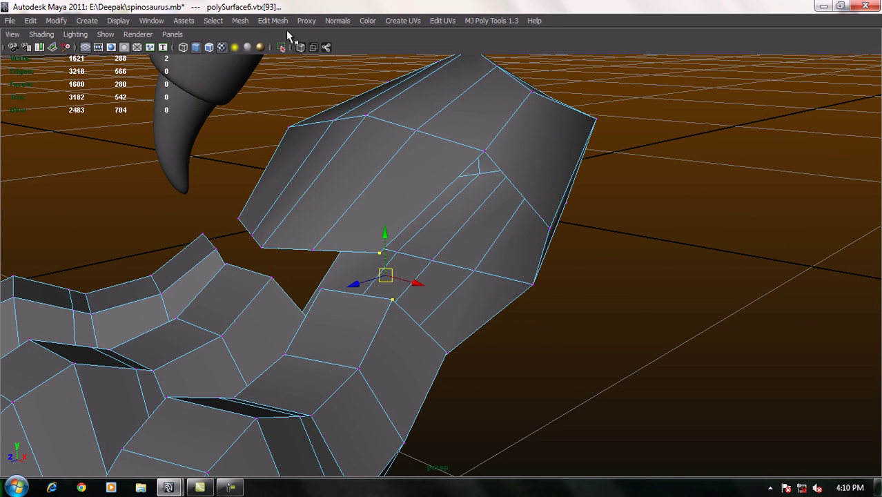
# Extrude the open wrist border edge loop upward toward the forearm, adding 14 faces (1614 total).
pyautogui.moveTo(290, 92)
pyautogui.keyDown('alt'); pyautogui.mouseDown()
pyautogui.moveTo(250, 128)
pyautogui.moveTo(286, 131)
pyautogui.mouseUp(); pyautogui.keyUp('alt')
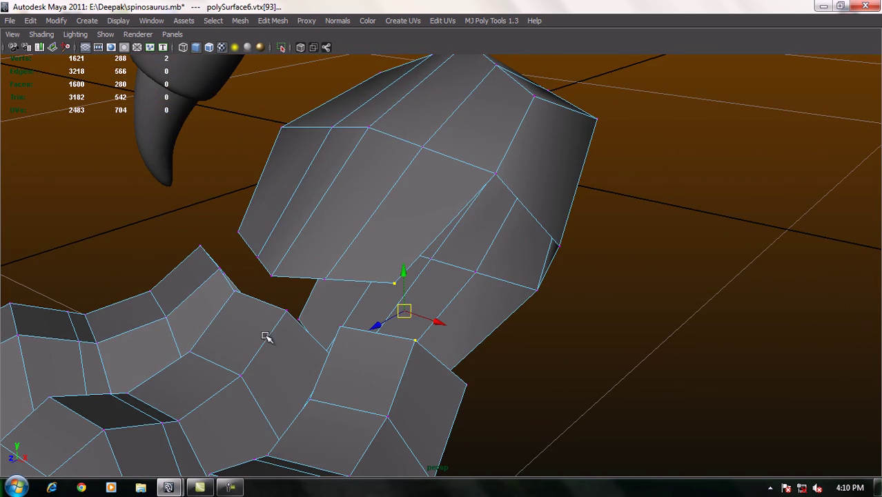
pyautogui.rightClick(265, 336)
pyautogui.click(252, 199)
pyautogui.doubleClick(269, 304)
pyautogui.moveTo(269, 304)
pyautogui.keyDown('alt'); pyautogui.mouseDown()
pyautogui.moveTo(311, 309)
pyautogui.moveTo(272, 298)
pyautogui.moveTo(232, 303)
pyautogui.mouseUp(); pyautogui.keyUp('alt')
pyautogui.keyDown('shift'); pyautogui.rightClick(230, 303); pyautogui.keyUp('shift')
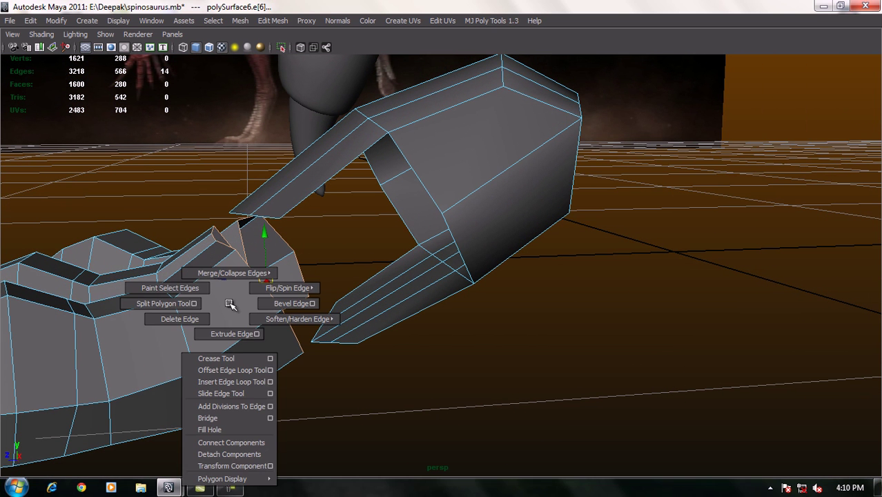
pyautogui.click(223, 333)
pyautogui.moveTo(295, 322)
pyautogui.mouseDown()
pyautogui.moveTo(285, 252)
pyautogui.moveTo(281, 276)
pyautogui.mouseUp()
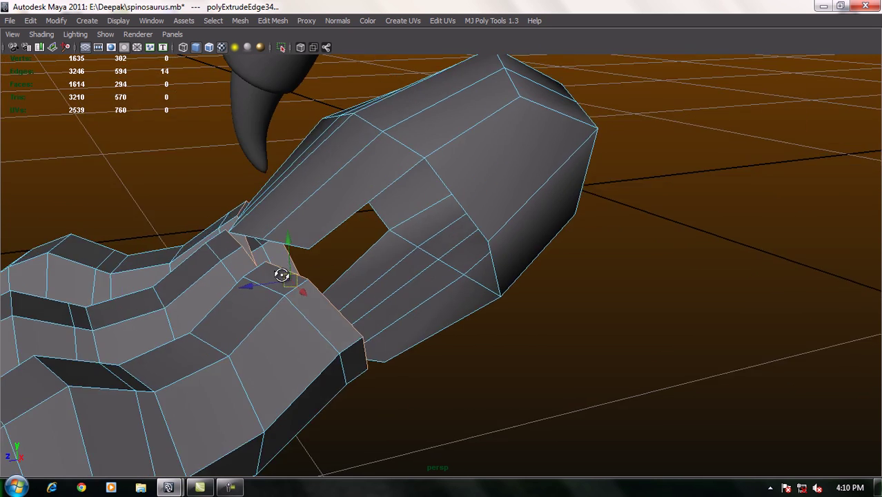
pyautogui.keyDown('alt'); pyautogui.moveTo(282, 276); pyautogui.dragTo(350, 283, button='right'); pyautogui.keyUp('alt')
pyautogui.moveTo(251, 250); pyautogui.dragTo(219, 257, button='right')
pyautogui.moveTo(221, 257)
pyautogui.keyDown('alt'); pyautogui.mouseDown()
pyautogui.moveTo(231, 268)
pyautogui.moveTo(326, 262)
pyautogui.mouseUp(); pyautogui.keyUp('alt')
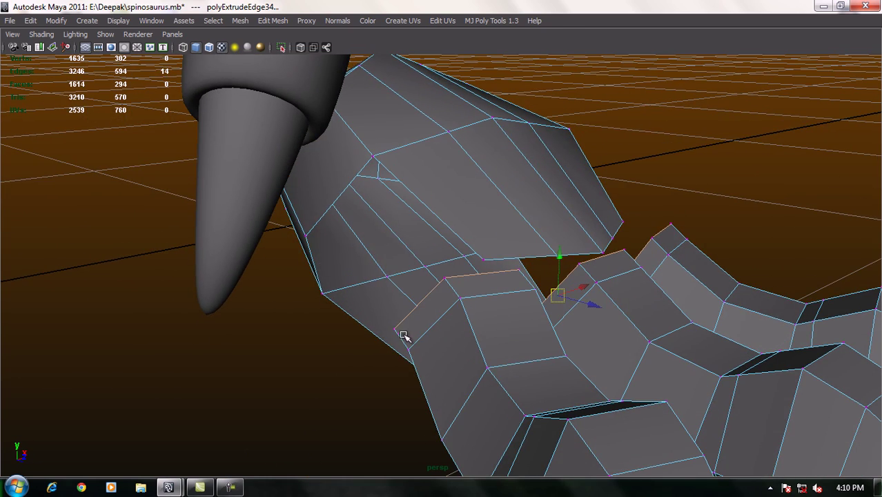
# Merge the first wrist seam vertex with its matching forearm vertex.
pyautogui.click(381, 340)
pyautogui.keyDown('alt'); pyautogui.moveTo(381, 340); pyautogui.dragTo(412, 309); pyautogui.keyUp('alt')
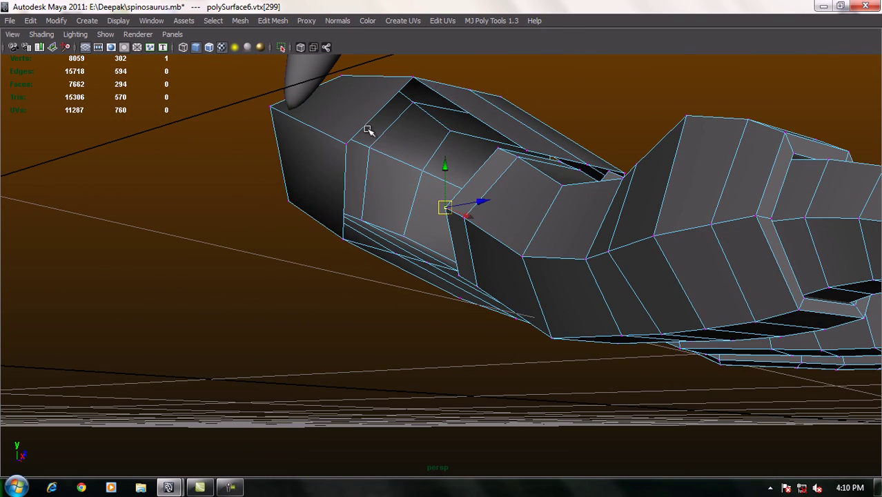
pyautogui.click(348, 144)
pyautogui.moveTo(350, 145)
pyautogui.keyDown('alt'); pyautogui.mouseDown()
pyautogui.moveTo(420, 194)
pyautogui.moveTo(292, 81)
pyautogui.mouseUp(); pyautogui.keyUp('alt')
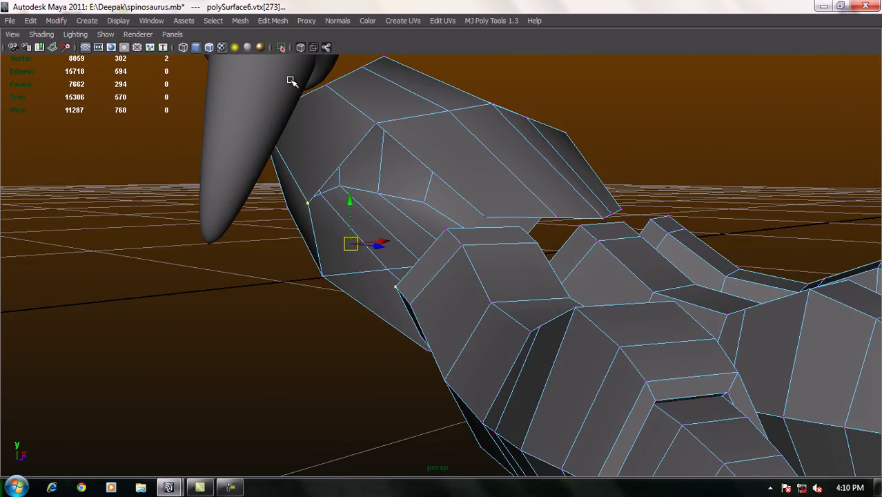
pyautogui.click(272, 21)
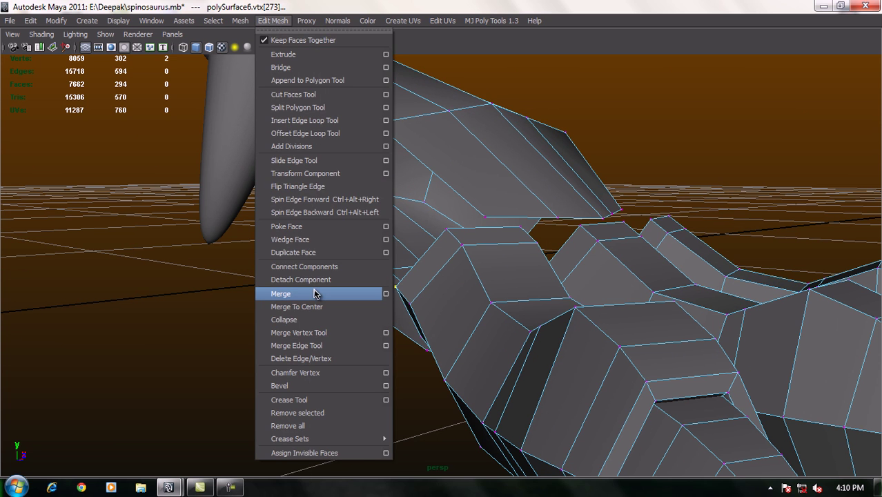
pyautogui.click(316, 293)
pyautogui.moveTo(336, 284)
pyautogui.keyDown('alt'); pyautogui.mouseDown()
pyautogui.moveTo(370, 244)
pyautogui.moveTo(469, 189)
pyautogui.mouseUp(); pyautogui.keyUp('alt')
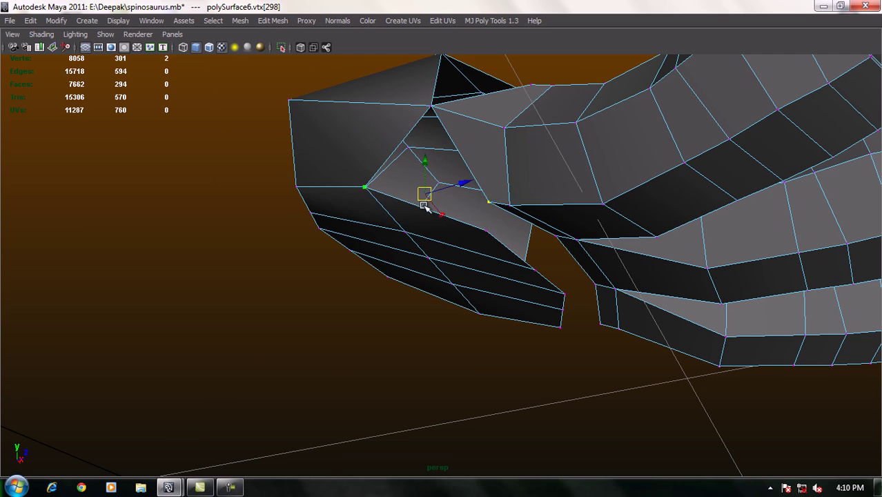
pyautogui.press('g')
pyautogui.moveTo(478, 175)
pyautogui.keyDown('alt'); pyautogui.mouseDown()
pyautogui.moveTo(469, 153)
pyautogui.moveTo(522, 199)
pyautogui.moveTo(521, 252)
pyautogui.moveTo(509, 269)
pyautogui.mouseUp(); pyautogui.keyUp('alt')
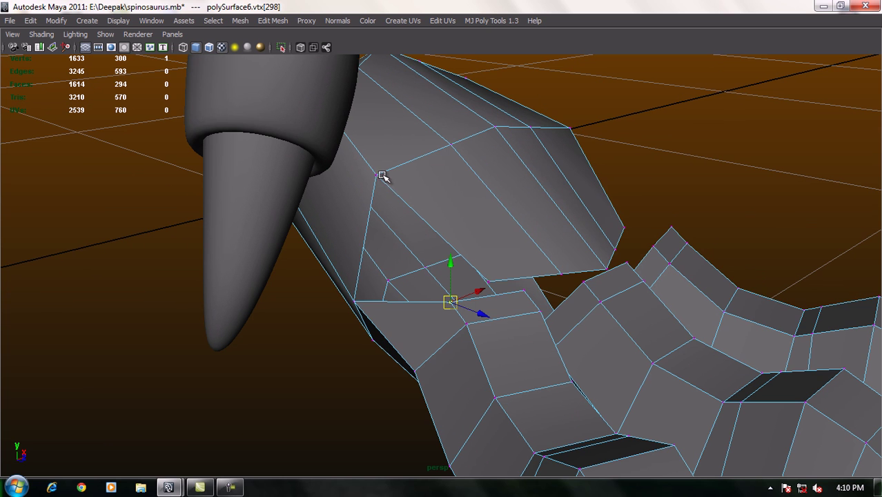
# Weld the next wrist vertex to its matching partner.
pyautogui.press('F8')
pyautogui.press('F8')
pyautogui.moveTo(496, 225)
pyautogui.keyDown('alt'); pyautogui.mouseDown()
pyautogui.moveTo(468, 232)
pyautogui.moveTo(295, 228)
pyautogui.moveTo(287, 272)
pyautogui.mouseUp(); pyautogui.keyUp('alt')
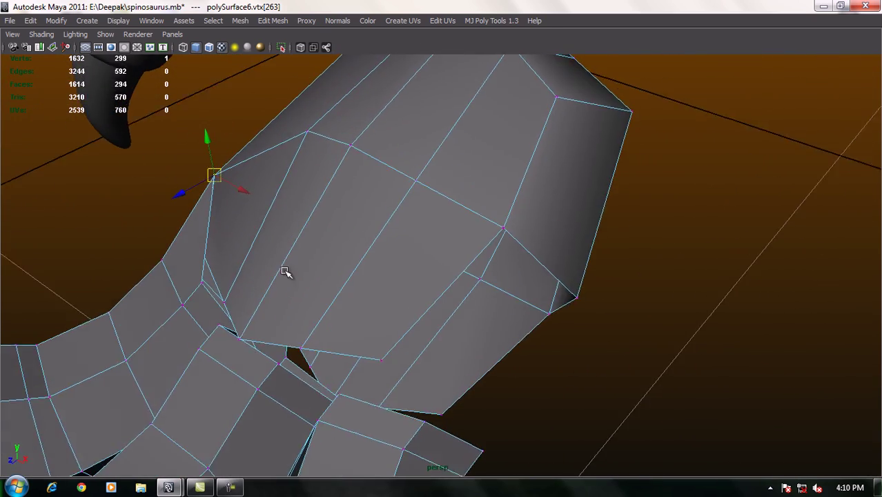
pyautogui.scroll(2, 296, 273)
pyautogui.scroll(2, 331, 266)
pyautogui.moveTo(353, 256)
pyautogui.keyDown('alt'); pyautogui.mouseDown()
pyautogui.moveTo(378, 217)
pyautogui.moveTo(368, 226)
pyautogui.moveTo(327, 219)
pyautogui.moveTo(319, 193)
pyautogui.moveTo(363, 174)
pyautogui.mouseUp(); pyautogui.keyUp('alt')
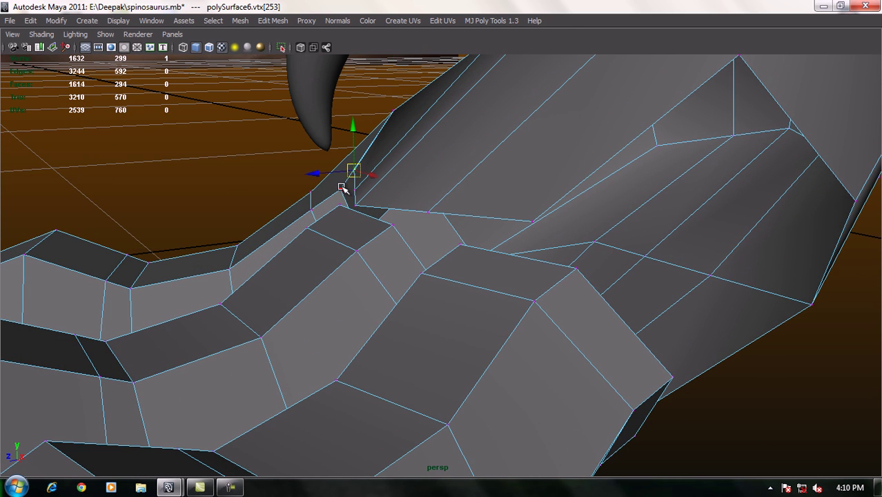
pyautogui.moveTo(393, 217)
pyautogui.keyDown('alt'); pyautogui.mouseDown()
pyautogui.moveTo(635, 288)
pyautogui.moveTo(587, 273)
pyautogui.mouseUp(); pyautogui.keyUp('alt')
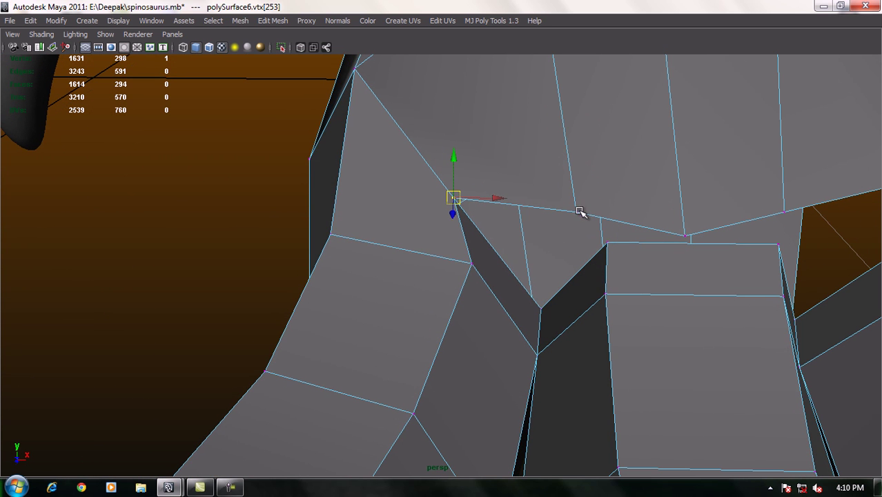
pyautogui.click(577, 211)
pyautogui.keyDown('shift'); pyautogui.click(539, 308); pyautogui.keyUp('shift')
pyautogui.press('m')
pyautogui.moveTo(574, 298)
pyautogui.keyDown('alt'); pyautogui.mouseDown()
pyautogui.moveTo(634, 316)
pyautogui.moveTo(566, 291)
pyautogui.moveTo(579, 268)
pyautogui.moveTo(565, 231)
pyautogui.moveTo(583, 238)
pyautogui.moveTo(631, 191)
pyautogui.moveTo(569, 211)
pyautogui.moveTo(643, 199)
pyautogui.mouseUp(); pyautogui.keyUp('alt')
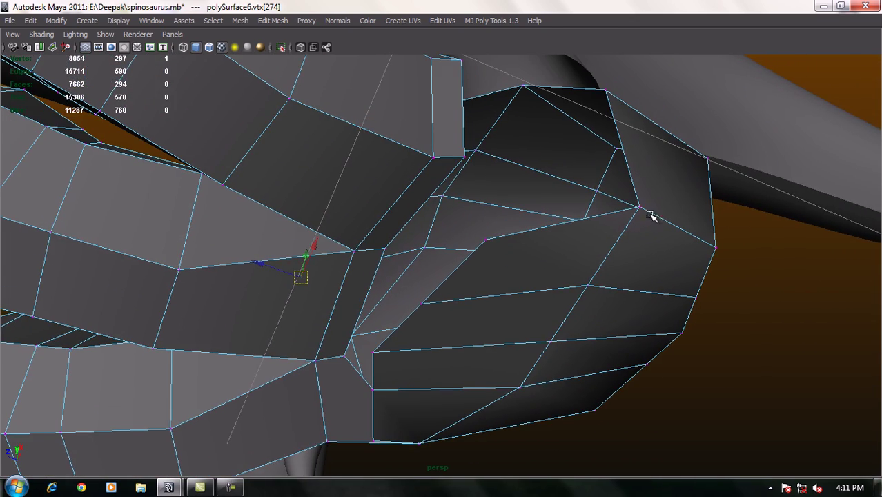
# Snap and merge two more seam vertex pairs across the wrist.
pyautogui.click(639, 206)
pyautogui.moveTo(466, 158)
pyautogui.mouseDown()
pyautogui.moveTo(532, 187)
pyautogui.moveTo(623, 195)
pyautogui.mouseUp()
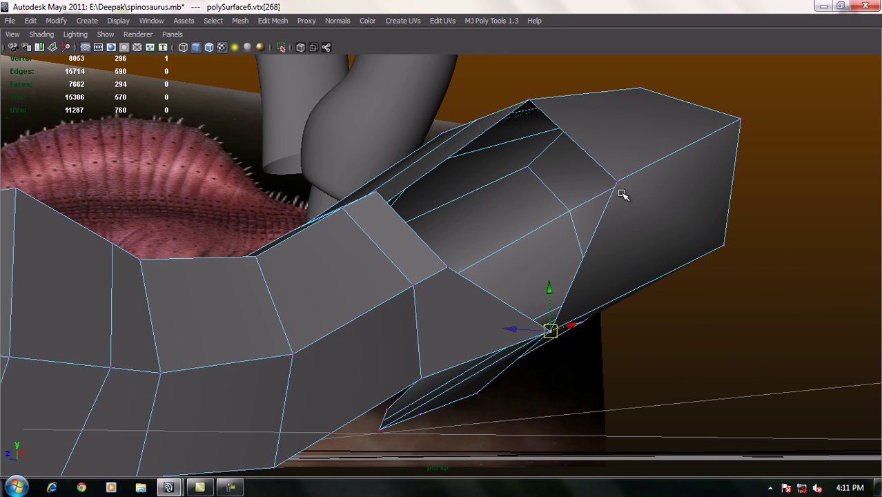
pyautogui.click(616, 183)
pyautogui.keyDown('shift'); pyautogui.click(447, 267); pyautogui.keyUp('shift')
pyautogui.keyDown('shift'); pyautogui.moveTo(514, 263); pyautogui.dragTo(475, 232, button='right'); pyautogui.keyUp('shift')
pyautogui.keyDown('alt'); pyautogui.moveTo(475, 232); pyautogui.dragTo(534, 265); pyautogui.keyUp('alt')
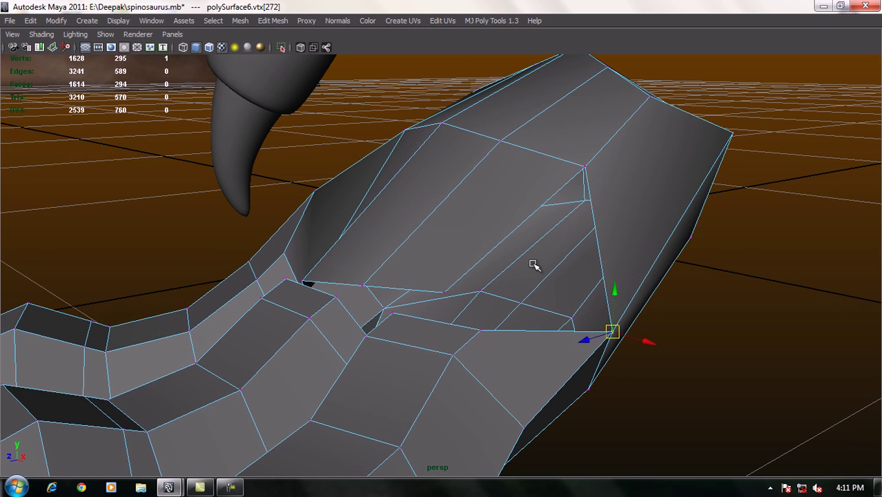
# Merge the remaining three seam vertex pairs under the palm, leaving 292 vertices.
pyautogui.click(585, 169)
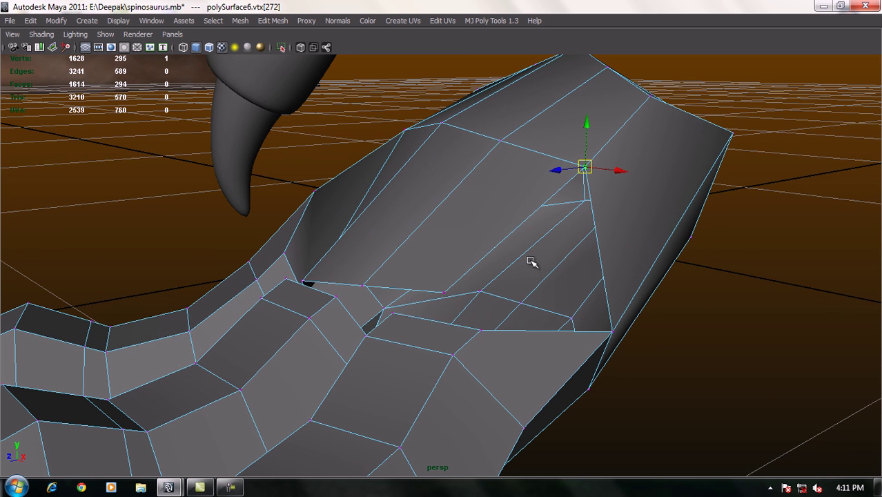
pyautogui.keyDown('shift'); pyautogui.click(482, 330); pyautogui.keyUp('shift')
pyautogui.keyDown('shift'); pyautogui.moveTo(541, 312); pyautogui.dragTo(522, 302, button='right'); pyautogui.keyUp('shift')
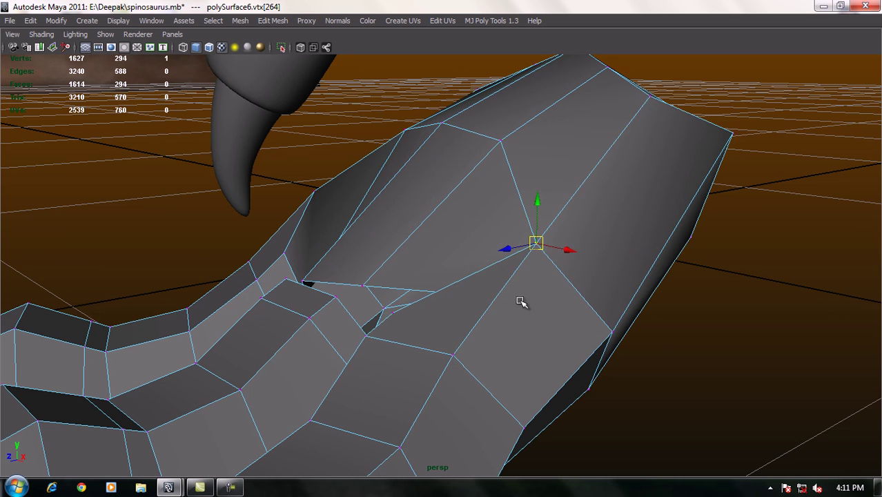
pyautogui.keyDown('alt'); pyautogui.moveTo(522, 301); pyautogui.dragTo(564, 304); pyautogui.keyUp('alt')
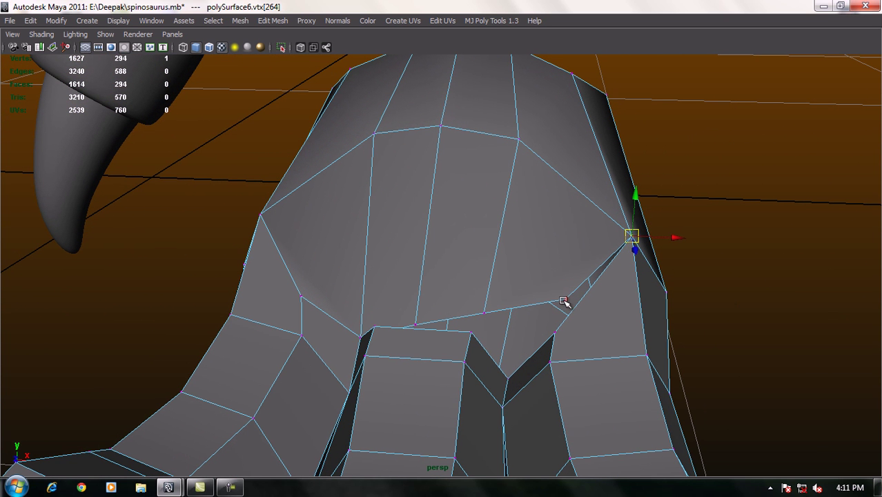
pyautogui.click(562, 301)
pyautogui.keyDown('shift'); pyautogui.click(554, 333); pyautogui.keyUp('shift')
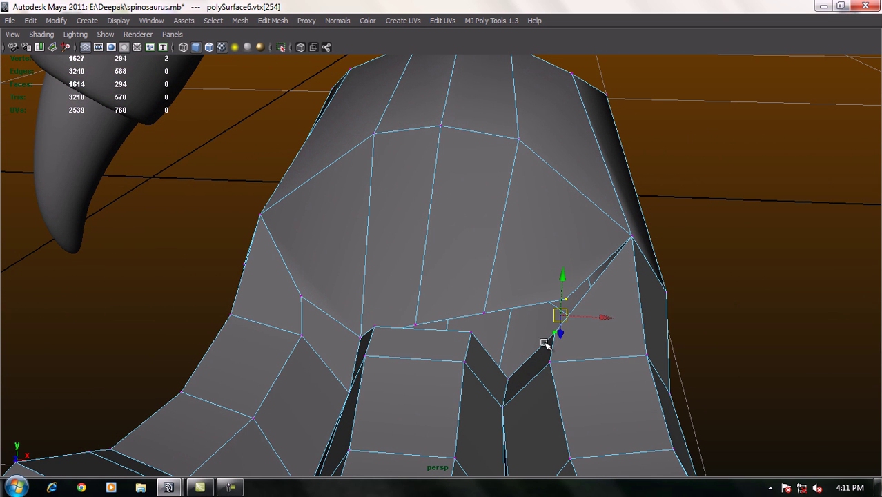
pyautogui.keyDown('shift'); pyautogui.moveTo(543, 319); pyautogui.dragTo(500, 292, button='right'); pyautogui.keyUp('shift')
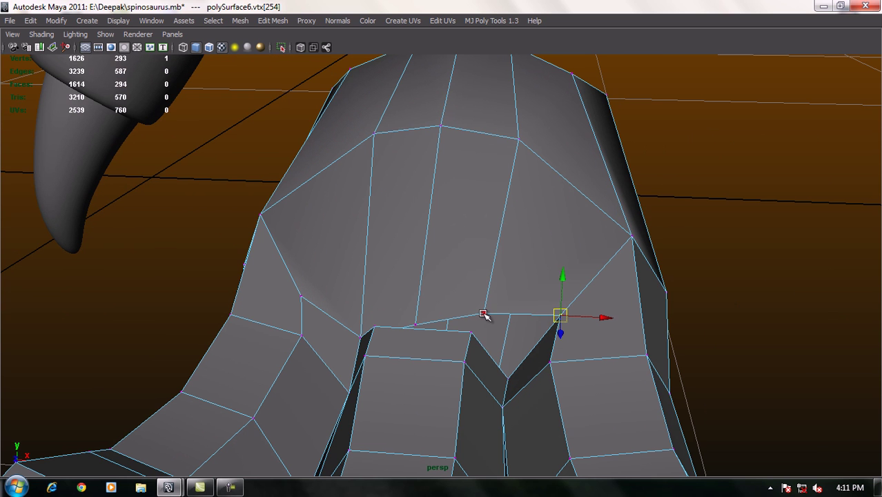
pyautogui.click(483, 314)
pyautogui.keyDown('shift'); pyautogui.click(508, 377); pyautogui.keyUp('shift')
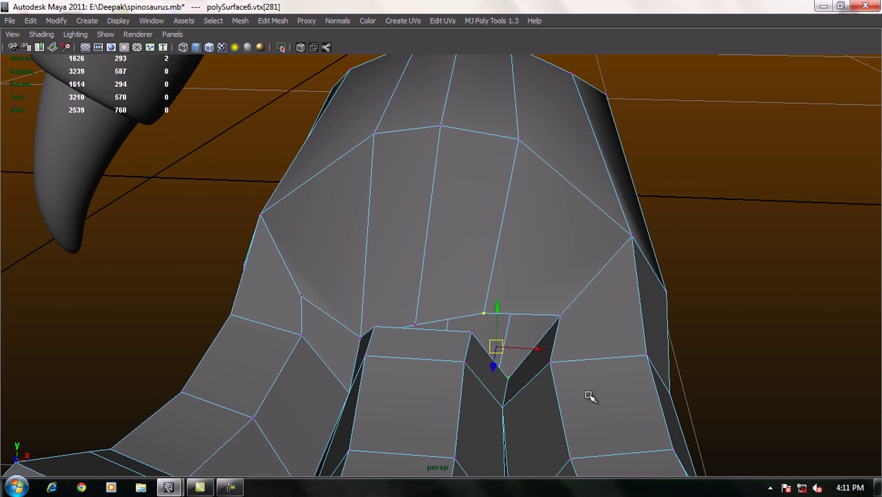
pyautogui.keyDown('shift'); pyautogui.moveTo(592, 380); pyautogui.dragTo(576, 371, button='right'); pyautogui.keyUp('shift')
pyautogui.moveTo(584, 390)
pyautogui.keyDown('alt'); pyautogui.mouseDown()
pyautogui.moveTo(552, 344)
pyautogui.moveTo(584, 335)
pyautogui.moveTo(570, 218)
pyautogui.moveTo(556, 258)
pyautogui.moveTo(470, 233)
pyautogui.moveTo(427, 262)
pyautogui.mouseUp(); pyautogui.keyUp('alt')
# Merge a vertex pair on the palm seam.
pyautogui.keyDown('alt'); pyautogui.moveTo(427, 261); pyautogui.dragTo(485, 308, button='right'); pyautogui.keyUp('alt')
pyautogui.moveTo(485, 308)
pyautogui.keyDown('alt'); pyautogui.mouseDown()
pyautogui.moveTo(482, 296)
pyautogui.moveTo(468, 298)
pyautogui.mouseUp(); pyautogui.keyUp('alt')
pyautogui.click(283, 301)
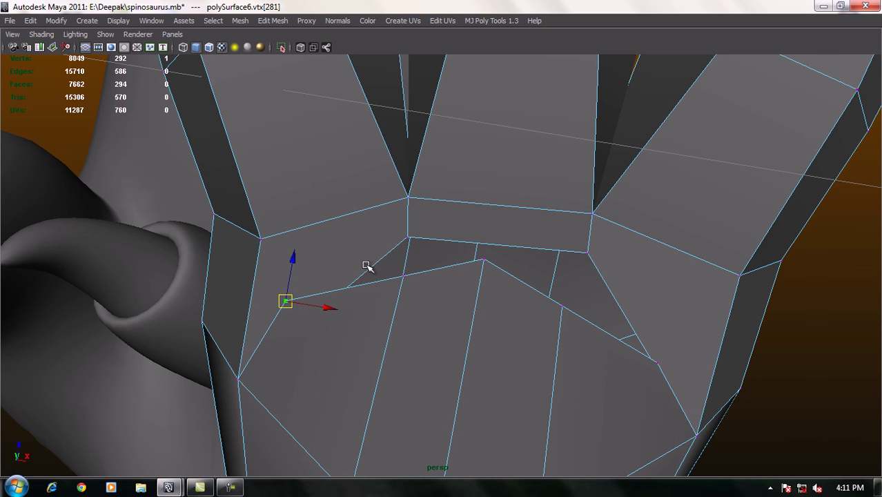
pyautogui.keyDown('shift'); pyautogui.click(406, 239); pyautogui.keyUp('shift')
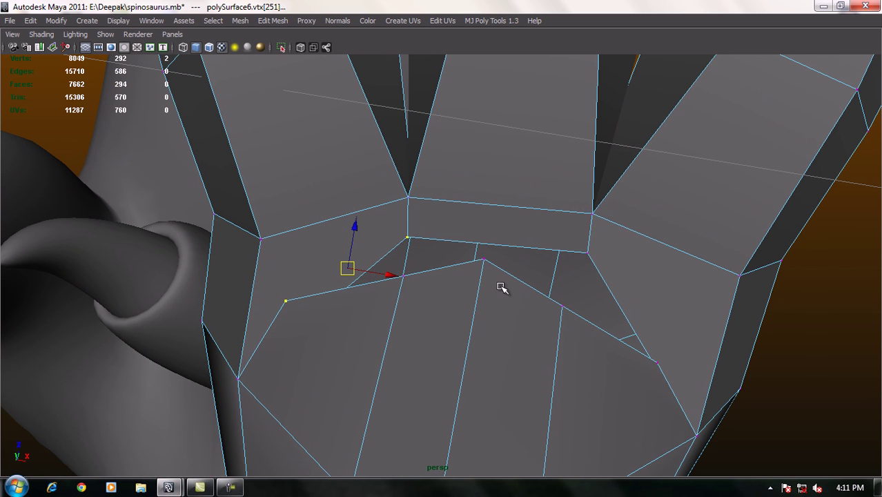
pyautogui.keyDown('shift'); pyautogui.moveTo(511, 300); pyautogui.dragTo(582, 306, button='right'); pyautogui.keyUp('shift')
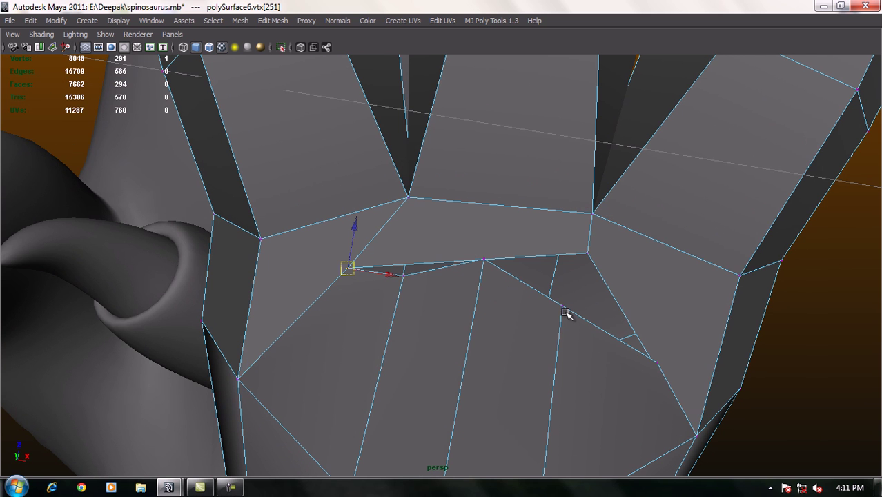
# Try merging and sliding another palm vertex pair, then undo those changes.
pyautogui.click(562, 306)
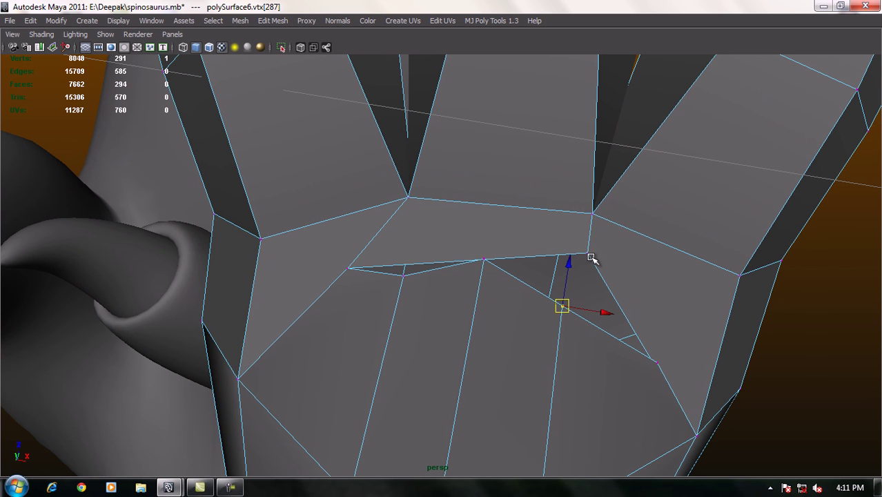
pyautogui.keyDown('shift'); pyautogui.click(586, 254); pyautogui.keyUp('shift')
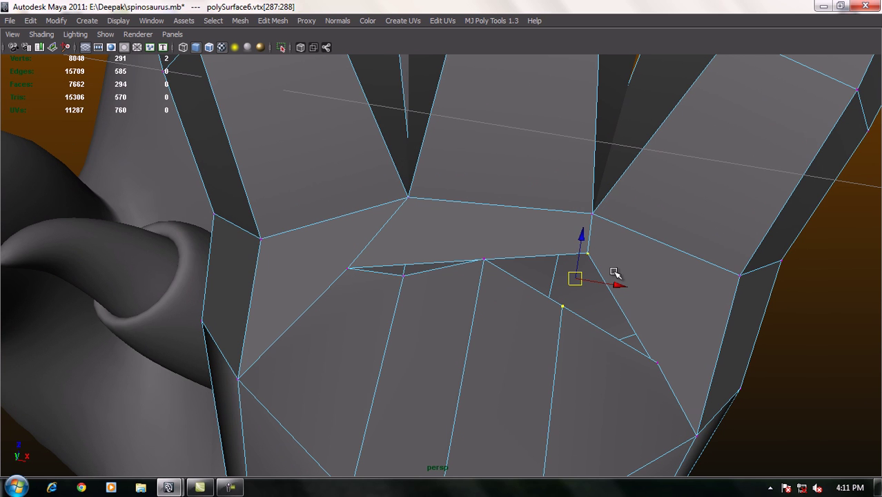
pyautogui.click(608, 273)
pyautogui.hotkey('ctrl', 'z')
pyautogui.hotkey('ctrl', 'shift', 'm')
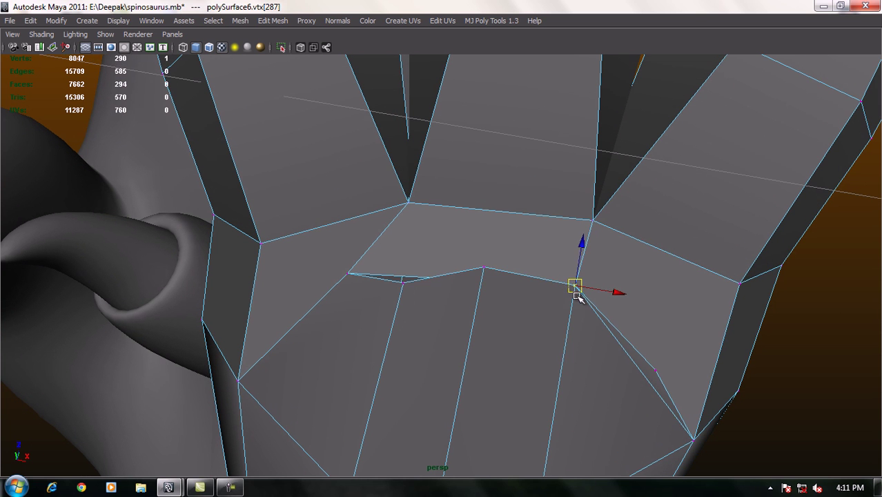
pyautogui.hotkey('ctrl', 'z')
pyautogui.click(562, 314)
pyautogui.click(660, 373)
pyautogui.moveTo(660, 373)
pyautogui.mouseDown()
pyautogui.moveTo(662, 393)
pyautogui.moveTo(593, 355)
pyautogui.mouseUp()
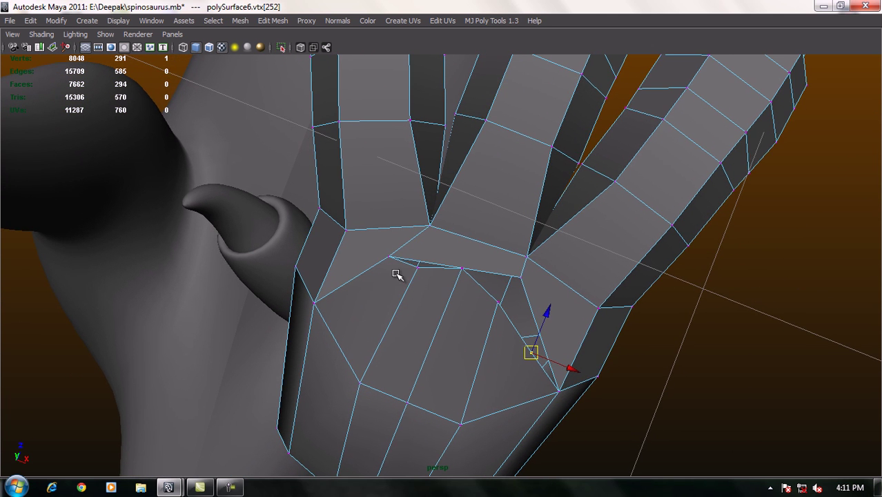
pyautogui.scroll(1, 396, 274)
pyautogui.hotkey('ctrl', 'z')
pyautogui.hotkey('ctrl', 'z')
pyautogui.hotkey('ctrl', 'z')
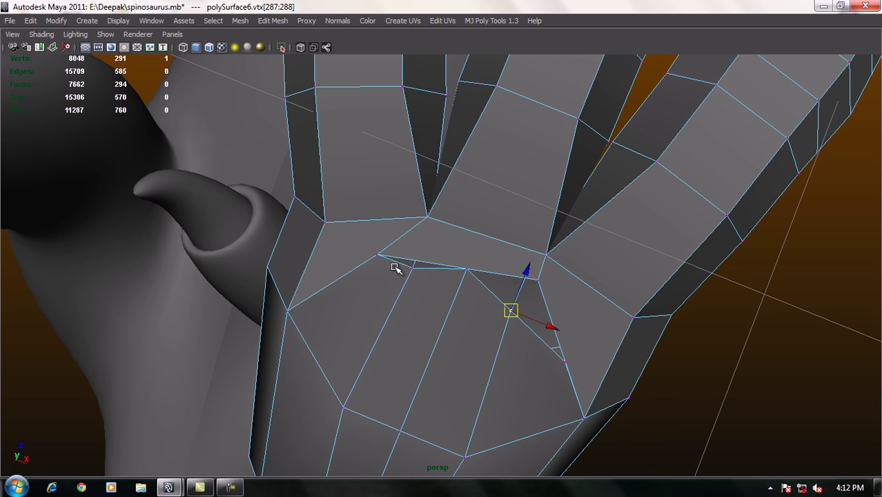
pyautogui.hotkey('ctrl', 'z')
pyautogui.hotkey('ctrl', 'z')
# Delete two stray vertices on the palm.
pyautogui.moveTo(360, 276); pyautogui.dragTo(329, 258, button='right')
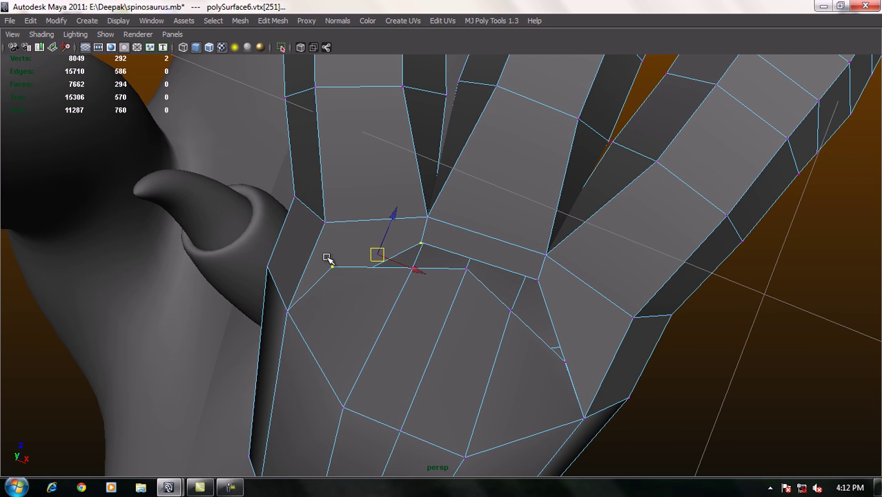
pyautogui.click(333, 267)
pyautogui.press('Delete')
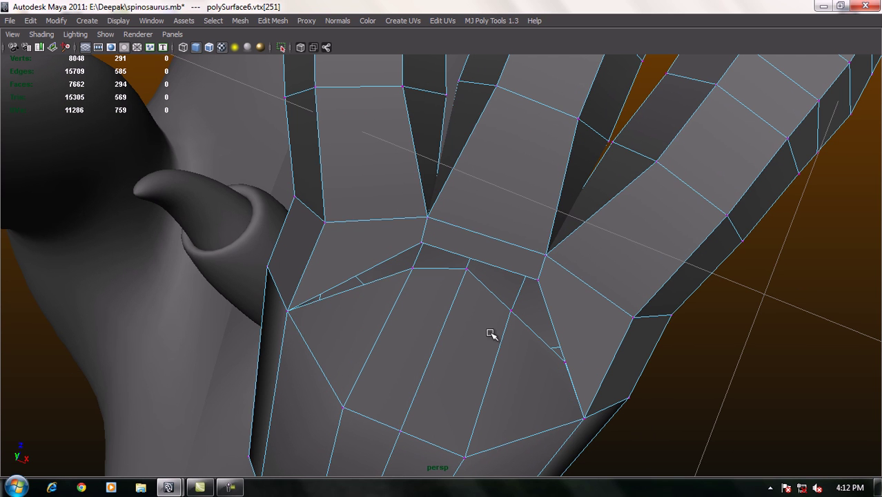
pyautogui.click(562, 362)
pyautogui.press('Delete')
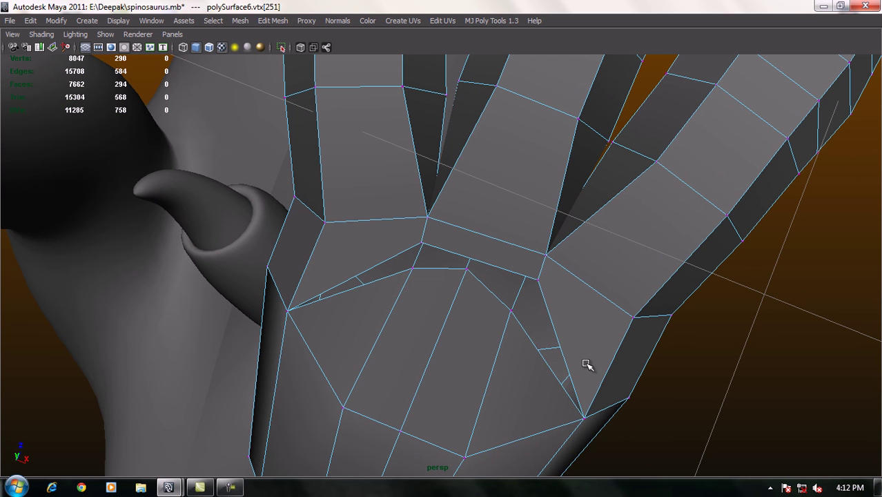
pyautogui.keyDown('alt'); pyautogui.moveTo(464, 319); pyautogui.dragTo(451, 327); pyautogui.keyUp('alt')
pyautogui.moveTo(451, 327); pyautogui.dragTo(376, 246, button='right')
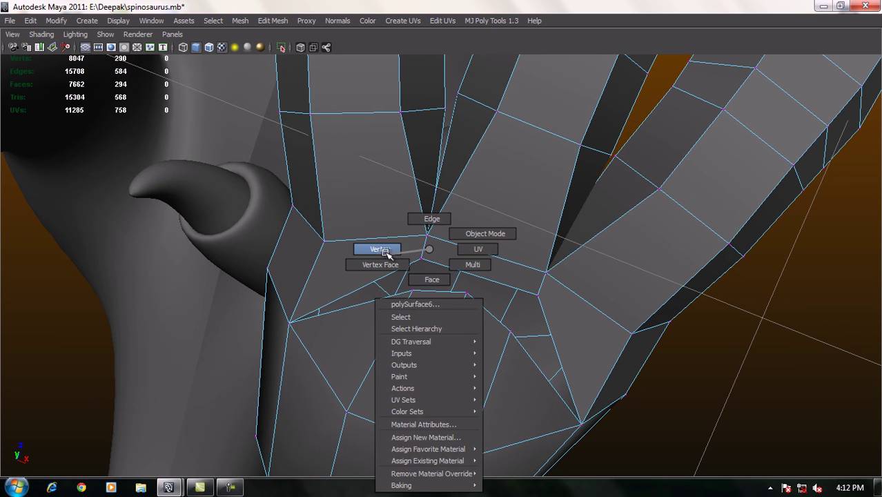
# Merge two doubled vertex pairs below the fingers, reaching 288 vertices and 582 edges.
pyautogui.click(414, 292)
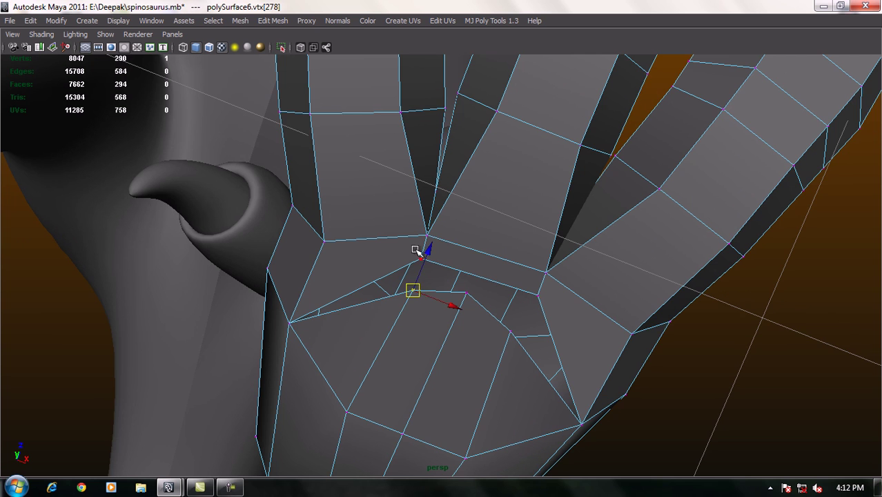
pyautogui.keyDown('alt'); pyautogui.moveTo(414, 292); pyautogui.dragTo(562, 331, button='right'); pyautogui.keyUp('alt')
pyautogui.keyDown('shift'); pyautogui.click(391, 249); pyautogui.keyUp('shift')
pyautogui.keyDown('shift'); pyautogui.moveTo(461, 290); pyautogui.dragTo(499, 303, button='right'); pyautogui.keyUp('shift')
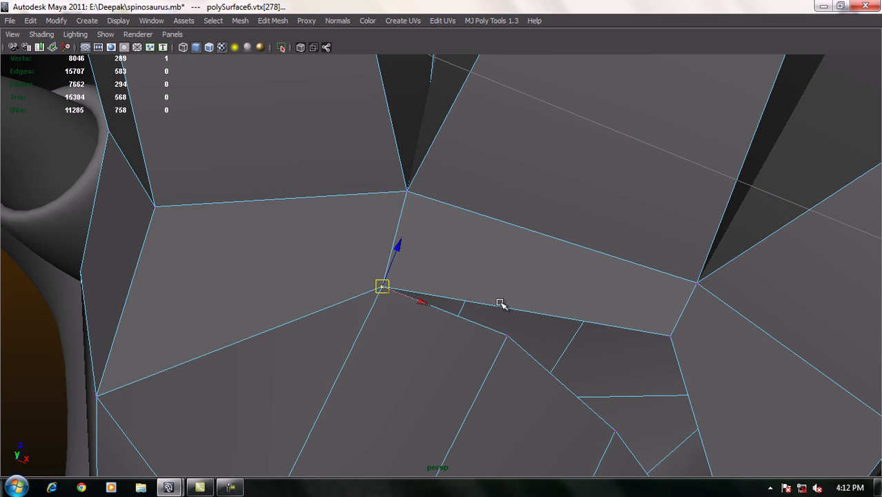
pyautogui.keyDown('alt'); pyautogui.moveTo(563, 359); pyautogui.dragTo(563, 370, button='right'); pyautogui.keyUp('alt')
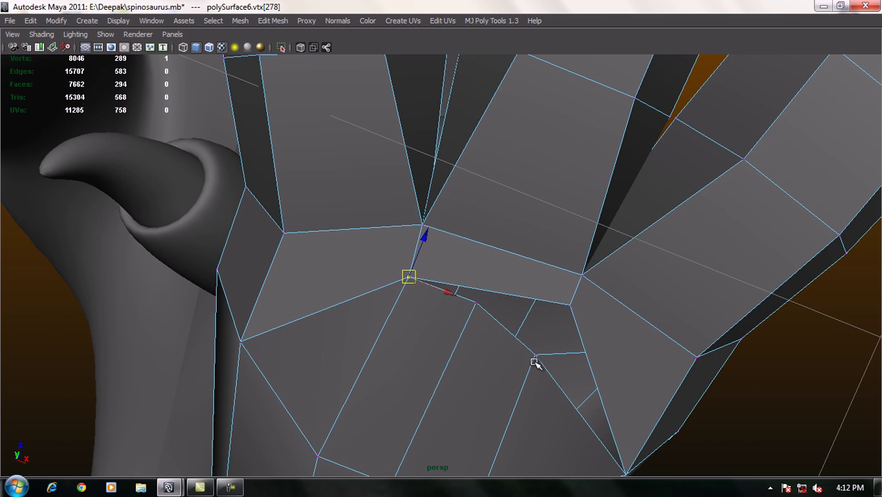
pyautogui.click(535, 355)
pyautogui.keyDown('shift'); pyautogui.click(569, 305); pyautogui.keyUp('shift')
pyautogui.hotkey('ctrl', 'm')
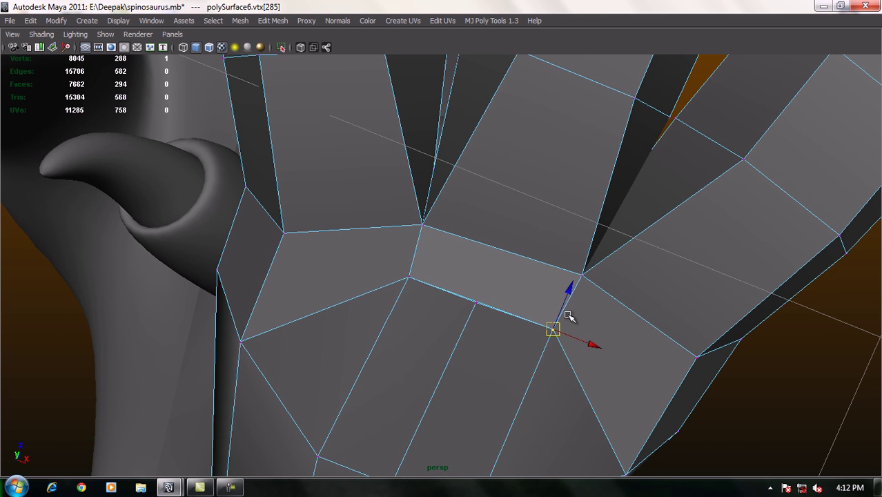
pyautogui.keyDown('alt'); pyautogui.moveTo(570, 316); pyautogui.dragTo(556, 338, button='right'); pyautogui.keyUp('alt')
pyautogui.moveTo(557, 338)
pyautogui.keyDown('alt'); pyautogui.mouseDown()
pyautogui.moveTo(515, 310)
pyautogui.moveTo(506, 334)
pyautogui.moveTo(494, 328)
pyautogui.moveTo(484, 401)
pyautogui.moveTo(496, 356)
pyautogui.moveTo(465, 382)
pyautogui.moveTo(466, 344)
pyautogui.mouseUp(); pyautogui.keyUp('alt')
pyautogui.moveTo(467, 344)
pyautogui.keyDown('alt'); pyautogui.mouseDown(button='right')
pyautogui.moveTo(433, 330)
pyautogui.moveTo(476, 339)
pyautogui.mouseUp(button='right'); pyautogui.keyUp('alt')
pyautogui.moveTo(476, 339)
pyautogui.keyDown('alt'); pyautogui.mouseDown()
pyautogui.moveTo(415, 345)
pyautogui.moveTo(319, 313)
pyautogui.moveTo(441, 293)
pyautogui.moveTo(431, 289)
pyautogui.moveTo(510, 300)
pyautogui.moveTo(476, 301)
pyautogui.moveTo(516, 272)
pyautogui.mouseUp(); pyautogui.keyUp('alt')
pyautogui.moveTo(514, 248); pyautogui.dragTo(461, 233, button='right')
# Delete the vertical edge through the large face above the fingers, leaving 288 faces.
pyautogui.click(464, 233)
pyautogui.moveTo(531, 325)
pyautogui.keyDown('alt'); pyautogui.mouseDown()
pyautogui.moveTo(461, 262)
pyautogui.moveTo(507, 262)
pyautogui.mouseUp(); pyautogui.keyUp('alt')
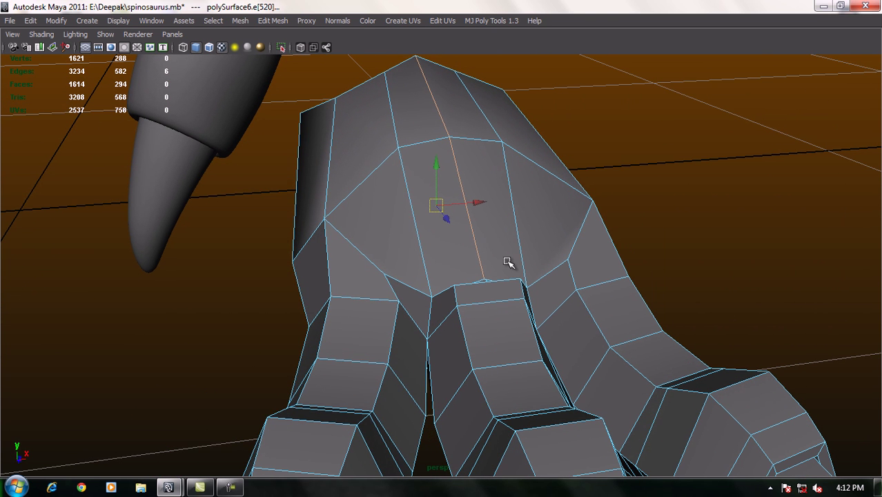
pyautogui.click(273, 20)
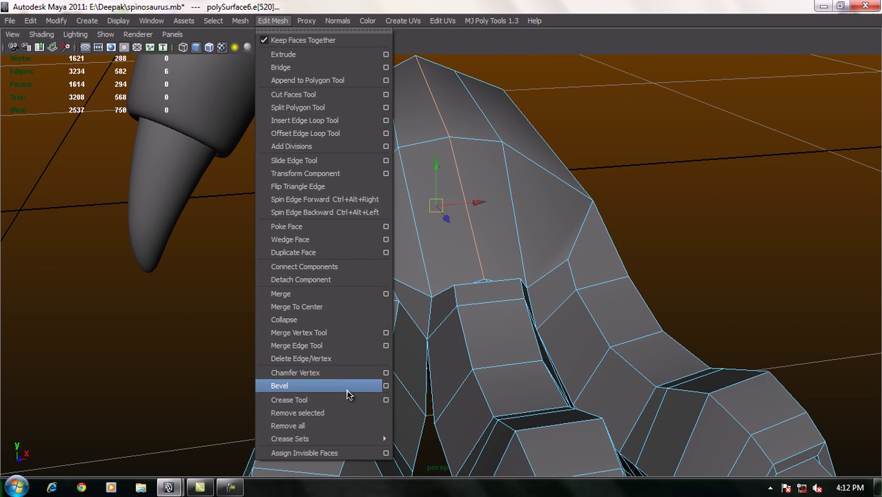
pyautogui.click(331, 358)
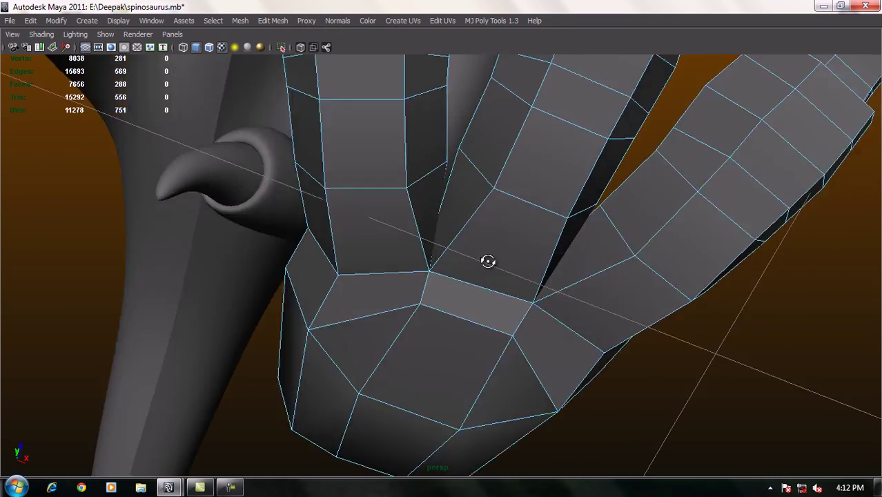
# Toggle the smooth mesh preview on and off to check the hand.
pyautogui.press('3')
pyautogui.press('1')
pyautogui.press('3')
pyautogui.moveTo(489, 261)
pyautogui.keyDown('alt'); pyautogui.mouseDown()
pyautogui.moveTo(461, 285)
pyautogui.moveTo(419, 359)
pyautogui.moveTo(380, 363)
pyautogui.moveTo(481, 369)
pyautogui.moveTo(456, 380)
pyautogui.mouseUp(); pyautogui.keyUp('alt')
pyautogui.press('1')
pyautogui.keyDown('alt'); pyautogui.moveTo(443, 355); pyautogui.dragTo(484, 341, button='right'); pyautogui.keyUp('alt')
# Split the large face above the fingers with two vertical edges from bottom to top.
pyautogui.moveTo(485, 341)
pyautogui.keyDown('alt'); pyautogui.mouseDown()
pyautogui.moveTo(507, 350)
pyautogui.moveTo(528, 331)
pyautogui.mouseUp(); pyautogui.keyUp('alt')
pyautogui.moveTo(498, 249)
pyautogui.mouseDown(button='right')
pyautogui.moveTo(537, 252)
pyautogui.moveTo(448, 256)
pyautogui.mouseUp(button='right')
pyautogui.press('1')
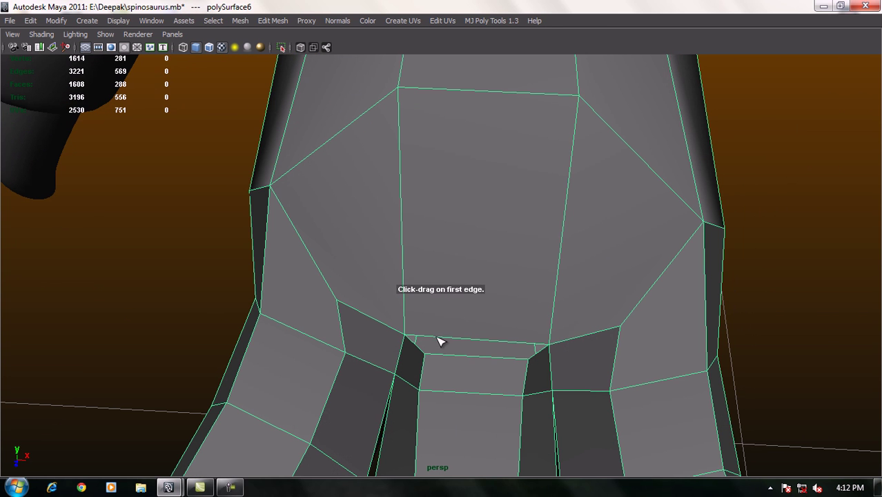
pyautogui.click(428, 336)
pyautogui.click(445, 90)
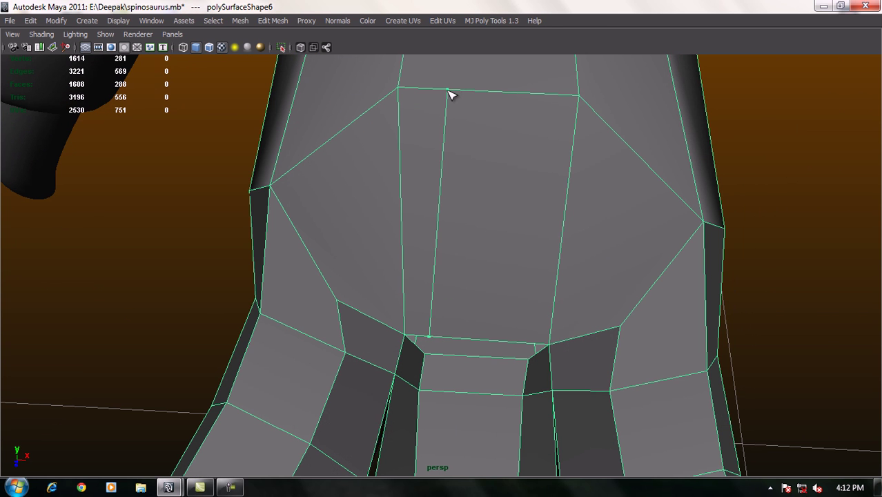
pyautogui.press('Return')
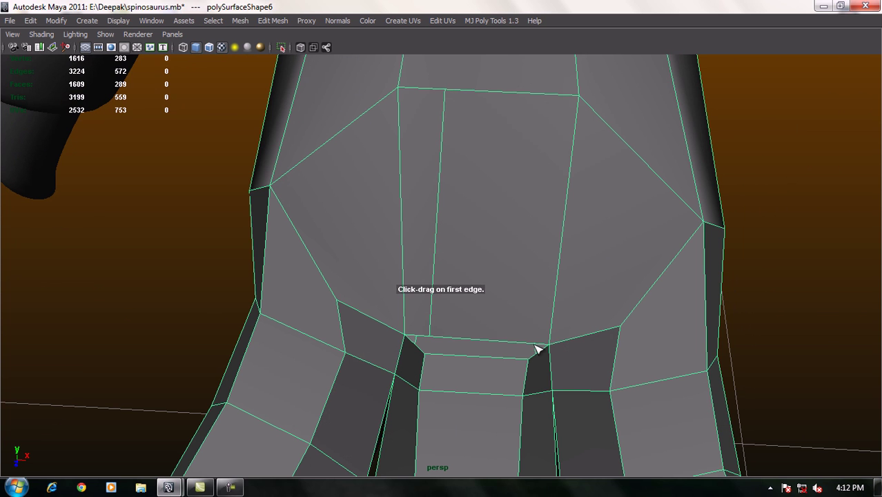
pyautogui.click(525, 344)
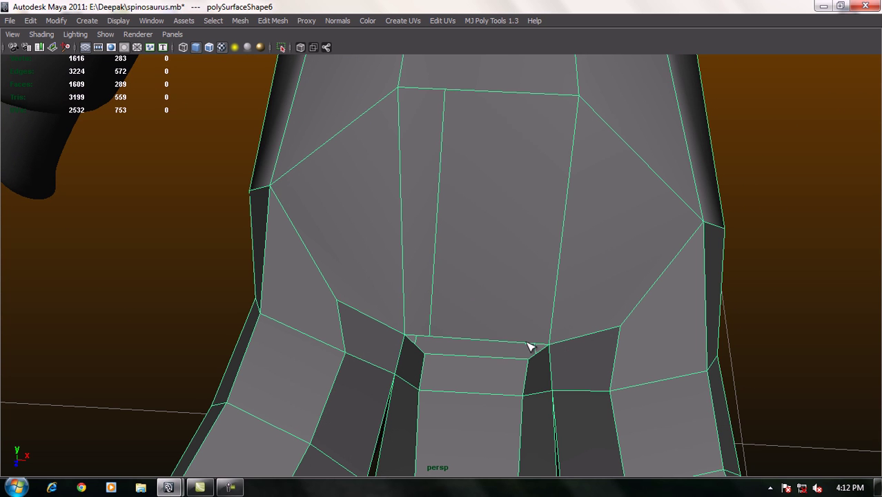
pyautogui.click(532, 95)
pyautogui.press('Return')
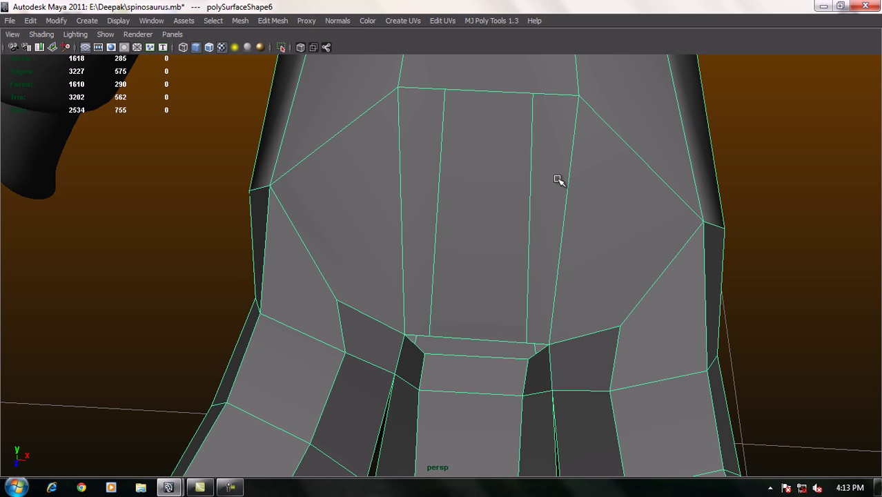
# Merge the vertex pair at the first split's base.
pyautogui.moveTo(471, 266); pyautogui.dragTo(424, 246, button='right')
pyautogui.click(422, 354)
pyautogui.keyDown('alt'); pyautogui.moveTo(429, 353); pyautogui.dragTo(468, 356, button='right'); pyautogui.keyUp('alt')
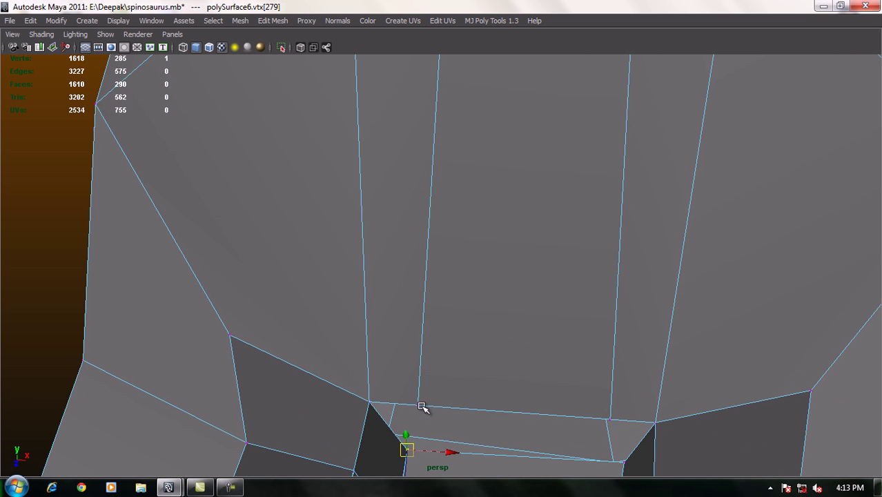
pyautogui.keyDown('shift'); pyautogui.click(418, 405); pyautogui.keyUp('shift')
pyautogui.click(274, 21)
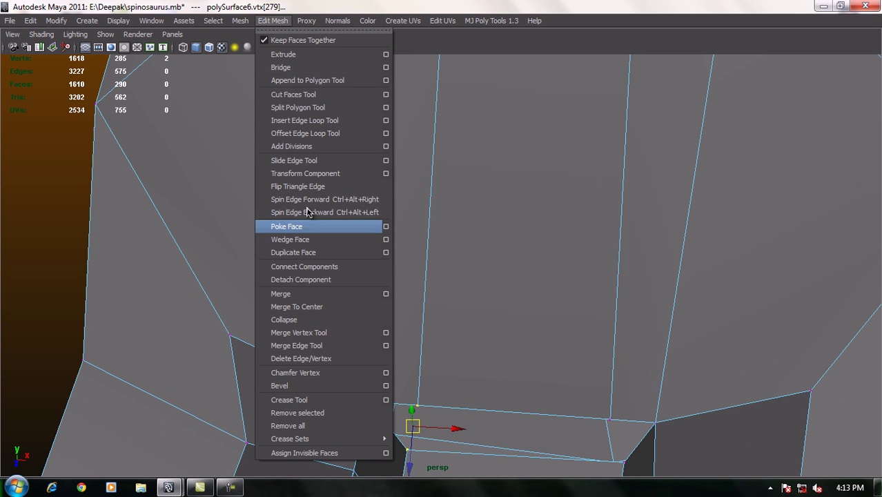
pyautogui.click(308, 293)
# Select the second split's base vertex pair, then preview the hand smoothed.
pyautogui.moveTo(360, 291)
pyautogui.keyDown('alt'); pyautogui.mouseDown()
pyautogui.moveTo(499, 285)
pyautogui.moveTo(492, 278)
pyautogui.mouseUp(); pyautogui.keyUp('alt')
pyautogui.click(510, 293)
pyautogui.keyDown('shift'); pyautogui.click(491, 269); pyautogui.keyUp('shift')
pyautogui.scroll(-5, 514, 262)
pyautogui.moveTo(515, 259)
pyautogui.keyDown('alt'); pyautogui.mouseDown()
pyautogui.moveTo(458, 210)
pyautogui.moveTo(466, 238)
pyautogui.moveTo(429, 194)
pyautogui.moveTo(468, 205)
pyautogui.moveTo(548, 158)
pyautogui.moveTo(604, 155)
pyautogui.mouseUp(); pyautogui.keyUp('alt')
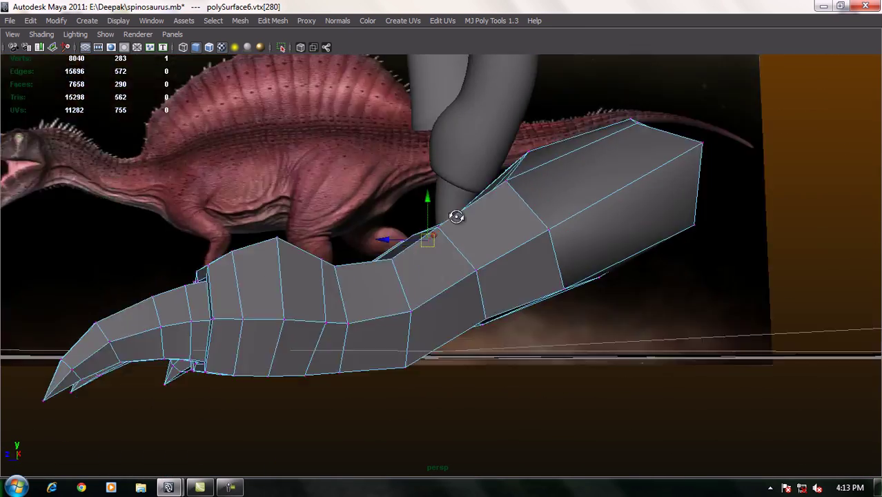
pyautogui.moveTo(468, 221)
pyautogui.keyDown('alt'); pyautogui.mouseDown()
pyautogui.moveTo(441, 217)
pyautogui.moveTo(459, 305)
pyautogui.moveTo(506, 300)
pyautogui.moveTo(469, 268)
pyautogui.moveTo(462, 271)
pyautogui.moveTo(448, 207)
pyautogui.moveTo(433, 196)
pyautogui.moveTo(477, 314)
pyautogui.moveTo(452, 335)
pyautogui.moveTo(465, 267)
pyautogui.mouseUp(); pyautogui.keyUp('alt')
pyautogui.press('3')
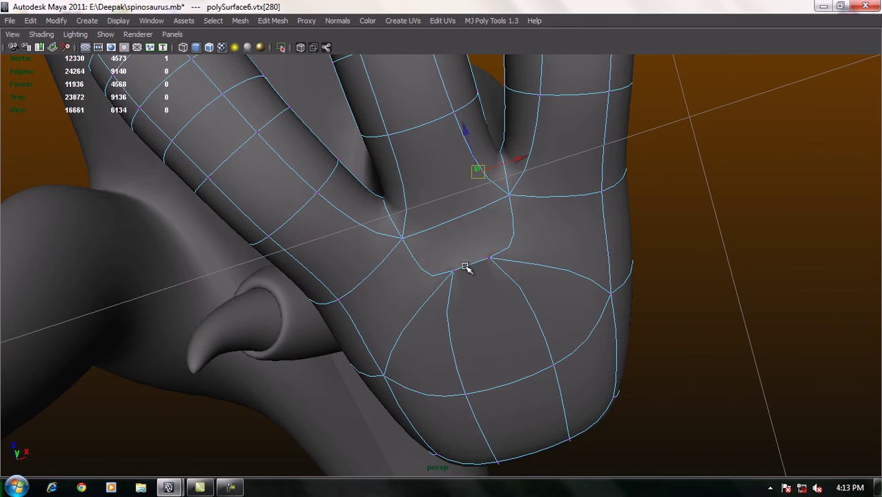
# Circularize the palm's many-sided face and convert the circular loop into a quad patch.
pyautogui.moveTo(476, 226); pyautogui.dragTo(478, 254, button='right')
pyautogui.click(493, 298)
pyautogui.hotkey('ctrl', 'z')
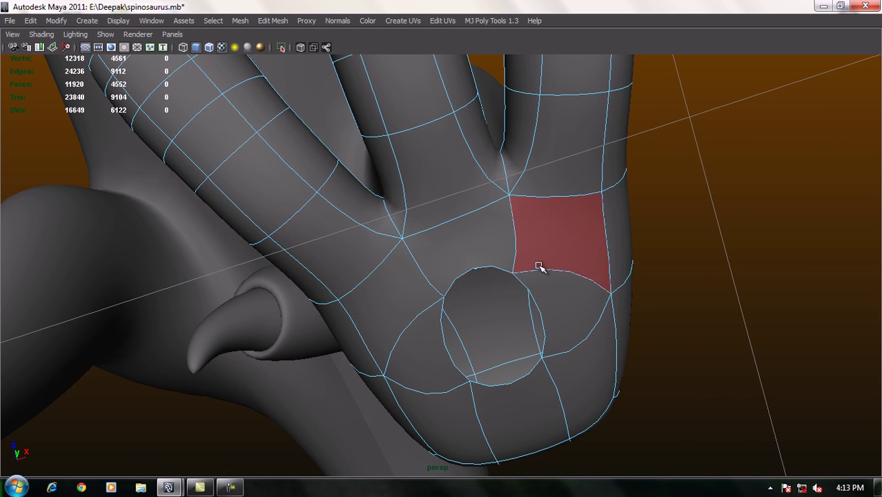
pyautogui.moveTo(515, 249); pyautogui.dragTo(570, 232, button='right')
pyautogui.doubleClick(492, 266)
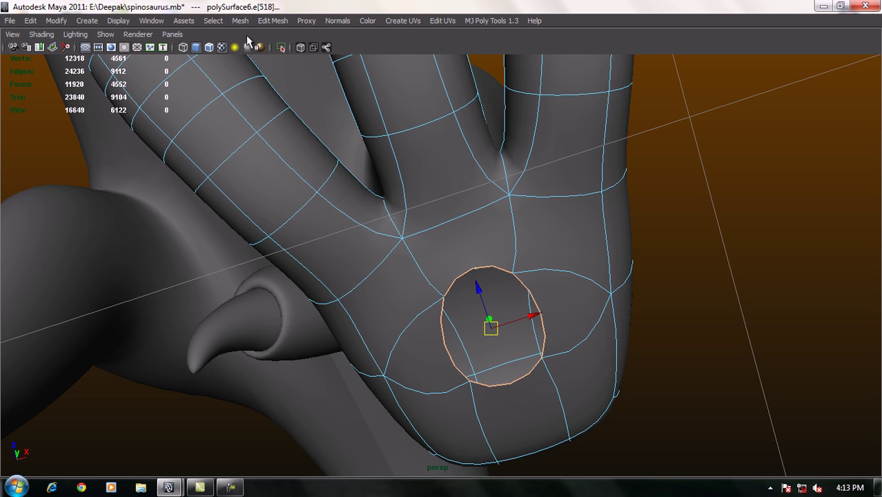
pyautogui.click(240, 21)
pyautogui.click(286, 228)
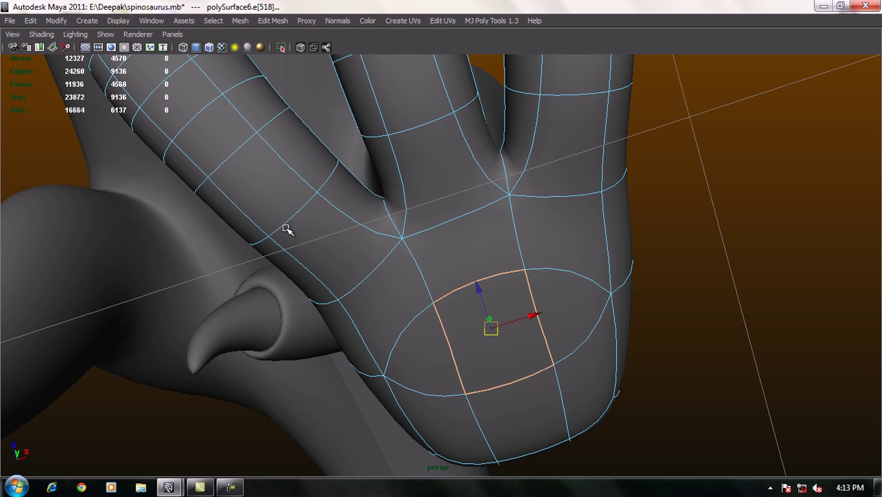
# Inspect the hand from several angles, switching between the low-poly cage and the smoothed preview.
pyautogui.moveTo(522, 254); pyautogui.dragTo(563, 233, button='right')
pyautogui.moveTo(559, 261)
pyautogui.keyDown('alt'); pyautogui.mouseDown()
pyautogui.moveTo(528, 281)
pyautogui.moveTo(447, 305)
pyautogui.moveTo(328, 311)
pyautogui.moveTo(353, 347)
pyautogui.moveTo(503, 376)
pyautogui.mouseUp(); pyautogui.keyUp('alt')
pyautogui.click(515, 311)
pyautogui.moveTo(515, 311)
pyautogui.keyDown('alt'); pyautogui.mouseDown()
pyautogui.moveTo(565, 279)
pyautogui.moveTo(543, 277)
pyautogui.mouseUp(); pyautogui.keyUp('alt')
pyautogui.press('1')
pyautogui.click(681, 246)
pyautogui.moveTo(640, 246)
pyautogui.keyDown('alt'); pyautogui.mouseDown()
pyautogui.moveTo(528, 262)
pyautogui.moveTo(504, 231)
pyautogui.moveTo(532, 240)
pyautogui.mouseUp(); pyautogui.keyUp('alt')
pyautogui.click(533, 240)
pyautogui.press('3')
pyautogui.click(630, 289)
pyautogui.moveTo(629, 290)
pyautogui.keyDown('alt'); pyautogui.mouseDown()
pyautogui.moveTo(586, 241)
pyautogui.moveTo(535, 236)
pyautogui.moveTo(679, 248)
pyautogui.moveTo(604, 249)
pyautogui.mouseUp(); pyautogui.keyUp('alt')
pyautogui.click(482, 220)
pyautogui.moveTo(482, 219)
pyautogui.keyDown('alt'); pyautogui.mouseDown()
pyautogui.moveTo(423, 213)
pyautogui.moveTo(450, 169)
pyautogui.moveTo(449, 200)
pyautogui.moveTo(428, 198)
pyautogui.moveTo(476, 203)
pyautogui.moveTo(443, 148)
pyautogui.mouseUp(); pyautogui.keyUp('alt')
# Delete the faces at the arm's upper end, leaving an open hole above the palm.
pyautogui.moveTo(443, 148); pyautogui.dragTo(412, 183, button='right')
pyautogui.keyDown('alt'); pyautogui.moveTo(412, 183); pyautogui.dragTo(421, 174); pyautogui.keyUp('alt')
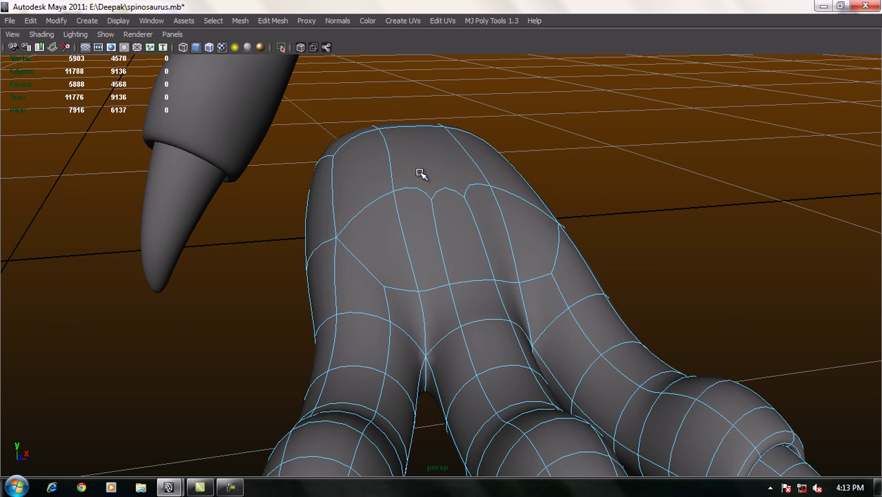
pyautogui.click(371, 175)
pyautogui.keyDown('shift'); pyautogui.click(429, 151); pyautogui.keyUp('shift')
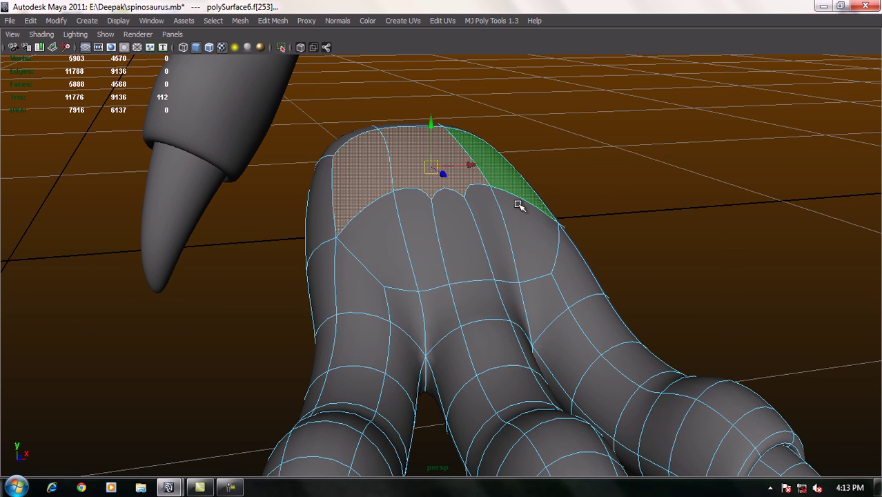
pyautogui.keyDown('shift'); pyautogui.click(461, 235); pyautogui.keyUp('shift')
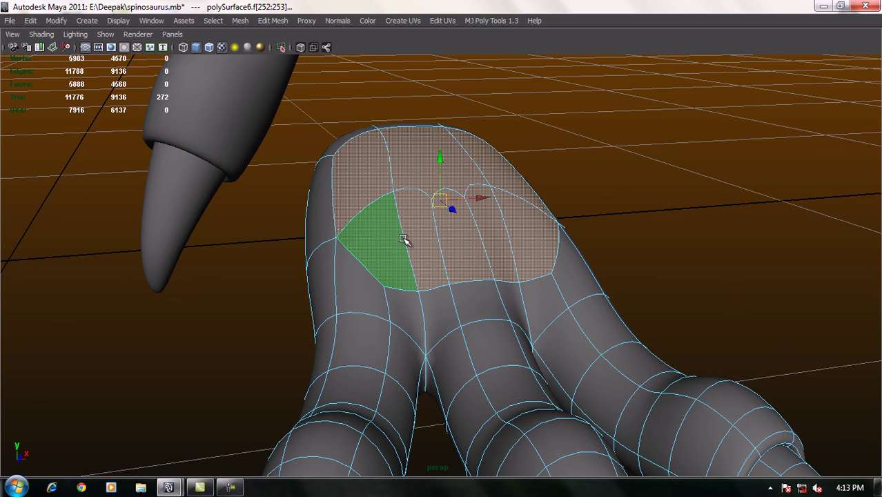
pyautogui.press('Delete')
pyautogui.moveTo(611, 302)
pyautogui.keyDown('alt'); pyautogui.mouseDown()
pyautogui.moveTo(463, 287)
pyautogui.moveTo(468, 295)
pyautogui.moveTo(462, 270)
pyautogui.moveTo(518, 259)
pyautogui.mouseUp(); pyautogui.keyUp('alt')
pyautogui.press('space')
# Move the vertices at the arm's open end up-left and rotate them so the end curves upward.
pyautogui.scroll(-5, 469, 245)
pyautogui.scroll(4, 445, 238)
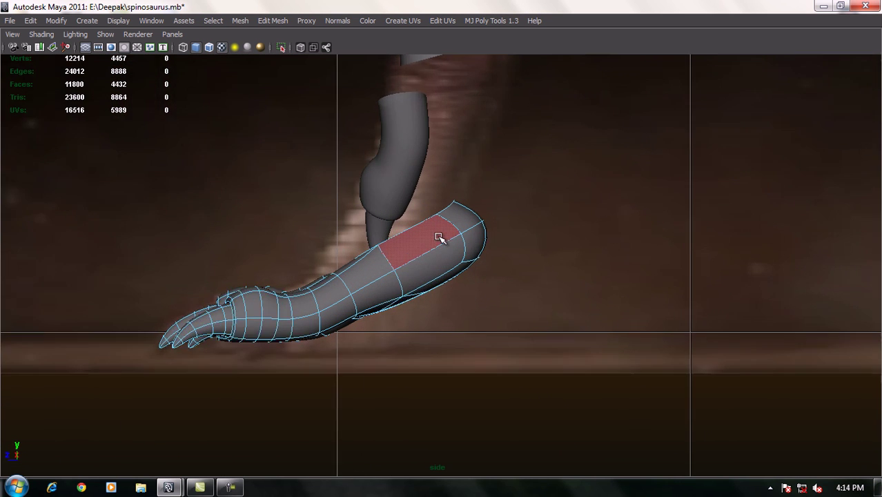
pyautogui.scroll(3, 400, 236)
pyautogui.scroll(1, 387, 235)
pyautogui.moveTo(413, 223); pyautogui.dragTo(365, 222, button='right')
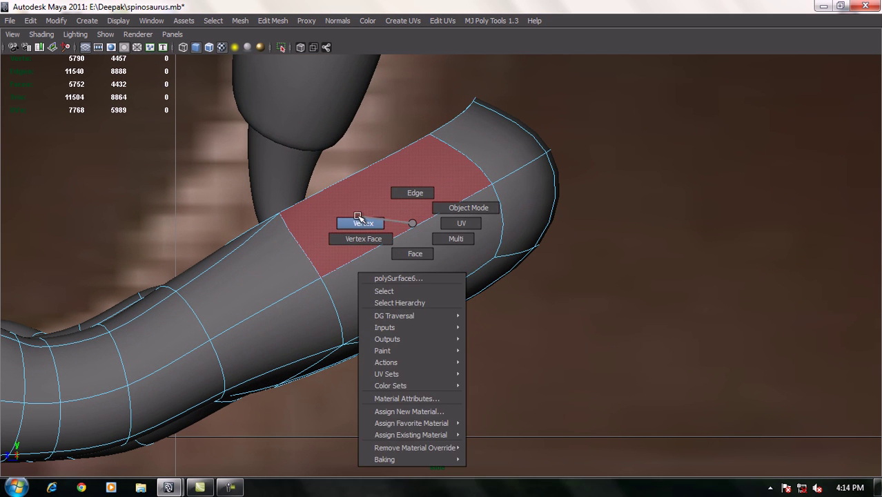
pyautogui.moveTo(235, 84); pyautogui.dragTo(583, 353)
pyautogui.moveTo(405, 225); pyautogui.dragTo(377, 202)
pyautogui.press('e')
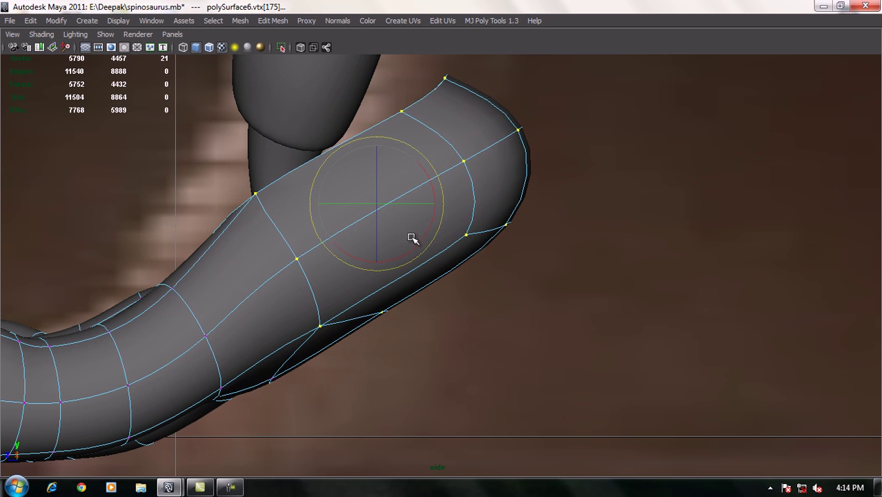
pyautogui.moveTo(420, 244); pyautogui.dragTo(450, 214)
pyautogui.moveTo(450, 213)
pyautogui.keyDown('alt'); pyautogui.mouseDown(button='middle')
pyautogui.moveTo(464, 232)
pyautogui.moveTo(429, 252)
pyautogui.mouseUp(button='middle'); pyautogui.keyUp('alt')
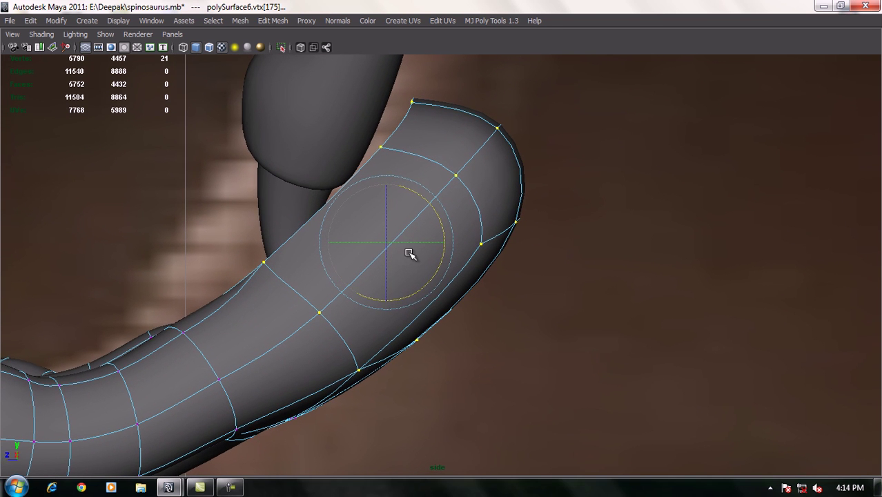
pyautogui.press('w')
pyautogui.moveTo(380, 250)
pyautogui.mouseDown()
pyautogui.moveTo(351, 246)
pyautogui.moveTo(347, 233)
pyautogui.moveTo(358, 245)
pyautogui.moveTo(339, 201)
pyautogui.moveTo(358, 232)
pyautogui.mouseUp()
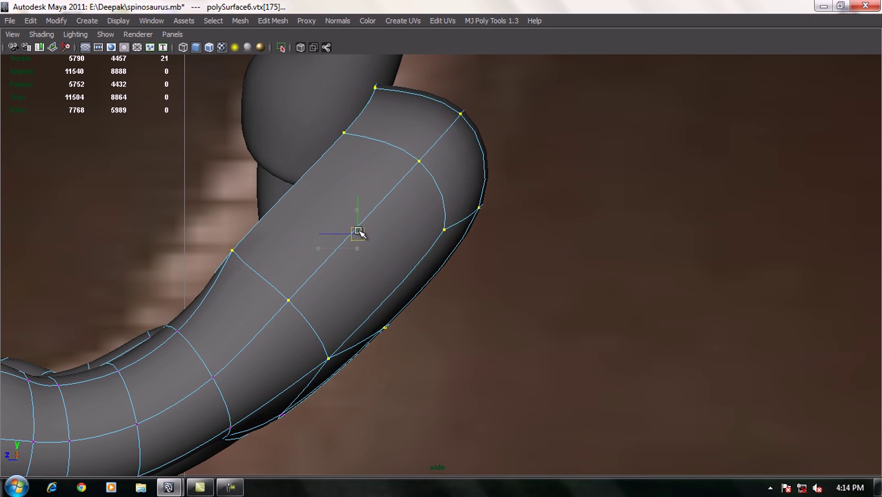
# Pull the end's lower corner vertices down-left and its top corner vertices down-right.
pyautogui.press('space')
pyautogui.moveTo(388, 179); pyautogui.dragTo(394, 142)
pyautogui.moveTo(521, 189)
pyautogui.keyDown('alt'); pyautogui.mouseDown()
pyautogui.moveTo(473, 187)
pyautogui.moveTo(463, 205)
pyautogui.moveTo(457, 173)
pyautogui.moveTo(441, 220)
pyautogui.moveTo(498, 213)
pyautogui.mouseUp(); pyautogui.keyUp('alt')
pyautogui.press('space')
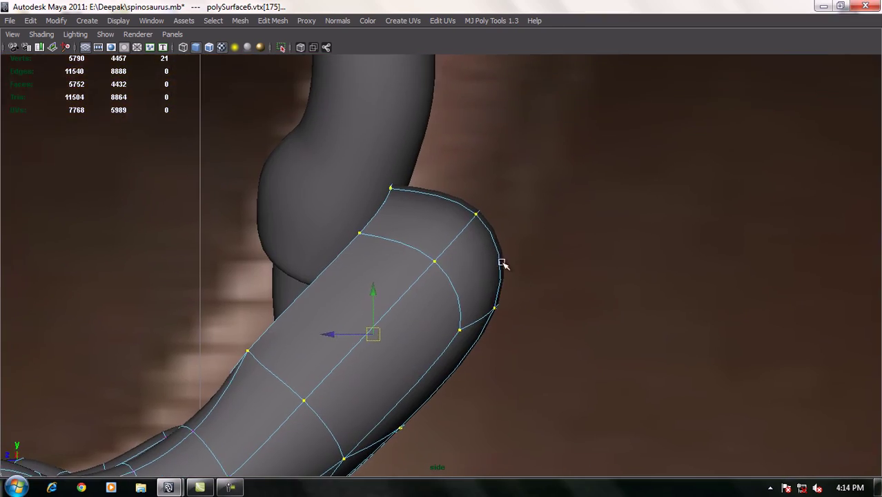
pyautogui.press('1')
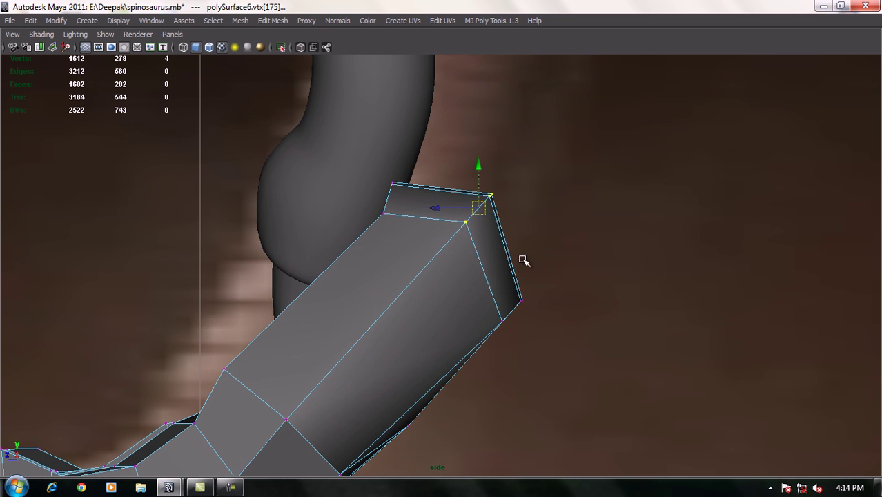
pyautogui.moveTo(486, 281); pyautogui.dragTo(483, 280)
pyautogui.moveTo(512, 306)
pyautogui.mouseDown()
pyautogui.moveTo(429, 374)
pyautogui.moveTo(454, 379)
pyautogui.mouseUp()
pyautogui.moveTo(478, 207); pyautogui.dragTo(499, 274)
# Shift the upper rim vertices right and rotate them to tilt the rim.
pyautogui.moveTo(457, 251); pyautogui.dragTo(456, 253)
pyautogui.moveTo(392, 194)
pyautogui.mouseDown()
pyautogui.moveTo(474, 172)
pyautogui.moveTo(483, 195)
pyautogui.mouseUp()
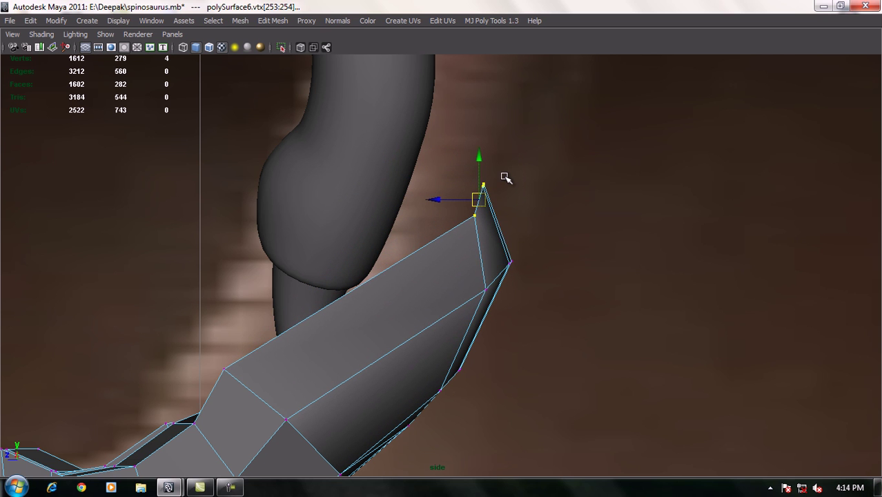
pyautogui.press('e')
pyautogui.moveTo(521, 246); pyautogui.dragTo(469, 240)
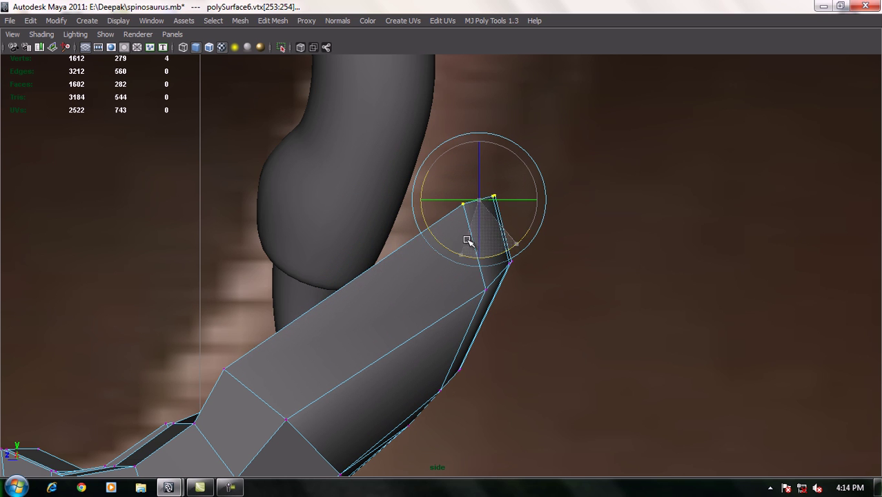
pyautogui.press('w')
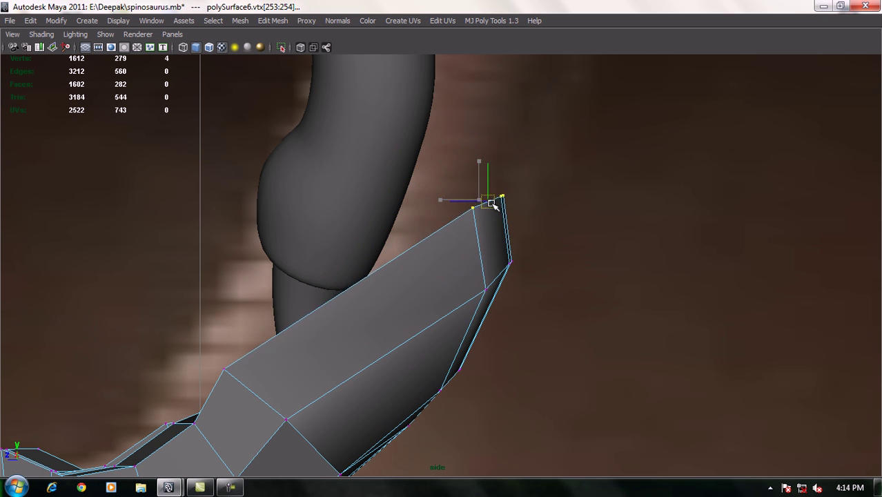
pyautogui.press('space')
pyautogui.moveTo(425, 212)
pyautogui.mouseDown()
pyautogui.moveTo(472, 255)
pyautogui.moveTo(468, 203)
pyautogui.moveTo(417, 237)
pyautogui.moveTo(547, 249)
pyautogui.mouseUp()
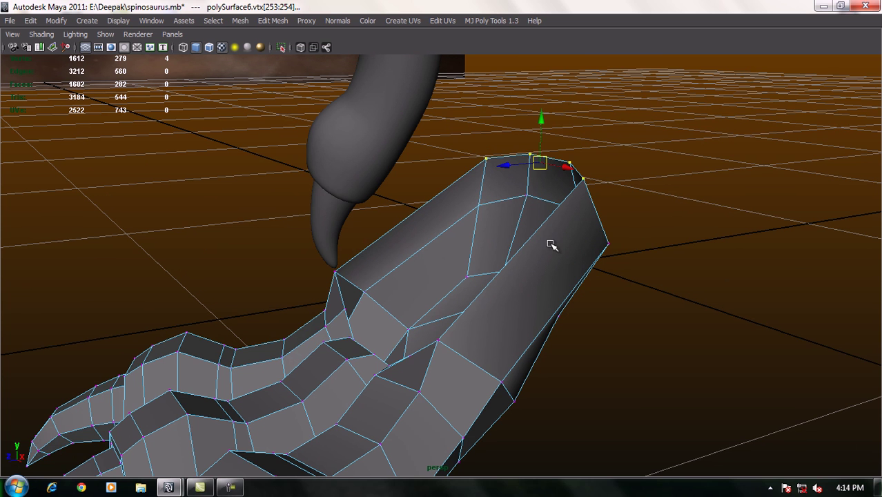
# Extrude the open top edge loop and pull it upward into a new wall of faces.
pyautogui.keyDown('alt'); pyautogui.moveTo(598, 188); pyautogui.dragTo(573, 236); pyautogui.keyUp('alt')
pyautogui.press('3')
pyautogui.moveTo(571, 234); pyautogui.dragTo(560, 196, button='right')
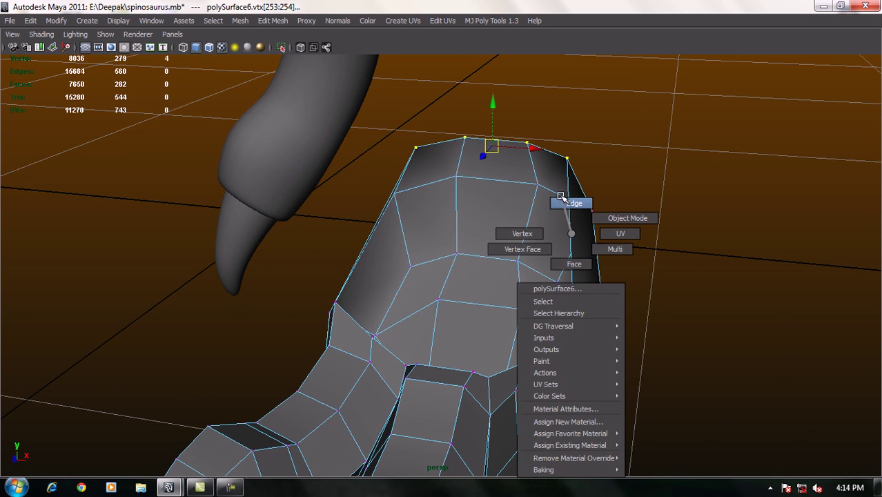
pyautogui.doubleClick(572, 238)
pyautogui.press('1')
pyautogui.moveTo(572, 238)
pyautogui.keyDown('alt'); pyautogui.mouseDown()
pyautogui.moveTo(552, 254)
pyautogui.moveTo(536, 251)
pyautogui.mouseUp(); pyautogui.keyUp('alt')
pyautogui.keyDown('shift'); pyautogui.moveTo(549, 238); pyautogui.dragTo(517, 211, button='right'); pyautogui.keyUp('shift')
pyautogui.click(406, 261)
pyautogui.moveTo(458, 207)
pyautogui.mouseDown()
pyautogui.moveTo(466, 132)
pyautogui.moveTo(493, 180)
pyautogui.moveTo(525, 180)
pyautogui.moveTo(472, 171)
pyautogui.moveTo(514, 163)
pyautogui.mouseUp()
# In side view, tilt the new rim loop and shift it up and to the right.
pyautogui.press('space')
pyautogui.moveTo(514, 163)
pyautogui.keyDown('alt'); pyautogui.mouseDown(button='middle')
pyautogui.moveTo(532, 157)
pyautogui.moveTo(523, 175)
pyautogui.mouseUp(button='middle'); pyautogui.keyUp('alt')
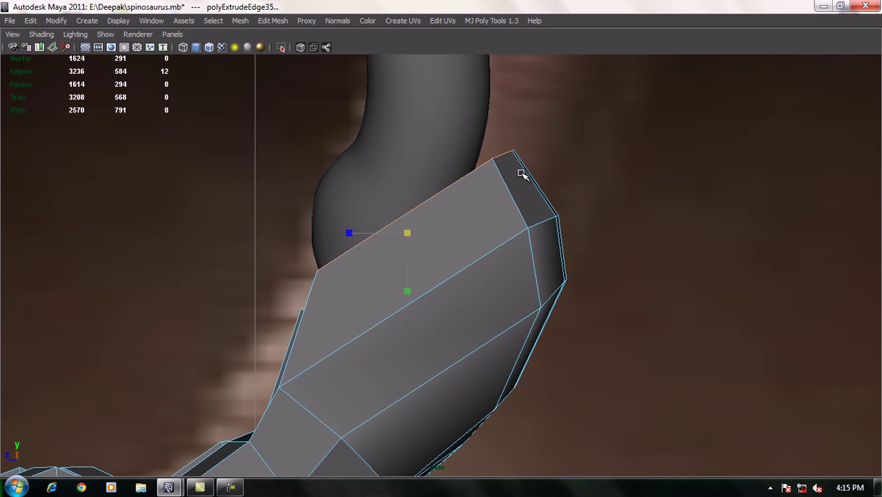
pyautogui.press('e')
pyautogui.moveTo(455, 196); pyautogui.dragTo(460, 207)
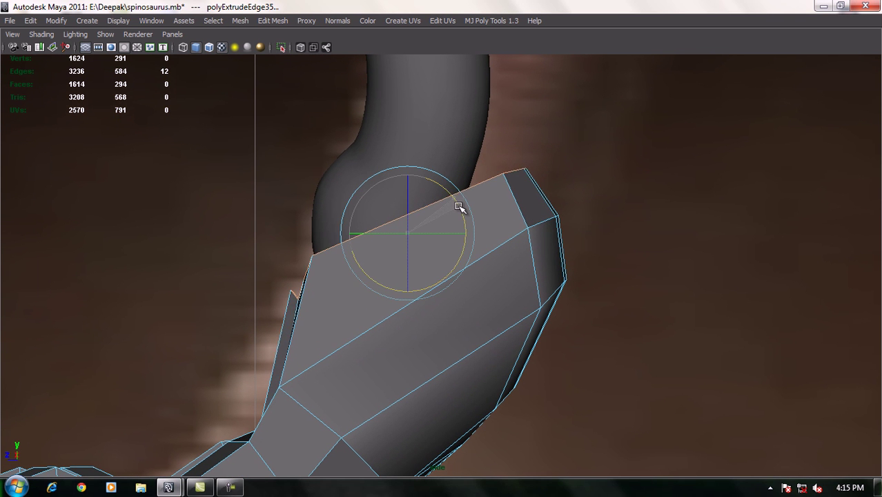
pyautogui.press('w')
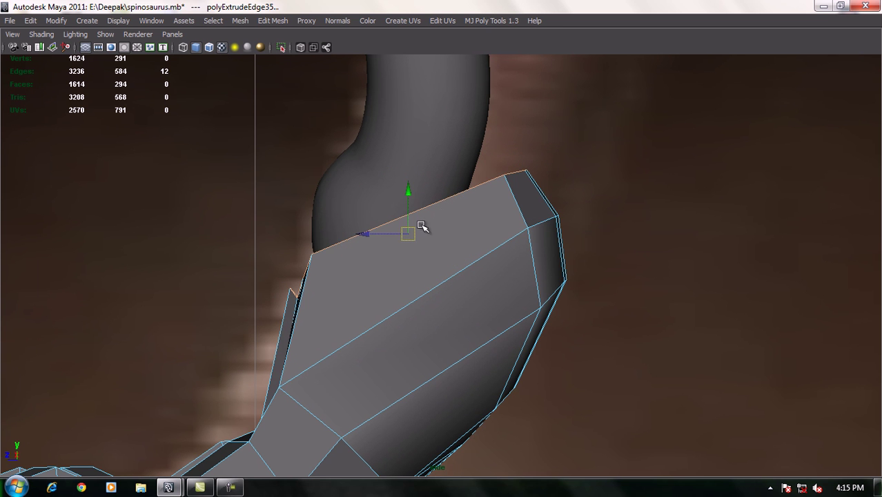
pyautogui.moveTo(408, 235)
pyautogui.mouseDown()
pyautogui.moveTo(469, 219)
pyautogui.moveTo(584, 245)
pyautogui.mouseUp()
pyautogui.scroll(-3, 433, 220)
pyautogui.press('space')
# Move vertices around the rim opening to even out the surrounding faces.
pyautogui.moveTo(525, 251)
pyautogui.keyDown('alt'); pyautogui.mouseDown()
pyautogui.moveTo(346, 244)
pyautogui.moveTo(449, 257)
pyautogui.mouseUp(); pyautogui.keyUp('alt')
pyautogui.rightClick(508, 246)
pyautogui.press('1')
pyautogui.click(480, 230)
pyautogui.moveTo(471, 305)
pyautogui.mouseDown()
pyautogui.moveTo(510, 286)
pyautogui.moveTo(527, 305)
pyautogui.moveTo(575, 302)
pyautogui.mouseUp()
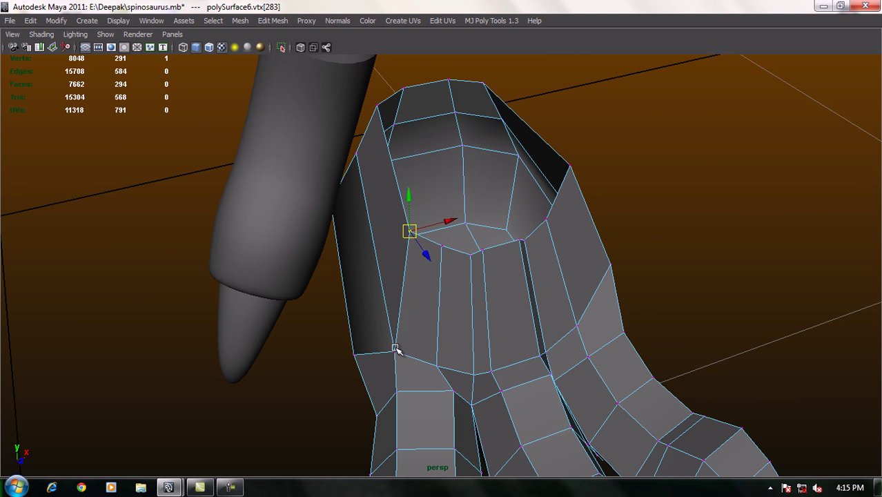
pyautogui.moveTo(402, 297)
pyautogui.mouseDown()
pyautogui.moveTo(380, 268)
pyautogui.moveTo(445, 285)
pyautogui.moveTo(432, 269)
pyautogui.moveTo(489, 253)
pyautogui.moveTo(598, 274)
pyautogui.moveTo(634, 242)
pyautogui.moveTo(521, 246)
pyautogui.moveTo(596, 232)
pyautogui.moveTo(491, 262)
pyautogui.moveTo(515, 265)
pyautogui.moveTo(404, 284)
pyautogui.moveTo(490, 309)
pyautogui.moveTo(437, 270)
pyautogui.moveTo(437, 246)
pyautogui.moveTo(380, 243)
pyautogui.moveTo(488, 295)
pyautogui.moveTo(488, 270)
pyautogui.moveTo(507, 248)
pyautogui.moveTo(490, 331)
pyautogui.moveTo(400, 351)
pyautogui.moveTo(485, 312)
pyautogui.mouseUp()
pyautogui.press('3')
# Select the edge loop at the arm's top and zoom in on the forearm in side view.
pyautogui.moveTo(478, 247); pyautogui.dragTo(482, 215, button='right')
pyautogui.doubleClick(476, 262)
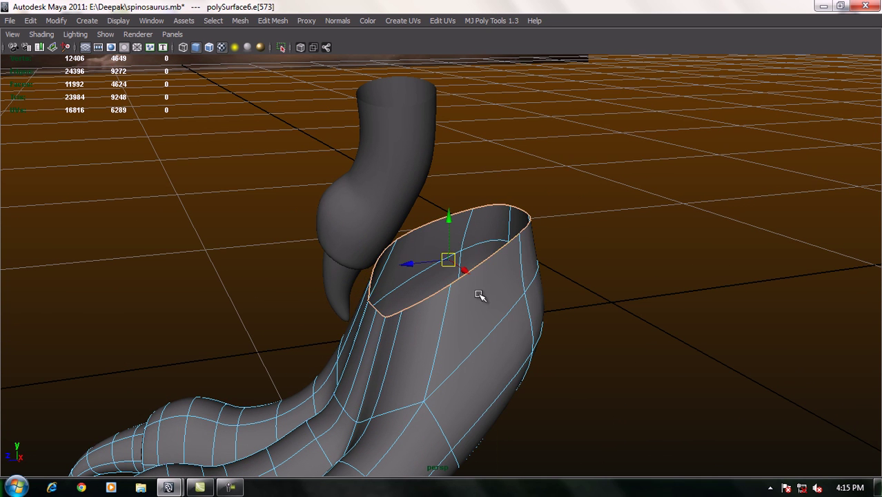
pyautogui.press('space')
pyautogui.moveTo(483, 293); pyautogui.dragTo(535, 291)
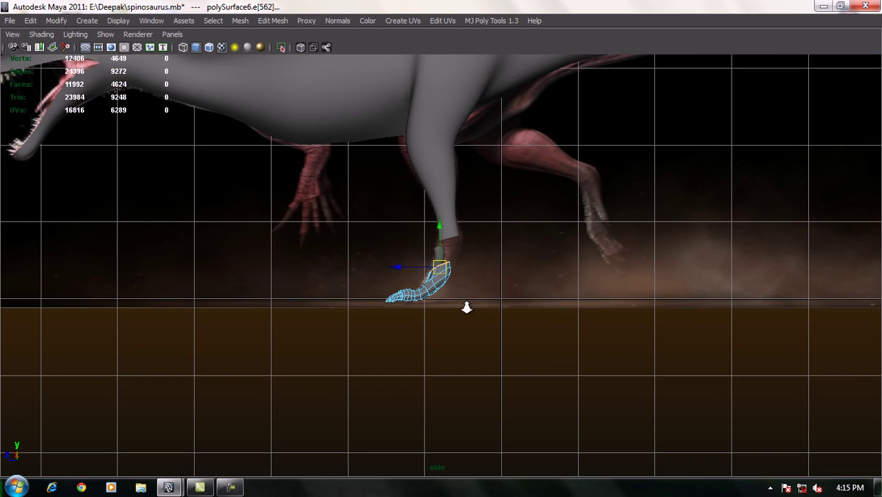
pyautogui.keyDown('alt'); pyautogui.moveTo(467, 308); pyautogui.dragTo(636, 388, button='right'); pyautogui.keyUp('alt')
pyautogui.moveTo(411, 284)
pyautogui.keyDown('alt'); pyautogui.mouseDown(button='right')
pyautogui.moveTo(630, 359)
pyautogui.moveTo(461, 304)
pyautogui.moveTo(600, 354)
pyautogui.mouseUp(button='right'); pyautogui.keyUp('alt')
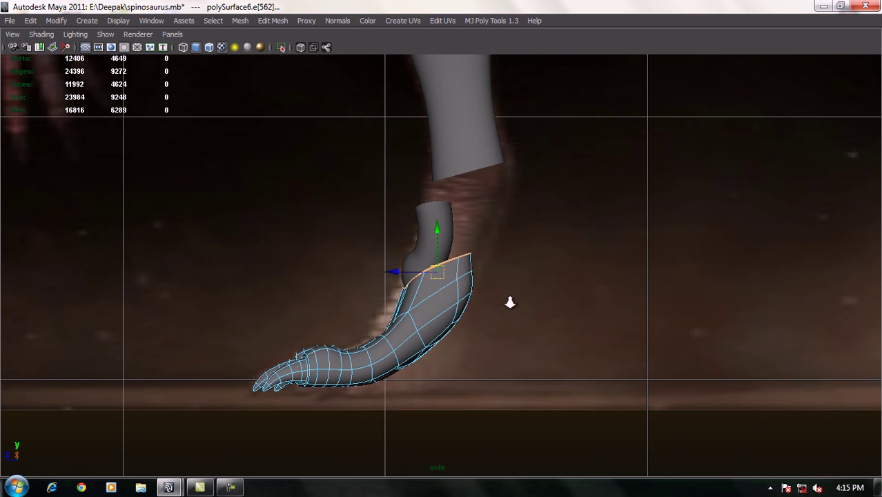
pyautogui.keyDown('alt'); pyautogui.moveTo(509, 301); pyautogui.dragTo(713, 365, button='right'); pyautogui.keyUp('alt')
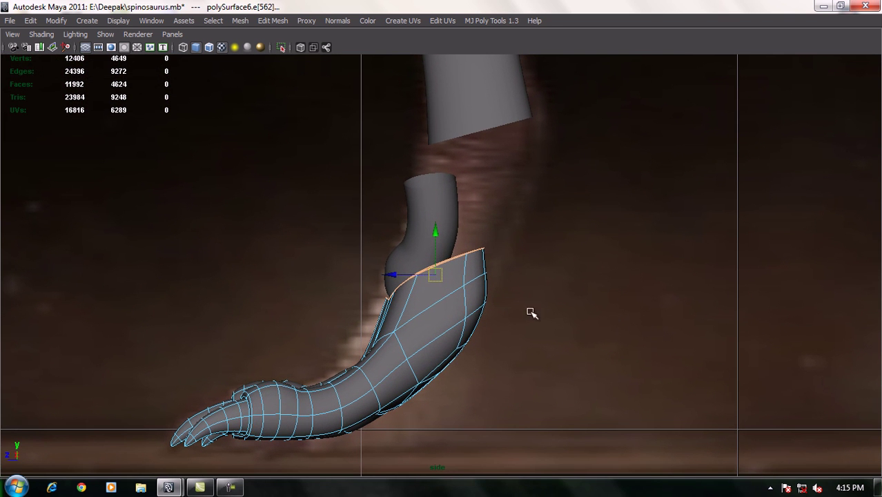
pyautogui.keyDown('shift'); pyautogui.rightClick(475, 286); pyautogui.keyUp('shift')
pyautogui.click(504, 287)
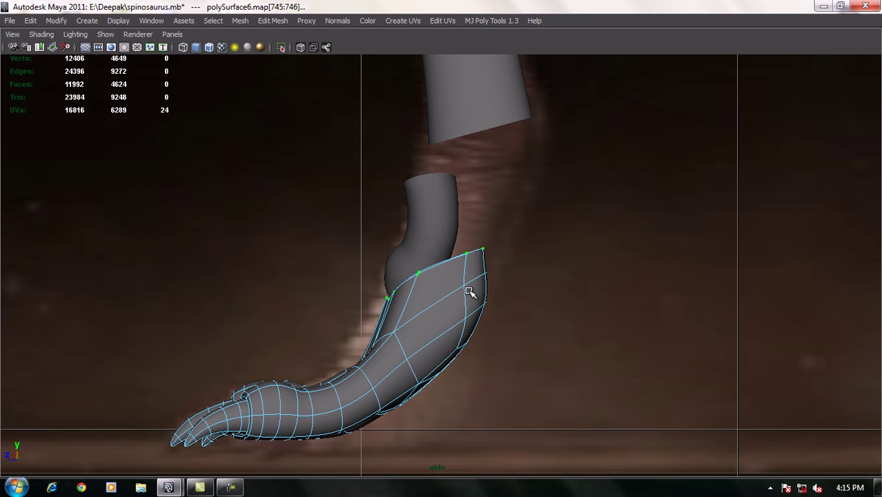
pyautogui.moveTo(450, 247); pyautogui.dragTo(434, 260, button='right')
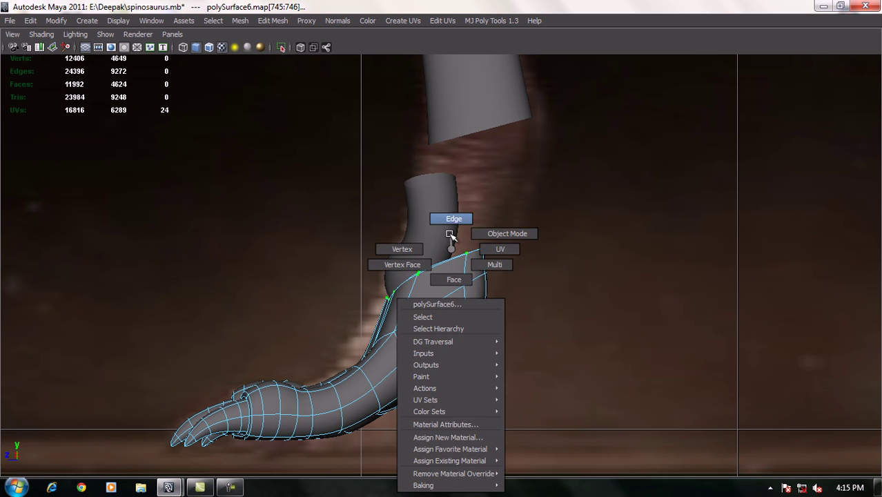
# Extrude the top edge loop, raise it toward the upper arm, tilt it flatter and shorten it.
pyautogui.keyDown('ctrl'); pyautogui.rightClick(464, 276); pyautogui.keyUp('ctrl')
pyautogui.keyDown('shift'); pyautogui.rightClick(464, 276); pyautogui.keyUp('shift')
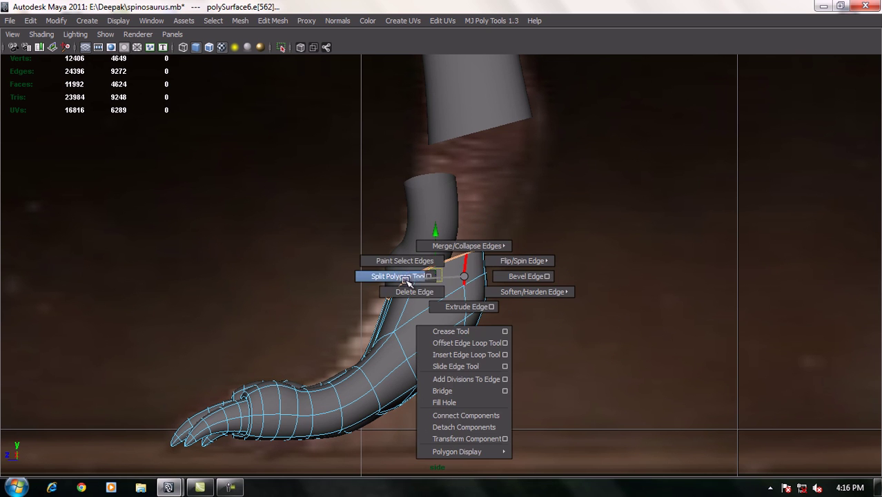
pyautogui.keyDown('shift'); pyautogui.moveTo(407, 282); pyautogui.dragTo(472, 306, button='right'); pyautogui.keyUp('shift')
pyautogui.press('w')
pyautogui.moveTo(430, 275); pyautogui.dragTo(467, 177)
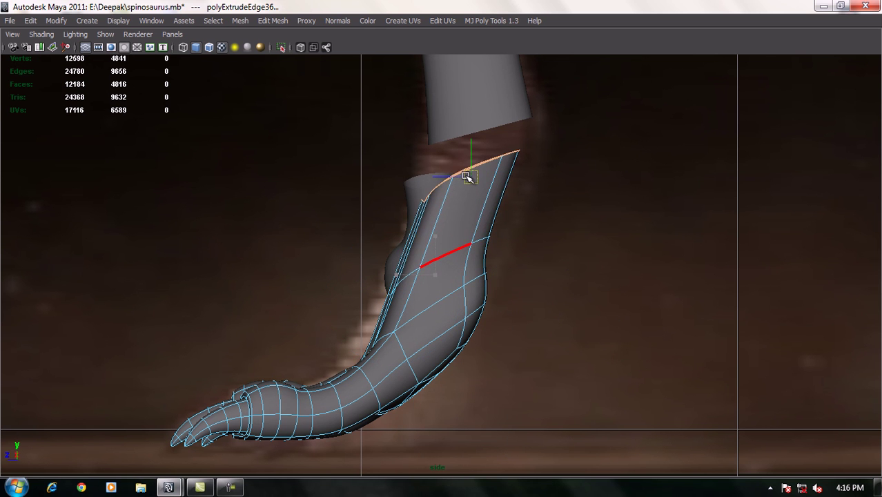
pyautogui.press('e')
pyautogui.moveTo(520, 215); pyautogui.dragTo(492, 219)
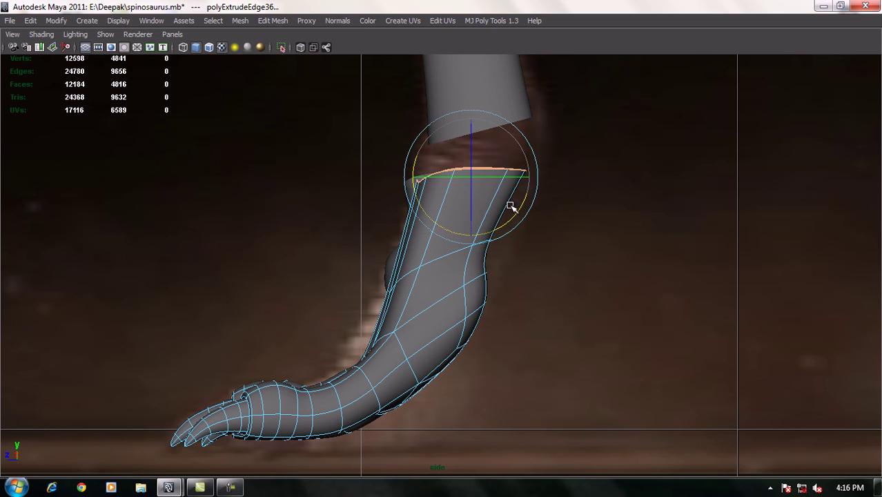
pyautogui.press('w')
pyautogui.moveTo(467, 177)
pyautogui.mouseDown()
pyautogui.moveTo(455, 209)
pyautogui.moveTo(474, 176)
pyautogui.mouseUp()
# Move the front rim vertices of the wrist opening down and to the left.
pyautogui.press('space')
pyautogui.moveTo(478, 211)
pyautogui.keyDown('alt'); pyautogui.mouseDown()
pyautogui.moveTo(572, 266)
pyautogui.moveTo(483, 263)
pyautogui.moveTo(494, 281)
pyautogui.mouseUp(); pyautogui.keyUp('alt')
pyautogui.moveTo(494, 281); pyautogui.dragTo(485, 249, button='right')
pyautogui.press('1')
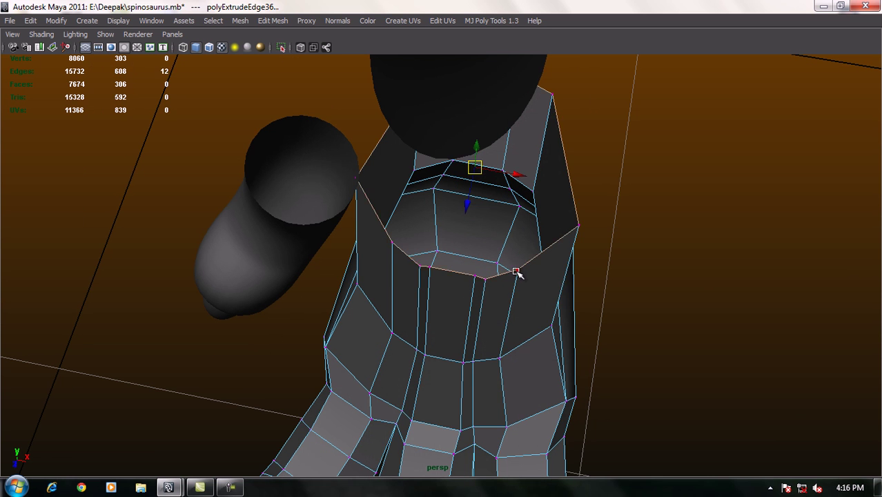
pyautogui.moveTo(520, 278); pyautogui.dragTo(511, 241)
pyautogui.moveTo(371, 226)
pyautogui.keyDown('alt'); pyautogui.mouseDown()
pyautogui.moveTo(423, 207)
pyautogui.moveTo(398, 189)
pyautogui.moveTo(382, 125)
pyautogui.moveTo(380, 178)
pyautogui.moveTo(356, 183)
pyautogui.moveTo(411, 179)
pyautogui.moveTo(409, 207)
pyautogui.moveTo(576, 218)
pyautogui.moveTo(569, 230)
pyautogui.moveTo(456, 233)
pyautogui.moveTo(432, 220)
pyautogui.moveTo(505, 242)
pyautogui.moveTo(525, 261)
pyautogui.moveTo(473, 232)
pyautogui.mouseUp(); pyautogui.keyUp('alt')
pyautogui.click(576, 218)
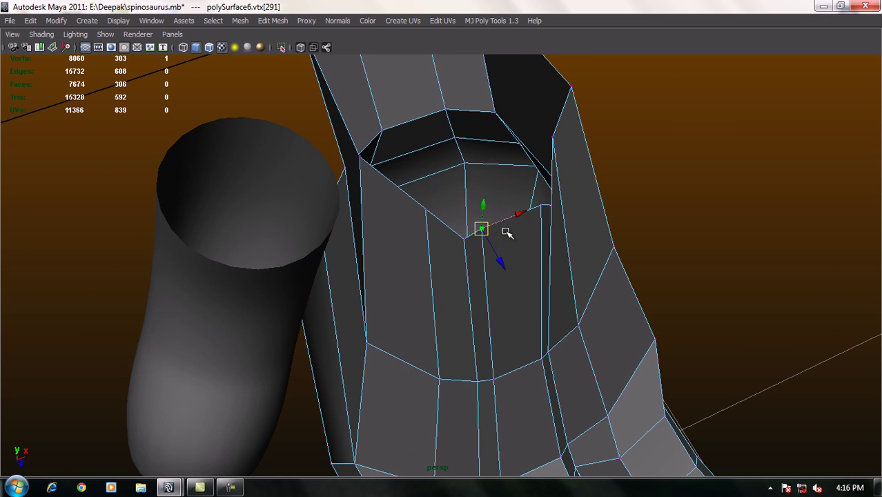
pyautogui.moveTo(510, 212)
pyautogui.mouseDown()
pyautogui.moveTo(516, 236)
pyautogui.moveTo(471, 232)
pyautogui.mouseUp()
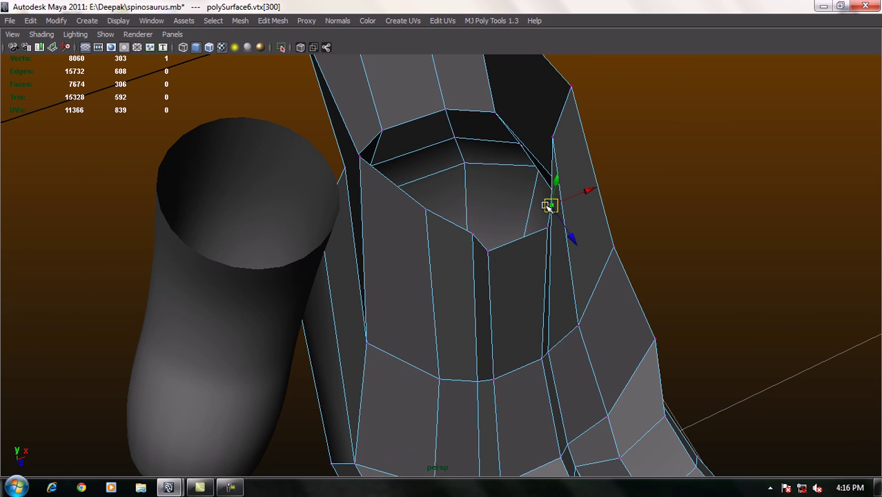
pyautogui.moveTo(550, 205)
pyautogui.mouseDown()
pyautogui.moveTo(585, 249)
pyautogui.moveTo(494, 221)
pyautogui.moveTo(468, 198)
pyautogui.moveTo(478, 197)
pyautogui.moveTo(434, 201)
pyautogui.moveTo(504, 211)
pyautogui.mouseUp()
# Slide the rim vertex pair right along X while checking the smoothed result.
pyautogui.press('3')
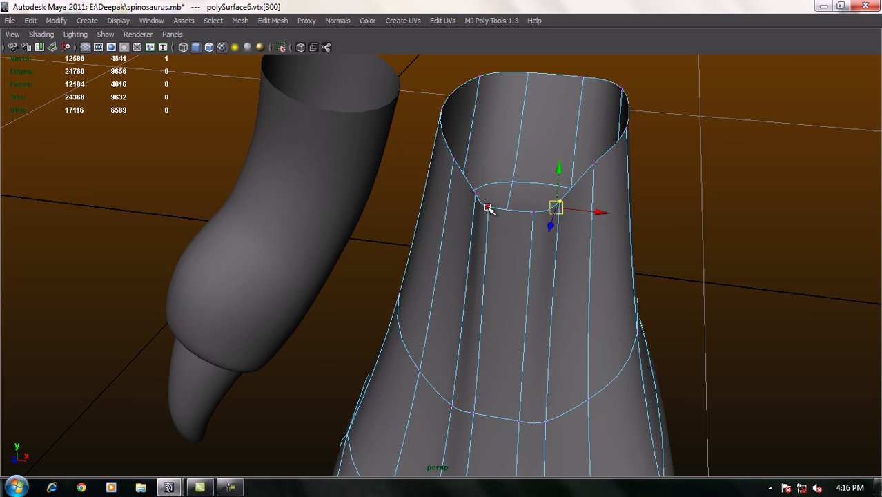
pyautogui.moveTo(547, 216)
pyautogui.keyDown('alt'); pyautogui.mouseDown(button='right')
pyautogui.moveTo(585, 247)
pyautogui.moveTo(571, 196)
pyautogui.mouseUp(button='right'); pyautogui.keyUp('alt')
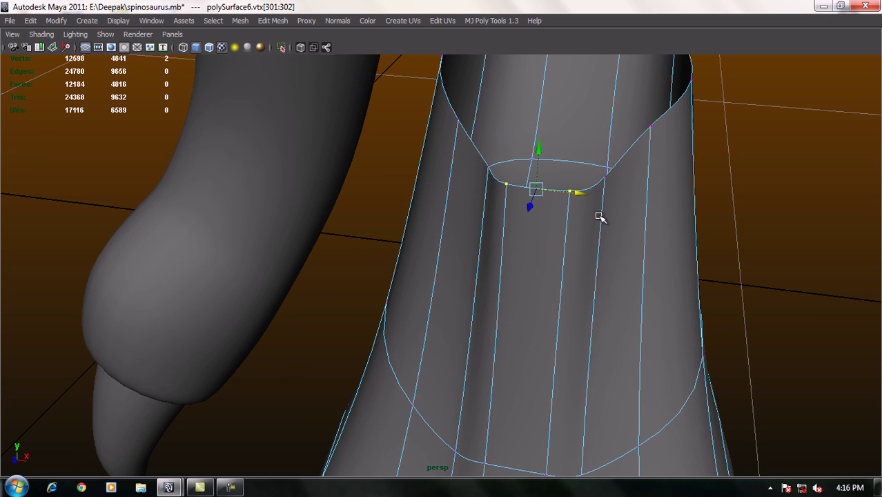
pyautogui.moveTo(476, 181); pyautogui.dragTo(522, 194, button='middle')
pyautogui.moveTo(553, 227)
pyautogui.keyDown('alt'); pyautogui.mouseDown()
pyautogui.moveTo(521, 220)
pyautogui.moveTo(565, 207)
pyautogui.mouseUp(); pyautogui.keyUp('alt')
pyautogui.click(666, 221)
pyautogui.moveTo(666, 231)
pyautogui.keyDown('alt'); pyautogui.mouseDown()
pyautogui.moveTo(555, 234)
pyautogui.moveTo(557, 247)
pyautogui.moveTo(489, 220)
pyautogui.moveTo(547, 227)
pyautogui.mouseUp(); pyautogui.keyUp('alt')
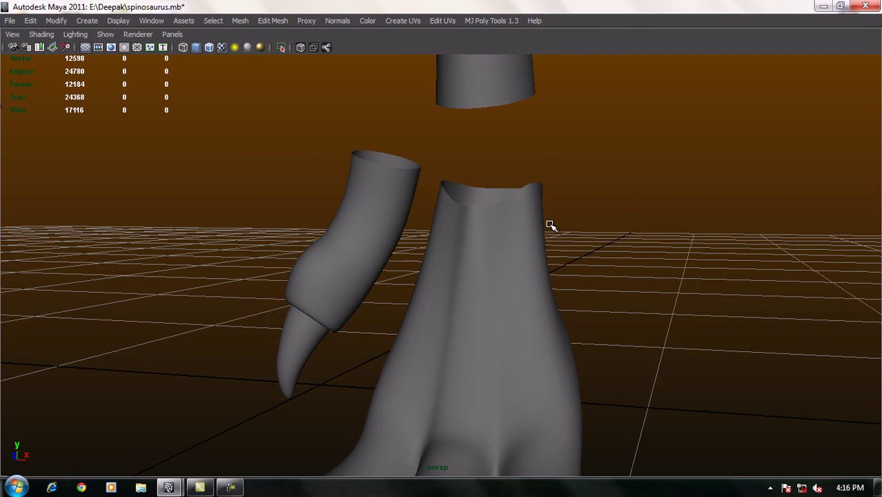
# Pull two vertex pairs above the fingers closer together along X.
pyautogui.scroll(2, 492, 331)
pyautogui.click(510, 336)
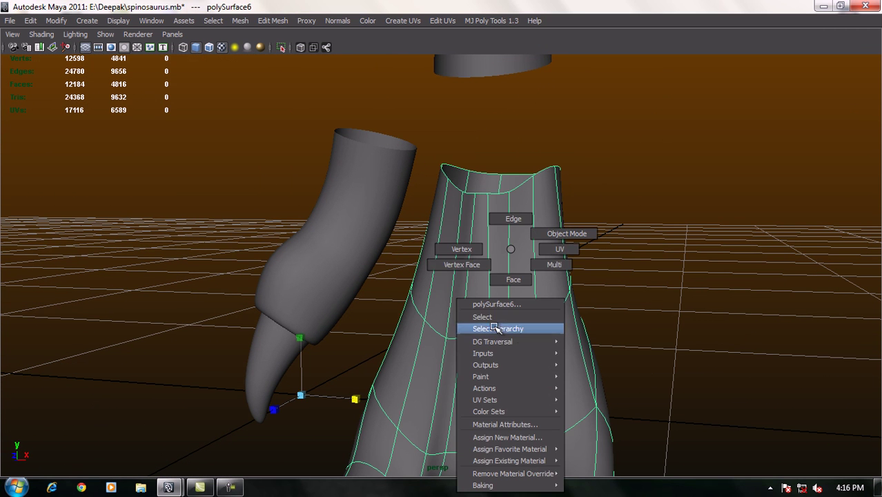
pyautogui.moveTo(513, 250); pyautogui.dragTo(461, 246, button='right')
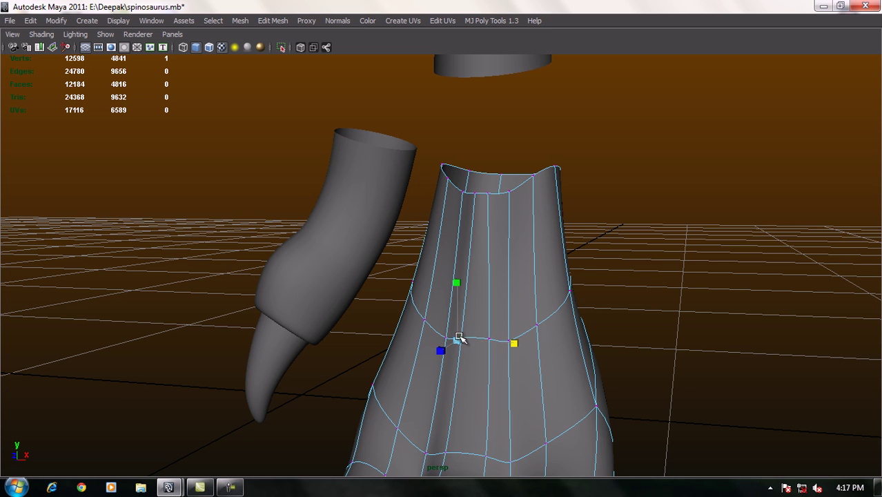
pyautogui.keyDown('alt'); pyautogui.moveTo(532, 314); pyautogui.dragTo(514, 332); pyautogui.keyUp('alt')
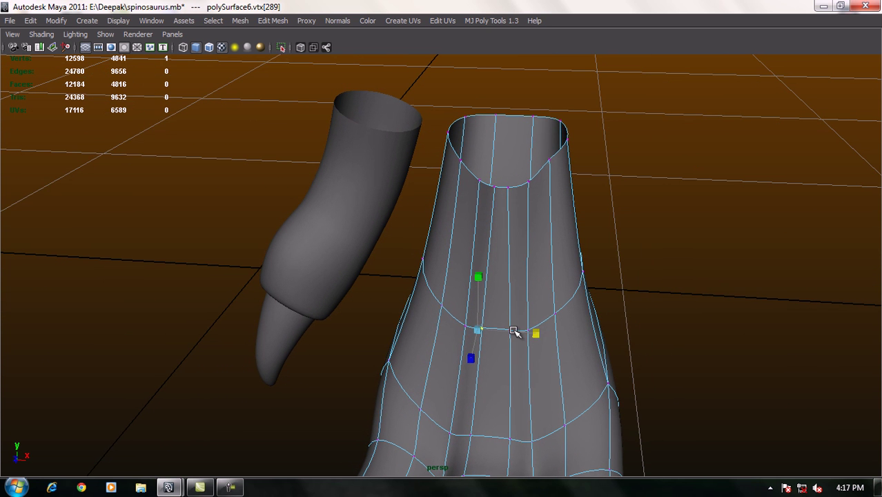
pyautogui.moveTo(441, 330); pyautogui.dragTo(458, 331)
pyautogui.keyDown('alt'); pyautogui.moveTo(539, 356); pyautogui.dragTo(529, 260, button='middle'); pyautogui.keyUp('alt')
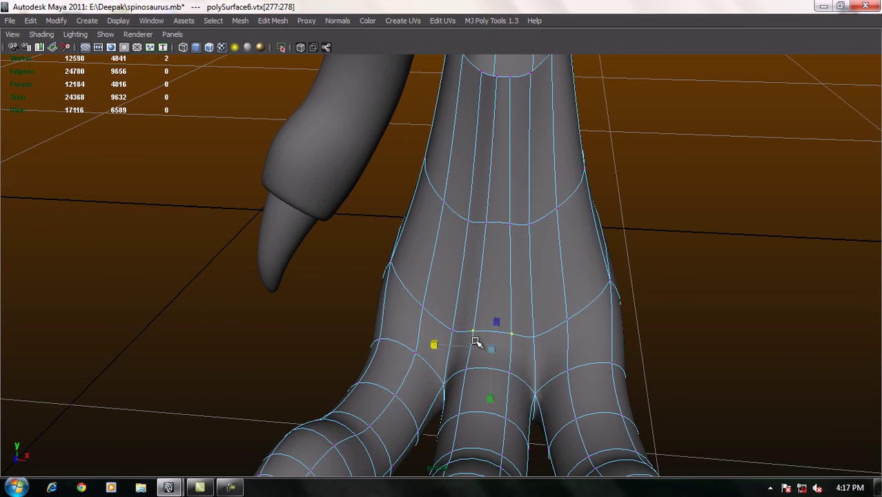
pyautogui.moveTo(435, 343); pyautogui.dragTo(442, 345)
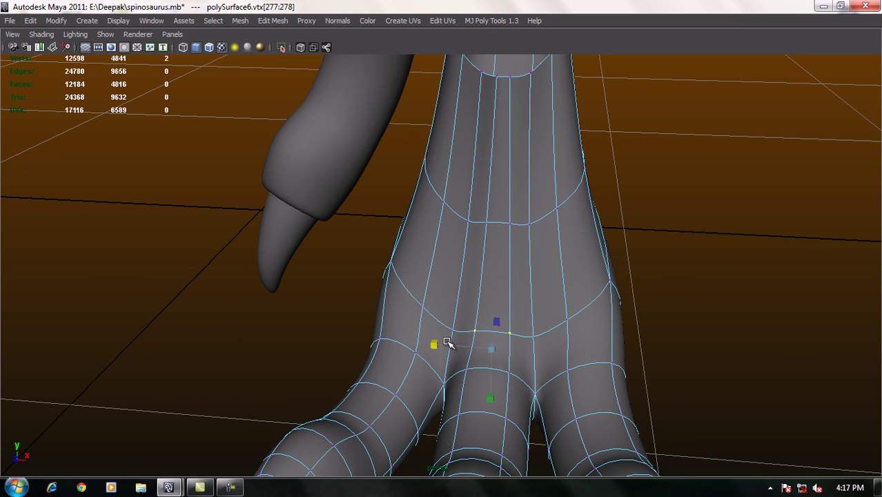
# Review the hand in side view, then orbit around it in perspective.
pyautogui.moveTo(591, 343)
pyautogui.keyDown('alt'); pyautogui.mouseDown()
pyautogui.moveTo(509, 318)
pyautogui.moveTo(498, 290)
pyautogui.moveTo(476, 346)
pyautogui.moveTo(510, 276)
pyautogui.moveTo(454, 369)
pyautogui.moveTo(403, 370)
pyautogui.moveTo(458, 380)
pyautogui.moveTo(502, 339)
pyautogui.mouseUp(); pyautogui.keyUp('alt')
pyautogui.press('space')
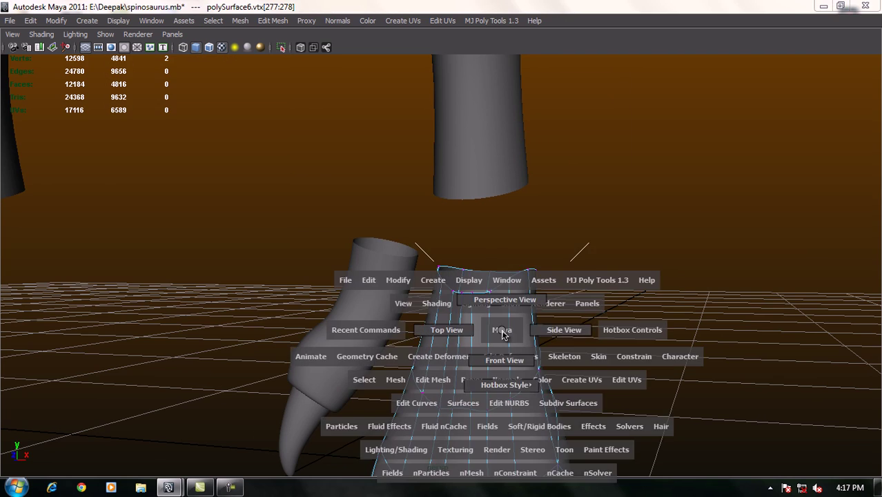
pyautogui.moveTo(445, 274); pyautogui.dragTo(545, 273)
pyautogui.scroll(3, 445, 250)
pyautogui.press('space')
pyautogui.moveTo(452, 241)
pyautogui.mouseDown()
pyautogui.moveTo(461, 229)
pyautogui.moveTo(495, 288)
pyautogui.moveTo(488, 258)
pyautogui.moveTo(360, 260)
pyautogui.moveTo(481, 331)
pyautogui.mouseUp()
pyautogui.moveTo(479, 248); pyautogui.dragTo(482, 220, button='right')
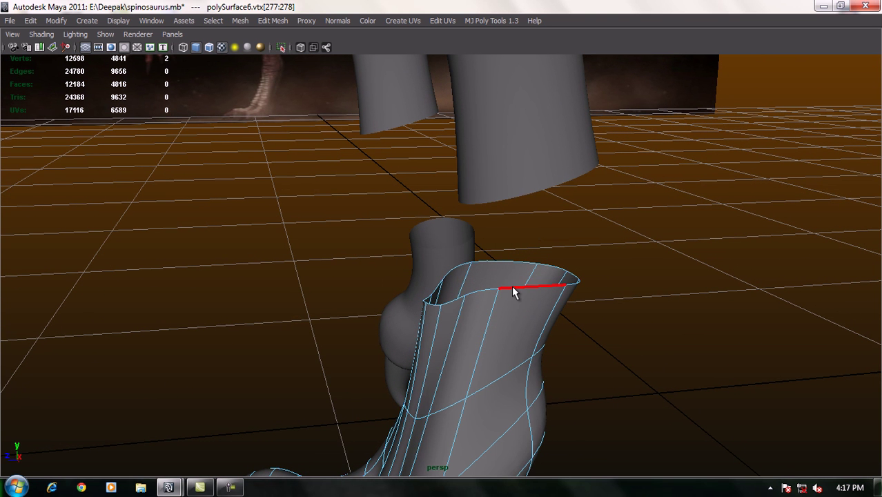
# Extrude the lower leg's top rim edge loop and pull it up toward the upper leg.
pyautogui.keyDown('shift'); pyautogui.rightClick(536, 302); pyautogui.keyUp('shift')
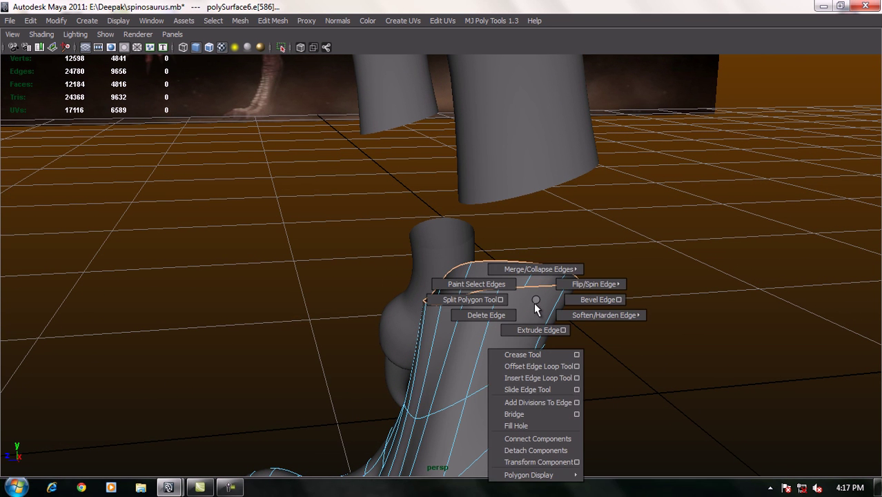
pyautogui.keyDown('shift'); pyautogui.moveTo(536, 330); pyautogui.dragTo(535, 324, button='right'); pyautogui.keyUp('shift')
pyautogui.moveTo(532, 231); pyautogui.dragTo(560, 232)
pyautogui.keyDown('alt'); pyautogui.moveTo(480, 240); pyautogui.dragTo(454, 313, button='middle'); pyautogui.keyUp('alt')
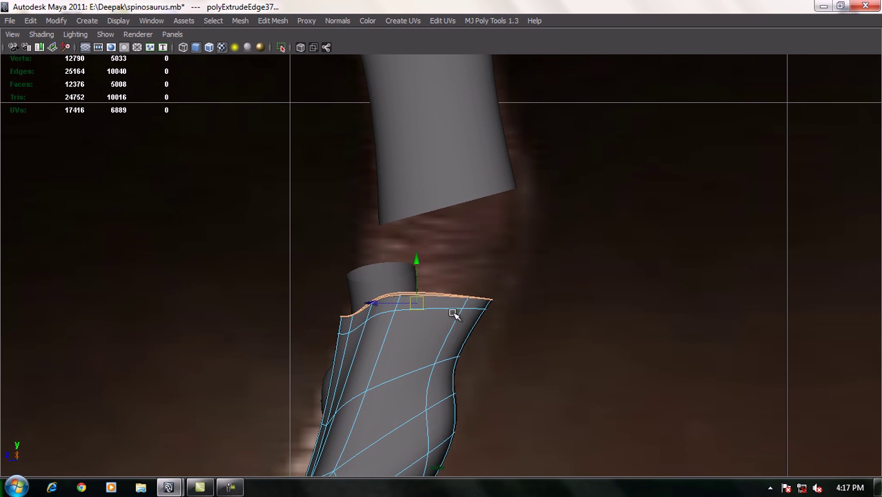
pyautogui.moveTo(418, 307)
pyautogui.mouseDown()
pyautogui.moveTo(449, 216)
pyautogui.moveTo(464, 207)
pyautogui.mouseUp()
pyautogui.moveTo(465, 246)
pyautogui.keyDown('alt'); pyautogui.mouseDown()
pyautogui.moveTo(583, 272)
pyautogui.moveTo(464, 249)
pyautogui.moveTo(513, 258)
pyautogui.moveTo(488, 261)
pyautogui.moveTo(488, 246)
pyautogui.moveTo(518, 228)
pyautogui.moveTo(507, 236)
pyautogui.mouseUp(); pyautogui.keyUp('alt')
pyautogui.moveTo(507, 236)
pyautogui.keyDown('alt'); pyautogui.mouseDown()
pyautogui.moveTo(522, 244)
pyautogui.moveTo(508, 232)
pyautogui.moveTo(523, 273)
pyautogui.moveTo(500, 258)
pyautogui.moveTo(547, 244)
pyautogui.moveTo(568, 250)
pyautogui.mouseUp(); pyautogui.keyUp('alt')
# In Side view, flatten the new edge loop in Y, tilt it up to the right, and shrink it slightly.
pyautogui.press('space')
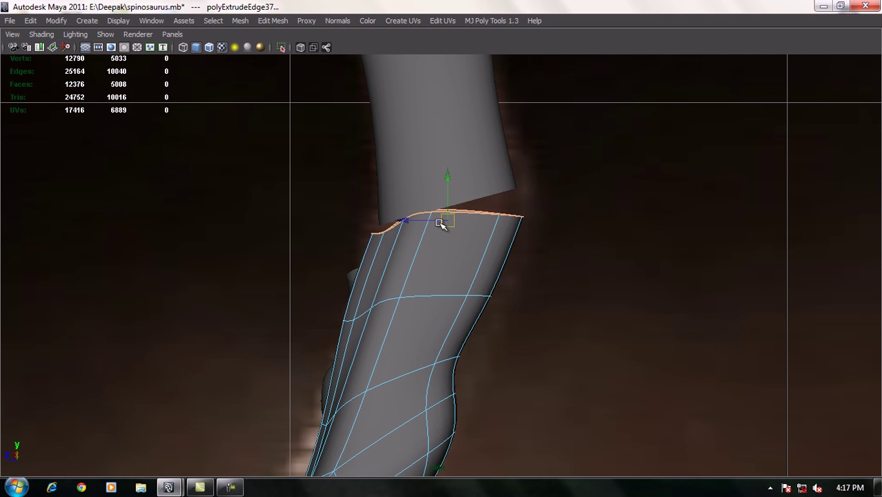
pyautogui.keyDown('alt'); pyautogui.moveTo(442, 222); pyautogui.dragTo(577, 290, button='right'); pyautogui.keyUp('alt')
pyautogui.moveTo(456, 266); pyautogui.dragTo(441, 208)
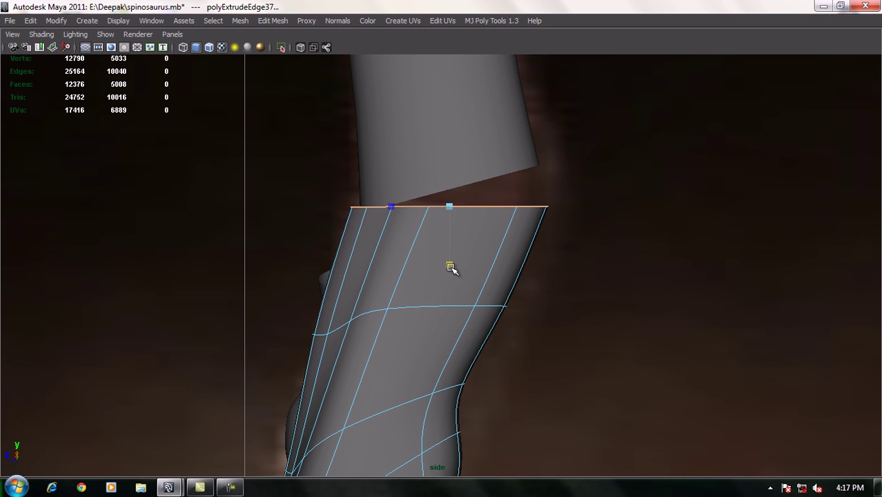
pyautogui.press('e')
pyautogui.moveTo(473, 256)
pyautogui.mouseDown()
pyautogui.moveTo(472, 244)
pyautogui.moveTo(478, 256)
pyautogui.moveTo(486, 249)
pyautogui.mouseUp()
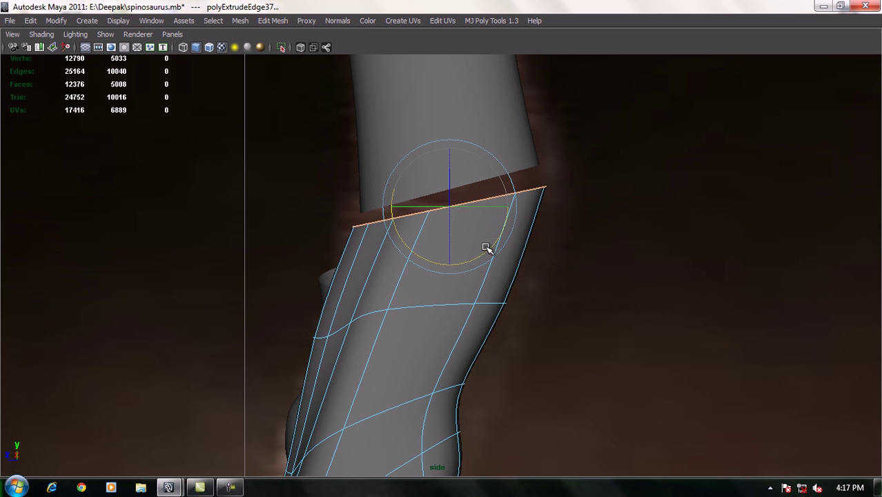
pyautogui.press('r')
pyautogui.moveTo(442, 199); pyautogui.dragTo(441, 203)
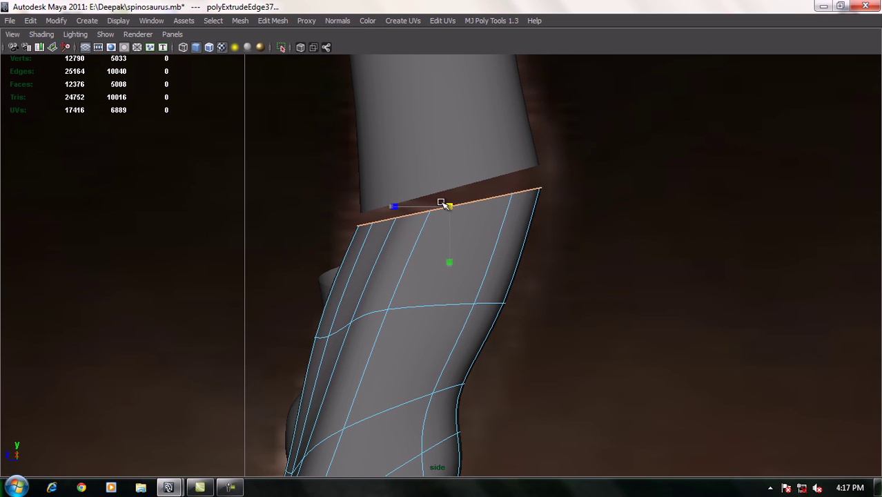
# Slide the curved loop's vertices to the right and review the whole foot in perspective.
pyautogui.moveTo(385, 280); pyautogui.dragTo(335, 260, button='right')
pyautogui.moveTo(270, 270); pyautogui.dragTo(400, 349)
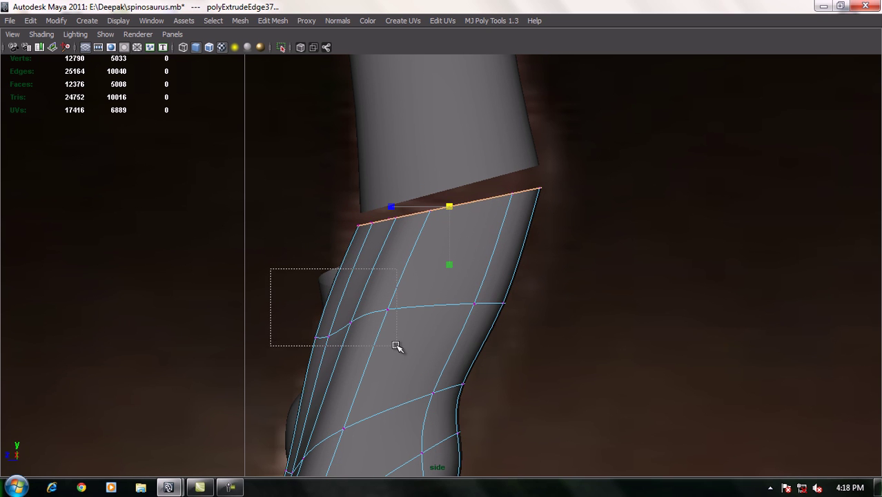
pyautogui.moveTo(342, 312); pyautogui.dragTo(366, 313)
pyautogui.press('space')
pyautogui.moveTo(418, 270); pyautogui.dragTo(403, 173)
pyautogui.moveTo(429, 252)
pyautogui.keyDown('alt'); pyautogui.mouseDown()
pyautogui.moveTo(561, 261)
pyautogui.moveTo(556, 283)
pyautogui.mouseUp(); pyautogui.keyUp('alt')
pyautogui.keyDown('alt'); pyautogui.moveTo(556, 282); pyautogui.dragTo(528, 286, button='right'); pyautogui.keyUp('alt')
pyautogui.moveTo(528, 286)
pyautogui.keyDown('alt'); pyautogui.mouseDown()
pyautogui.moveTo(539, 330)
pyautogui.moveTo(504, 322)
pyautogui.moveTo(582, 407)
pyautogui.mouseUp(); pyautogui.keyUp('alt')
pyautogui.keyDown('alt'); pyautogui.moveTo(581, 407); pyautogui.dragTo(535, 360, button='right'); pyautogui.keyUp('alt')
pyautogui.moveTo(468, 269); pyautogui.dragTo(476, 284, button='right')
# Shift the foot mesh slightly sideways along X.
pyautogui.click(481, 324)
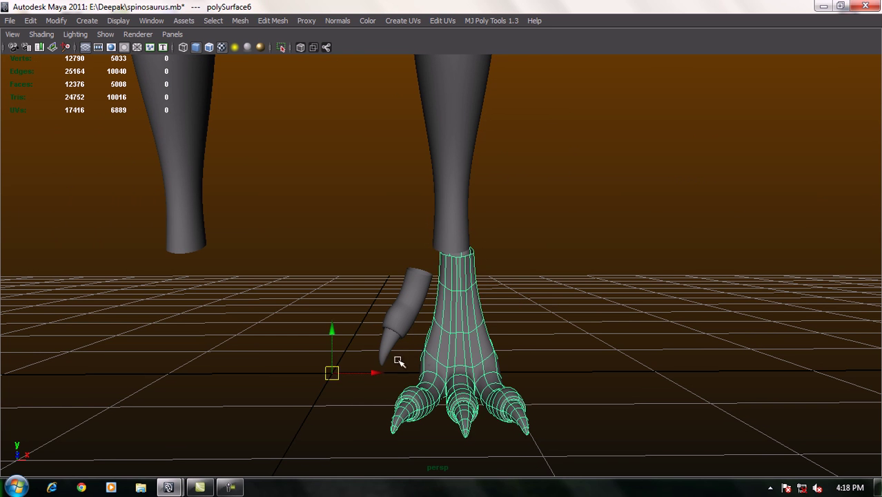
pyautogui.moveTo(374, 373); pyautogui.dragTo(369, 373)
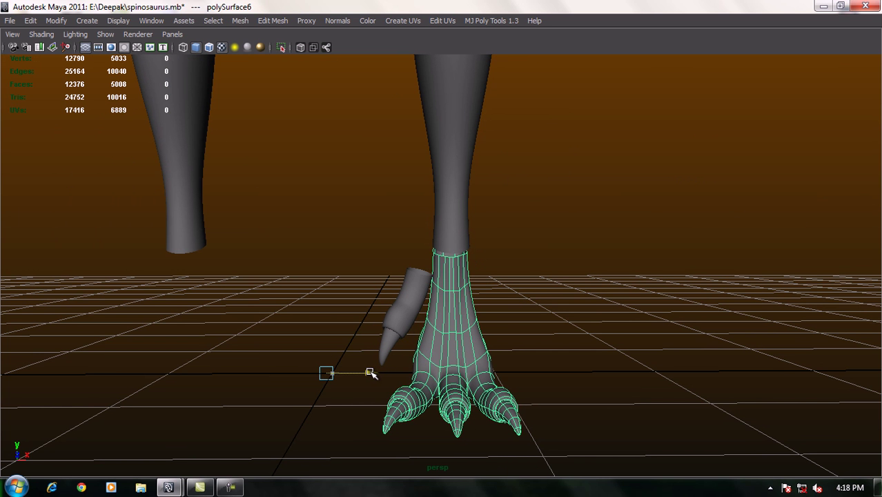
pyautogui.scroll(2, 482, 305)
pyautogui.scroll(2, 486, 330)
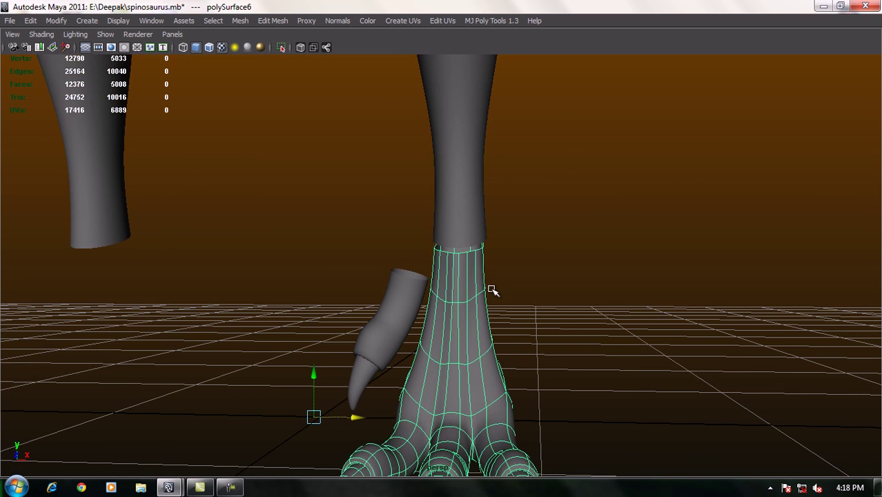
pyautogui.scroll(2, 491, 291)
pyautogui.scroll(-2, 506, 315)
pyautogui.scroll(-2, 331, 240)
pyautogui.scroll(-2, 329, 240)
# Hide the other leg, then reselect the foot and frame it in the view.
pyautogui.click(296, 125)
pyautogui.press('Delete')
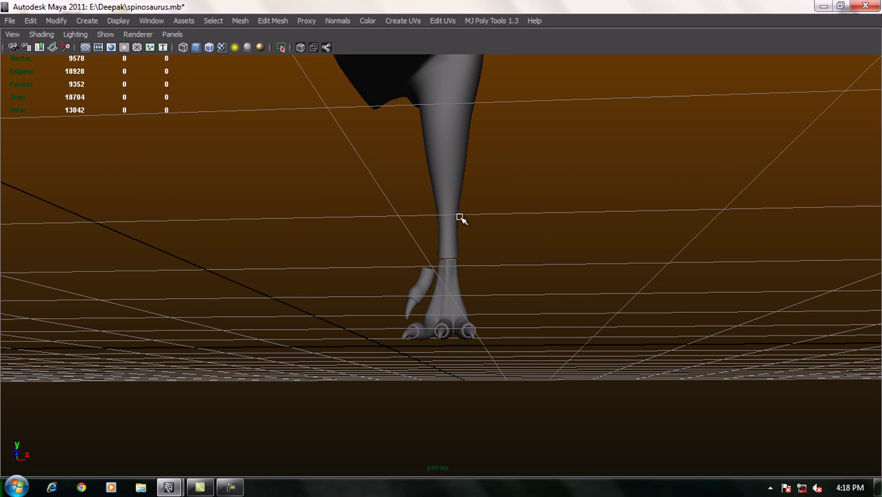
pyautogui.scroll(2, 476, 228)
pyautogui.moveTo(492, 238)
pyautogui.keyDown('alt'); pyautogui.mouseDown()
pyautogui.moveTo(354, 275)
pyautogui.moveTo(238, 228)
pyautogui.moveTo(281, 260)
pyautogui.moveTo(284, 302)
pyautogui.mouseUp(); pyautogui.keyUp('alt')
pyautogui.click(402, 374)
pyautogui.press('f')
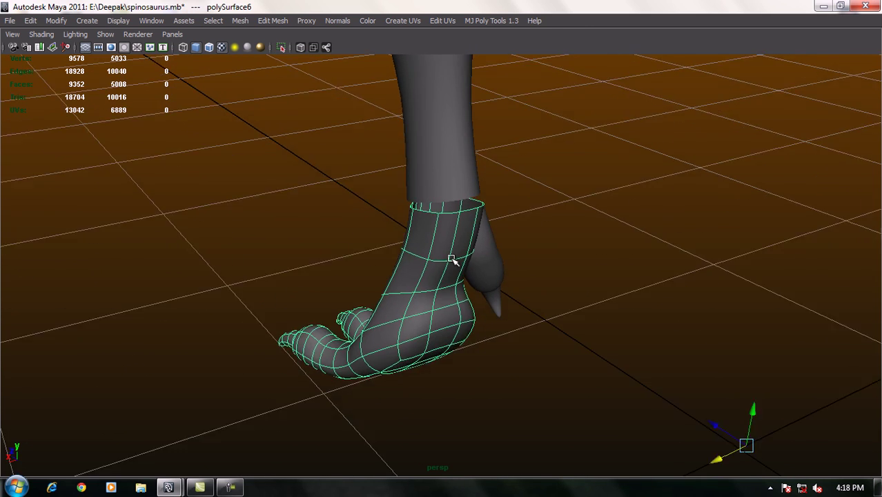
pyautogui.moveTo(410, 249); pyautogui.dragTo(354, 242, button='right')
pyautogui.moveTo(345, 292)
pyautogui.keyDown('alt'); pyautogui.mouseDown()
pyautogui.moveTo(334, 295)
pyautogui.moveTo(468, 262)
pyautogui.moveTo(498, 238)
pyautogui.moveTo(490, 281)
pyautogui.moveTo(591, 167)
pyautogui.mouseUp(); pyautogui.keyUp('alt')
# Nudge the vertices behind the ankle with an enlarged soft-selection falloff to reshape the heel.
pyautogui.moveTo(595, 356); pyautogui.dragTo(490, 224)
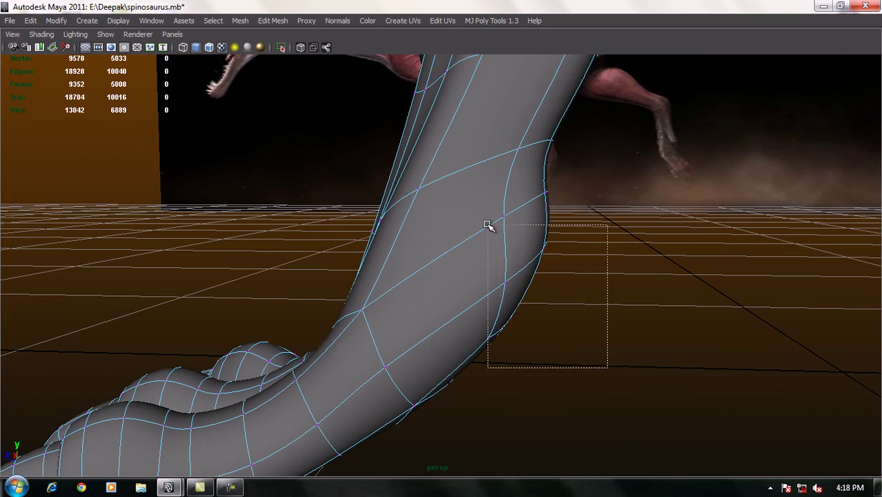
pyautogui.moveTo(561, 305)
pyautogui.keyDown('alt'); pyautogui.mouseDown()
pyautogui.moveTo(431, 297)
pyautogui.moveTo(382, 303)
pyautogui.moveTo(526, 311)
pyautogui.moveTo(504, 314)
pyautogui.mouseUp(); pyautogui.keyUp('alt')
pyautogui.press('b')
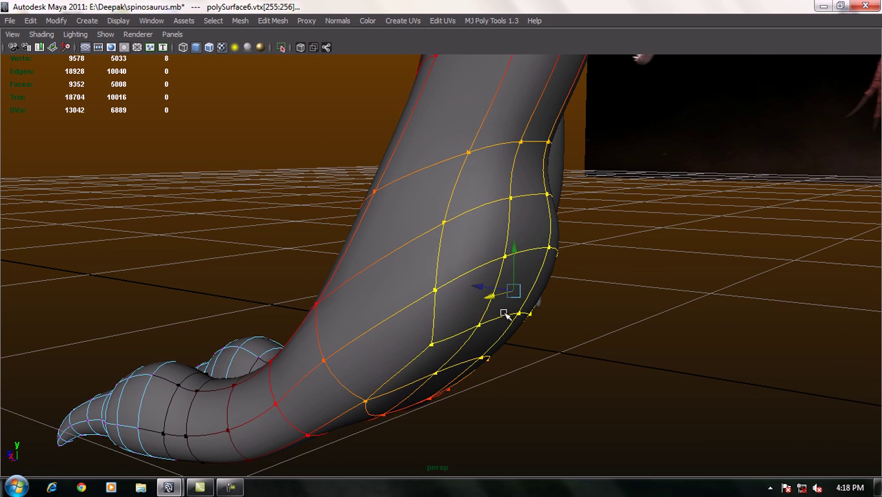
pyautogui.moveTo(475, 308); pyautogui.dragTo(621, 330, button='middle')
pyautogui.moveTo(554, 319)
pyautogui.keyDown('alt'); pyautogui.mouseDown()
pyautogui.moveTo(517, 351)
pyautogui.moveTo(508, 321)
pyautogui.moveTo(495, 328)
pyautogui.moveTo(567, 337)
pyautogui.moveTo(628, 309)
pyautogui.moveTo(626, 264)
pyautogui.moveTo(583, 284)
pyautogui.moveTo(517, 263)
pyautogui.moveTo(494, 314)
pyautogui.moveTo(435, 341)
pyautogui.mouseUp(); pyautogui.keyUp('alt')
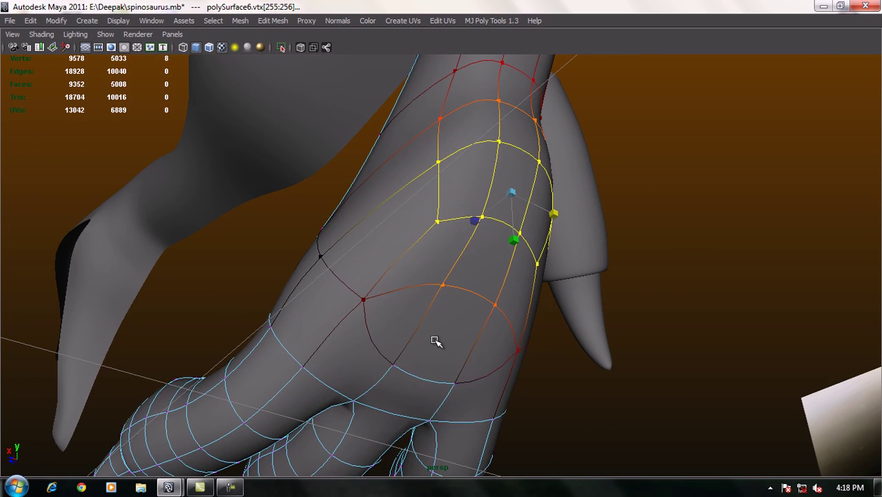
pyautogui.moveTo(437, 250); pyautogui.dragTo(456, 235, button='right')
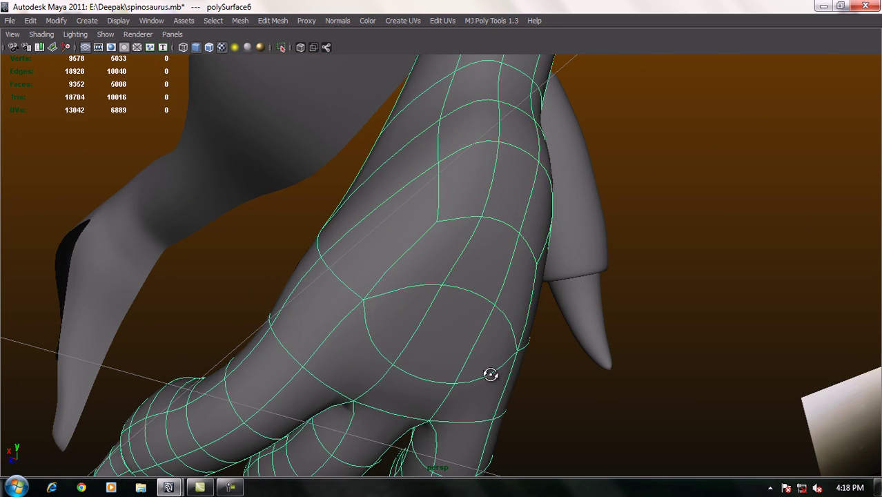
pyautogui.keyDown('alt'); pyautogui.moveTo(490, 374); pyautogui.dragTo(459, 360); pyautogui.keyUp('alt')
# With smooth preview off, select the short edge loop on the back of the hand.
pyautogui.press('1')
pyautogui.moveTo(459, 249)
pyautogui.mouseDown(button='right')
pyautogui.moveTo(461, 284)
pyautogui.moveTo(461, 219)
pyautogui.mouseUp(button='right')
pyautogui.moveTo(461, 219)
pyautogui.keyDown('alt'); pyautogui.mouseDown()
pyautogui.moveTo(413, 298)
pyautogui.moveTo(345, 278)
pyautogui.mouseUp(); pyautogui.keyUp('alt')
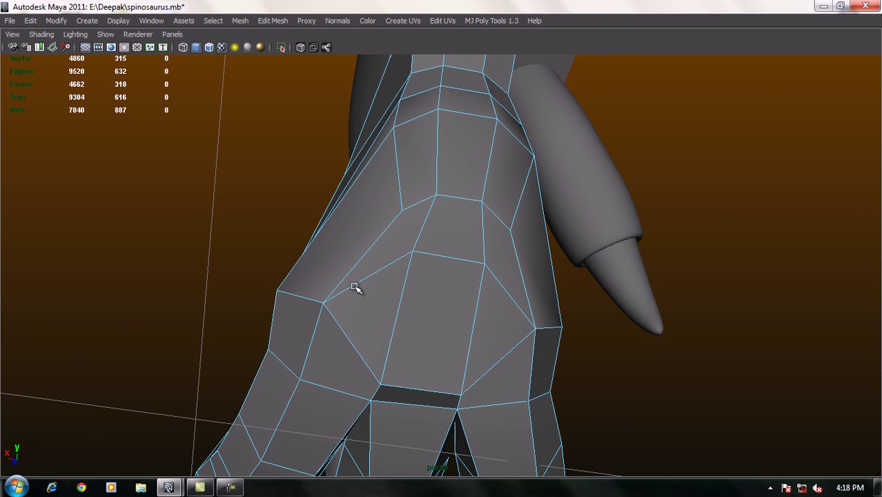
pyautogui.click(354, 287)
pyautogui.doubleClick(386, 268)
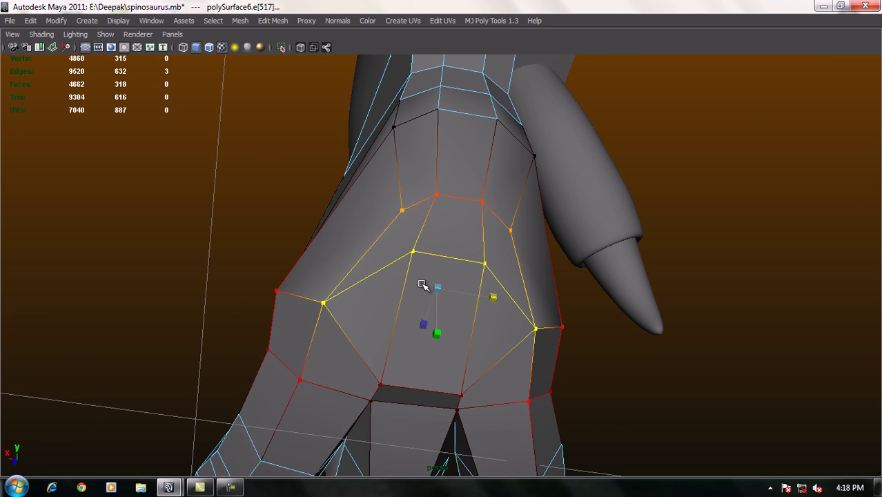
pyautogui.press('b')
pyautogui.moveTo(404, 295)
pyautogui.keyDown('alt'); pyautogui.mouseDown()
pyautogui.moveTo(315, 311)
pyautogui.moveTo(342, 296)
pyautogui.moveTo(407, 311)
pyautogui.moveTo(531, 365)
pyautogui.moveTo(419, 327)
pyautogui.mouseUp(); pyautogui.keyUp('alt')
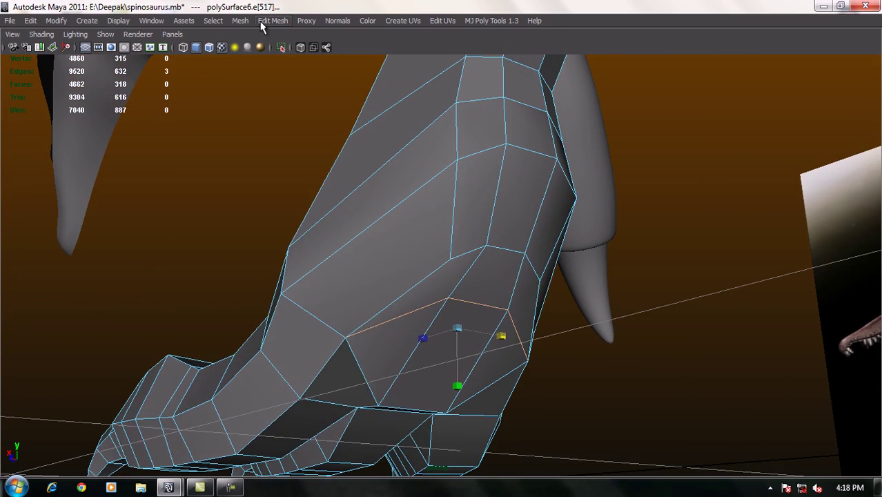
# Delete the selected edges with Edit Mesh > Delete Edge/Vertex and check the smoothed result.
pyautogui.click(272, 21)
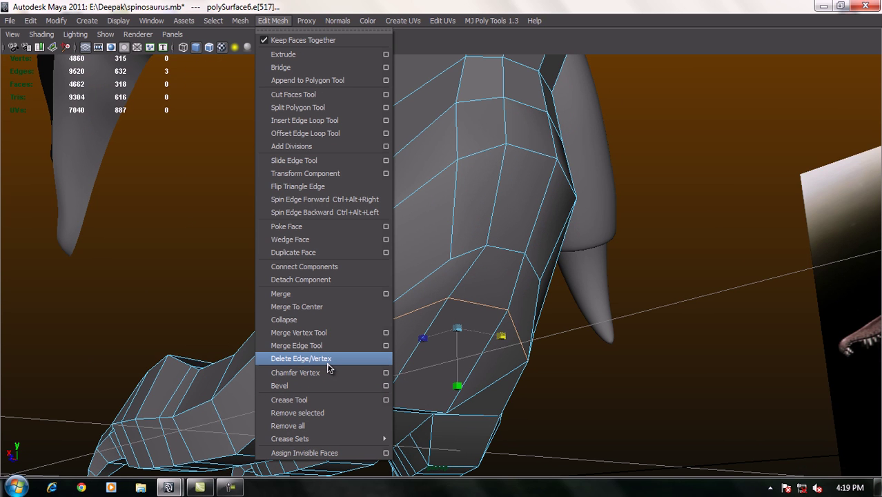
pyautogui.click(327, 359)
pyautogui.scroll(3, 341, 365)
pyautogui.scroll(3, 346, 353)
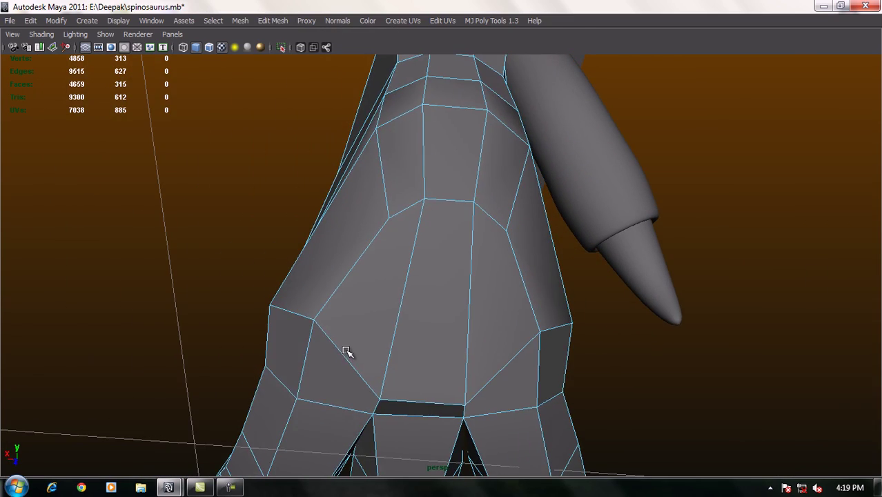
pyautogui.press('3')
pyautogui.moveTo(395, 370)
pyautogui.keyDown('alt'); pyautogui.mouseDown()
pyautogui.moveTo(366, 311)
pyautogui.moveTo(403, 341)
pyautogui.moveTo(436, 336)
pyautogui.moveTo(510, 374)
pyautogui.mouseUp(); pyautogui.keyUp('alt')
# Select three wrist vertices and move them to even out the rerouted edge flow.
pyautogui.press('1')
pyautogui.moveTo(477, 249); pyautogui.dragTo(533, 237, button='right')
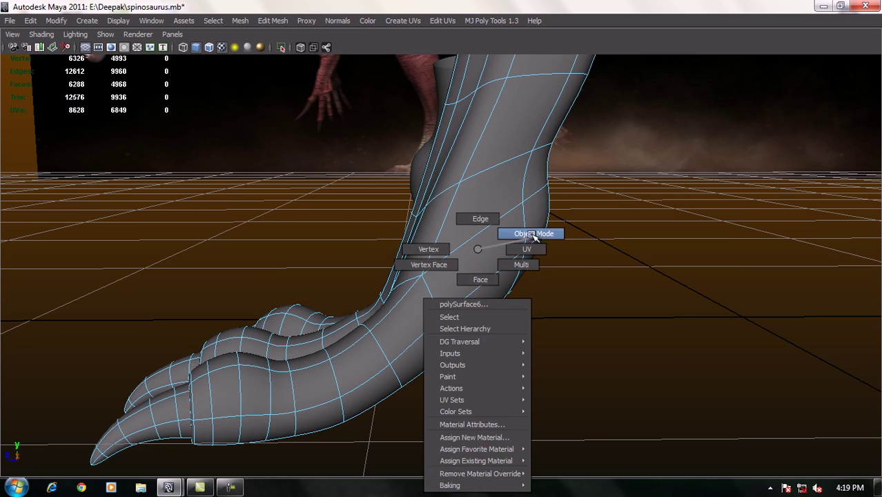
pyautogui.click(500, 301)
pyautogui.moveTo(500, 301)
pyautogui.keyDown('alt'); pyautogui.mouseDown()
pyautogui.moveTo(433, 244)
pyautogui.moveTo(387, 265)
pyautogui.moveTo(405, 282)
pyautogui.moveTo(446, 247)
pyautogui.moveTo(426, 268)
pyautogui.moveTo(441, 319)
pyautogui.moveTo(429, 252)
pyautogui.moveTo(408, 347)
pyautogui.moveTo(389, 373)
pyautogui.moveTo(404, 274)
pyautogui.mouseUp(); pyautogui.keyUp('alt')
pyautogui.moveTo(417, 244); pyautogui.dragTo(365, 231, button='right')
pyautogui.moveTo(365, 230)
pyautogui.keyDown('alt'); pyautogui.mouseDown()
pyautogui.moveTo(395, 235)
pyautogui.moveTo(368, 263)
pyautogui.moveTo(404, 299)
pyautogui.moveTo(329, 317)
pyautogui.moveTo(389, 285)
pyautogui.mouseUp(); pyautogui.keyUp('alt')
pyautogui.click(324, 322)
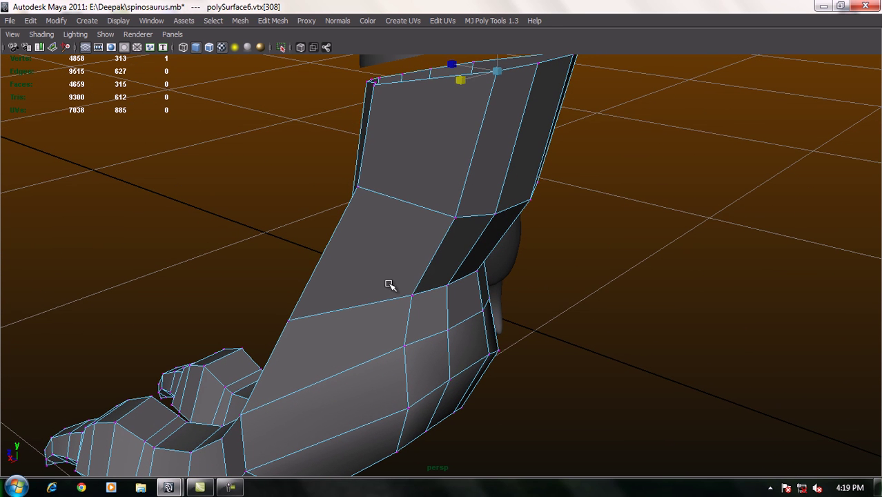
pyautogui.keyDown('shift'); pyautogui.click(455, 219); pyautogui.keyUp('shift')
pyautogui.keyDown('shift'); pyautogui.click(410, 295); pyautogui.keyUp('shift')
pyautogui.moveTo(410, 295)
pyautogui.keyDown('alt'); pyautogui.mouseDown()
pyautogui.moveTo(432, 281)
pyautogui.moveTo(438, 315)
pyautogui.moveTo(392, 294)
pyautogui.mouseUp(); pyautogui.keyUp('alt')
pyautogui.moveTo(482, 259)
pyautogui.keyDown('alt'); pyautogui.mouseDown()
pyautogui.moveTo(435, 258)
pyautogui.moveTo(350, 208)
pyautogui.mouseUp(); pyautogui.keyUp('alt')
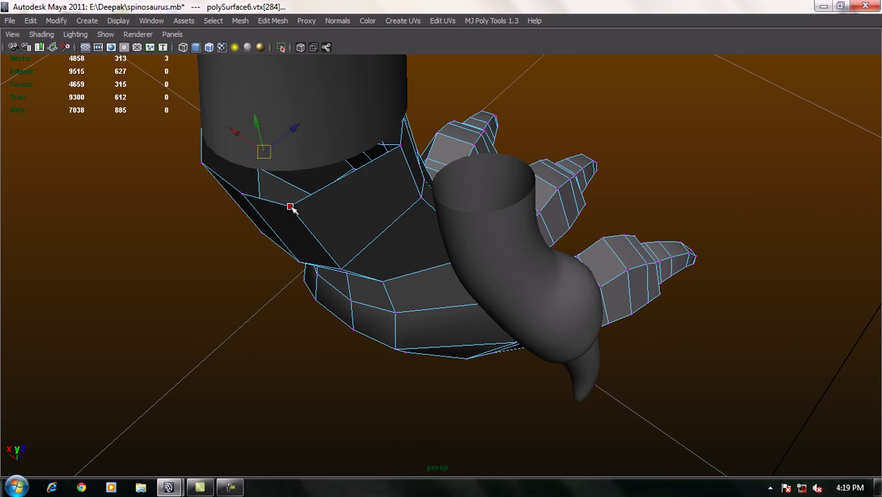
pyautogui.moveTo(344, 254)
pyautogui.mouseDown()
pyautogui.moveTo(470, 244)
pyautogui.moveTo(422, 250)
pyautogui.moveTo(485, 297)
pyautogui.mouseUp()
# Pick a single wrist vertex and raise it and its edge loop up the leg.
pyautogui.moveTo(474, 328)
pyautogui.keyDown('alt'); pyautogui.mouseDown()
pyautogui.moveTo(437, 315)
pyautogui.moveTo(396, 349)
pyautogui.moveTo(418, 304)
pyautogui.moveTo(424, 329)
pyautogui.moveTo(420, 234)
pyautogui.mouseUp(); pyautogui.keyUp('alt')
pyautogui.keyDown('shift'); pyautogui.click(396, 298); pyautogui.keyUp('shift')
pyautogui.keyDown('shift'); pyautogui.click(365, 334); pyautogui.keyUp('shift')
pyautogui.click(418, 326)
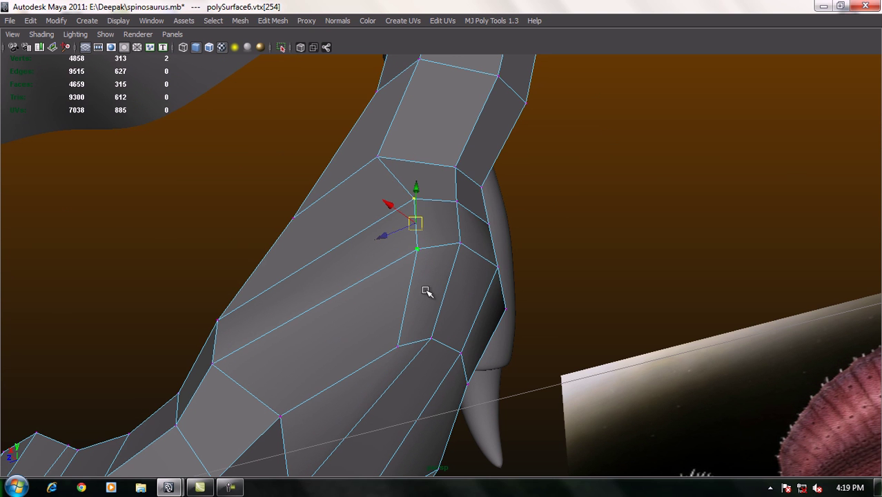
pyautogui.keyDown('alt'); pyautogui.moveTo(412, 269); pyautogui.dragTo(351, 281); pyautogui.keyUp('alt')
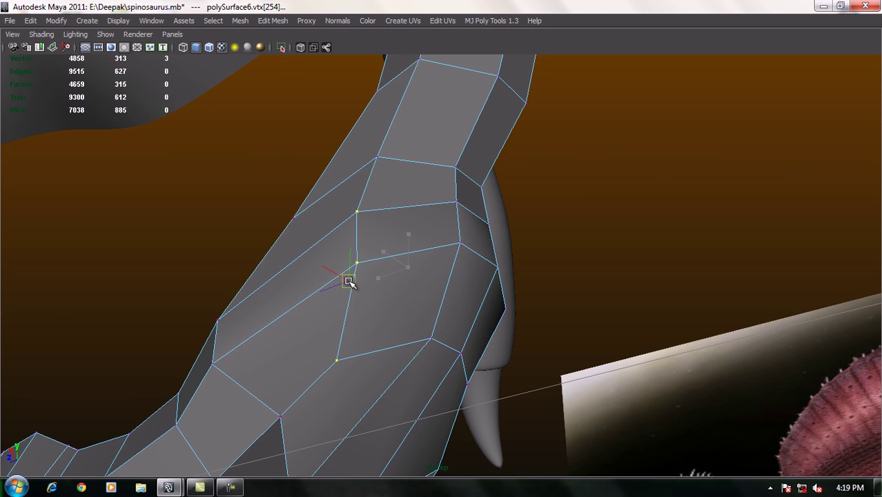
pyautogui.moveTo(422, 309)
pyautogui.keyDown('alt'); pyautogui.mouseDown()
pyautogui.moveTo(318, 316)
pyautogui.moveTo(309, 360)
pyautogui.moveTo(385, 332)
pyautogui.mouseUp(); pyautogui.keyUp('alt')
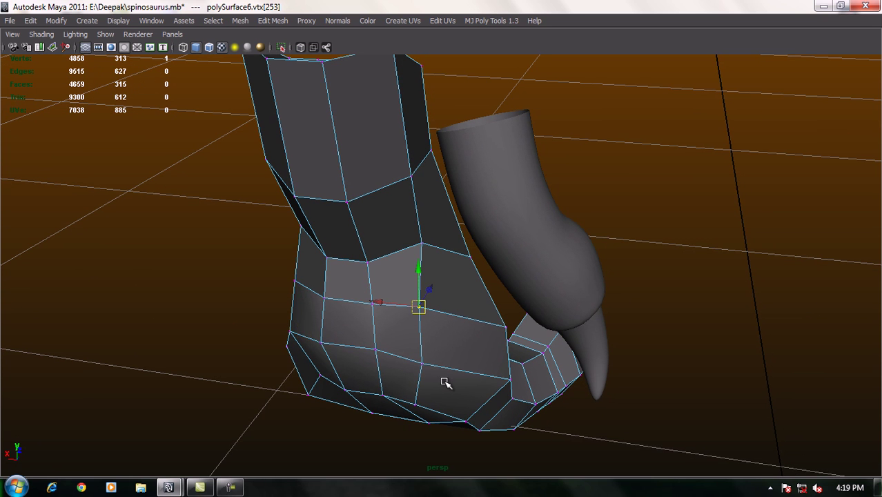
pyautogui.keyDown('alt'); pyautogui.moveTo(445, 384); pyautogui.dragTo(367, 396); pyautogui.keyUp('alt')
pyautogui.moveTo(372, 357)
pyautogui.keyDown('alt'); pyautogui.mouseDown()
pyautogui.moveTo(452, 360)
pyautogui.moveTo(492, 254)
pyautogui.moveTo(327, 252)
pyautogui.moveTo(358, 269)
pyautogui.moveTo(415, 246)
pyautogui.moveTo(419, 217)
pyautogui.moveTo(413, 339)
pyautogui.moveTo(367, 352)
pyautogui.mouseUp(); pyautogui.keyUp('alt')
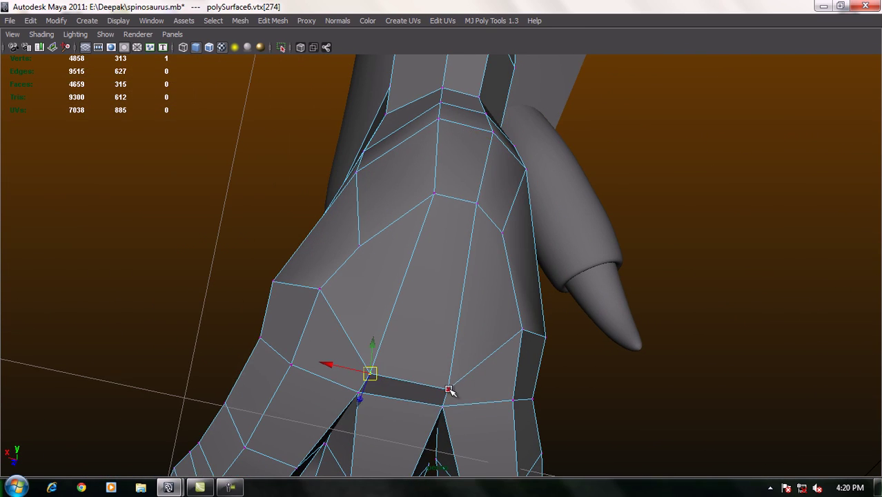
pyautogui.moveTo(413, 383); pyautogui.dragTo(421, 338)
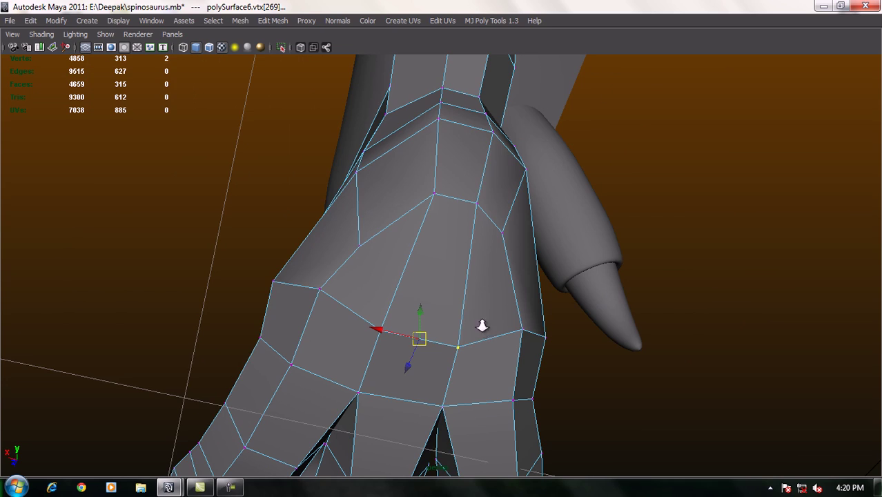
# Preview the mesh smoothed, then select the upper leg in object mode.
pyautogui.keyDown('alt'); pyautogui.moveTo(481, 325); pyautogui.dragTo(429, 272, button='right'); pyautogui.keyUp('alt')
pyautogui.press('3')
pyautogui.moveTo(430, 272)
pyautogui.keyDown('alt'); pyautogui.mouseDown()
pyautogui.moveTo(445, 329)
pyautogui.moveTo(507, 358)
pyautogui.moveTo(462, 300)
pyautogui.moveTo(517, 235)
pyautogui.moveTo(507, 391)
pyautogui.moveTo(384, 366)
pyautogui.moveTo(311, 406)
pyautogui.moveTo(376, 368)
pyautogui.moveTo(427, 376)
pyautogui.mouseUp(); pyautogui.keyUp('alt')
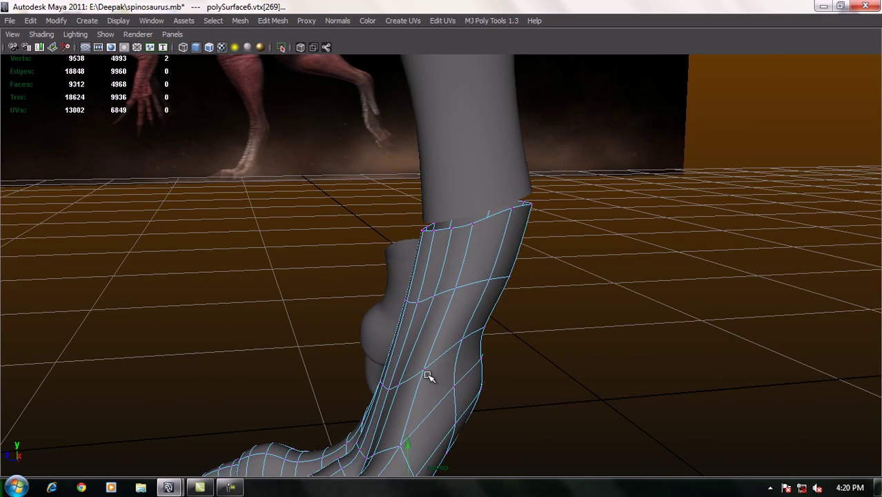
pyautogui.click(461, 196)
pyautogui.moveTo(480, 260); pyautogui.dragTo(479, 258, button='right')
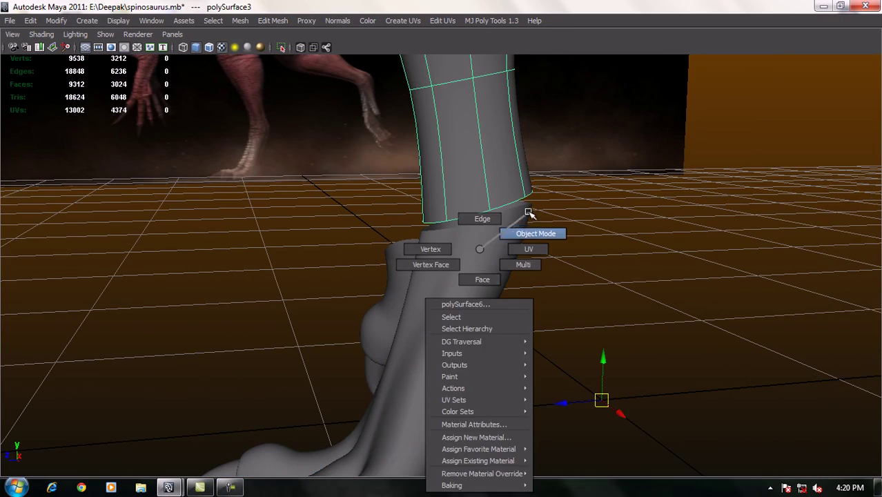
pyautogui.moveTo(478, 258)
pyautogui.keyDown('alt'); pyautogui.mouseDown()
pyautogui.moveTo(545, 254)
pyautogui.moveTo(587, 166)
pyautogui.mouseUp(); pyautogui.keyUp('alt')
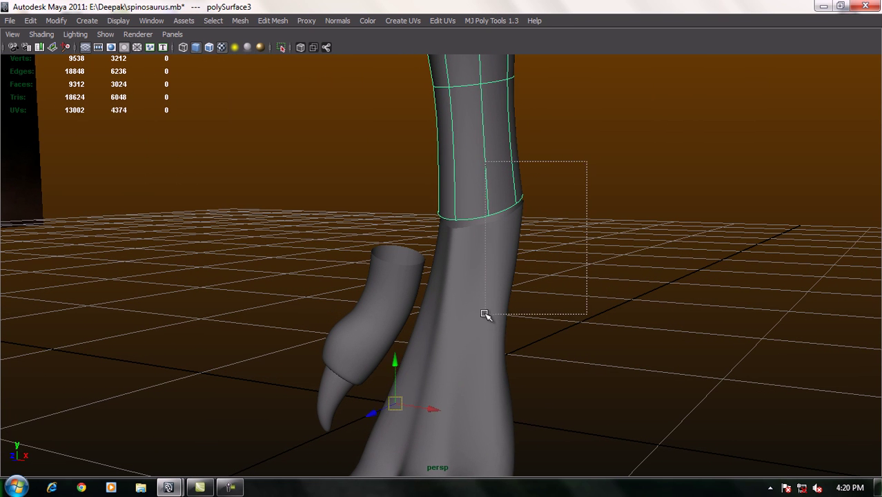
# Inspect the lower leg's top border vertices and the upper leg's bottom border vertices.
pyautogui.moveTo(485, 314); pyautogui.dragTo(470, 327)
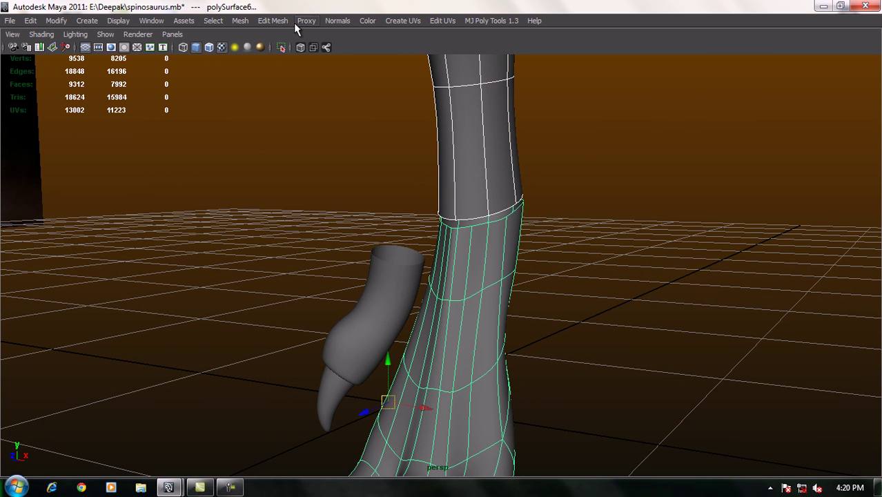
pyautogui.keyDown('alt'); pyautogui.moveTo(491, 238); pyautogui.dragTo(443, 226); pyautogui.keyUp('alt')
pyautogui.moveTo(486, 234); pyautogui.dragTo(476, 205, button='right')
pyautogui.moveTo(550, 191); pyautogui.dragTo(407, 238)
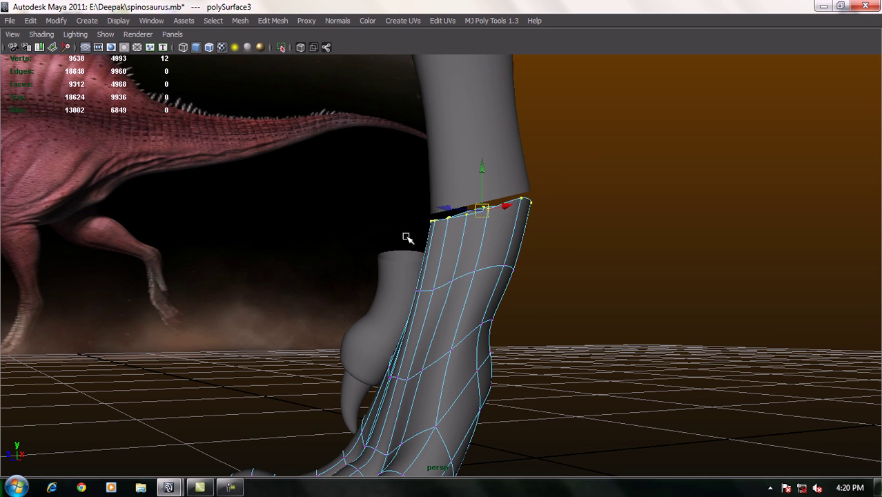
pyautogui.moveTo(495, 256); pyautogui.dragTo(551, 233, button='right')
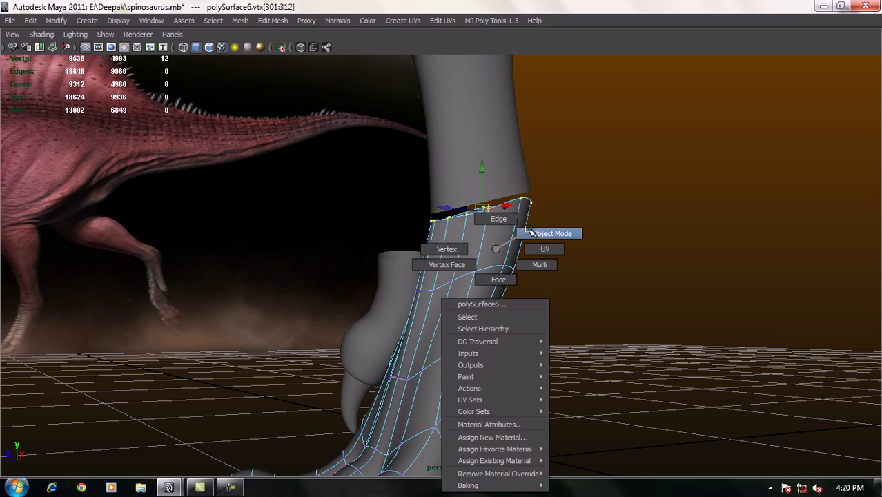
pyautogui.click(448, 103)
pyautogui.moveTo(503, 143); pyautogui.dragTo(467, 143, button='right')
pyautogui.moveTo(414, 181); pyautogui.dragTo(610, 277)
pyautogui.moveTo(462, 145); pyautogui.dragTo(519, 127, button='right')
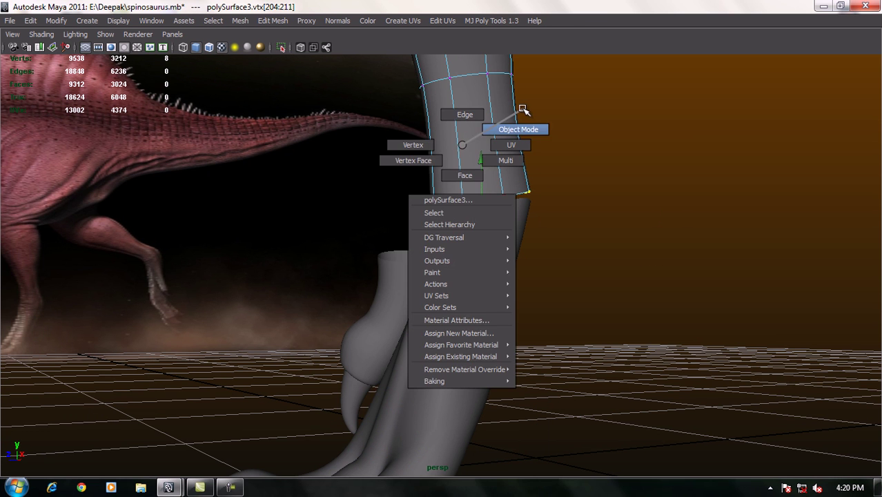
# Select the upper and lower leg meshes together and open the Mesh menu.
pyautogui.keyDown('alt'); pyautogui.moveTo(478, 164); pyautogui.dragTo(608, 140); pyautogui.keyUp('alt')
pyautogui.click(461, 251)
pyautogui.keyDown('alt'); pyautogui.moveTo(461, 252); pyautogui.dragTo(498, 233, button='right'); pyautogui.keyUp('alt')
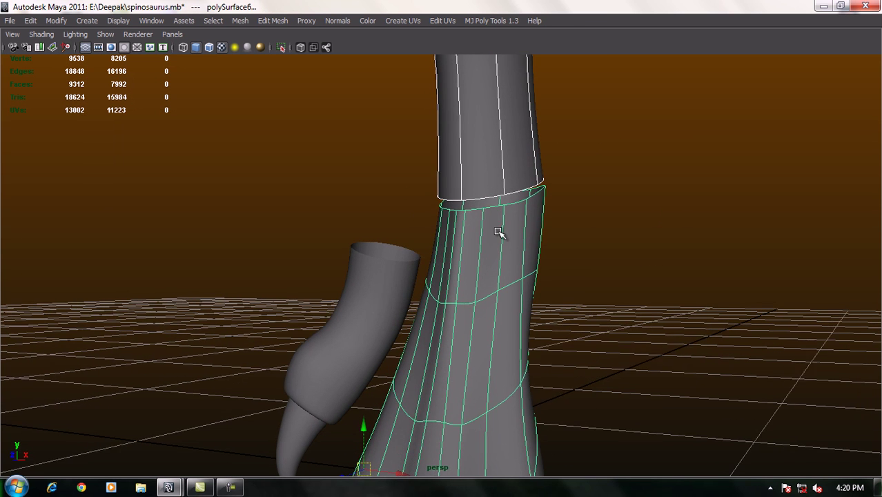
pyautogui.click(242, 22)
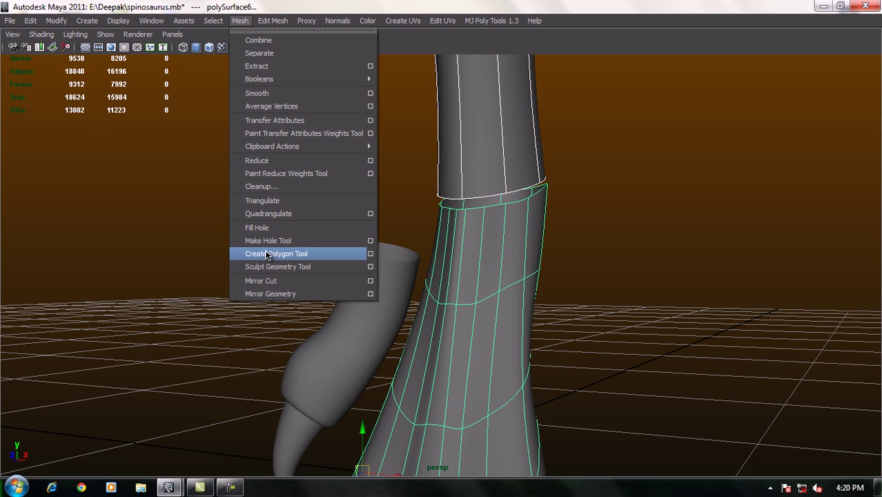
# Combine the upper and lower leg into one mesh with Mesh > Combine.
pyautogui.click(256, 42)
pyautogui.scroll(1, 502, 217)
pyautogui.scroll(1, 545, 246)
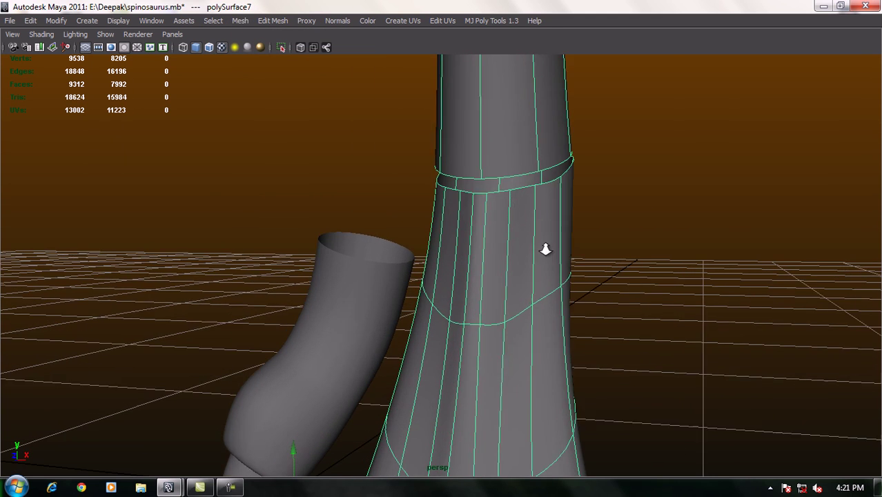
pyautogui.scroll(1, 552, 246)
pyautogui.scroll(1, 531, 266)
pyautogui.moveTo(510, 286)
pyautogui.keyDown('alt'); pyautogui.mouseDown()
pyautogui.moveTo(545, 292)
pyautogui.moveTo(537, 297)
pyautogui.moveTo(547, 301)
pyautogui.moveTo(522, 258)
pyautogui.moveTo(499, 281)
pyautogui.moveTo(385, 275)
pyautogui.moveTo(498, 295)
pyautogui.mouseUp(); pyautogui.keyUp('alt')
# Try merging pairs of wrist seam vertices with Edit Mesh > Merge.
pyautogui.moveTo(499, 293); pyautogui.dragTo(455, 236, button='right')
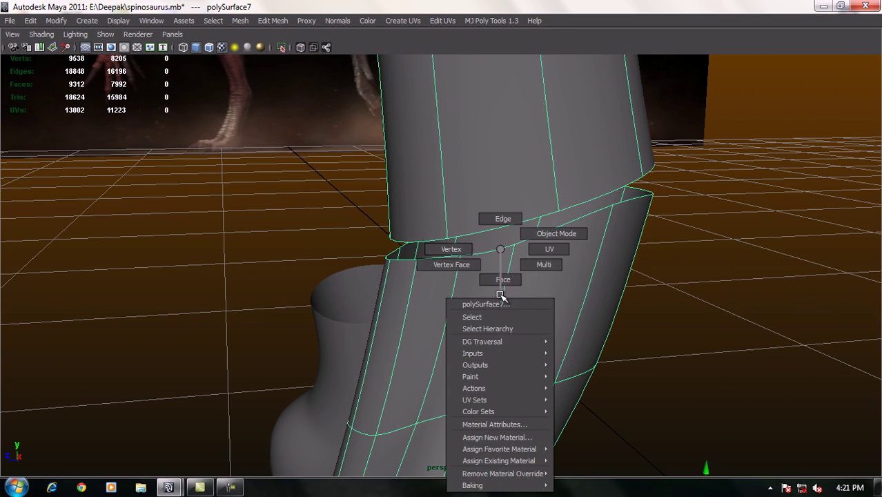
pyautogui.scroll(2, 478, 251)
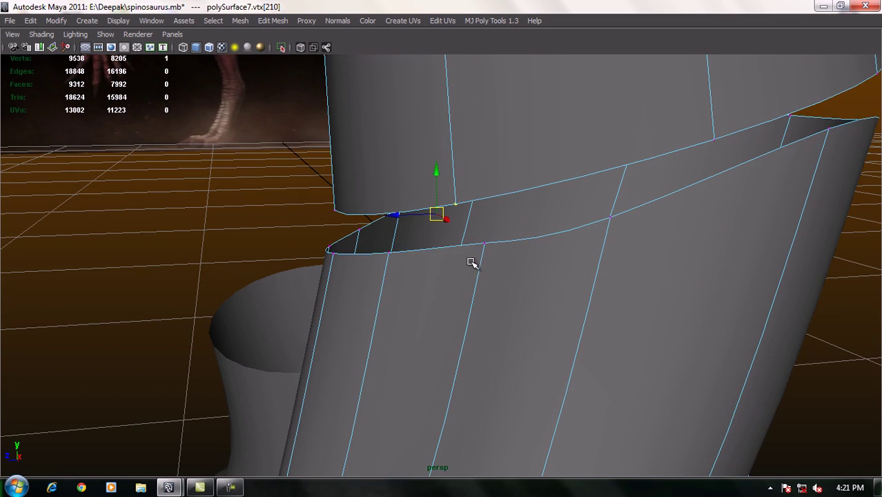
pyautogui.scroll(-3, 545, 250)
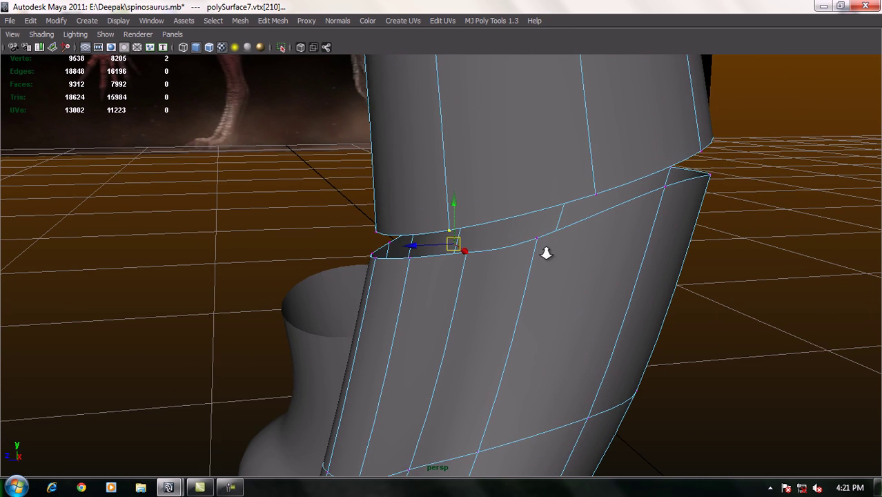
pyautogui.scroll(2, 448, 179)
pyautogui.click(272, 21)
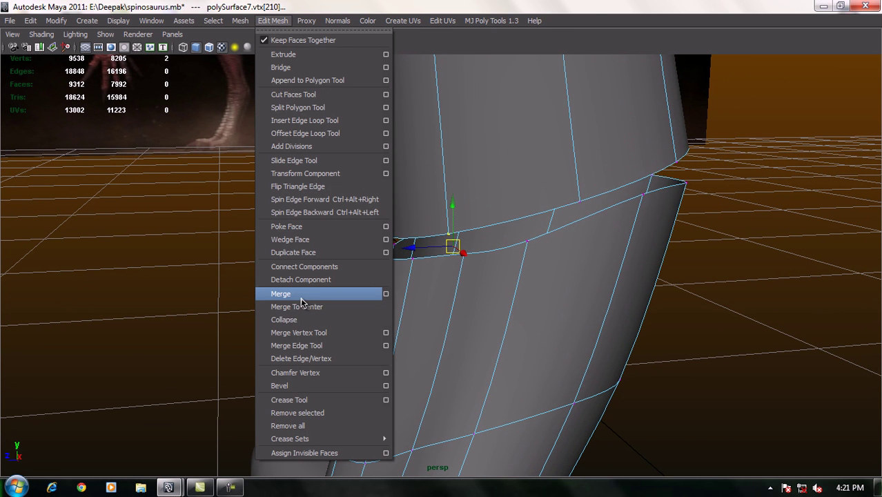
pyautogui.click(300, 294)
pyautogui.scroll(1, 512, 236)
pyautogui.scroll(1, 521, 235)
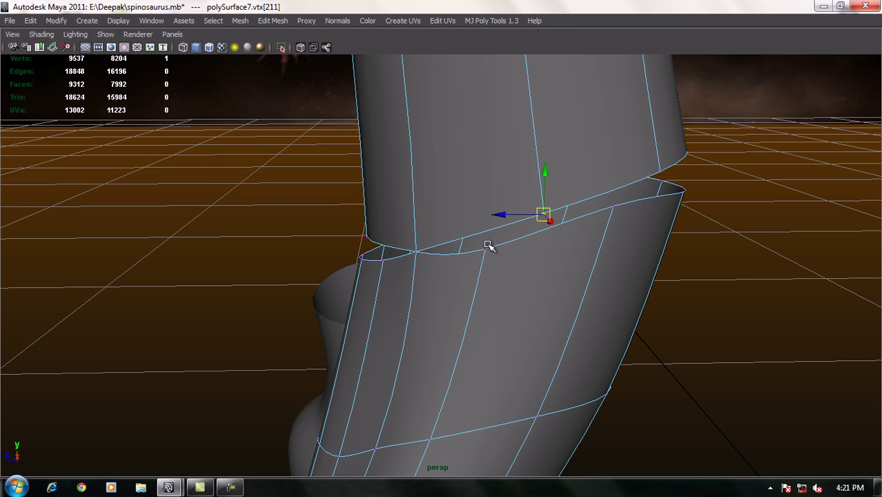
pyautogui.press('g')
pyautogui.moveTo(572, 207)
pyautogui.keyDown('alt'); pyautogui.mouseDown()
pyautogui.moveTo(610, 193)
pyautogui.moveTo(611, 178)
pyautogui.mouseUp(); pyautogui.keyUp('alt')
pyautogui.click(608, 172)
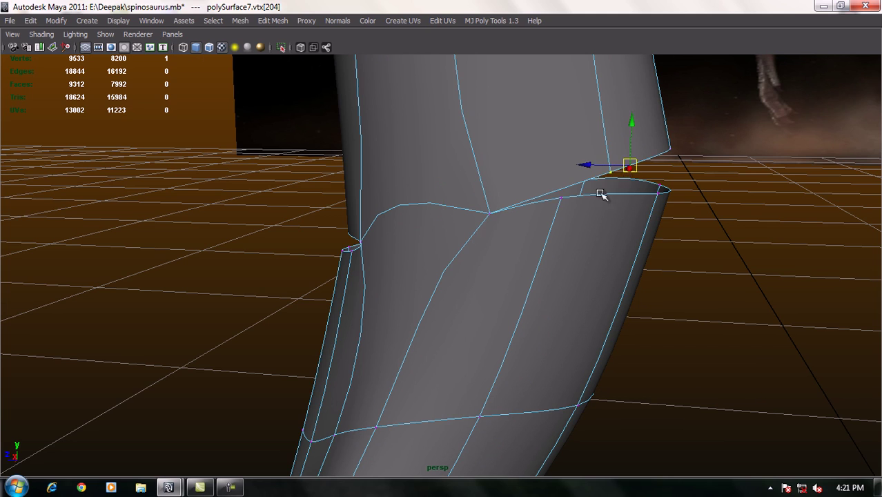
pyautogui.keyDown('shift'); pyautogui.click(560, 199); pyautogui.keyUp('shift')
pyautogui.hotkey('ctrl', 'shift', 'm')
pyautogui.moveTo(639, 252)
pyautogui.keyDown('alt'); pyautogui.mouseDown()
pyautogui.moveTo(481, 257)
pyautogui.moveTo(347, 246)
pyautogui.moveTo(276, 256)
pyautogui.moveTo(449, 256)
pyautogui.moveTo(370, 256)
pyautogui.moveTo(421, 246)
pyautogui.moveTo(545, 272)
pyautogui.moveTo(525, 254)
pyautogui.moveTo(612, 262)
pyautogui.mouseUp(); pyautogui.keyUp('alt')
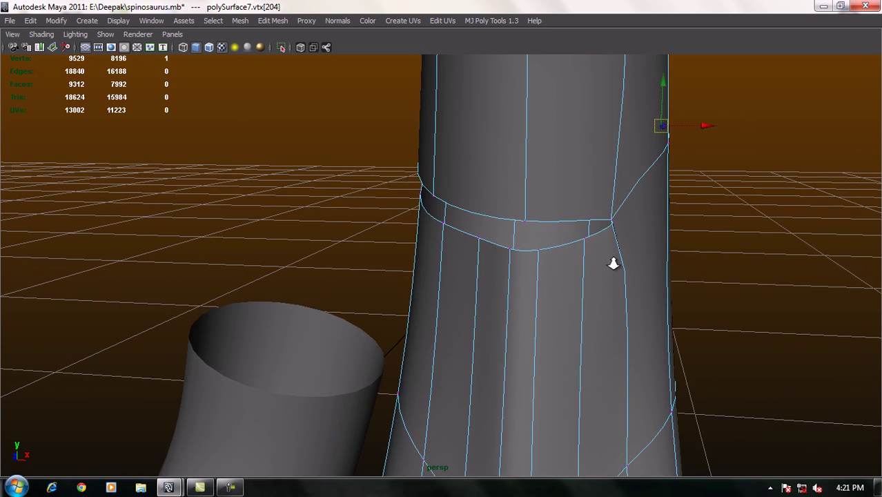
# Undo the two bad merges, then weld the matching pair of seam vertices at the front of the wrist.
pyautogui.hotkey('ctrl', 'z')
pyautogui.hotkey('ctrl', 'z')
pyautogui.hotkey('ctrl', 'z')
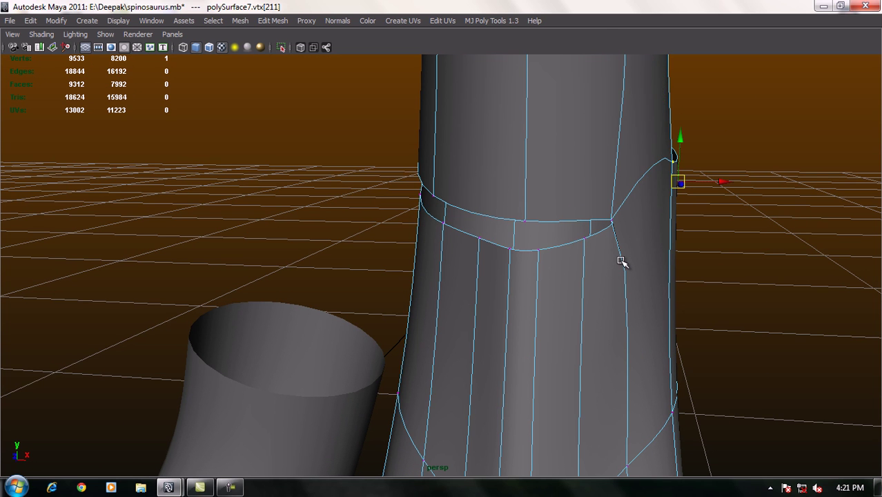
pyautogui.hotkey('ctrl', 'z')
pyautogui.hotkey('ctrl', 'z')
pyautogui.hotkey('ctrl', 'z')
pyautogui.hotkey('ctrl', 'z')
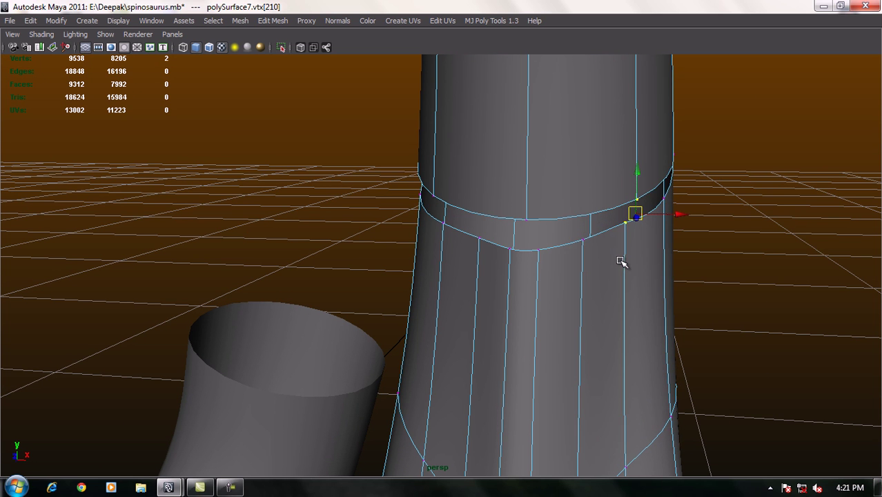
pyautogui.keyDown('alt'); pyautogui.moveTo(556, 241); pyautogui.dragTo(583, 221); pyautogui.keyUp('alt')
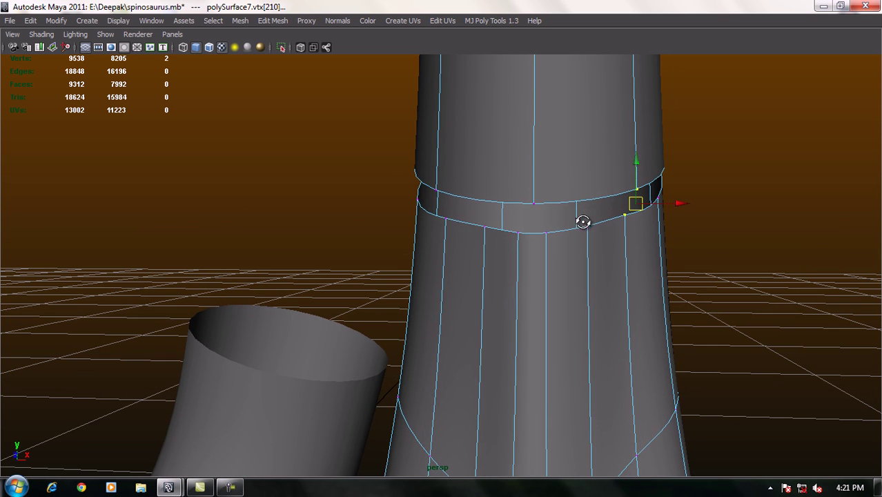
pyautogui.click(533, 203)
pyautogui.keyDown('shift'); pyautogui.click(545, 233); pyautogui.keyUp('shift')
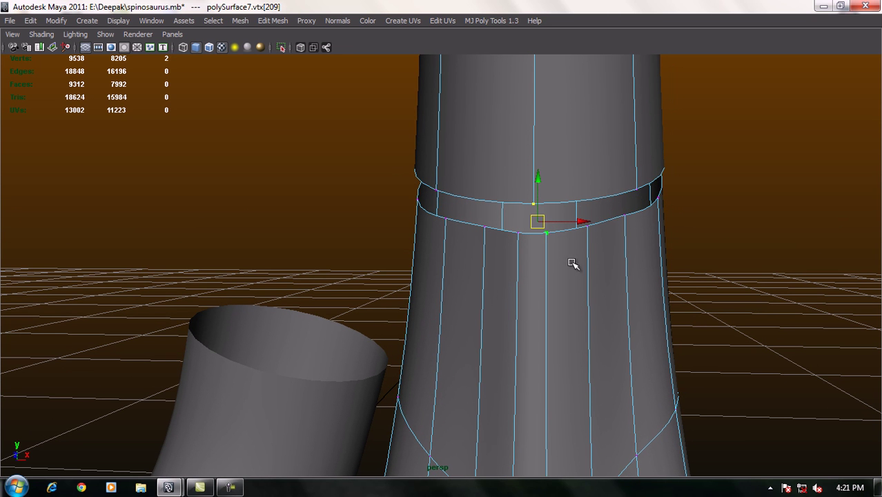
pyautogui.press('m')
pyautogui.moveTo(527, 245)
pyautogui.keyDown('alt'); pyautogui.mouseDown()
pyautogui.moveTo(519, 248)
pyautogui.moveTo(541, 258)
pyautogui.moveTo(526, 250)
pyautogui.moveTo(540, 267)
pyautogui.moveTo(517, 265)
pyautogui.moveTo(531, 261)
pyautogui.moveTo(506, 200)
pyautogui.mouseUp(); pyautogui.keyUp('alt')
# Split a vertical edge from the first wrist seam vertex up to the upper leg's top edge.
pyautogui.rightClick(496, 184)
pyautogui.moveTo(496, 184)
pyautogui.mouseDown(button='right')
pyautogui.moveTo(521, 175)
pyautogui.moveTo(425, 179)
pyautogui.mouseUp(button='right')
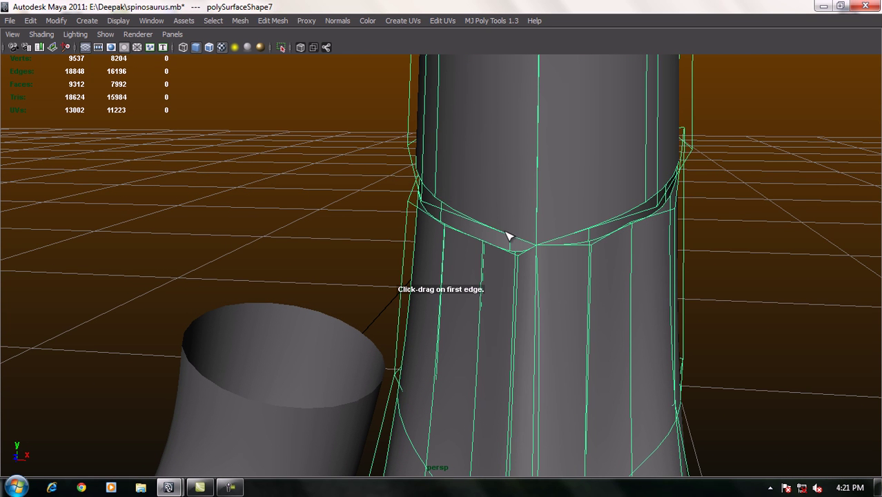
pyautogui.click(517, 240)
pyautogui.moveTo(508, 238); pyautogui.dragTo(511, 233)
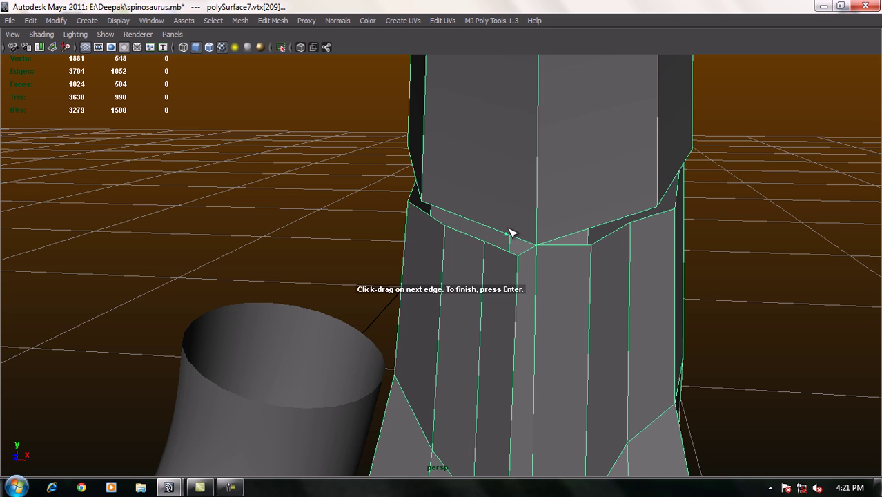
pyautogui.moveTo(532, 148)
pyautogui.keyDown('alt'); pyautogui.mouseDown(button='right')
pyautogui.moveTo(545, 266)
pyautogui.moveTo(478, 114)
pyautogui.mouseUp(button='right'); pyautogui.keyUp('alt')
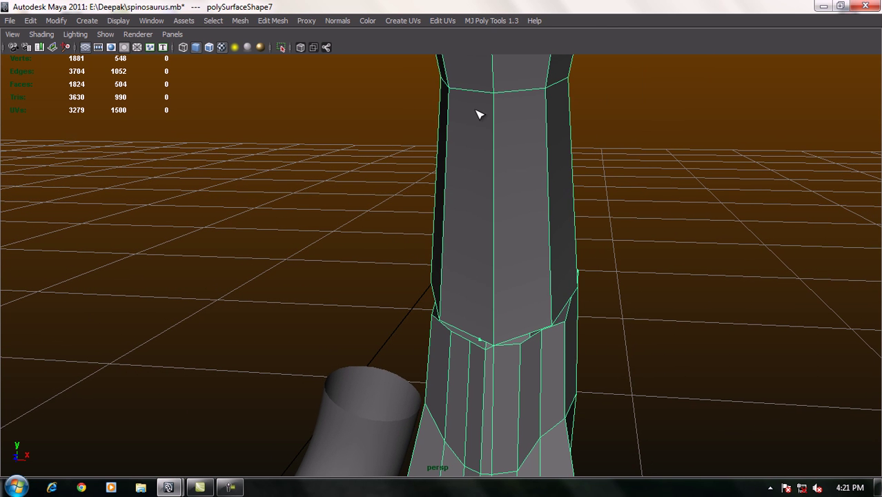
pyautogui.click(480, 94)
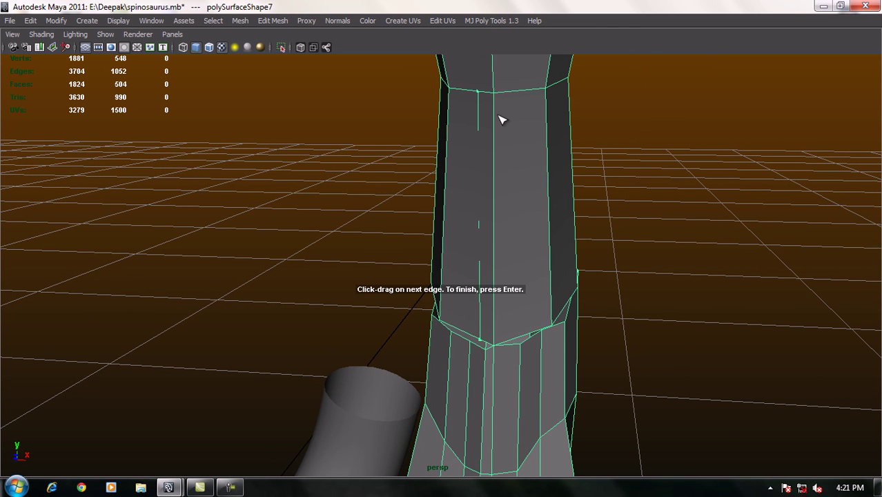
pyautogui.press('Return')
# Add two more vertical cuts from wrist seam vertices to the upper leg's top edge.
pyautogui.click(523, 340)
pyautogui.click(515, 91)
pyautogui.press('Return')
pyautogui.moveTo(457, 305)
pyautogui.keyDown('alt'); pyautogui.mouseDown()
pyautogui.moveTo(476, 297)
pyautogui.moveTo(513, 324)
pyautogui.mouseUp(); pyautogui.keyUp('alt')
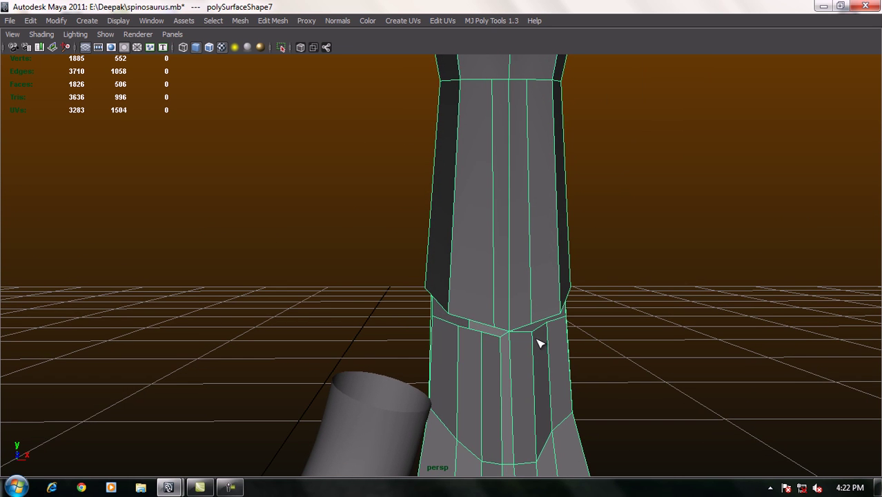
pyautogui.click(475, 320)
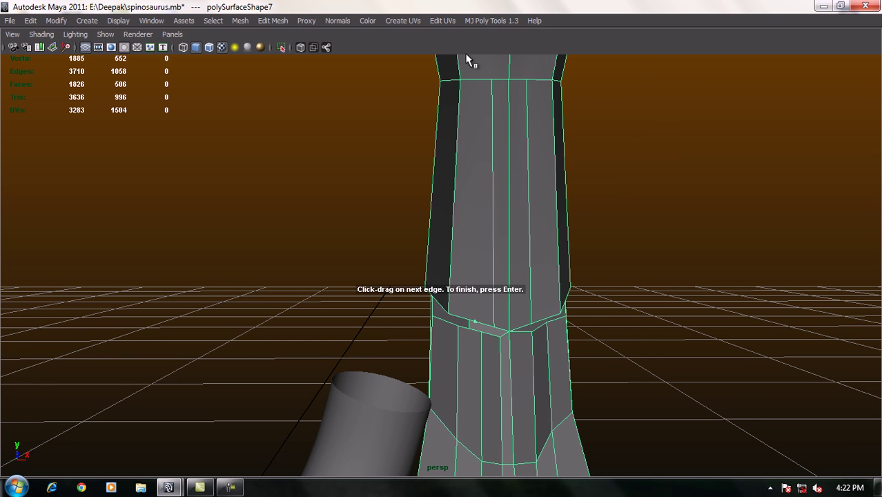
pyautogui.moveTo(479, 86); pyautogui.dragTo(471, 87)
pyautogui.press('Return')
pyautogui.moveTo(459, 244)
pyautogui.keyDown('alt'); pyautogui.mouseDown()
pyautogui.moveTo(760, 250)
pyautogui.moveTo(484, 249)
pyautogui.mouseUp(); pyautogui.keyUp('alt')
pyautogui.keyDown('alt'); pyautogui.moveTo(484, 249); pyautogui.dragTo(620, 291, button='right'); pyautogui.keyUp('alt')
pyautogui.moveTo(524, 260)
pyautogui.keyDown('alt'); pyautogui.mouseDown()
pyautogui.moveTo(580, 283)
pyautogui.moveTo(563, 269)
pyautogui.mouseUp(); pyautogui.keyUp('alt')
pyautogui.keyDown('alt'); pyautogui.moveTo(563, 269); pyautogui.dragTo(598, 309, button='right'); pyautogui.keyUp('alt')
pyautogui.moveTo(597, 249); pyautogui.dragTo(554, 262, button='right')
# Weld the first three vertex pairs on the wrist seam with Merge.
pyautogui.click(566, 397)
pyautogui.keyDown('shift'); pyautogui.click(589, 424); pyautogui.keyUp('shift')
pyautogui.click(276, 21)
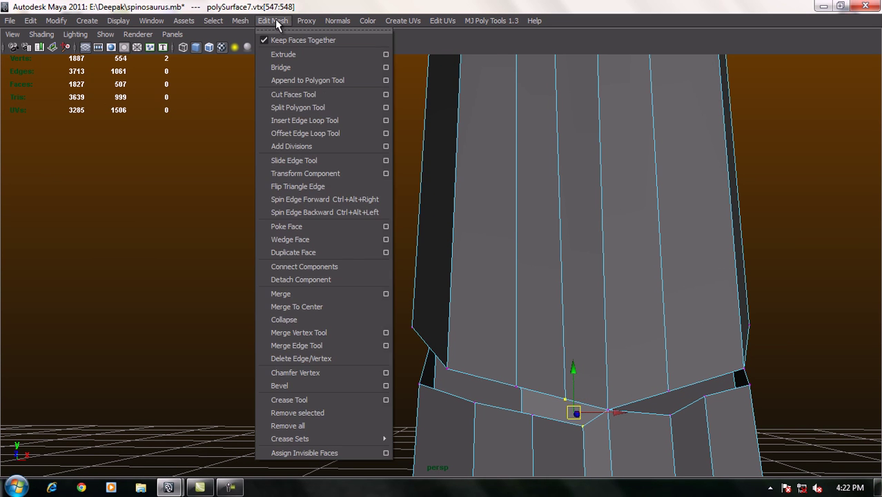
pyautogui.click(331, 296)
pyautogui.moveTo(711, 390)
pyautogui.keyDown('alt'); pyautogui.mouseDown()
pyautogui.moveTo(699, 315)
pyautogui.moveTo(520, 269)
pyautogui.mouseUp(); pyautogui.keyUp('alt')
pyautogui.click(500, 269)
pyautogui.click(518, 298)
pyautogui.click(654, 270)
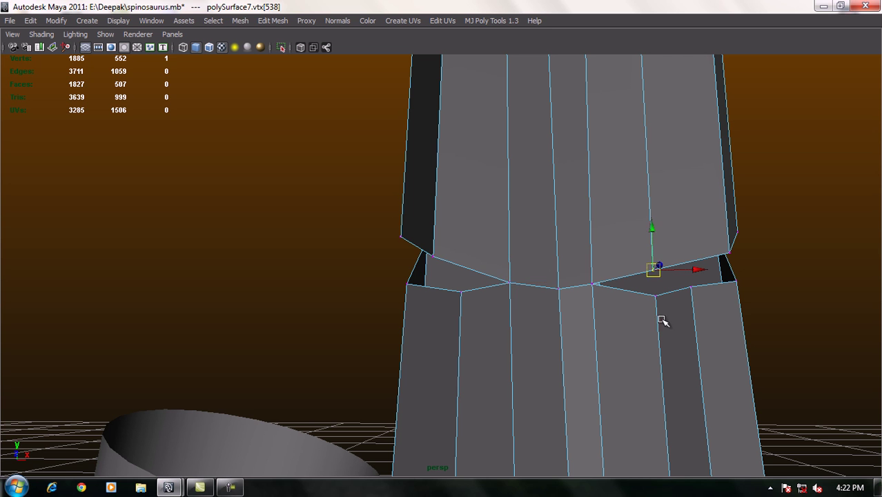
pyautogui.keyDown('shift'); pyautogui.click(656, 297); pyautogui.keyUp('shift')
pyautogui.press('m')
# Merge four more overlapping vertex pairs along the forearm-to-wrist seam.
pyautogui.moveTo(708, 309)
pyautogui.keyDown('alt'); pyautogui.mouseDown()
pyautogui.moveTo(689, 318)
pyautogui.moveTo(668, 298)
pyautogui.mouseUp(); pyautogui.keyUp('alt')
pyautogui.click(670, 283)
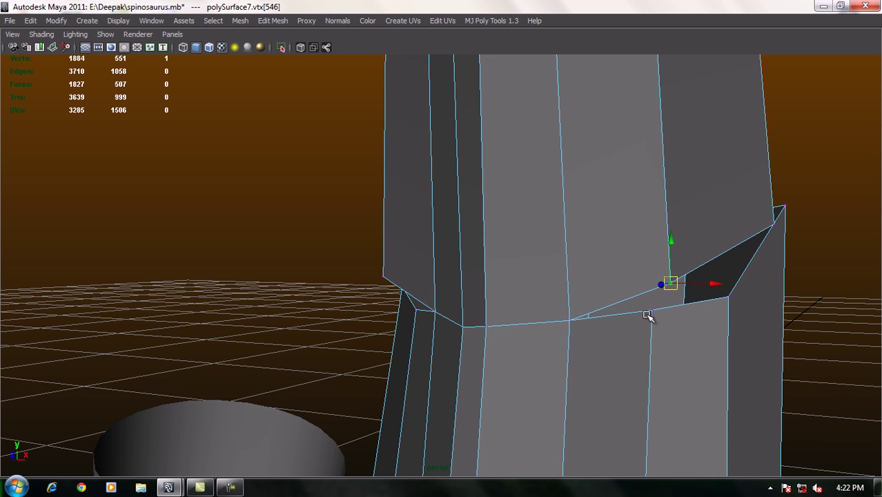
pyautogui.moveTo(654, 312); pyautogui.dragTo(695, 334, button='middle')
pyautogui.press('m')
pyautogui.moveTo(699, 334)
pyautogui.keyDown('alt'); pyautogui.mouseDown()
pyautogui.moveTo(614, 345)
pyautogui.moveTo(660, 347)
pyautogui.mouseUp(); pyautogui.keyUp('alt')
pyautogui.click(504, 282)
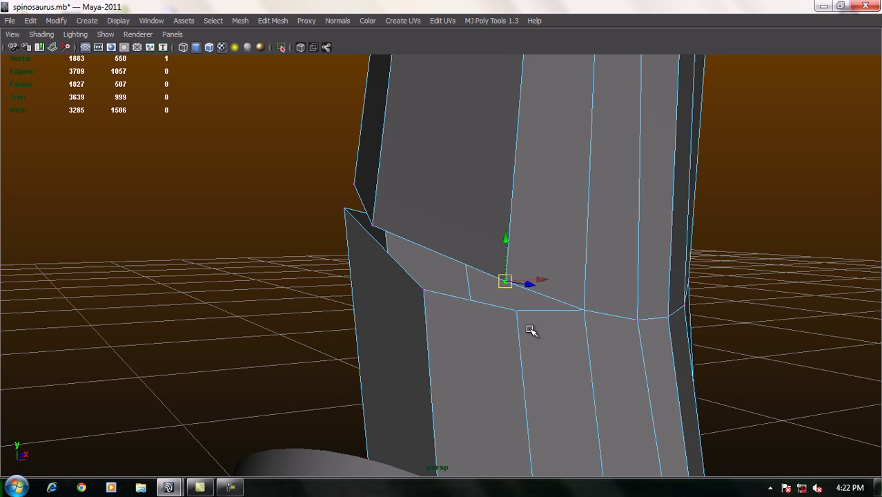
pyautogui.keyDown('shift'); pyautogui.click(517, 310); pyautogui.keyUp('shift')
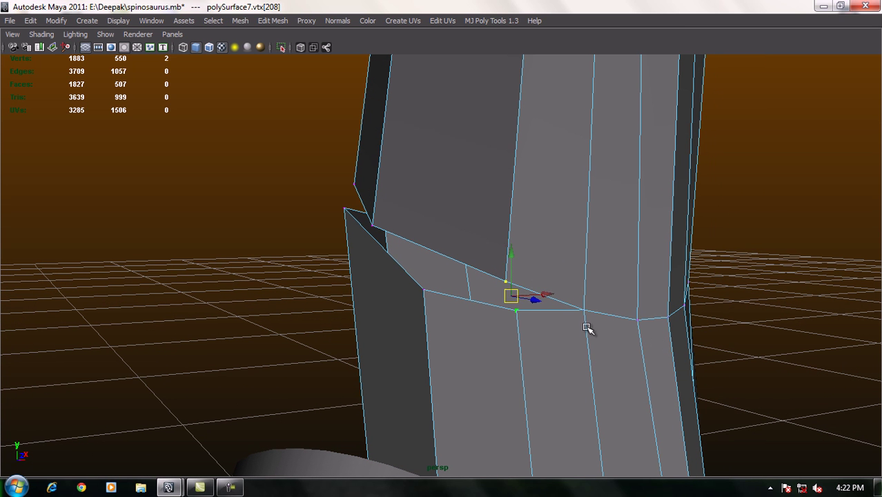
pyautogui.press('m')
pyautogui.moveTo(598, 330)
pyautogui.keyDown('alt'); pyautogui.mouseDown()
pyautogui.moveTo(584, 344)
pyautogui.moveTo(500, 344)
pyautogui.moveTo(641, 315)
pyautogui.moveTo(679, 283)
pyautogui.mouseUp(); pyautogui.keyUp('alt')
pyautogui.click(712, 263)
pyautogui.keyDown('shift'); pyautogui.click(594, 351); pyautogui.keyUp('shift')
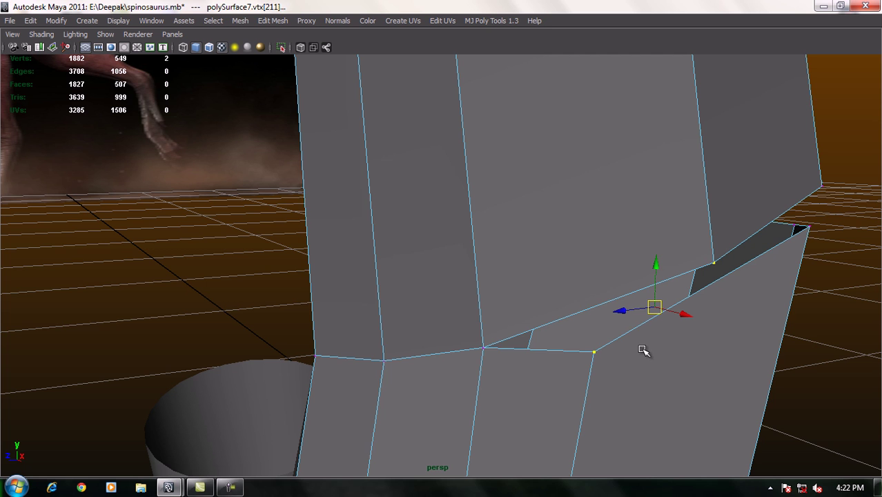
pyautogui.keyDown('shift'); pyautogui.moveTo(642, 350); pyautogui.dragTo(642, 348, button='right'); pyautogui.keyUp('shift')
pyautogui.moveTo(641, 349)
pyautogui.keyDown('alt'); pyautogui.mouseDown()
pyautogui.moveTo(551, 347)
pyautogui.moveTo(673, 354)
pyautogui.moveTo(422, 262)
pyautogui.mouseUp(); pyautogui.keyUp('alt')
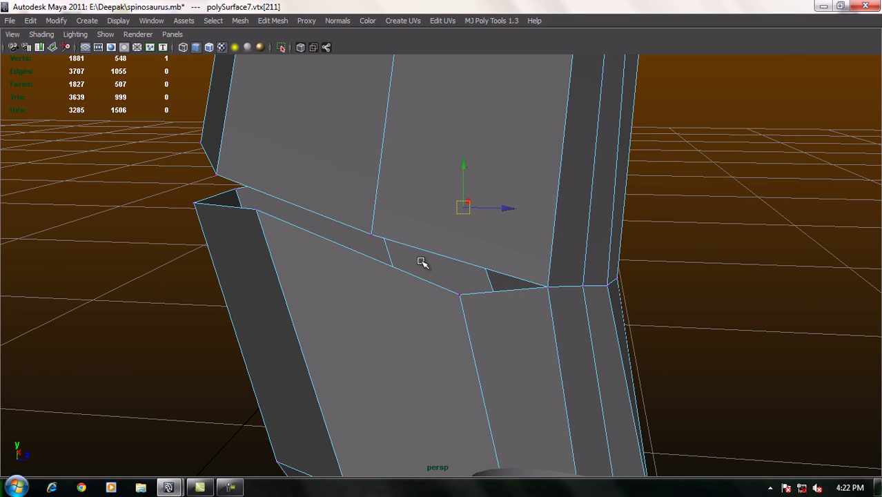
pyautogui.click(373, 234)
pyautogui.keyDown('shift'); pyautogui.click(459, 293); pyautogui.keyUp('shift')
pyautogui.keyDown('shift'); pyautogui.moveTo(537, 305); pyautogui.dragTo(503, 300, button='right'); pyautogui.keyUp('shift')
pyautogui.moveTo(503, 300)
pyautogui.keyDown('alt'); pyautogui.mouseDown()
pyautogui.moveTo(478, 299)
pyautogui.moveTo(651, 308)
pyautogui.moveTo(702, 299)
pyautogui.moveTo(586, 322)
pyautogui.moveTo(367, 299)
pyautogui.moveTo(474, 312)
pyautogui.mouseUp(); pyautogui.keyUp('alt')
# Snap the last seam vertices onto their neighbours to merge them, then return to object mode.
pyautogui.click(468, 316)
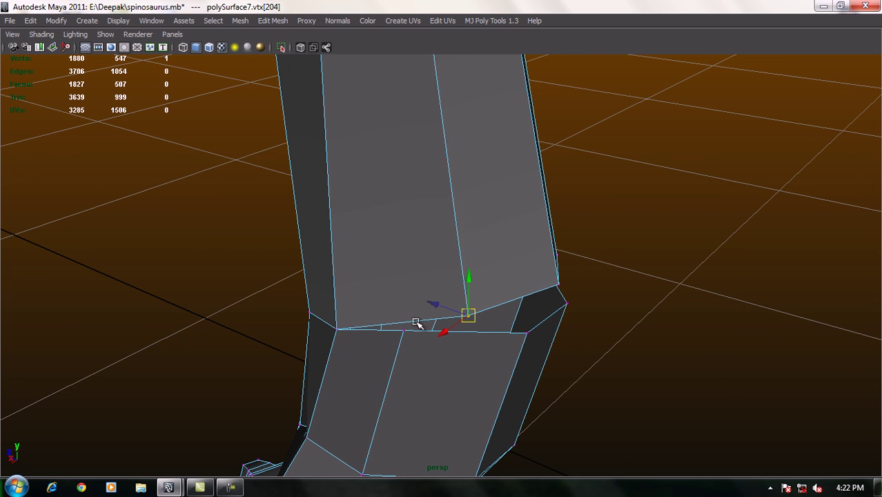
pyautogui.moveTo(404, 329); pyautogui.dragTo(476, 315, button='middle')
pyautogui.keyDown('alt'); pyautogui.moveTo(521, 319); pyautogui.dragTo(463, 325); pyautogui.keyUp('alt')
pyautogui.keyDown('alt'); pyautogui.moveTo(461, 291); pyautogui.dragTo(390, 281); pyautogui.keyUp('alt')
pyautogui.click(364, 275)
pyautogui.moveTo(401, 285); pyautogui.dragTo(476, 314, button='middle')
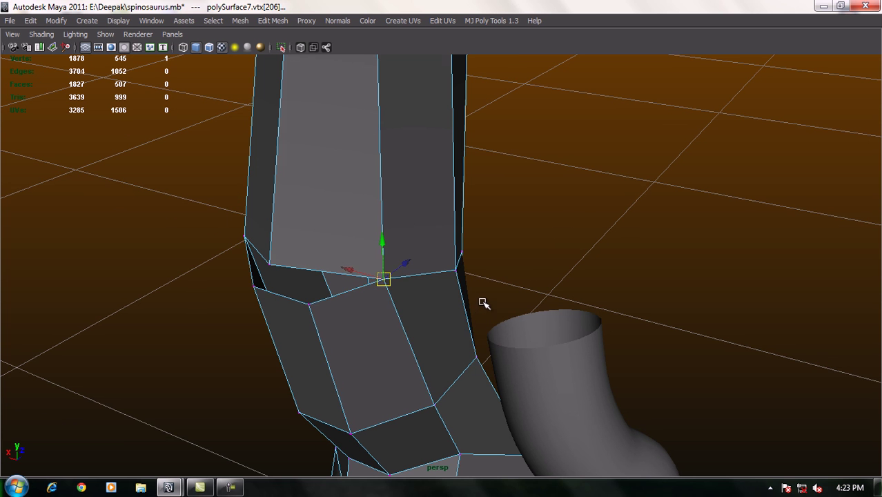
pyautogui.keyDown('alt'); pyautogui.moveTo(368, 302); pyautogui.dragTo(467, 298); pyautogui.keyUp('alt')
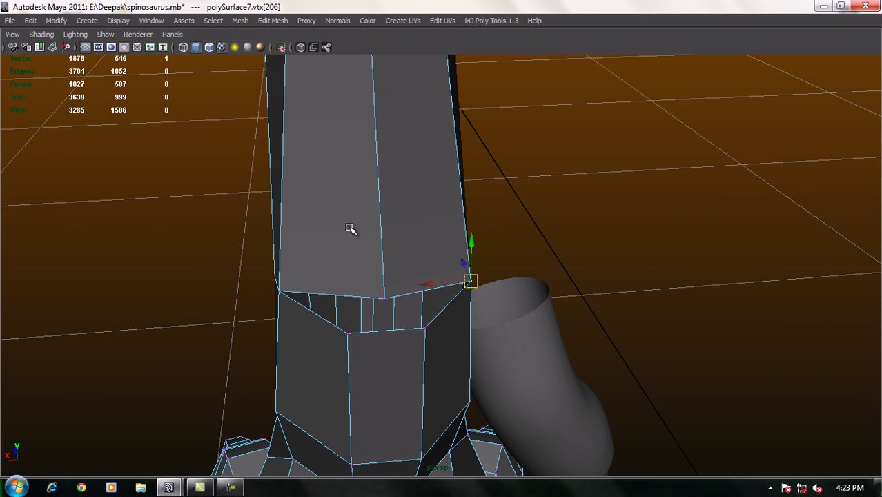
pyautogui.press('F8')
pyautogui.moveTo(437, 262)
pyautogui.keyDown('alt'); pyautogui.mouseDown()
pyautogui.moveTo(394, 216)
pyautogui.moveTo(427, 230)
pyautogui.moveTo(438, 268)
pyautogui.mouseUp(); pyautogui.keyUp('alt')
# Split two new vertical edges from the wrist edge up to the upper edge.
pyautogui.keyDown('shift'); pyautogui.moveTo(436, 267); pyautogui.dragTo(389, 339, button='right'); pyautogui.keyUp('shift')
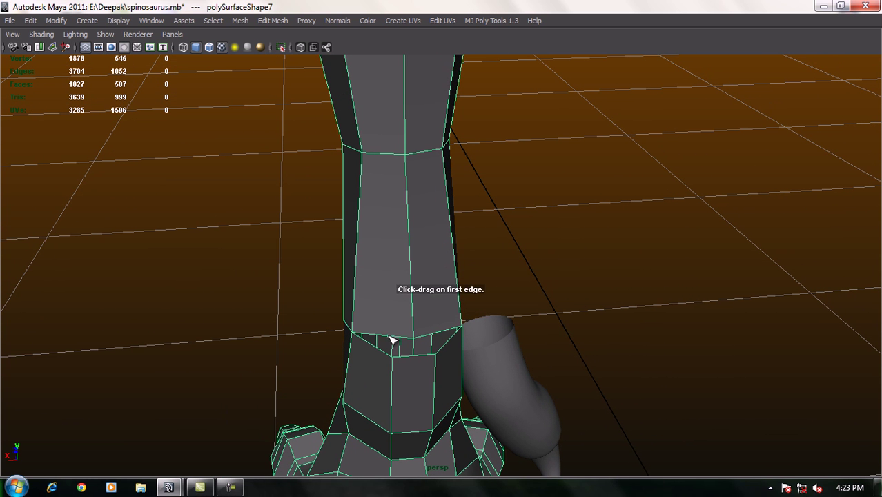
pyautogui.click(391, 338)
pyautogui.click(387, 157)
pyautogui.press('Return')
pyautogui.keyDown('alt'); pyautogui.moveTo(431, 266); pyautogui.dragTo(397, 326); pyautogui.keyUp('alt')
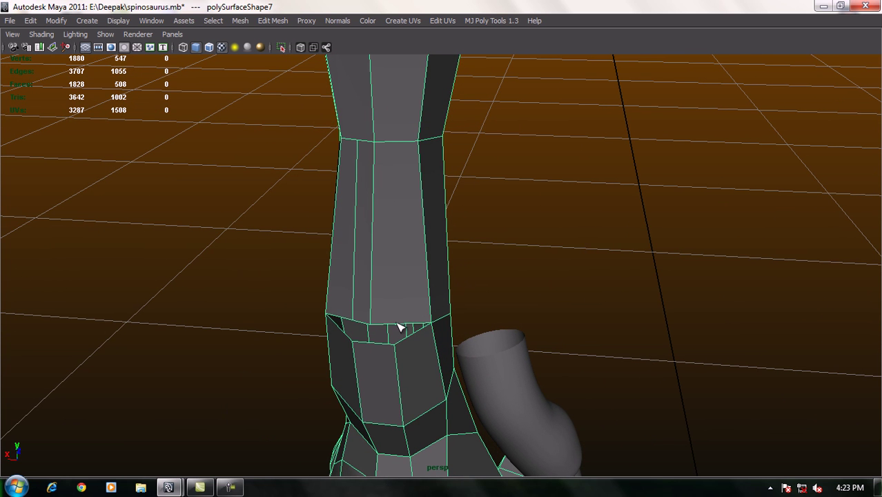
pyautogui.click(397, 324)
pyautogui.click(403, 145)
pyautogui.press('Return')
# Delete the centre vertical edge on the forearm with Delete Edge/Vertex.
pyautogui.scroll(2, 385, 330)
pyautogui.scroll(1, 373, 290)
pyautogui.moveTo(356, 249); pyautogui.dragTo(309, 249, button='right')
pyautogui.click(308, 347)
pyautogui.keyDown('shift'); pyautogui.click(307, 380); pyautogui.keyUp('shift')
pyautogui.moveTo(388, 141)
pyautogui.keyDown('alt'); pyautogui.mouseDown()
pyautogui.moveTo(367, 108)
pyautogui.moveTo(401, 143)
pyautogui.moveTo(414, 135)
pyautogui.moveTo(429, 177)
pyautogui.moveTo(364, 115)
pyautogui.moveTo(368, 136)
pyautogui.mouseUp(); pyautogui.keyUp('alt')
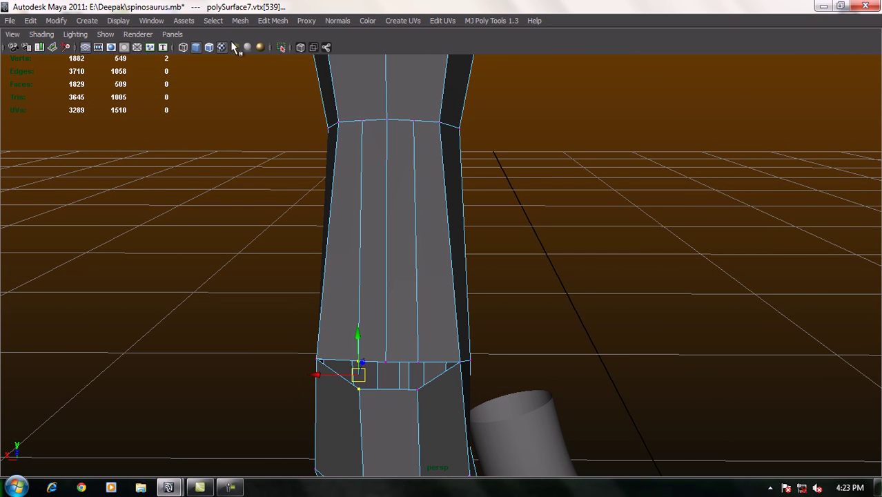
pyautogui.click(240, 20)
pyautogui.click(273, 20)
pyautogui.moveTo(402, 241); pyautogui.dragTo(397, 211, button='right')
pyautogui.click(386, 209)
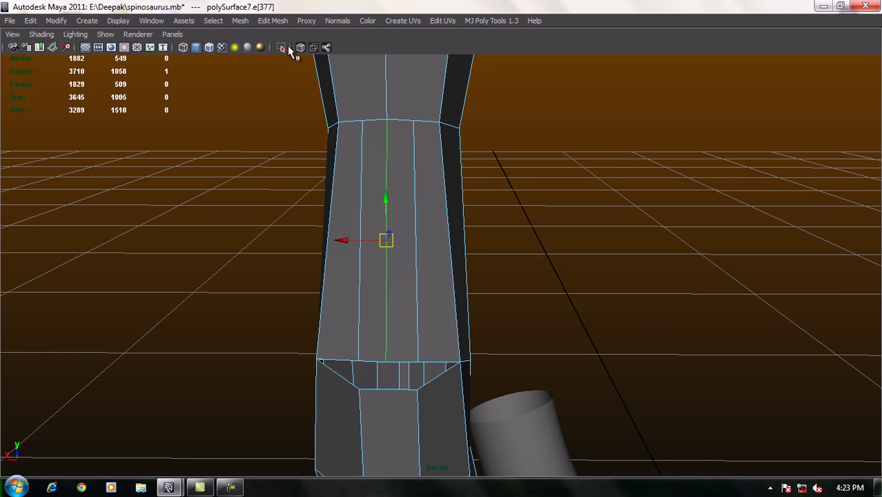
pyautogui.click(272, 20)
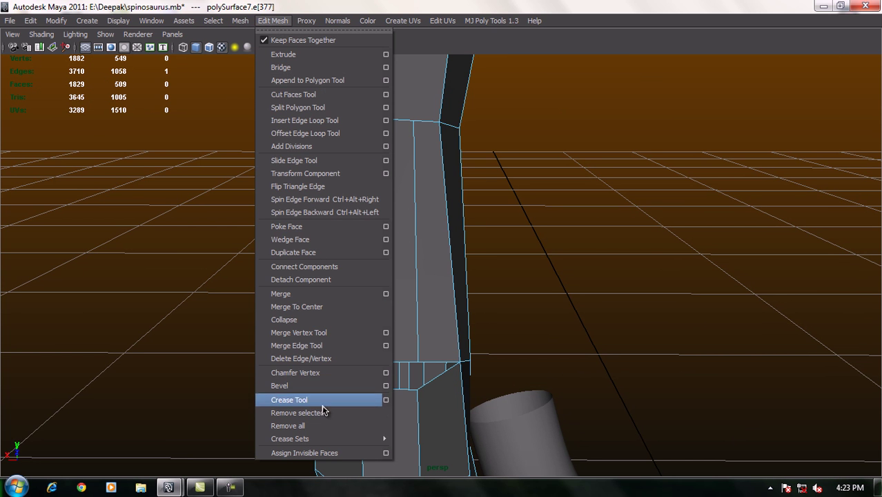
pyautogui.click(312, 358)
pyautogui.moveTo(397, 250)
pyautogui.mouseDown(button='right')
pyautogui.moveTo(417, 250)
pyautogui.moveTo(380, 269)
pyautogui.mouseUp(button='right')
pyautogui.click(390, 309)
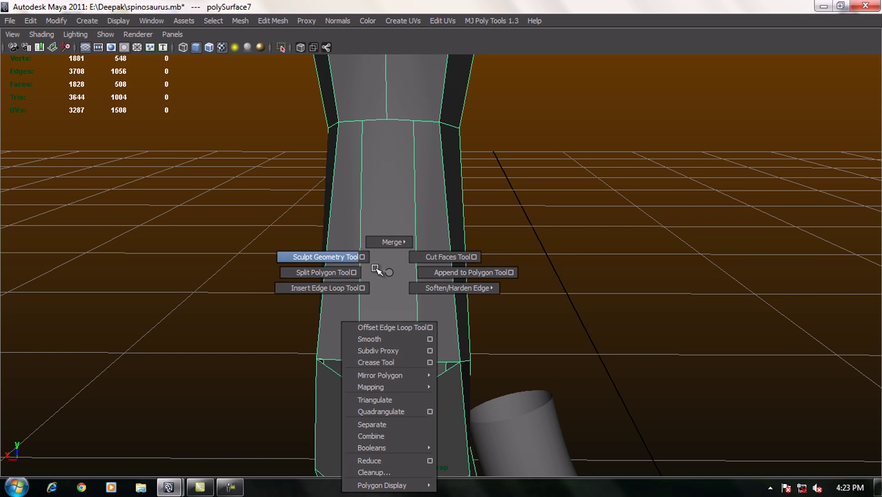
# Merge two overlapping pairs of wrist vertices.
pyautogui.press('q')
pyautogui.moveTo(394, 279); pyautogui.dragTo(348, 252, button='right')
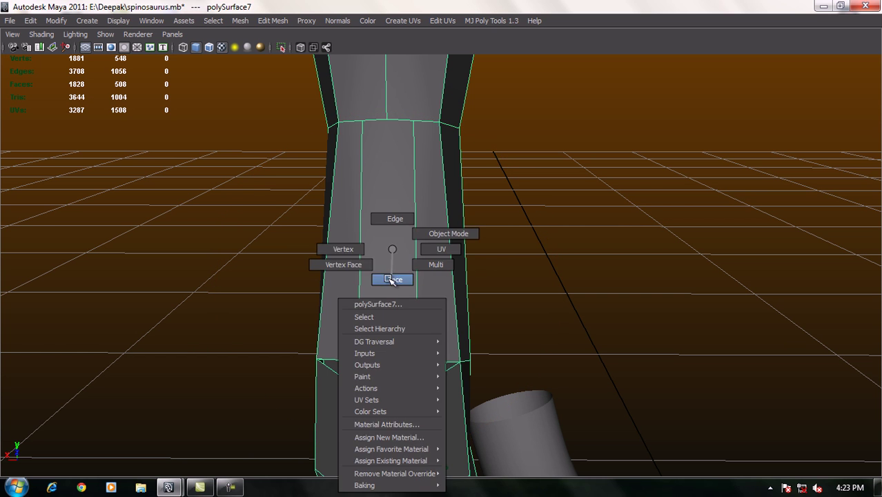
pyautogui.moveTo(355, 365); pyautogui.dragTo(366, 390)
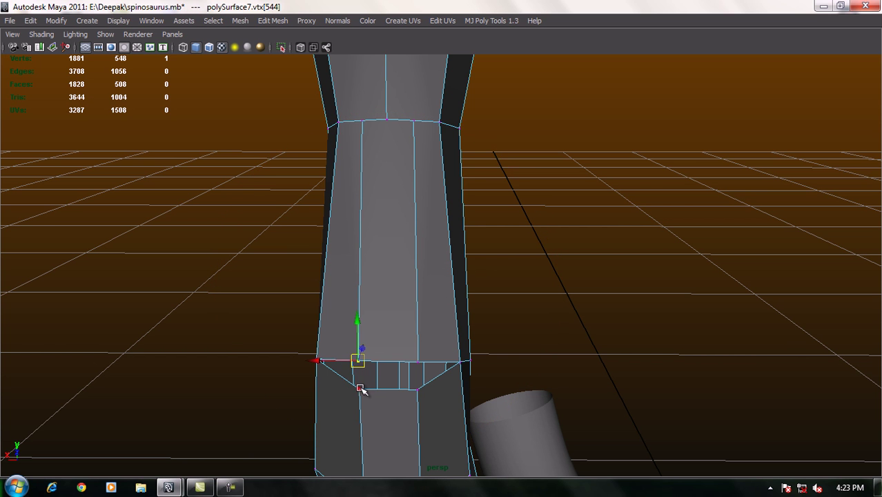
pyautogui.click(275, 21)
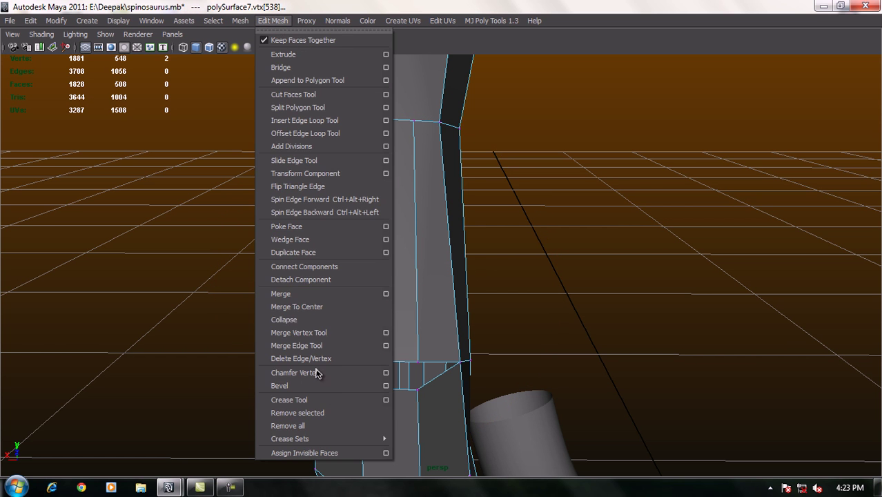
pyautogui.click(318, 295)
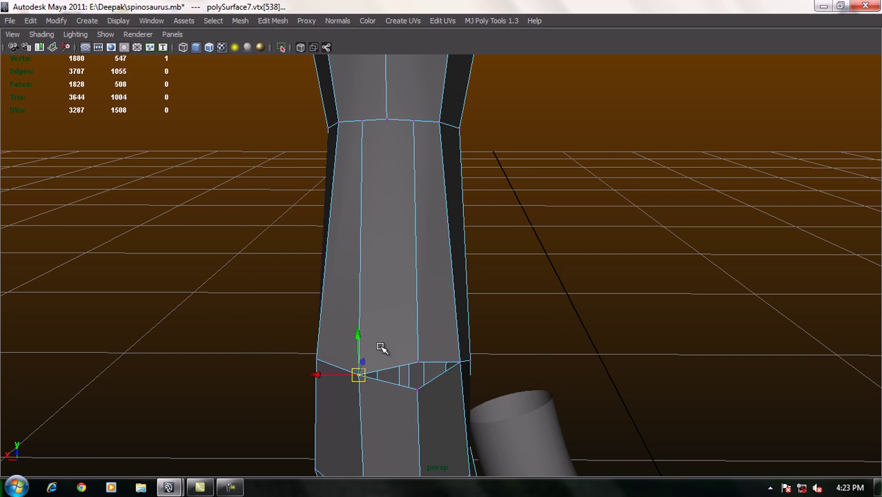
pyautogui.click(420, 362)
pyautogui.moveTo(418, 363); pyautogui.dragTo(422, 385)
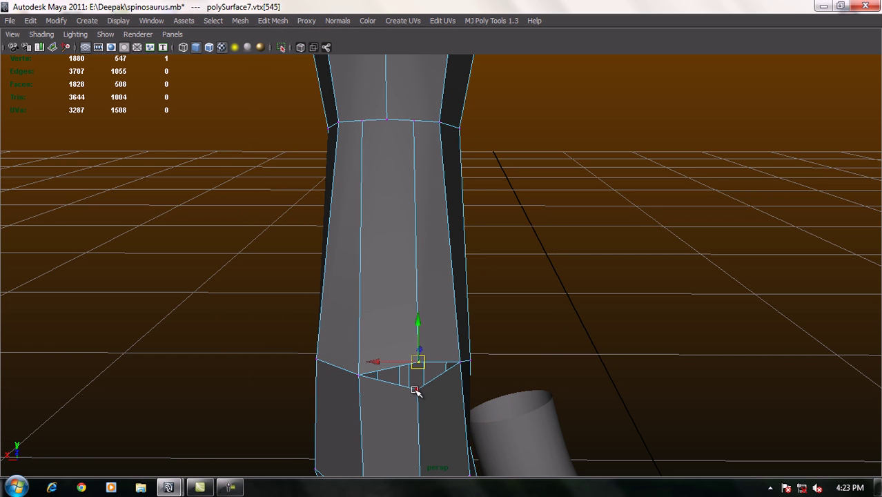
pyautogui.press('g')
pyautogui.click(570, 366)
# Preview the leg in smooth mode (3) and deselect it.
pyautogui.moveTo(571, 366)
pyautogui.keyDown('alt'); pyautogui.mouseDown()
pyautogui.moveTo(449, 244)
pyautogui.moveTo(611, 241)
pyautogui.moveTo(498, 223)
pyautogui.moveTo(563, 216)
pyautogui.moveTo(531, 225)
pyautogui.moveTo(553, 258)
pyautogui.moveTo(504, 263)
pyautogui.moveTo(338, 237)
pyautogui.moveTo(441, 262)
pyautogui.moveTo(361, 211)
pyautogui.moveTo(485, 274)
pyautogui.mouseUp(); pyautogui.keyUp('alt')
pyautogui.press('3')
pyautogui.click(464, 220)
# Inspect the smoothed foot and claws from below, then set the leg back to low-poly display (1).
pyautogui.moveTo(589, 337)
pyautogui.keyDown('alt'); pyautogui.mouseDown()
pyautogui.moveTo(577, 320)
pyautogui.moveTo(337, 300)
pyautogui.moveTo(415, 293)
pyautogui.moveTo(443, 337)
pyautogui.moveTo(404, 338)
pyautogui.moveTo(444, 330)
pyautogui.moveTo(562, 358)
pyautogui.mouseUp(); pyautogui.keyUp('alt')
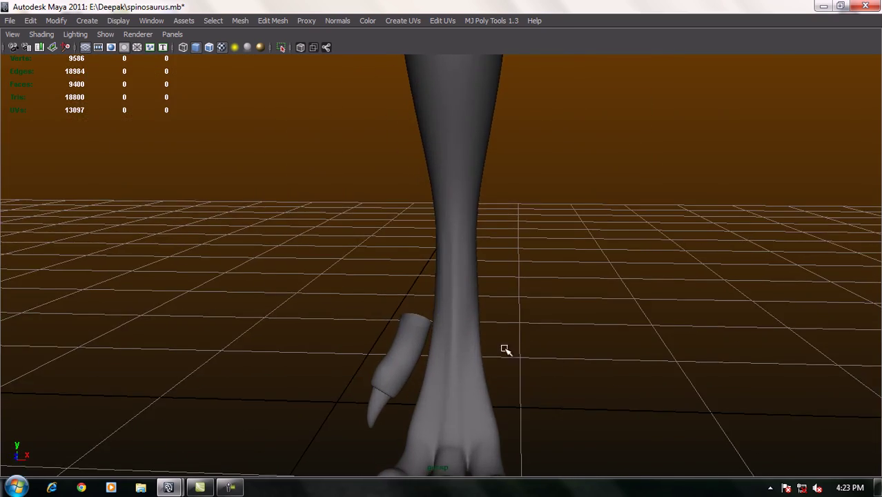
pyautogui.keyDown('alt'); pyautogui.moveTo(504, 350); pyautogui.dragTo(452, 325); pyautogui.keyUp('alt')
pyautogui.click(468, 283)
pyautogui.moveTo(515, 331)
pyautogui.keyDown('alt'); pyautogui.mouseDown()
pyautogui.moveTo(496, 319)
pyautogui.moveTo(548, 359)
pyautogui.moveTo(382, 219)
pyautogui.moveTo(419, 263)
pyautogui.moveTo(394, 227)
pyautogui.moveTo(504, 291)
pyautogui.moveTo(479, 250)
pyautogui.moveTo(290, 254)
pyautogui.moveTo(437, 211)
pyautogui.moveTo(449, 270)
pyautogui.moveTo(421, 270)
pyautogui.moveTo(463, 293)
pyautogui.moveTo(444, 240)
pyautogui.moveTo(476, 316)
pyautogui.mouseUp(); pyautogui.keyUp('alt')
pyautogui.press('1')
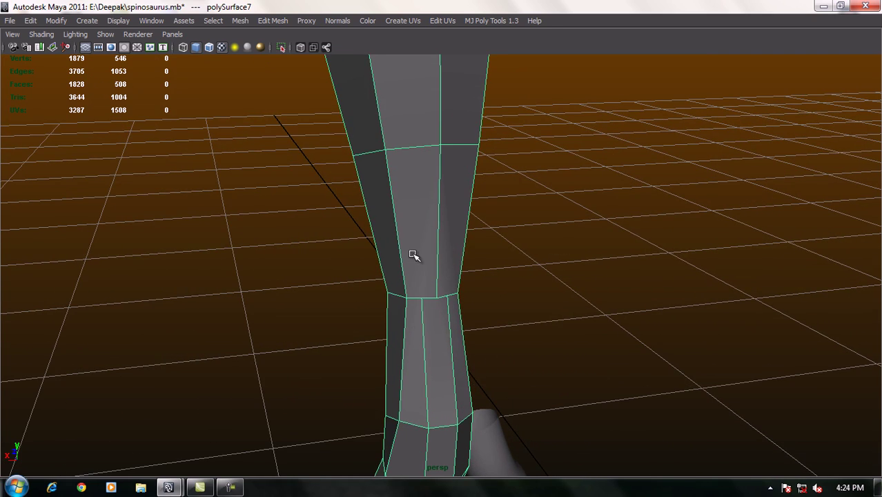
pyautogui.moveTo(435, 272)
pyautogui.keyDown('alt'); pyautogui.mouseDown()
pyautogui.moveTo(445, 258)
pyautogui.moveTo(461, 282)
pyautogui.moveTo(425, 282)
pyautogui.moveTo(425, 314)
pyautogui.moveTo(665, 275)
pyautogui.moveTo(494, 288)
pyautogui.moveTo(499, 249)
pyautogui.moveTo(488, 265)
pyautogui.moveTo(436, 274)
pyautogui.moveTo(543, 288)
pyautogui.moveTo(477, 298)
pyautogui.mouseUp(); pyautogui.keyUp('alt')
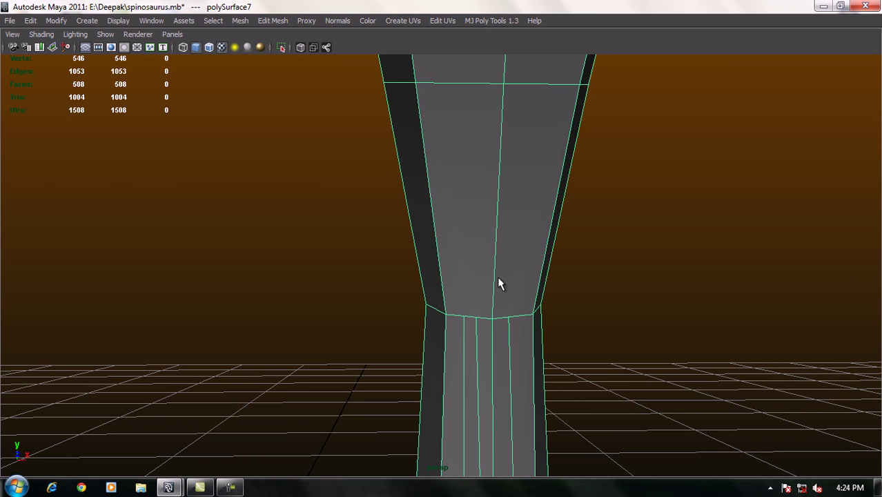
# Split a new edge through the wrist band faces, from the lower wrist edge up and back down.
pyautogui.keyDown('shift'); pyautogui.moveTo(500, 283); pyautogui.dragTo(436, 271, button='right'); pyautogui.keyUp('shift')
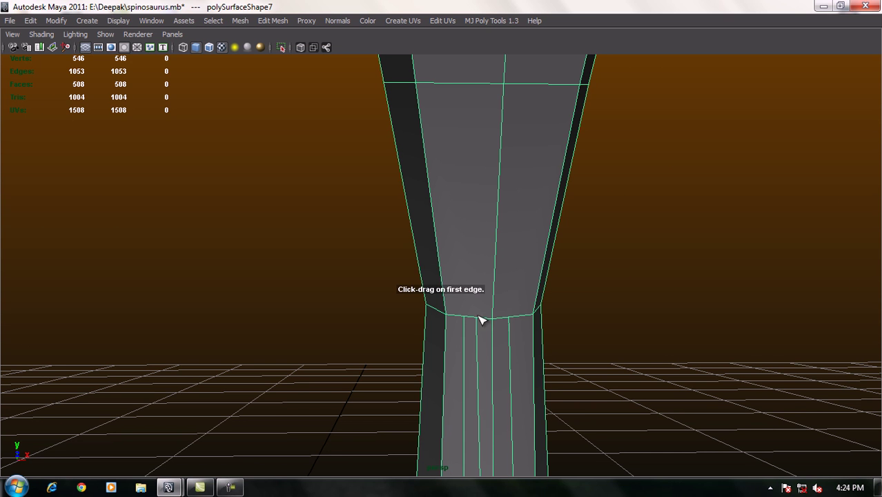
pyautogui.click(475, 318)
pyautogui.moveTo(500, 198); pyautogui.dragTo(497, 189)
pyautogui.moveTo(516, 319)
pyautogui.mouseDown()
pyautogui.moveTo(508, 318)
pyautogui.moveTo(527, 305)
pyautogui.moveTo(510, 252)
pyautogui.moveTo(535, 292)
pyautogui.moveTo(572, 272)
pyautogui.moveTo(663, 267)
pyautogui.moveTo(508, 265)
pyautogui.moveTo(456, 277)
pyautogui.moveTo(534, 293)
pyautogui.moveTo(577, 278)
pyautogui.moveTo(462, 246)
pyautogui.moveTo(448, 285)
pyautogui.mouseUp()
pyautogui.press('Return')
pyautogui.moveTo(502, 287)
pyautogui.keyDown('alt'); pyautogui.mouseDown()
pyautogui.moveTo(491, 279)
pyautogui.moveTo(513, 291)
pyautogui.moveTo(649, 295)
pyautogui.moveTo(407, 276)
pyautogui.mouseUp(); pyautogui.keyUp('alt')
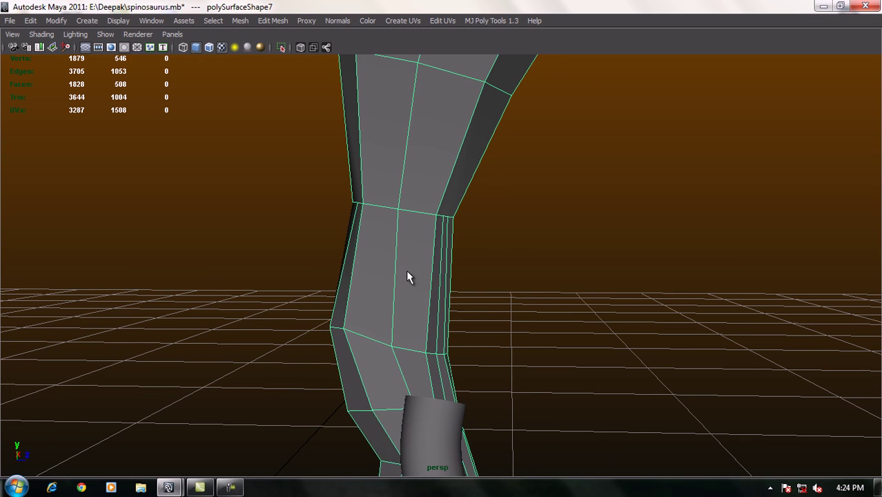
# Insert an edge loop around the lower leg, sliding it slightly down.
pyautogui.keyDown('shift'); pyautogui.moveTo(425, 255); pyautogui.dragTo(407, 262, button='right'); pyautogui.keyUp('shift')
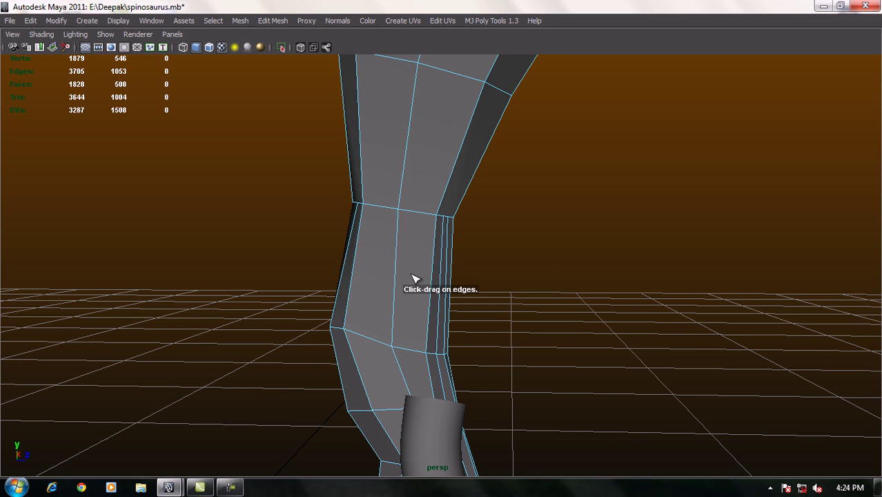
pyautogui.moveTo(399, 271); pyautogui.dragTo(397, 291)
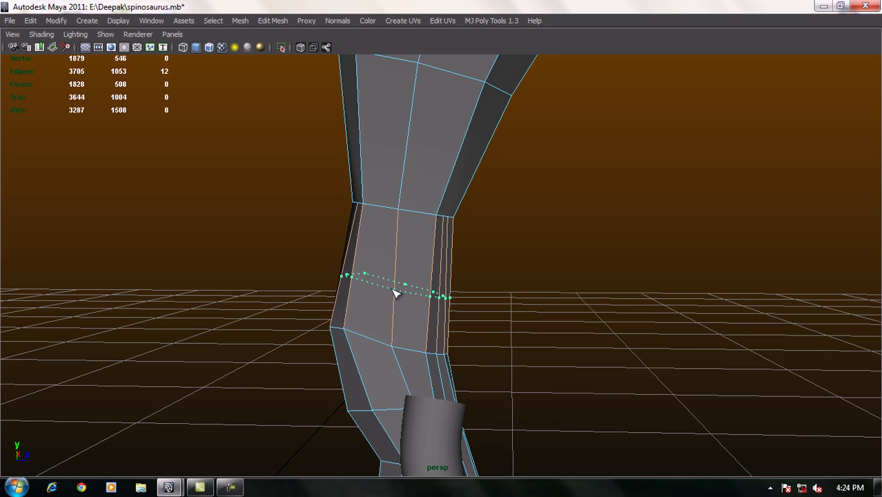
pyautogui.moveTo(396, 295); pyautogui.dragTo(397, 301)
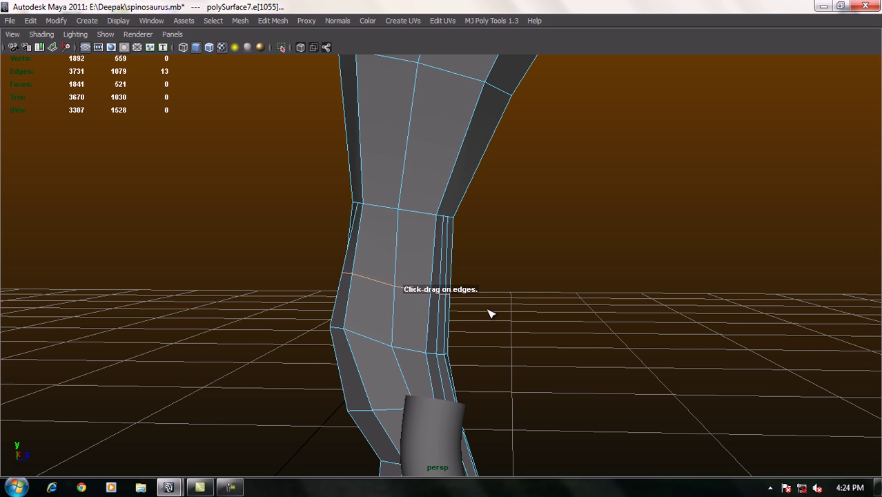
pyautogui.press('w')
pyautogui.moveTo(495, 291)
pyautogui.keyDown('alt'); pyautogui.mouseDown()
pyautogui.moveTo(387, 287)
pyautogui.moveTo(519, 268)
pyautogui.mouseUp(); pyautogui.keyUp('alt')
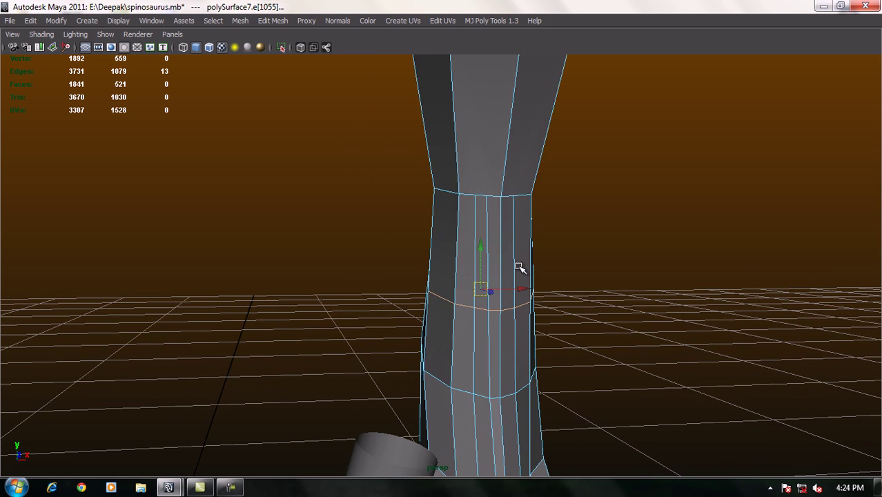
# Select the short vertical edges on the wrist band above the new loop.
pyautogui.click(475, 217)
pyautogui.keyDown('shift'); pyautogui.click(486, 214); pyautogui.keyUp('shift')
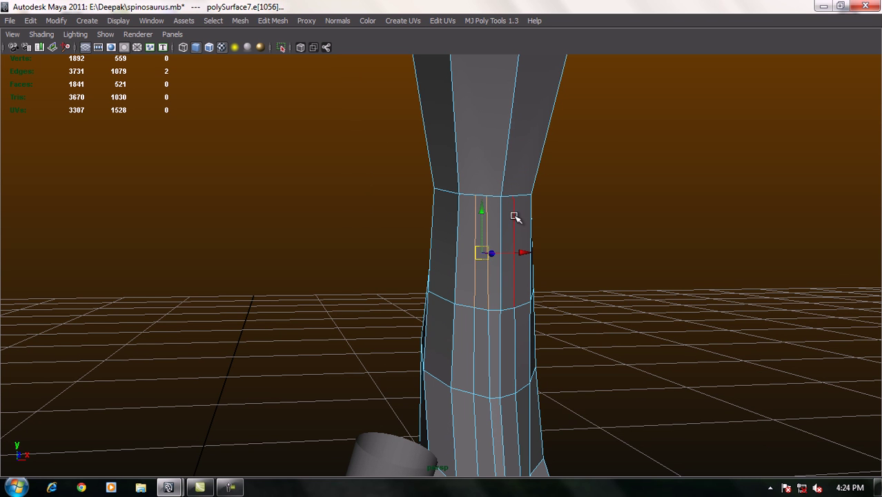
pyautogui.keyDown('shift'); pyautogui.click(514, 216); pyautogui.keyUp('shift')
pyautogui.moveTo(616, 286)
pyautogui.keyDown('alt'); pyautogui.mouseDown()
pyautogui.moveTo(457, 281)
pyautogui.moveTo(386, 291)
pyautogui.moveTo(392, 293)
pyautogui.mouseUp(); pyautogui.keyUp('alt')
pyautogui.keyDown('shift'); pyautogui.click(417, 301); pyautogui.keyUp('shift')
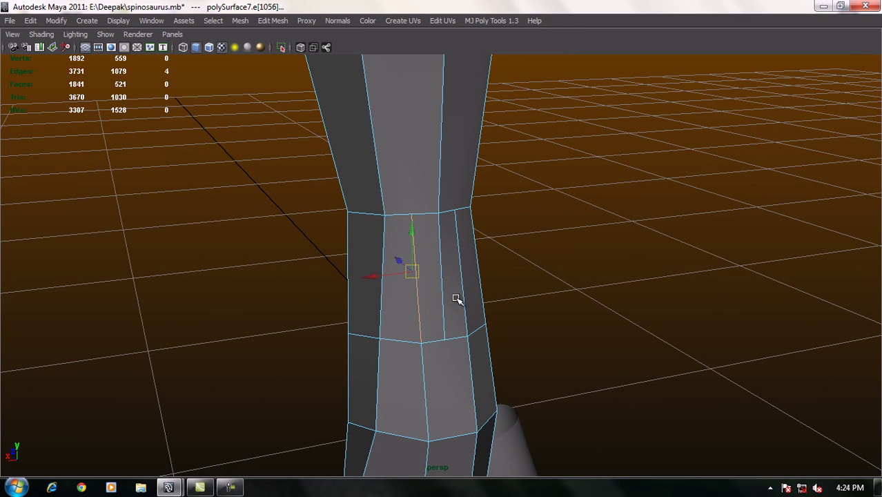
pyautogui.keyDown('alt'); pyautogui.moveTo(475, 309); pyautogui.dragTo(407, 306); pyautogui.keyUp('alt')
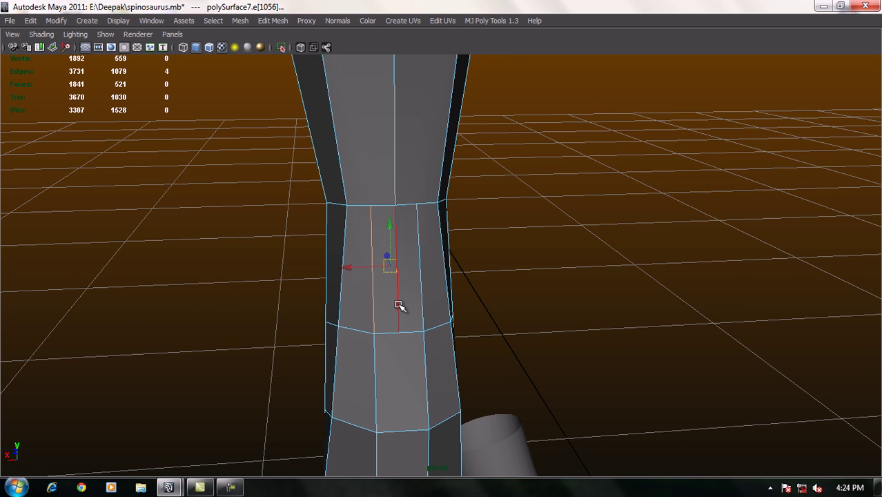
pyautogui.keyDown('shift'); pyautogui.click(399, 307); pyautogui.keyUp('shift')
pyautogui.keyDown('shift'); pyautogui.click(419, 290); pyautogui.keyUp('shift')
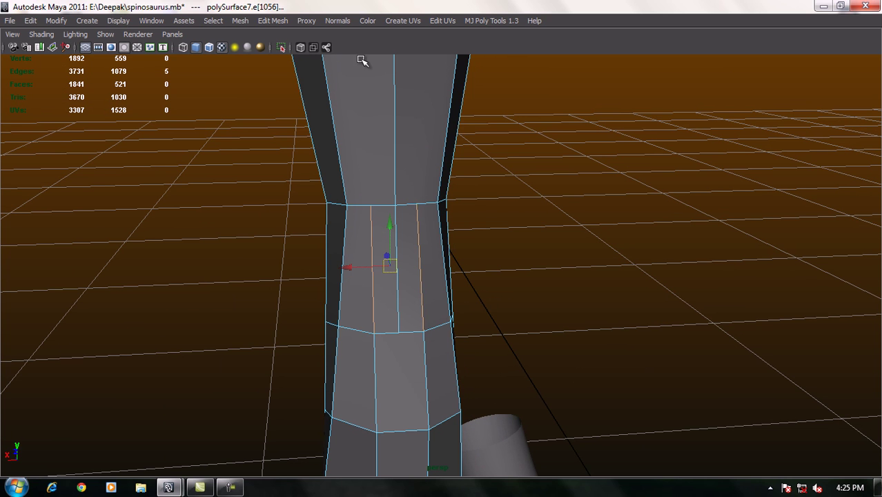
pyautogui.click(271, 21)
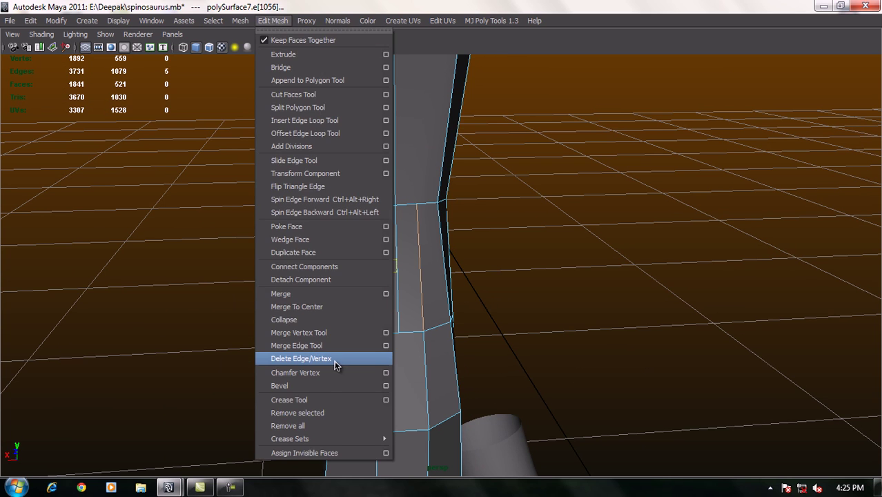
# Delete the selected vertical edges, then two more extra vertical edges on the wrist band.
pyautogui.click(334, 358)
pyautogui.moveTo(335, 358)
pyautogui.keyDown('alt'); pyautogui.mouseDown()
pyautogui.moveTo(600, 339)
pyautogui.moveTo(548, 322)
pyautogui.moveTo(541, 330)
pyautogui.moveTo(465, 240)
pyautogui.moveTo(504, 292)
pyautogui.moveTo(469, 272)
pyautogui.moveTo(470, 289)
pyautogui.moveTo(455, 268)
pyautogui.mouseUp(); pyautogui.keyUp('alt')
pyautogui.moveTo(454, 248); pyautogui.dragTo(478, 250, button='right')
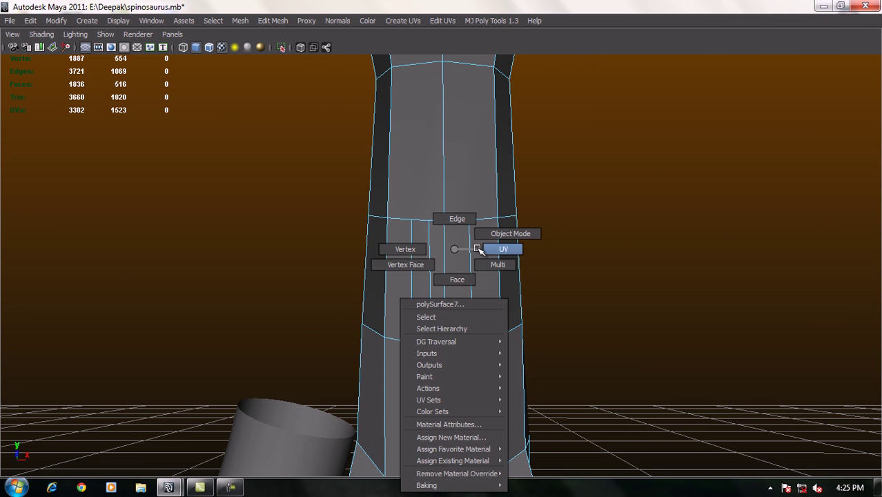
pyautogui.scroll(3, 476, 287)
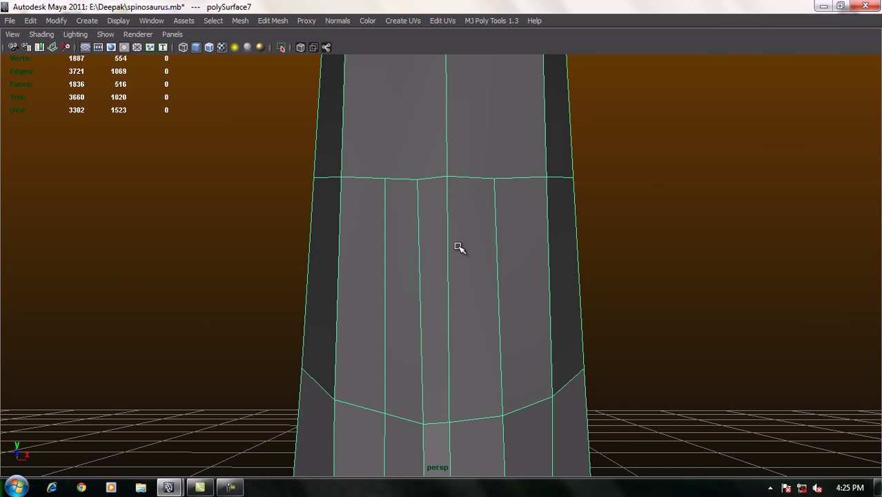
pyautogui.moveTo(453, 206); pyautogui.dragTo(400, 203, button='right')
pyautogui.click(418, 179)
pyautogui.keyDown('alt'); pyautogui.moveTo(487, 204); pyautogui.dragTo(500, 179, button='middle'); pyautogui.keyUp('alt')
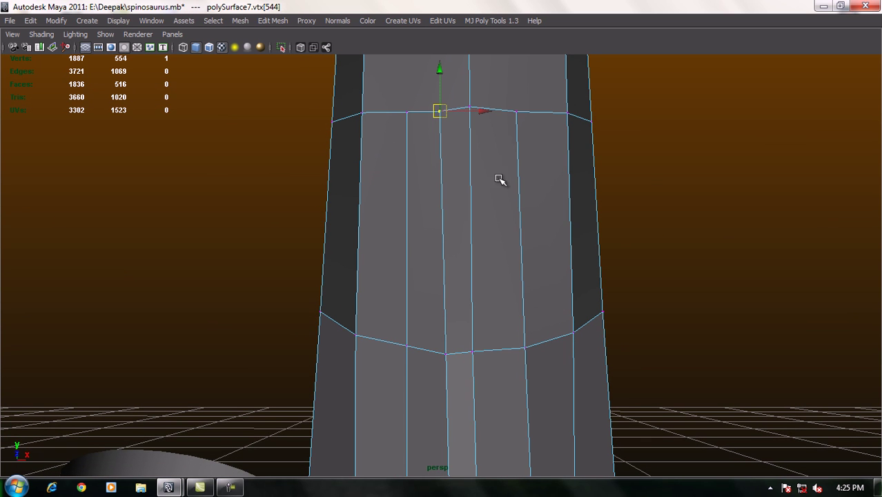
pyautogui.moveTo(466, 238); pyautogui.dragTo(466, 205, button='right')
pyautogui.click(445, 209)
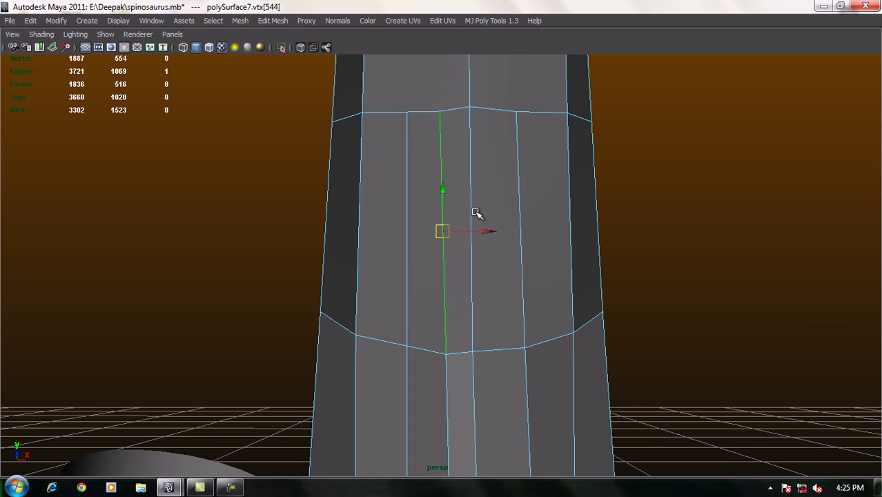
pyautogui.keyDown('shift'); pyautogui.click(518, 212); pyautogui.keyUp('shift')
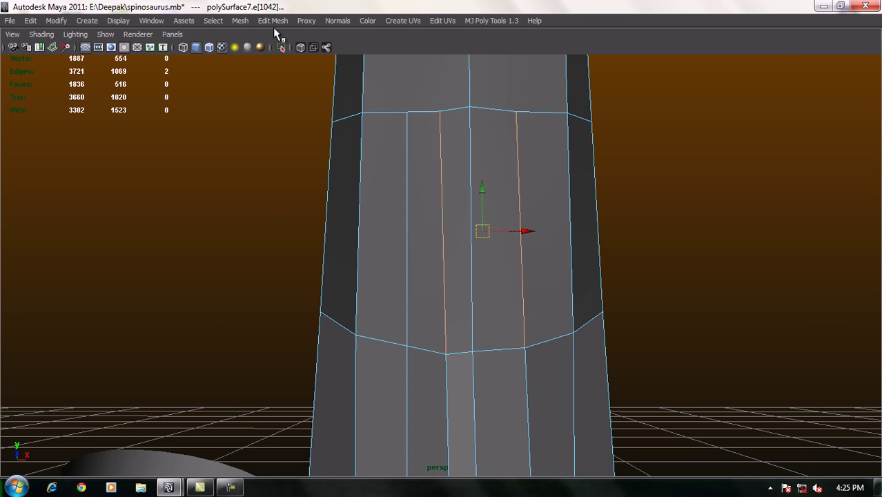
pyautogui.click(273, 21)
pyautogui.click(333, 361)
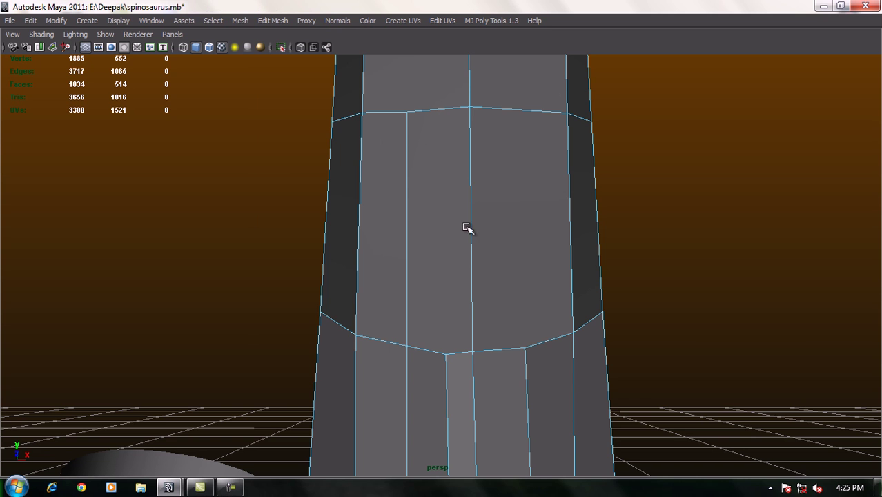
# Delete the last extra vertical edge and the leftover vertex, then return to object mode.
pyautogui.keyDown('alt'); pyautogui.moveTo(488, 308); pyautogui.dragTo(428, 256); pyautogui.keyUp('alt')
pyautogui.click(416, 242)
pyautogui.press('Delete')
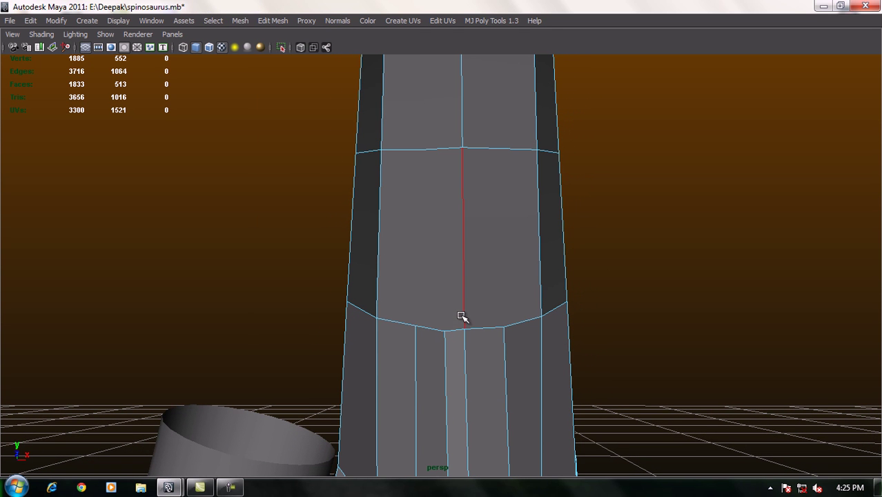
pyautogui.moveTo(425, 191); pyautogui.dragTo(413, 147, button='right')
pyautogui.click(419, 151)
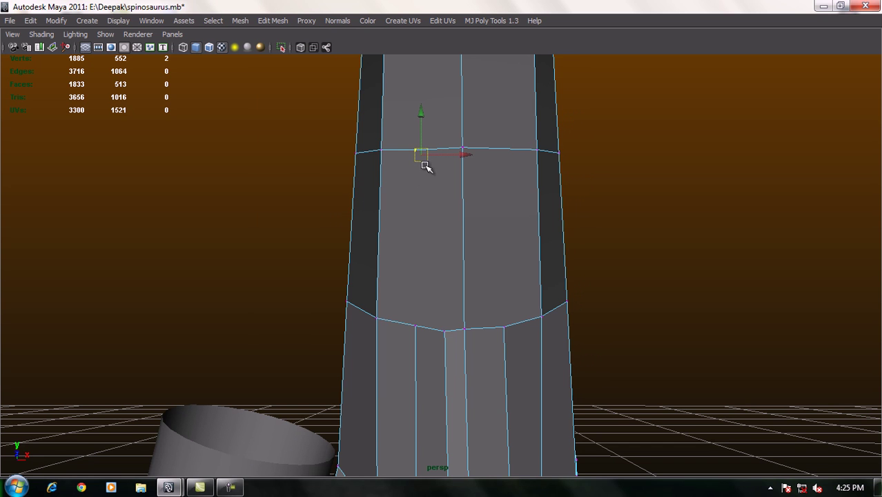
pyautogui.press('Delete')
pyautogui.rightClick(460, 237)
pyautogui.click(469, 232)
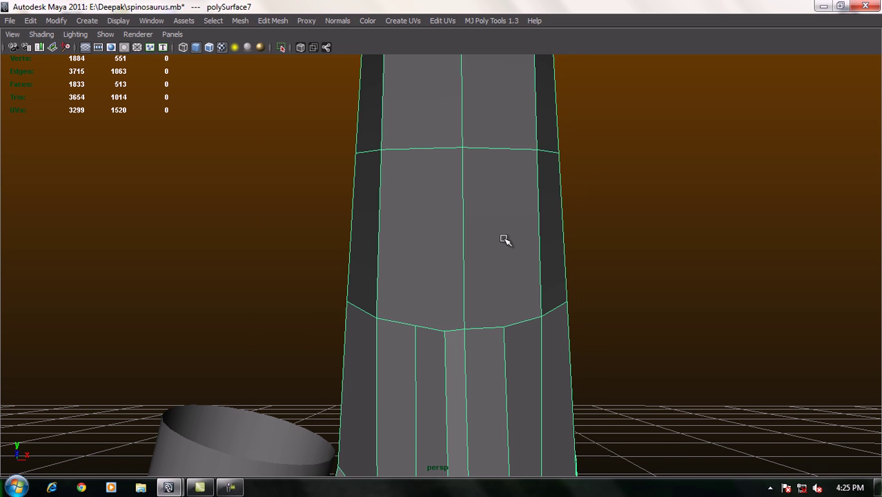
# Split the front wrist face with edges from the lower edge up to the central edge and back down.
pyautogui.keyDown('shift'); pyautogui.moveTo(505, 238); pyautogui.dragTo(437, 238, button='right'); pyautogui.keyUp('shift')
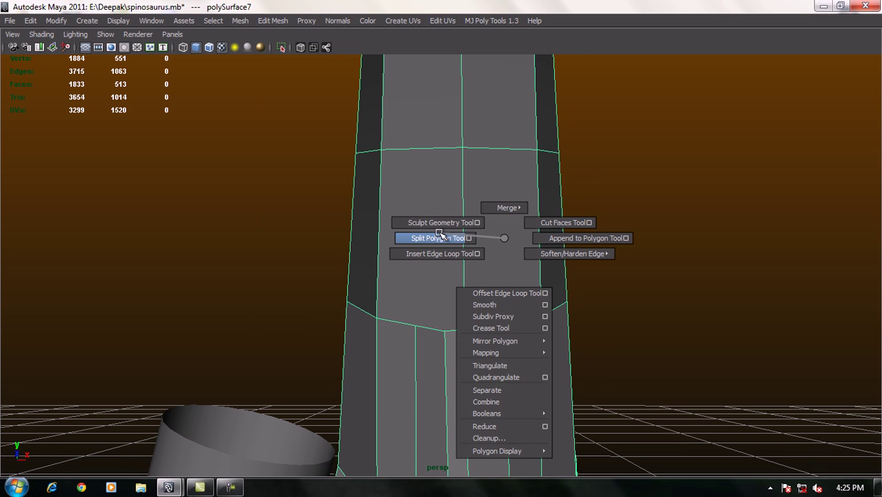
pyautogui.click(437, 335)
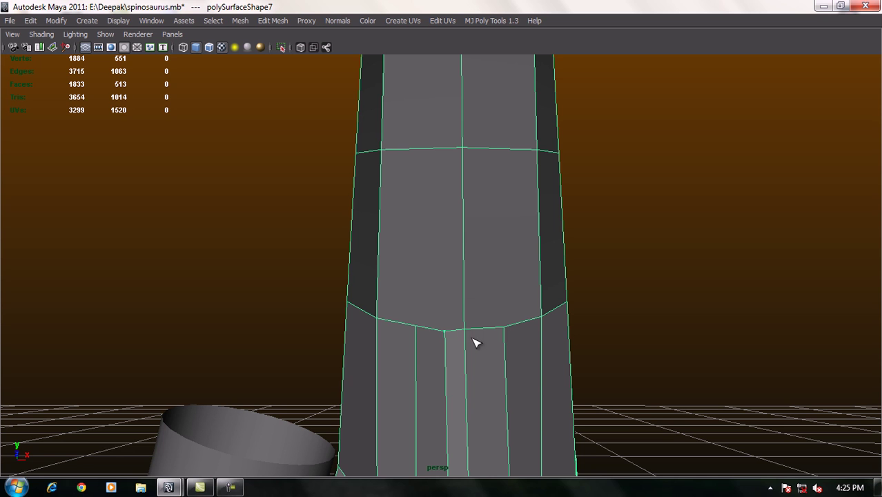
pyautogui.click(464, 223)
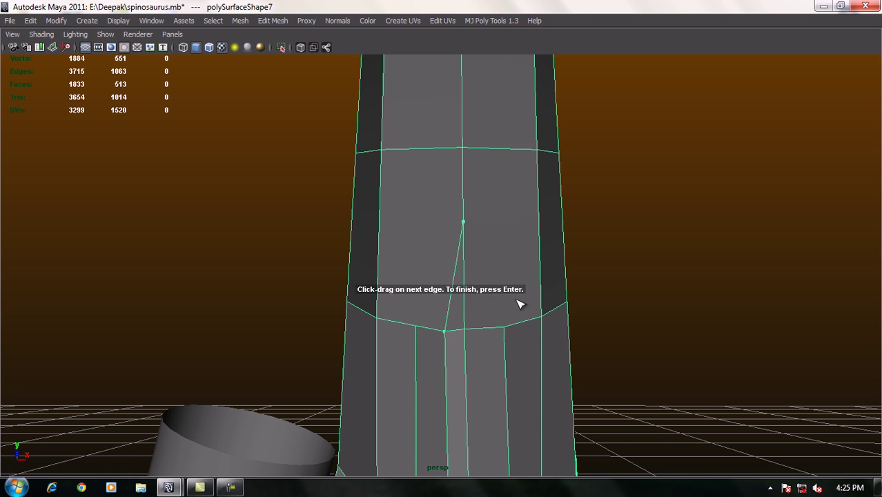
pyautogui.click(511, 330)
pyautogui.press('Return')
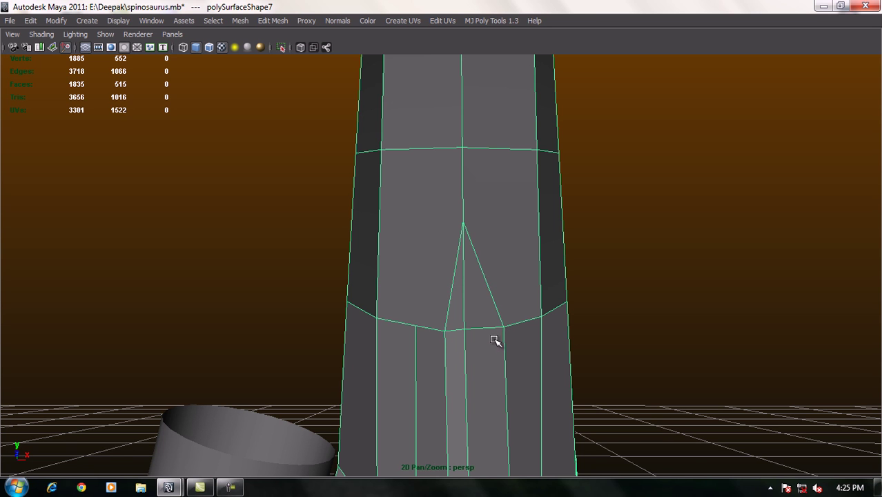
pyautogui.moveTo(521, 371)
pyautogui.keyDown('alt'); pyautogui.mouseDown()
pyautogui.moveTo(467, 319)
pyautogui.moveTo(508, 335)
pyautogui.mouseUp(); pyautogui.keyUp('alt')
pyautogui.moveTo(507, 335)
pyautogui.keyDown('alt'); pyautogui.mouseDown(button='middle')
pyautogui.moveTo(433, 291)
pyautogui.moveTo(485, 349)
pyautogui.mouseUp(button='middle'); pyautogui.keyUp('alt')
pyautogui.keyDown('alt'); pyautogui.moveTo(485, 348); pyautogui.dragTo(462, 340); pyautogui.keyUp('alt')
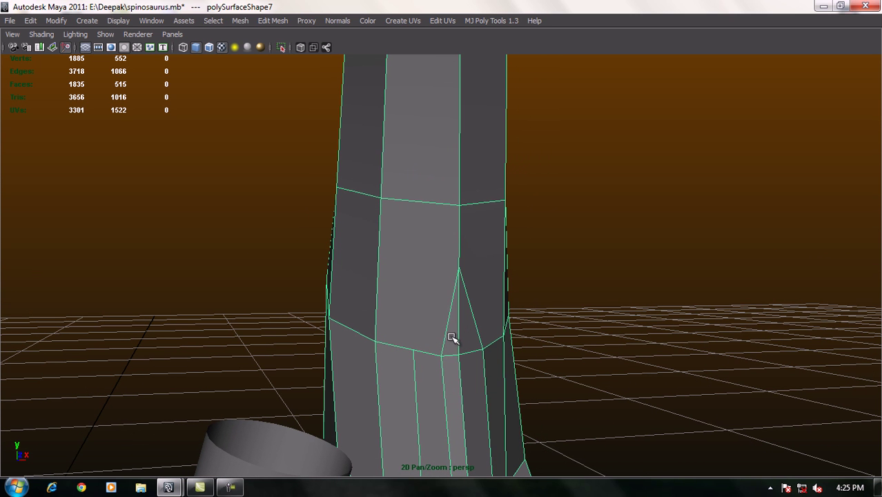
# Add two diagonal split edges running from the lower wrist edge to the upper wrist edge.
pyautogui.press('g')
pyautogui.click(448, 319)
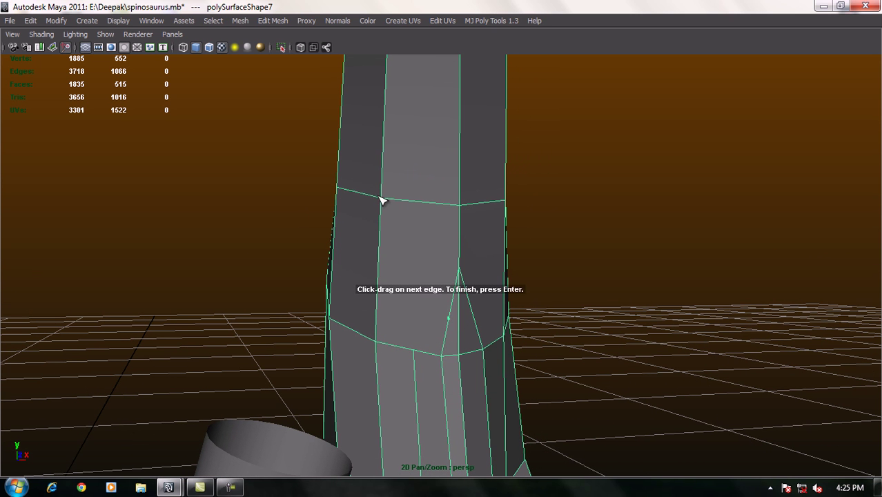
pyautogui.click(391, 202)
pyautogui.press('Return')
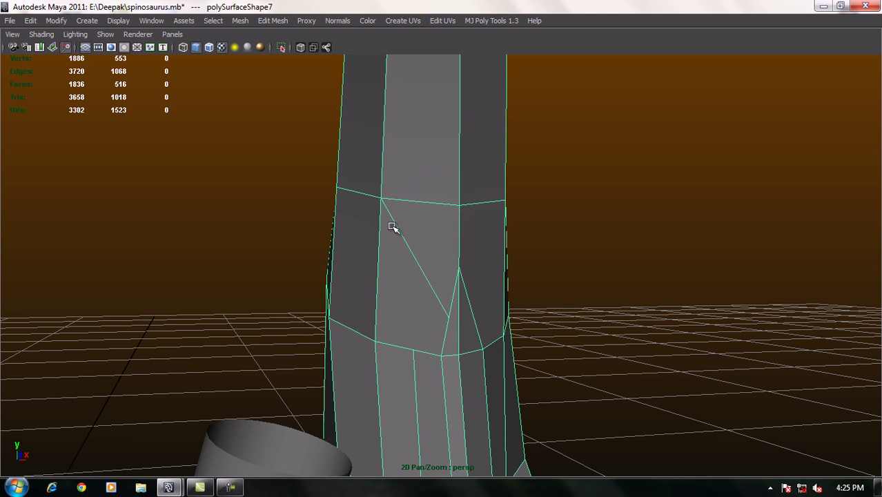
pyautogui.keyDown('alt'); pyautogui.moveTo(515, 283); pyautogui.dragTo(458, 280); pyautogui.keyUp('alt')
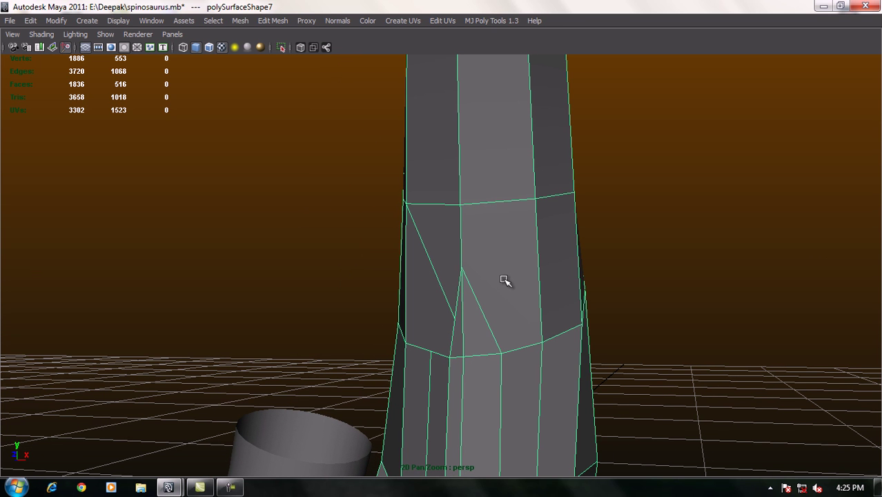
pyautogui.press('g')
pyautogui.click(484, 318)
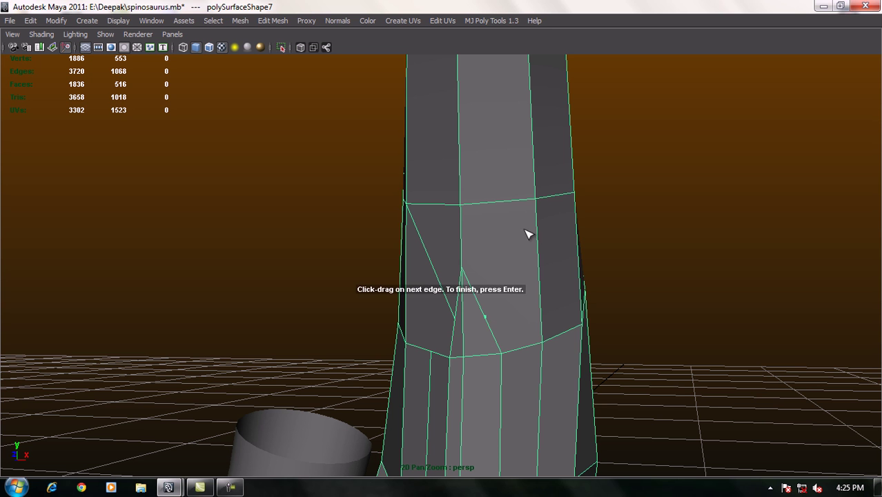
pyautogui.moveTo(534, 202); pyautogui.dragTo(543, 196)
pyautogui.press('Return')
pyautogui.moveTo(522, 258)
pyautogui.keyDown('alt'); pyautogui.mouseDown()
pyautogui.moveTo(494, 287)
pyautogui.moveTo(459, 291)
pyautogui.mouseUp(); pyautogui.keyUp('alt')
# Raise the two new split vertices to even out the wrist edges.
pyautogui.moveTo(455, 291); pyautogui.dragTo(439, 290, button='right')
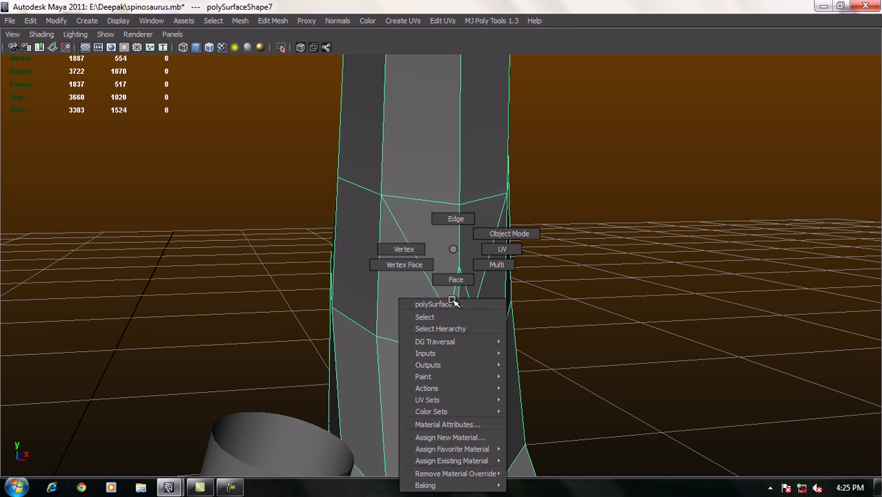
pyautogui.click(449, 316)
pyautogui.moveTo(449, 316); pyautogui.dragTo(424, 279)
pyautogui.click(476, 311)
pyautogui.moveTo(476, 308); pyautogui.dragTo(486, 272)
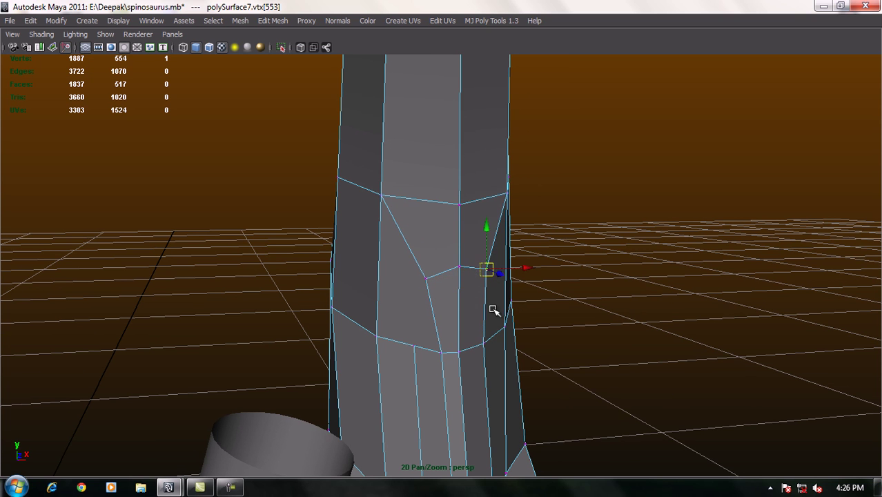
pyautogui.keyDown('alt'); pyautogui.moveTo(494, 310); pyautogui.dragTo(511, 322); pyautogui.keyUp('alt')
# Add another split edge from the upper wrist vertex down to the lower wrist edge.
pyautogui.moveTo(424, 343)
pyautogui.keyDown('alt'); pyautogui.mouseDown()
pyautogui.moveTo(465, 311)
pyautogui.moveTo(475, 256)
pyautogui.mouseUp(); pyautogui.keyUp('alt')
pyautogui.moveTo(472, 251); pyautogui.dragTo(462, 251, button='right')
pyautogui.click(469, 257)
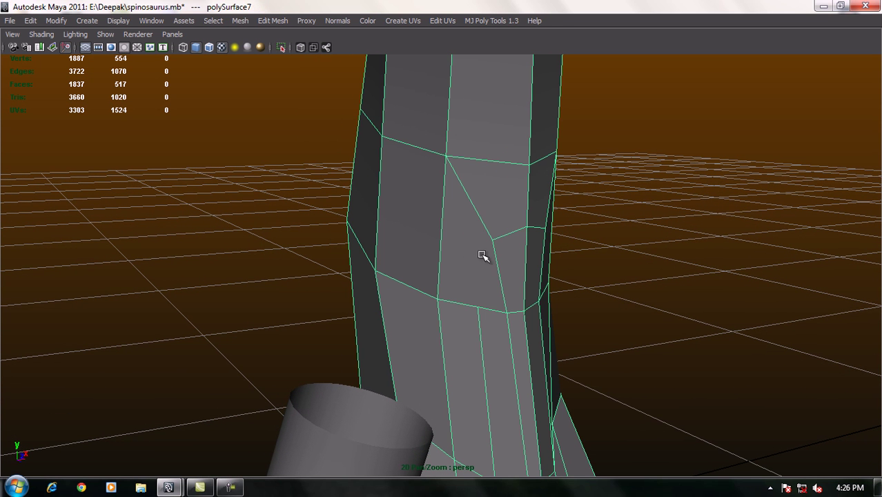
pyautogui.moveTo(450, 163); pyautogui.dragTo(446, 156)
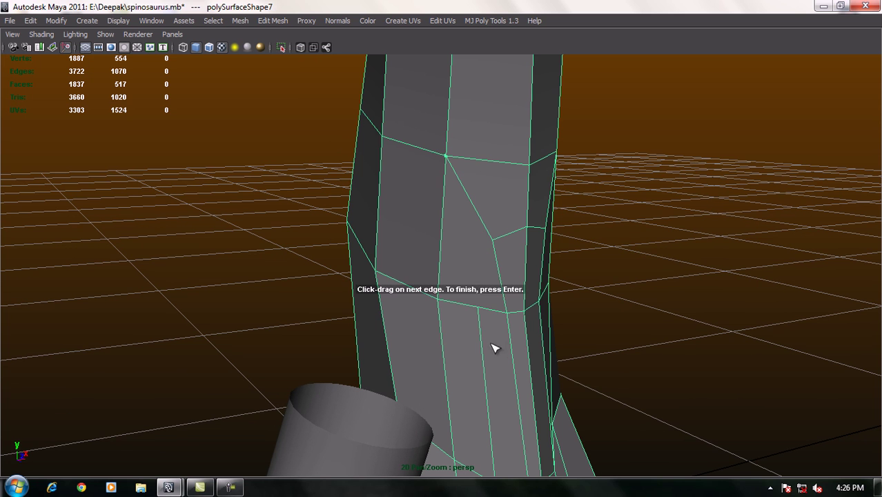
pyautogui.moveTo(488, 307); pyautogui.dragTo(477, 310)
pyautogui.press('Return')
pyautogui.moveTo(451, 256); pyautogui.dragTo(447, 234, button='right')
# Delete the unwanted new wrist edge.
pyautogui.click(441, 232)
pyautogui.press('Delete')
pyautogui.moveTo(497, 301); pyautogui.dragTo(448, 250, button='right')
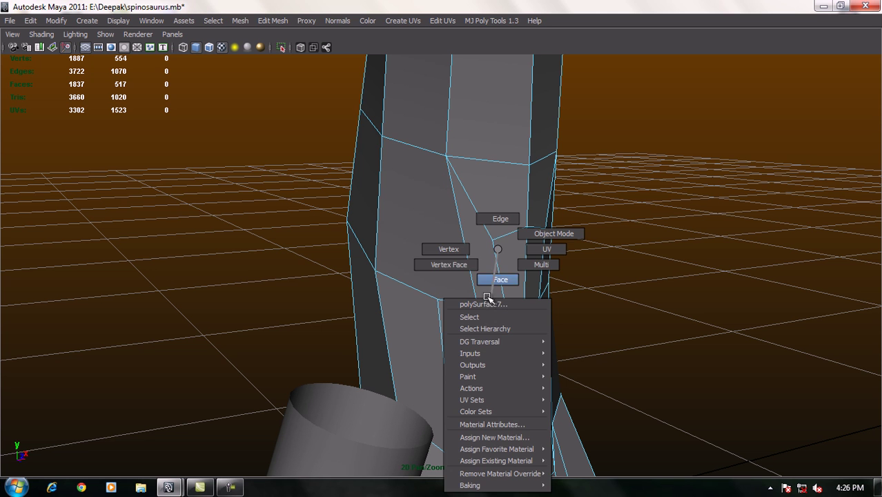
pyautogui.click(476, 307)
pyautogui.keyDown('alt'); pyautogui.moveTo(476, 307); pyautogui.dragTo(467, 279); pyautogui.keyUp('alt')
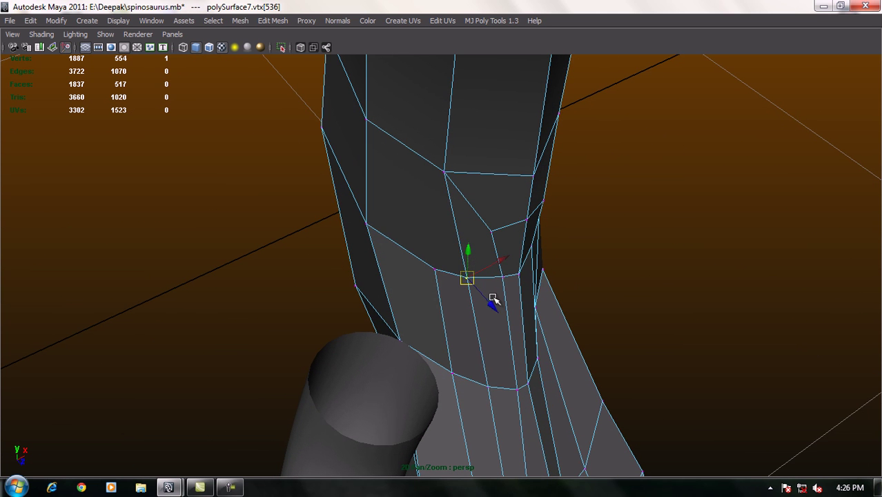
# Inspect the forearm in smooth preview (3), then return to the low-poly cage (1).
pyautogui.press('3')
pyautogui.moveTo(492, 286)
pyautogui.keyDown('alt'); pyautogui.mouseDown()
pyautogui.moveTo(529, 271)
pyautogui.moveTo(466, 247)
pyautogui.mouseUp(); pyautogui.keyUp('alt')
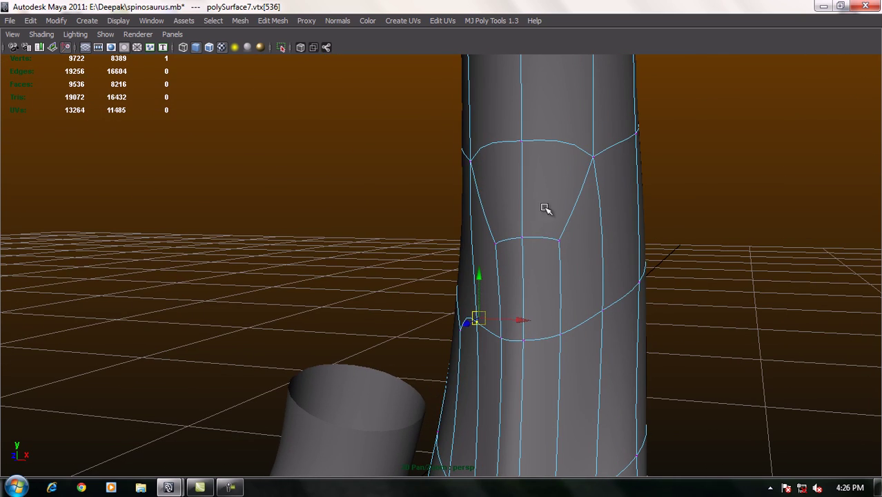
pyautogui.moveTo(516, 278)
pyautogui.keyDown('alt'); pyautogui.mouseDown()
pyautogui.moveTo(594, 281)
pyautogui.moveTo(444, 261)
pyautogui.moveTo(520, 305)
pyautogui.moveTo(478, 309)
pyautogui.mouseUp(); pyautogui.keyUp('alt')
pyautogui.moveTo(437, 203); pyautogui.dragTo(459, 185, button='right')
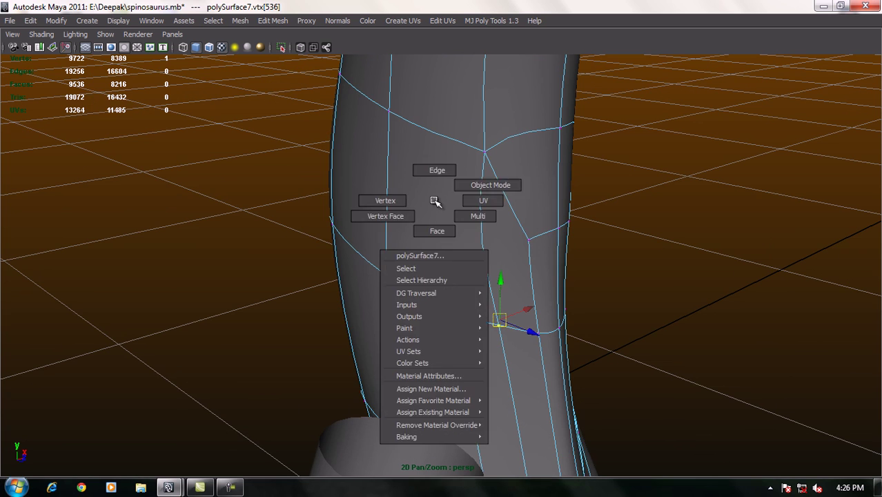
pyautogui.click(478, 229)
pyautogui.moveTo(487, 304)
pyautogui.keyDown('alt'); pyautogui.mouseDown()
pyautogui.moveTo(464, 256)
pyautogui.moveTo(488, 296)
pyautogui.moveTo(430, 253)
pyautogui.moveTo(448, 274)
pyautogui.mouseUp(); pyautogui.keyUp('alt')
pyautogui.press('1')
pyautogui.moveTo(482, 309)
pyautogui.keyDown('alt'); pyautogui.mouseDown()
pyautogui.moveTo(465, 270)
pyautogui.moveTo(495, 289)
pyautogui.mouseUp(); pyautogui.keyUp('alt')
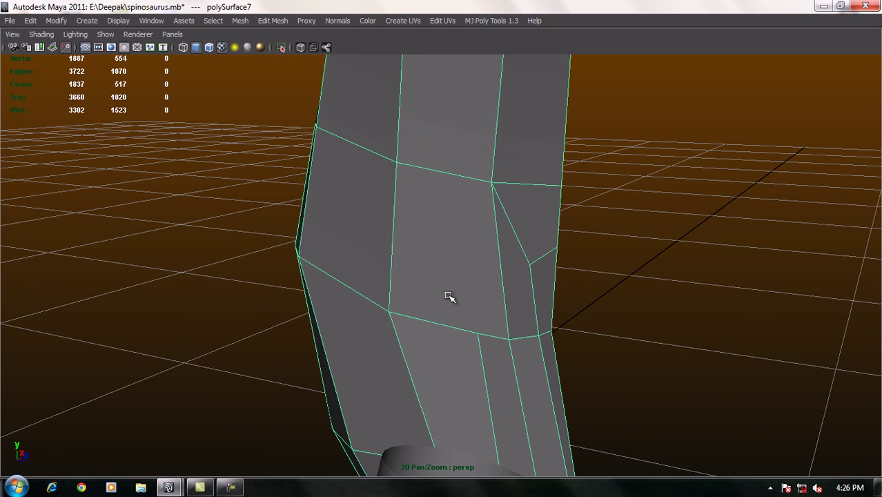
# Select the three adjacent vertices along the far-side wrist edge and bring up the Edit Mesh menu.
pyautogui.keyDown('shift'); pyautogui.moveTo(472, 289); pyautogui.dragTo(501, 354, button='right'); pyautogui.keyUp('shift')
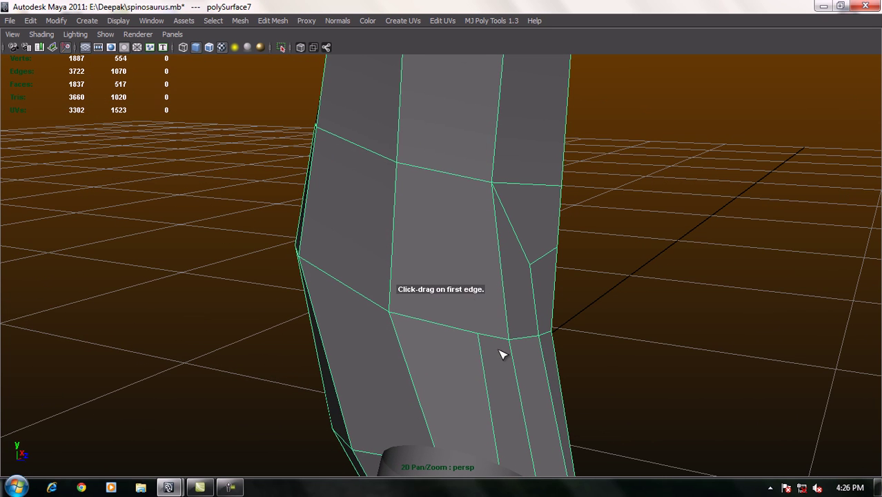
pyautogui.moveTo(486, 349)
pyautogui.keyDown('alt'); pyautogui.mouseDown()
pyautogui.moveTo(538, 344)
pyautogui.moveTo(515, 295)
pyautogui.moveTo(421, 289)
pyautogui.moveTo(482, 314)
pyautogui.moveTo(554, 314)
pyautogui.moveTo(404, 305)
pyautogui.mouseUp(); pyautogui.keyUp('alt')
pyautogui.moveTo(343, 273)
pyautogui.keyDown('alt'); pyautogui.mouseDown(button='middle')
pyautogui.moveTo(385, 275)
pyautogui.moveTo(393, 266)
pyautogui.moveTo(386, 308)
pyautogui.mouseUp(button='middle'); pyautogui.keyUp('alt')
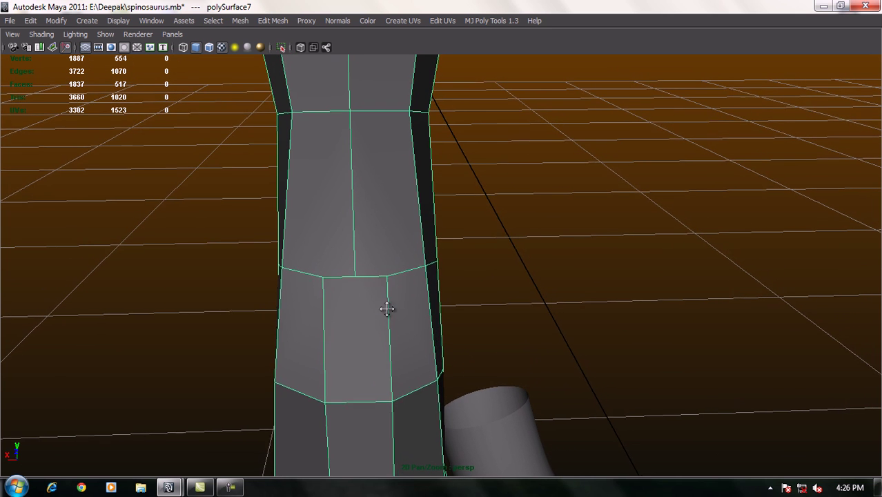
pyautogui.moveTo(381, 278); pyautogui.dragTo(330, 233, button='right')
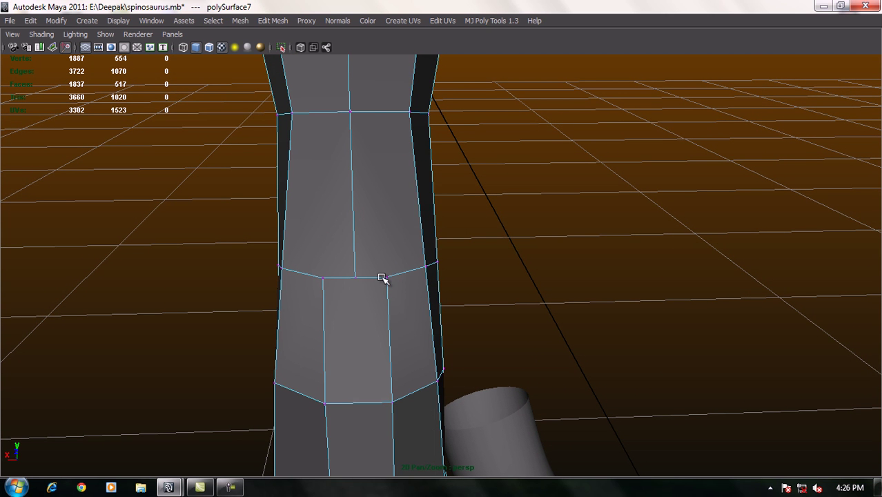
pyautogui.click(384, 276)
pyautogui.keyDown('alt'); pyautogui.moveTo(311, 270); pyautogui.dragTo(455, 324, button='right'); pyautogui.keyUp('alt')
pyautogui.keyDown('alt'); pyautogui.moveTo(354, 291); pyautogui.dragTo(384, 256); pyautogui.keyUp('alt')
pyautogui.moveTo(383, 256)
pyautogui.keyDown('alt'); pyautogui.mouseDown(button='right')
pyautogui.moveTo(397, 264)
pyautogui.moveTo(369, 208)
pyautogui.mouseUp(button='right'); pyautogui.keyUp('alt')
pyautogui.keyDown('shift'); pyautogui.click(369, 203); pyautogui.keyUp('shift')
pyautogui.keyDown('shift'); pyautogui.click(291, 205); pyautogui.keyUp('shift')
pyautogui.moveTo(346, 274)
pyautogui.keyDown('alt'); pyautogui.mouseDown(button='right')
pyautogui.moveTo(382, 254)
pyautogui.moveTo(387, 226)
pyautogui.mouseUp(button='right'); pyautogui.keyUp('alt')
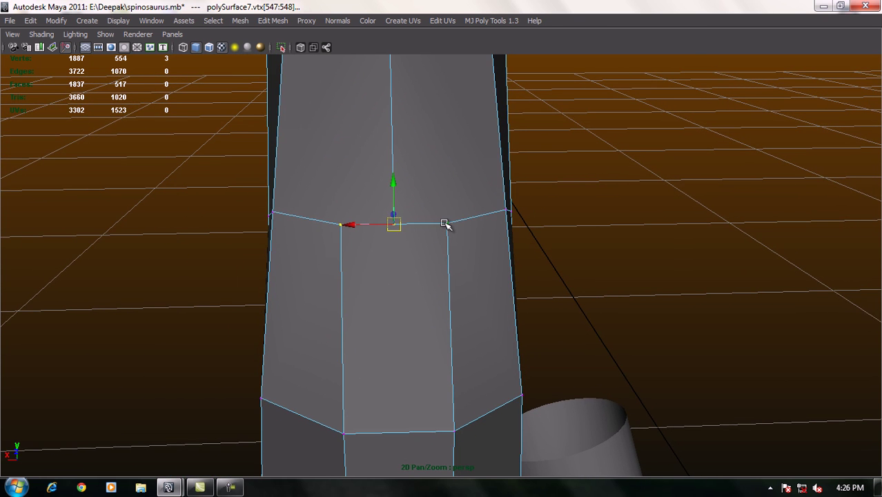
pyautogui.click(273, 20)
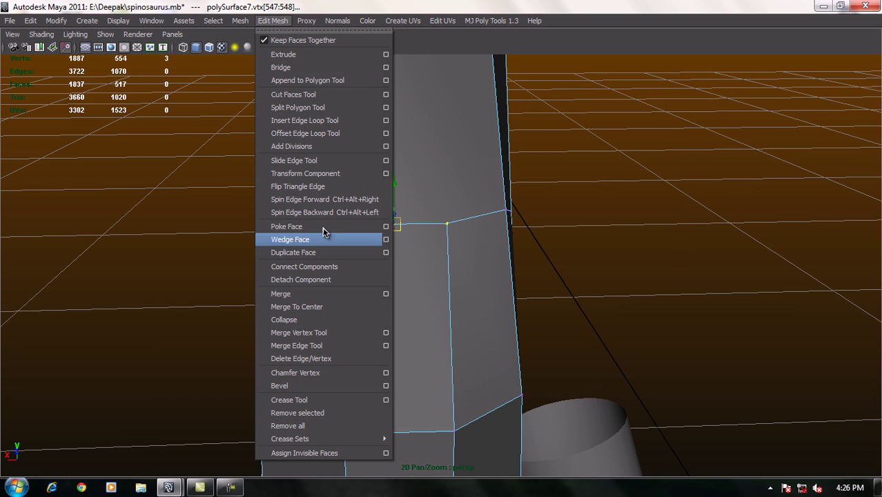
# Merge the three vertices into one and split the wrist toward the upper right and left corners.
pyautogui.click(325, 307)
pyautogui.keyDown('alt'); pyautogui.moveTo(325, 305); pyautogui.dragTo(395, 268, button='right'); pyautogui.keyUp('alt')
pyautogui.moveTo(395, 268)
pyautogui.keyDown('alt'); pyautogui.mouseDown()
pyautogui.moveTo(345, 270)
pyautogui.moveTo(369, 271)
pyautogui.mouseUp(); pyautogui.keyUp('alt')
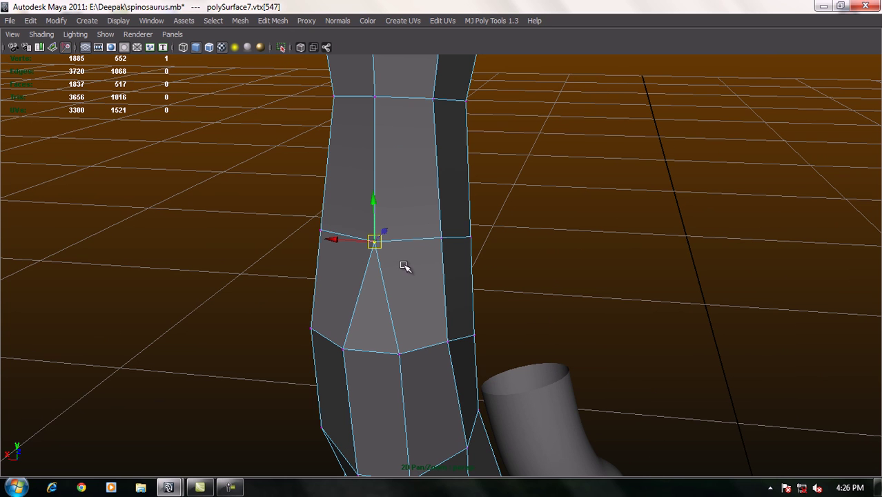
pyautogui.keyDown('shift'); pyautogui.moveTo(392, 294); pyautogui.dragTo(395, 304, button='right'); pyautogui.keyUp('shift')
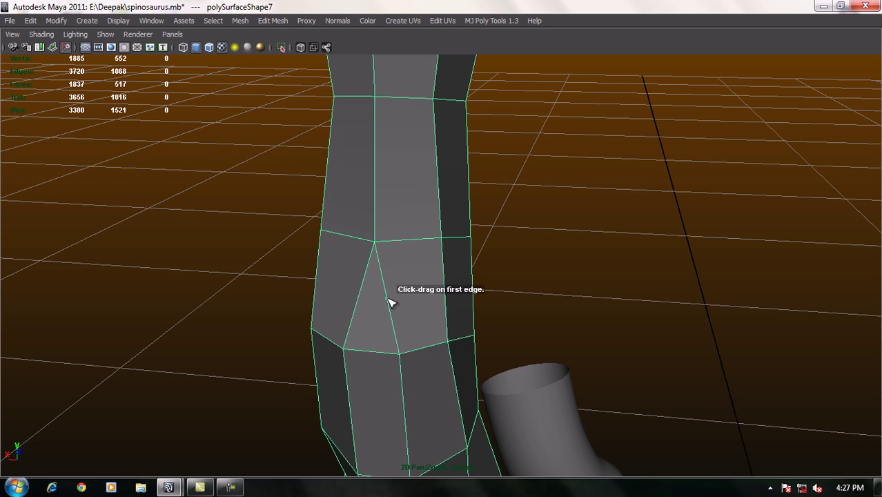
pyautogui.click(387, 298)
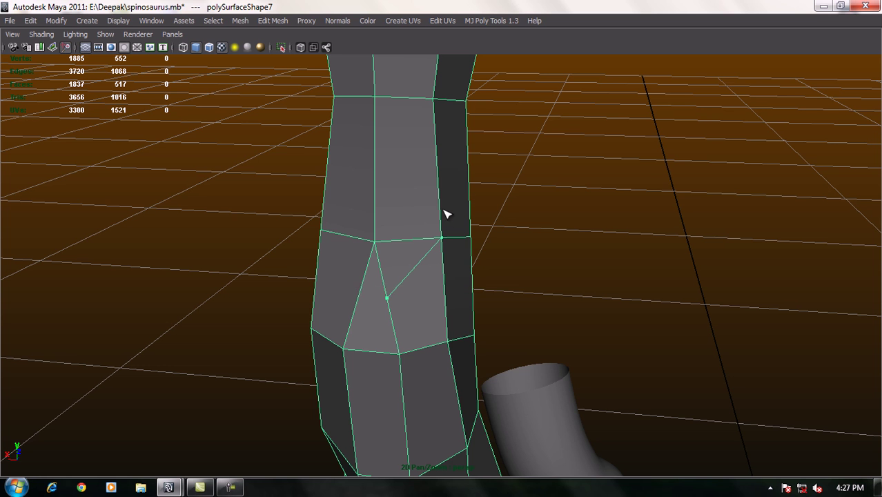
pyautogui.click(436, 236)
pyautogui.press('Return')
pyautogui.moveTo(436, 236)
pyautogui.keyDown('alt'); pyautogui.mouseDown()
pyautogui.moveTo(401, 279)
pyautogui.moveTo(418, 278)
pyautogui.mouseUp(); pyautogui.keyUp('alt')
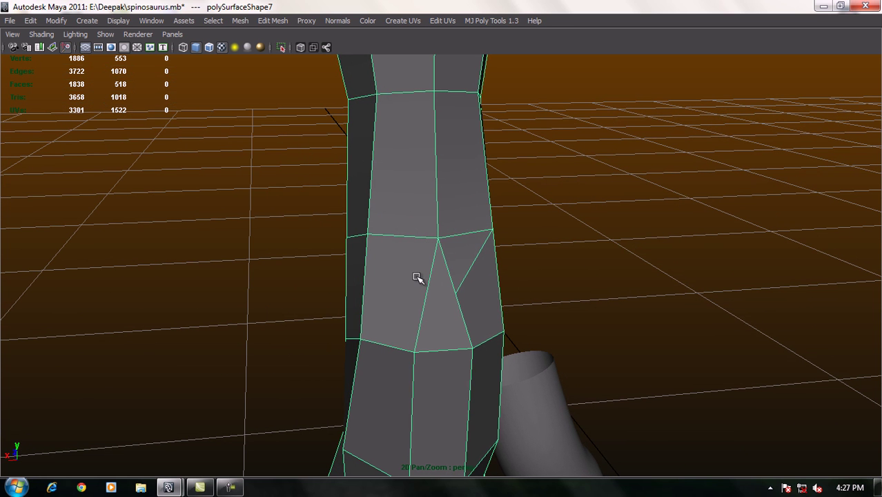
pyautogui.click(425, 301)
pyautogui.click(365, 236)
pyautogui.press('Return')
# Reposition the new split vertex and its neighbouring wrist vertex to smooth the edge flow.
pyautogui.moveTo(449, 303); pyautogui.dragTo(411, 256, button='right')
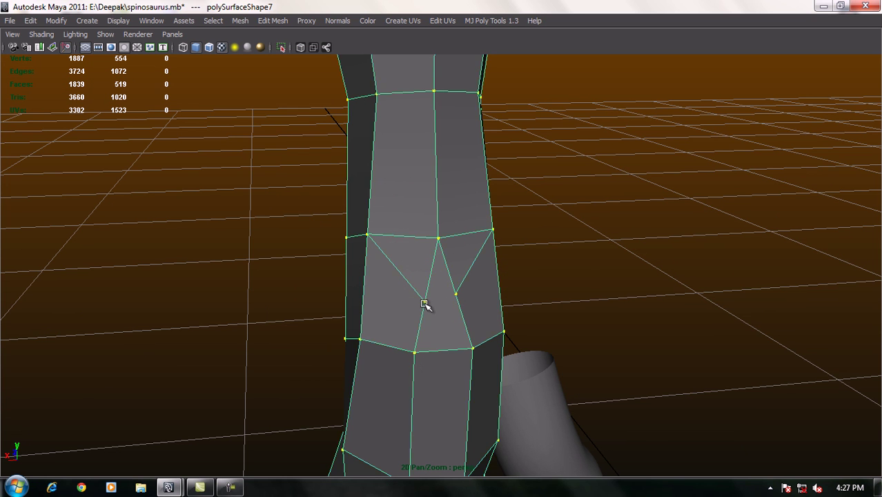
pyautogui.click(425, 302)
pyautogui.moveTo(425, 302); pyautogui.dragTo(402, 293)
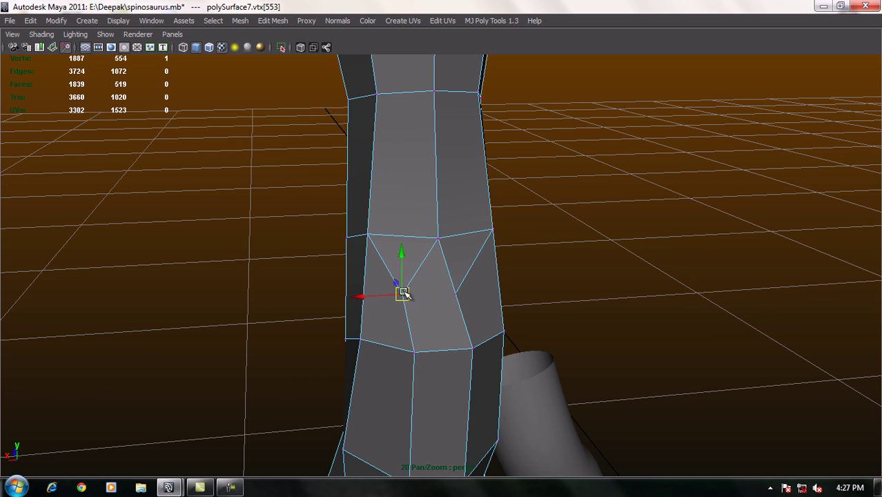
pyautogui.click(455, 296)
pyautogui.moveTo(455, 296)
pyautogui.mouseDown()
pyautogui.moveTo(481, 284)
pyautogui.moveTo(515, 350)
pyautogui.moveTo(507, 335)
pyautogui.mouseUp()
pyautogui.click(463, 391)
pyautogui.moveTo(506, 400)
pyautogui.keyDown('alt'); pyautogui.mouseDown()
pyautogui.moveTo(457, 295)
pyautogui.moveTo(474, 320)
pyautogui.moveTo(450, 307)
pyautogui.moveTo(466, 325)
pyautogui.moveTo(466, 299)
pyautogui.moveTo(479, 311)
pyautogui.moveTo(461, 303)
pyautogui.moveTo(460, 287)
pyautogui.moveTo(462, 294)
pyautogui.mouseUp(); pyautogui.keyUp('alt')
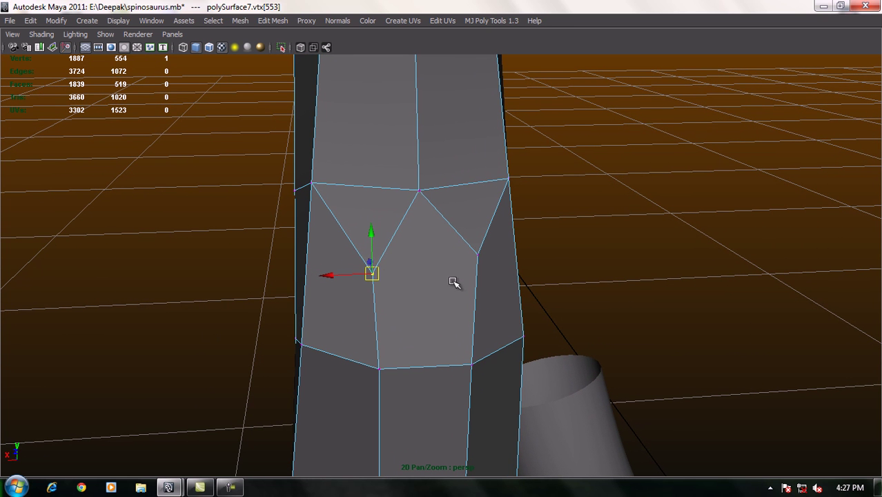
# Add a split edge from the lower wrist vertex across to the right vertex.
pyautogui.hotkey('ctrl', 'shift', 's')
pyautogui.moveTo(374, 287); pyautogui.dragTo(374, 252)
pyautogui.moveTo(482, 273); pyautogui.dragTo(485, 254)
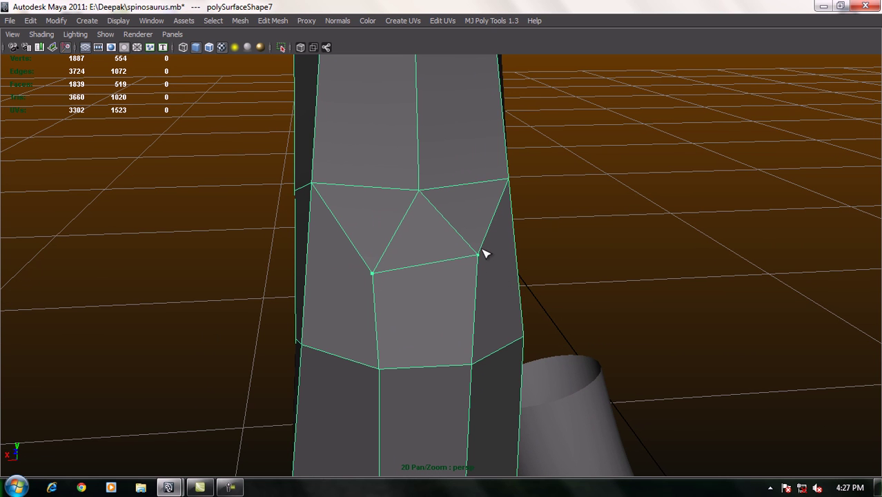
pyautogui.press('Return')
pyautogui.moveTo(490, 276)
pyautogui.keyDown('alt'); pyautogui.mouseDown()
pyautogui.moveTo(440, 315)
pyautogui.moveTo(485, 281)
pyautogui.mouseUp(); pyautogui.keyUp('alt')
pyautogui.moveTo(485, 281)
pyautogui.keyDown('alt'); pyautogui.mouseDown(button='right')
pyautogui.moveTo(482, 252)
pyautogui.moveTo(453, 262)
pyautogui.moveTo(476, 290)
pyautogui.mouseUp(button='right'); pyautogui.keyUp('alt')
# Delete the diagonal wrist edges and return to selecting the whole arm mesh.
pyautogui.moveTo(433, 269); pyautogui.dragTo(444, 206, button='right')
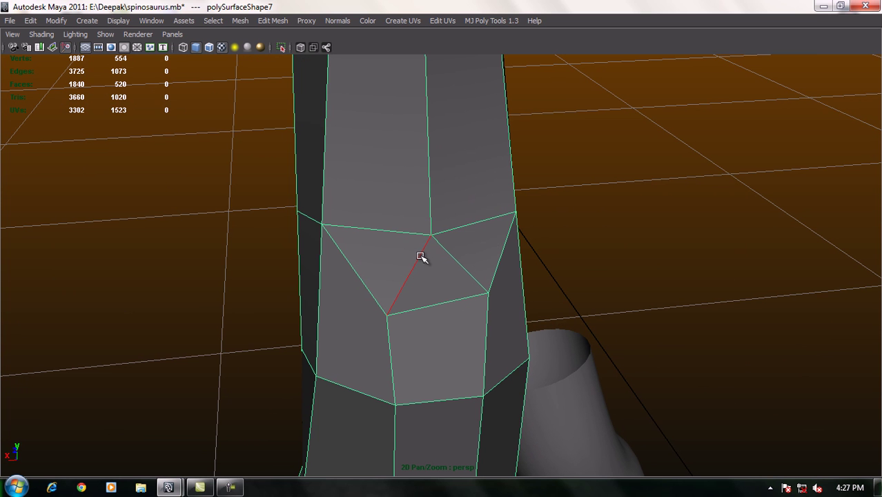
pyautogui.press('Delete')
pyautogui.moveTo(561, 302)
pyautogui.keyDown('alt'); pyautogui.mouseDown(button='right')
pyautogui.moveTo(505, 309)
pyautogui.moveTo(443, 261)
pyautogui.mouseUp(button='right'); pyautogui.keyUp('alt')
pyautogui.moveTo(443, 261)
pyautogui.keyDown('alt'); pyautogui.mouseDown()
pyautogui.moveTo(494, 246)
pyautogui.moveTo(489, 195)
pyautogui.moveTo(488, 272)
pyautogui.moveTo(496, 227)
pyautogui.moveTo(487, 228)
pyautogui.moveTo(485, 256)
pyautogui.moveTo(494, 196)
pyautogui.moveTo(506, 191)
pyautogui.moveTo(487, 256)
pyautogui.moveTo(490, 238)
pyautogui.moveTo(561, 289)
pyautogui.moveTo(470, 199)
pyautogui.mouseUp(); pyautogui.keyUp('alt')
pyautogui.moveTo(470, 199)
pyautogui.mouseDown(button='right')
pyautogui.moveTo(513, 181)
pyautogui.moveTo(452, 193)
pyautogui.mouseUp(button='right')
pyautogui.click(480, 198)
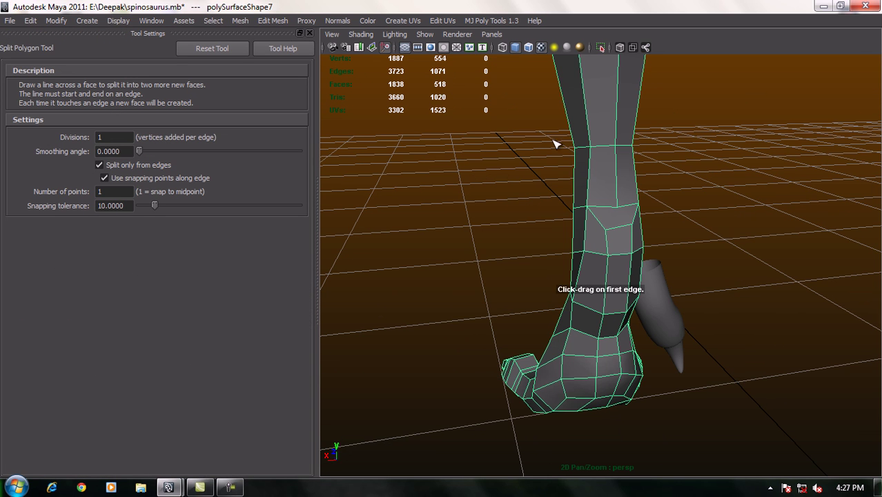
# Split a new edge from the upper wrist down the back of the hand to the knuckles.
pyautogui.click(309, 34)
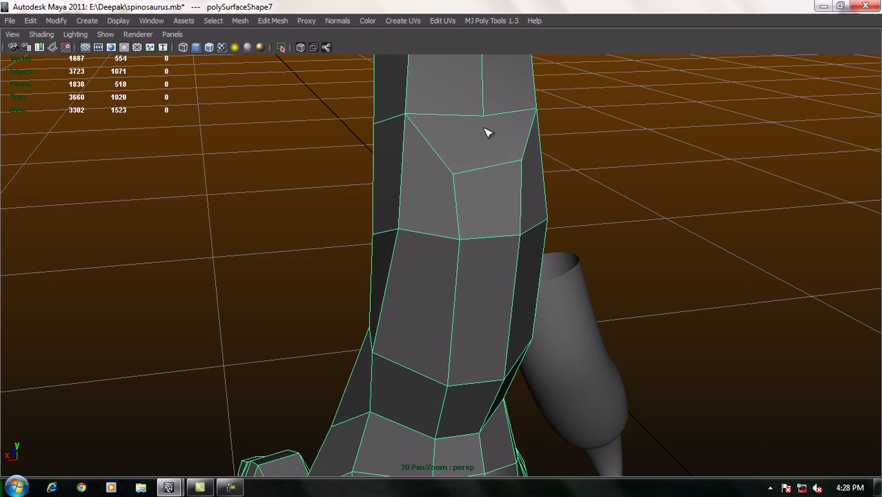
pyautogui.click(492, 117)
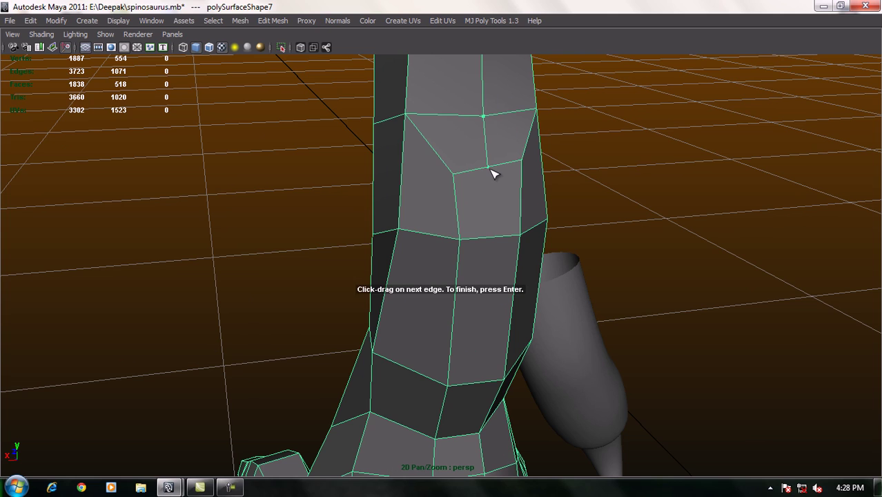
pyautogui.moveTo(494, 243)
pyautogui.keyDown('alt'); pyautogui.mouseDown()
pyautogui.moveTo(501, 301)
pyautogui.moveTo(449, 280)
pyautogui.mouseUp(); pyautogui.keyUp('alt')
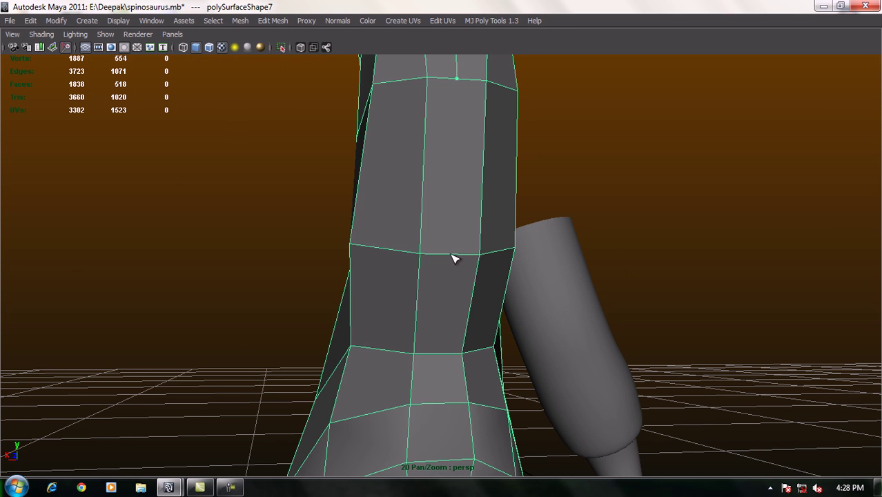
pyautogui.click(452, 254)
pyautogui.keyDown('alt'); pyautogui.moveTo(496, 260); pyautogui.dragTo(479, 199); pyautogui.keyUp('alt')
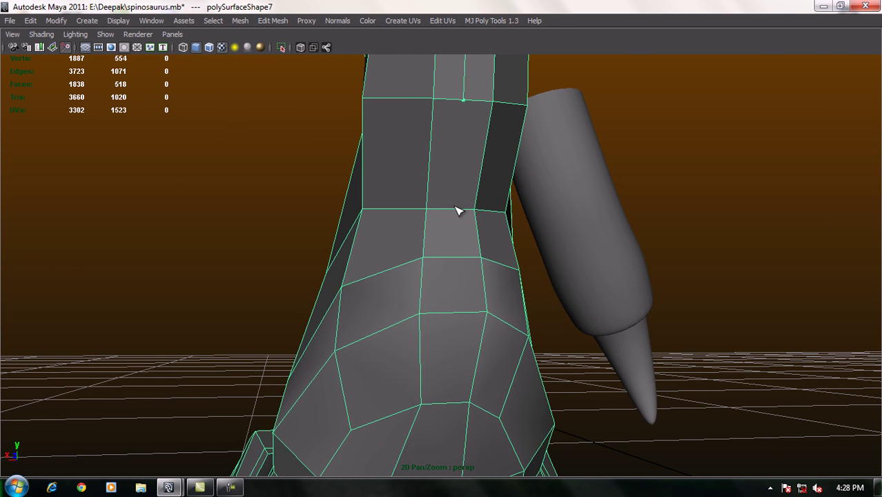
pyautogui.click(455, 209)
pyautogui.click(453, 257)
pyautogui.click(453, 312)
pyautogui.moveTo(524, 334)
pyautogui.keyDown('alt'); pyautogui.mouseDown()
pyautogui.moveTo(498, 240)
pyautogui.moveTo(500, 204)
pyautogui.mouseUp(); pyautogui.keyUp('alt')
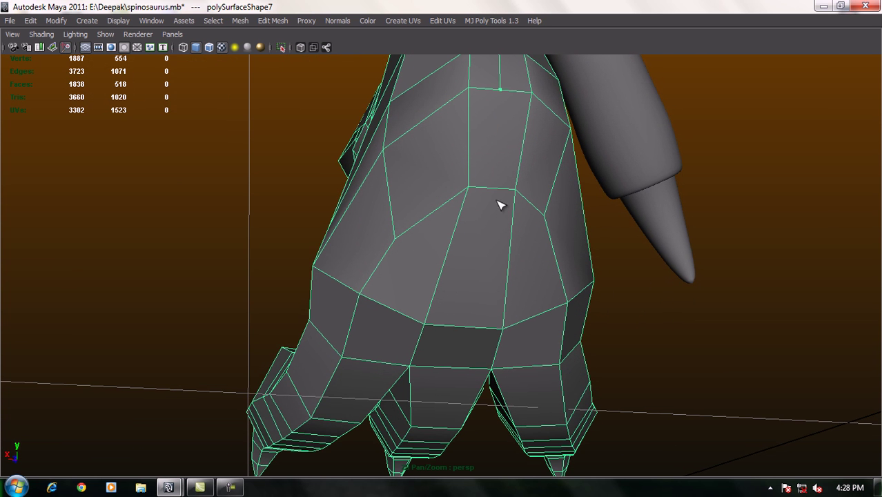
pyautogui.click(492, 189)
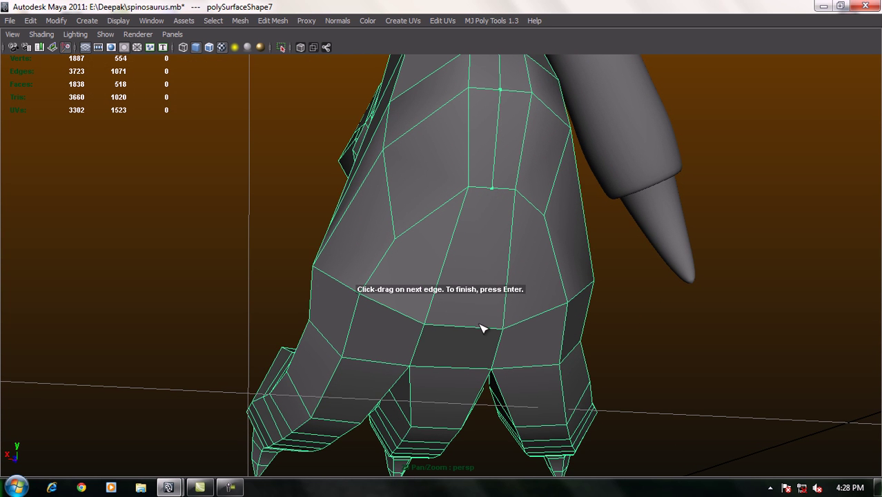
pyautogui.keyDown('alt'); pyautogui.moveTo(488, 332); pyautogui.dragTo(507, 275); pyautogui.keyUp('alt')
pyautogui.click(507, 279)
pyautogui.press('Return')
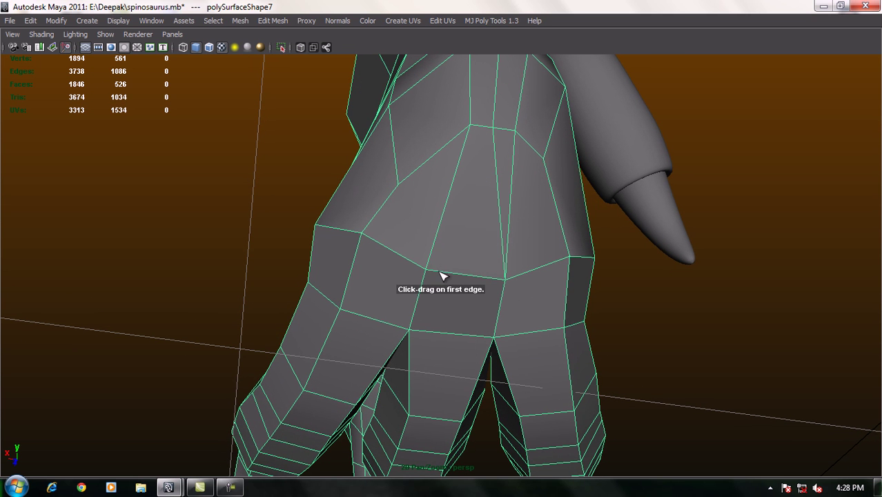
# Add a diagonal split across the hand and nudge a hand vertex down and left.
pyautogui.click(425, 270)
pyautogui.click(498, 197)
pyautogui.press('Return')
pyautogui.moveTo(508, 180); pyautogui.dragTo(483, 182, button='right')
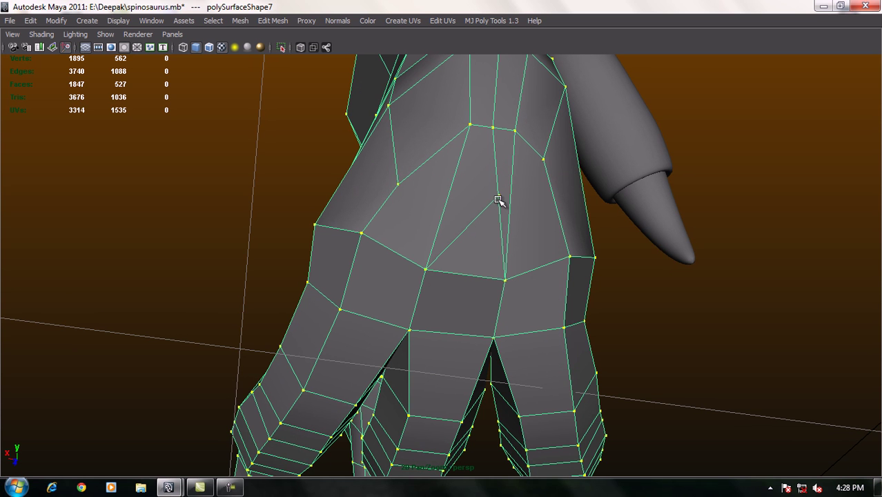
pyautogui.moveTo(496, 193); pyautogui.dragTo(478, 217)
pyautogui.moveTo(516, 263)
pyautogui.keyDown('alt'); pyautogui.mouseDown()
pyautogui.moveTo(459, 199)
pyautogui.moveTo(525, 290)
pyautogui.moveTo(556, 183)
pyautogui.moveTo(517, 291)
pyautogui.moveTo(475, 298)
pyautogui.moveTo(447, 280)
pyautogui.moveTo(458, 281)
pyautogui.mouseUp(); pyautogui.keyUp('alt')
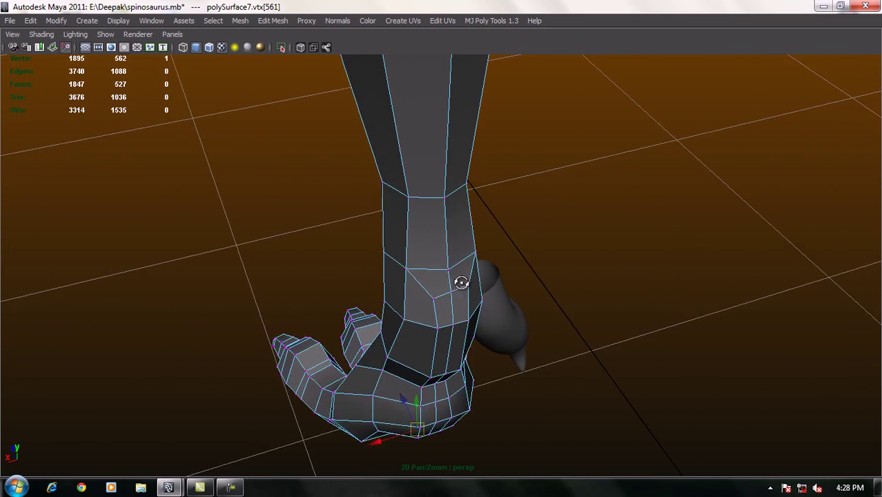
# Move the view from the claws up to a close side view of the forearm.
pyautogui.keyDown('alt'); pyautogui.moveTo(458, 282); pyautogui.dragTo(492, 289, button='right'); pyautogui.keyUp('alt')
pyautogui.moveTo(492, 289)
pyautogui.keyDown('alt'); pyautogui.mouseDown()
pyautogui.moveTo(474, 297)
pyautogui.moveTo(505, 285)
pyautogui.moveTo(496, 252)
pyautogui.moveTo(515, 289)
pyautogui.moveTo(373, 233)
pyautogui.moveTo(342, 170)
pyautogui.moveTo(373, 269)
pyautogui.moveTo(396, 278)
pyautogui.mouseUp(); pyautogui.keyUp('alt')
pyautogui.keyDown('alt'); pyautogui.moveTo(396, 278); pyautogui.dragTo(384, 254, button='middle'); pyautogui.keyUp('alt')
pyautogui.keyDown('alt'); pyautogui.moveTo(384, 254); pyautogui.dragTo(430, 302, button='right'); pyautogui.keyUp('alt')
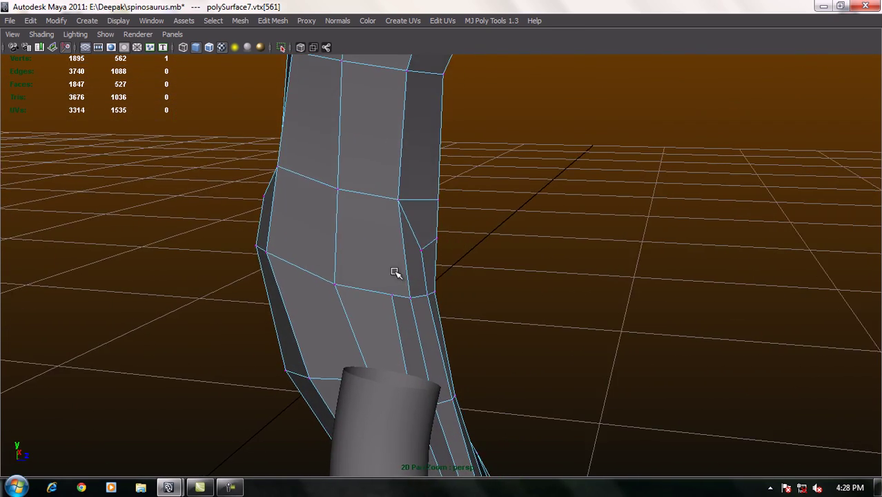
pyautogui.scroll(2, 373, 254)
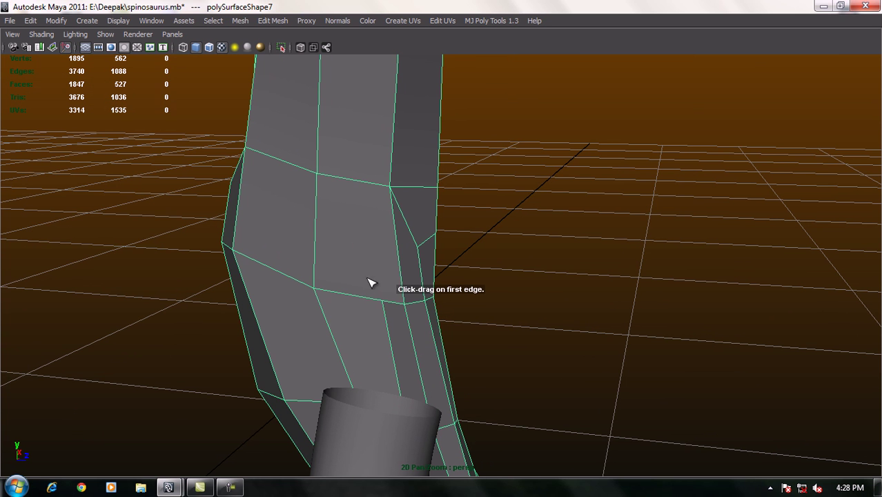
pyautogui.moveTo(358, 223)
pyautogui.keyDown('alt'); pyautogui.mouseDown()
pyautogui.moveTo(435, 269)
pyautogui.moveTo(426, 295)
pyautogui.moveTo(449, 275)
pyautogui.moveTo(419, 250)
pyautogui.moveTo(415, 231)
pyautogui.mouseUp(); pyautogui.keyUp('alt')
pyautogui.moveTo(415, 231)
pyautogui.keyDown('alt'); pyautogui.mouseDown(button='middle')
pyautogui.moveTo(406, 249)
pyautogui.moveTo(498, 286)
pyautogui.mouseUp(button='middle'); pyautogui.keyUp('alt')
pyautogui.keyDown('alt'); pyautogui.moveTo(498, 286); pyautogui.dragTo(380, 140, button='right'); pyautogui.keyUp('alt')
pyautogui.moveTo(381, 140)
pyautogui.keyDown('alt'); pyautogui.mouseDown()
pyautogui.moveTo(369, 221)
pyautogui.moveTo(305, 172)
pyautogui.moveTo(348, 194)
pyautogui.mouseUp(); pyautogui.keyUp('alt')
pyautogui.keyDown('alt'); pyautogui.moveTo(433, 244); pyautogui.dragTo(463, 250, button='right'); pyautogui.keyUp('alt')
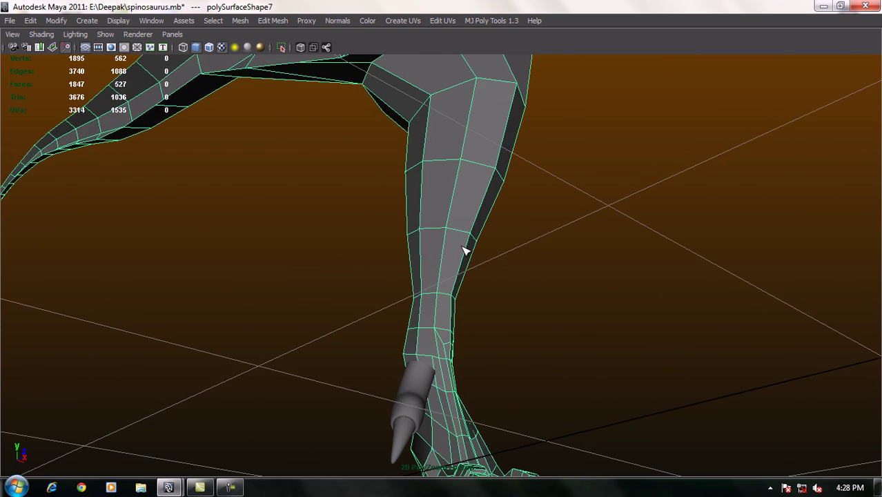
pyautogui.keyDown('alt'); pyautogui.moveTo(464, 251); pyautogui.dragTo(449, 316); pyautogui.keyUp('alt')
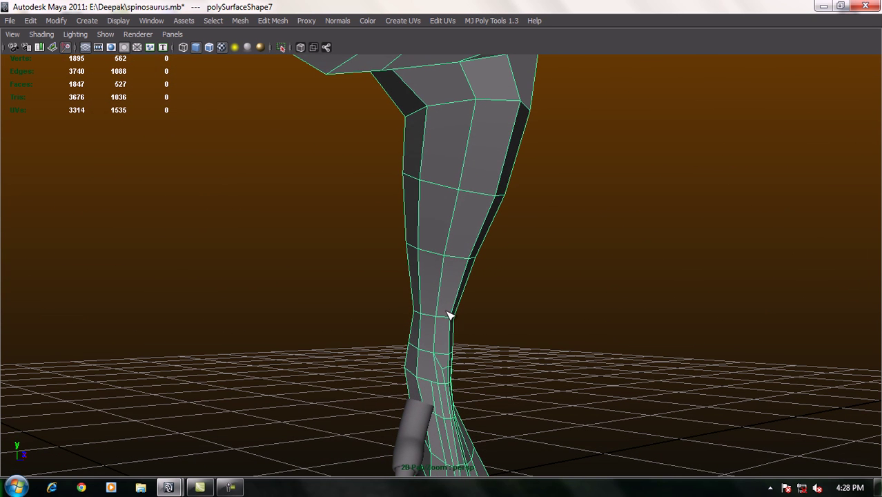
# Split a long edge from the lower forearm up past the shoulder to the arm's outer edge.
pyautogui.click(439, 391)
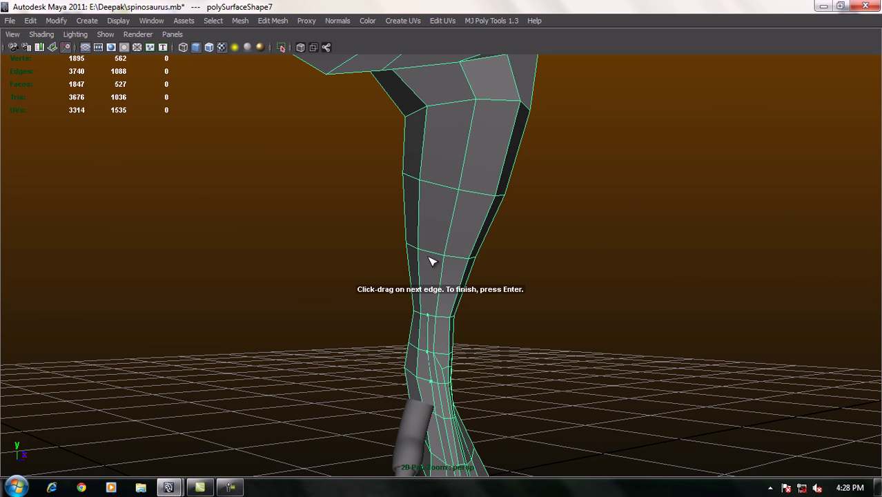
pyautogui.click(436, 185)
pyautogui.moveTo(479, 169)
pyautogui.keyDown('alt'); pyautogui.mouseDown()
pyautogui.moveTo(458, 142)
pyautogui.moveTo(525, 268)
pyautogui.moveTo(555, 275)
pyautogui.moveTo(475, 185)
pyautogui.mouseUp(); pyautogui.keyUp('alt')
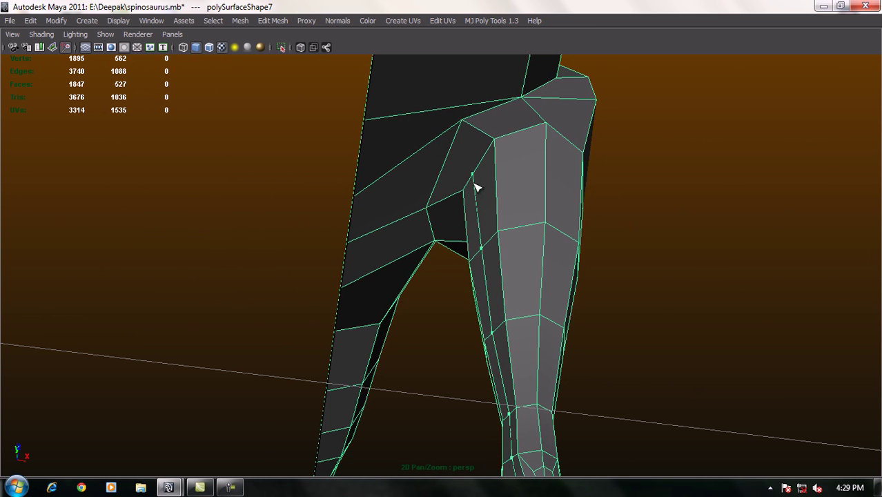
pyautogui.click(447, 161)
pyautogui.click(352, 216)
pyautogui.press('Return')
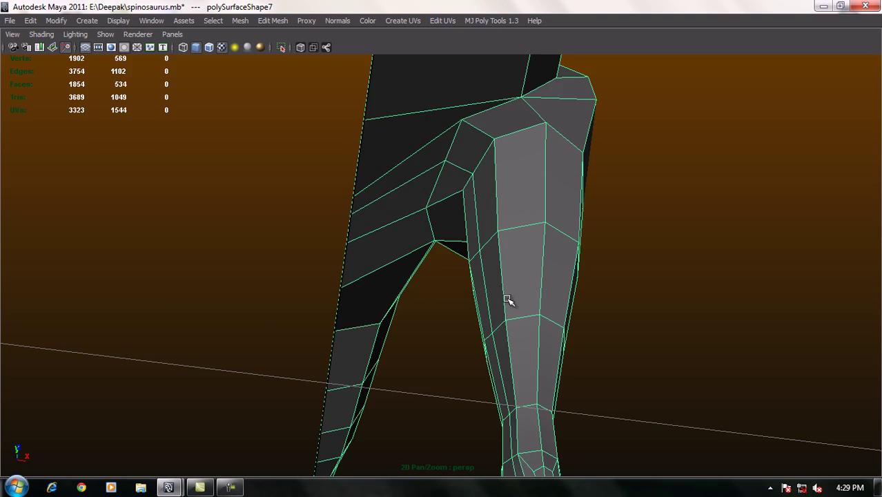
pyautogui.moveTo(472, 262)
pyautogui.keyDown('alt'); pyautogui.mouseDown()
pyautogui.moveTo(605, 314)
pyautogui.moveTo(528, 341)
pyautogui.mouseUp(); pyautogui.keyUp('alt')
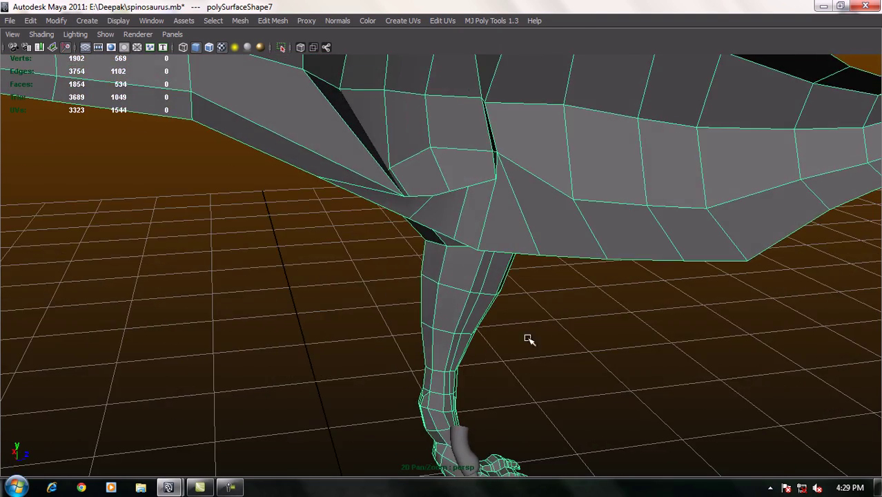
# Turn on smooth preview and deselect the mesh to review the smoothed forearm and clawed hand.
pyautogui.keyDown('alt'); pyautogui.moveTo(479, 315); pyautogui.dragTo(404, 226); pyautogui.keyUp('alt')
pyautogui.moveTo(404, 226)
pyautogui.keyDown('alt'); pyautogui.mouseDown(button='right')
pyautogui.moveTo(440, 307)
pyautogui.moveTo(526, 348)
pyautogui.moveTo(432, 252)
pyautogui.moveTo(404, 290)
pyautogui.mouseUp(button='right'); pyautogui.keyUp('alt')
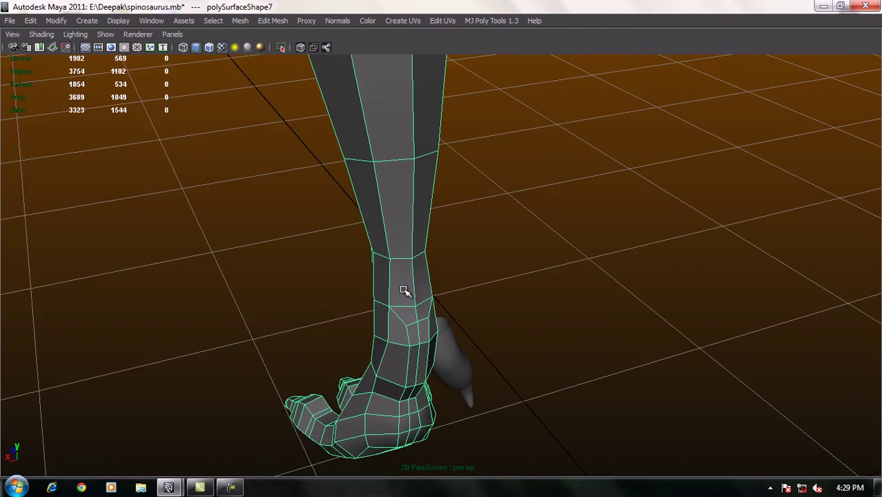
pyautogui.press('3')
pyautogui.click(506, 310)
pyautogui.moveTo(506, 309)
pyautogui.keyDown('alt'); pyautogui.mouseDown()
pyautogui.moveTo(478, 348)
pyautogui.moveTo(509, 282)
pyautogui.moveTo(559, 212)
pyautogui.mouseUp(); pyautogui.keyUp('alt')
pyautogui.click(441, 304)
pyautogui.moveTo(418, 241)
pyautogui.keyDown('alt'); pyautogui.mouseDown()
pyautogui.moveTo(334, 208)
pyautogui.moveTo(522, 302)
pyautogui.moveTo(531, 316)
pyautogui.moveTo(430, 250)
pyautogui.moveTo(536, 335)
pyautogui.moveTo(462, 256)
pyautogui.moveTo(483, 310)
pyautogui.moveTo(478, 305)
pyautogui.moveTo(494, 298)
pyautogui.mouseUp(); pyautogui.keyUp('alt')
pyautogui.click(532, 315)
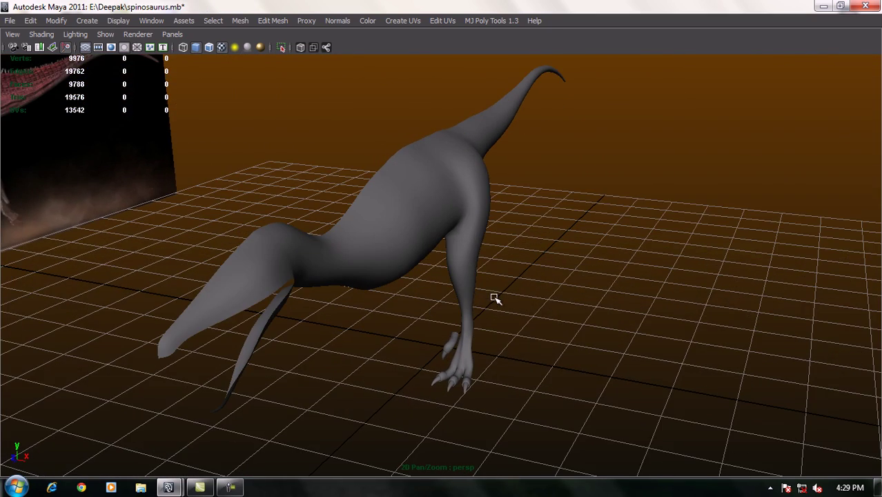